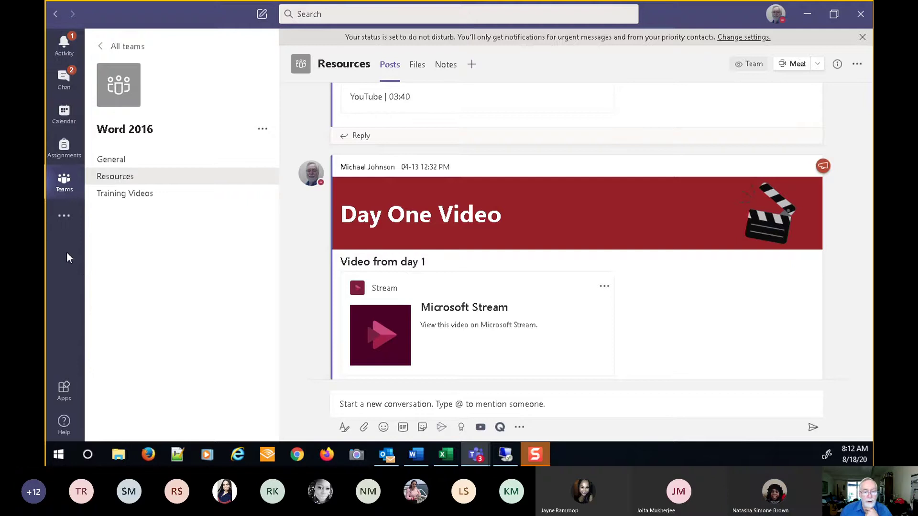
- Go to the Word 2016 team's Resources channel from the teams card view
click(65, 188)
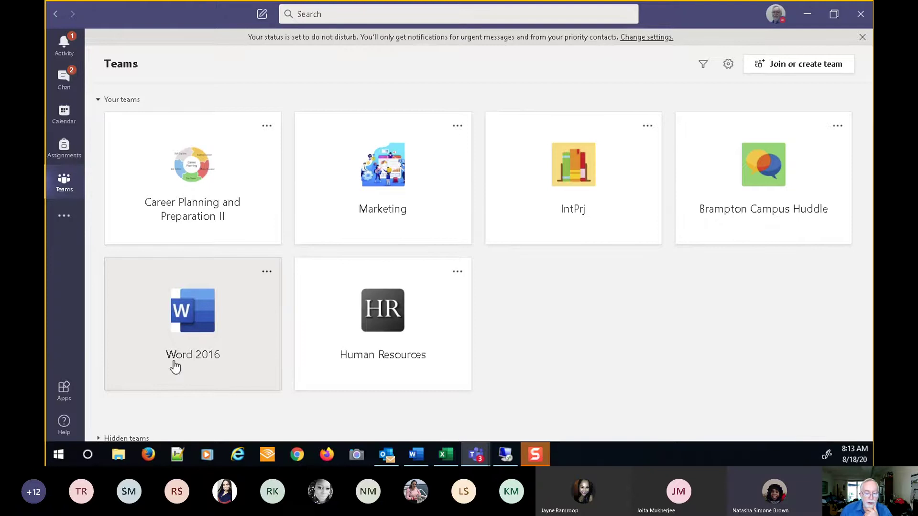
click(236, 325)
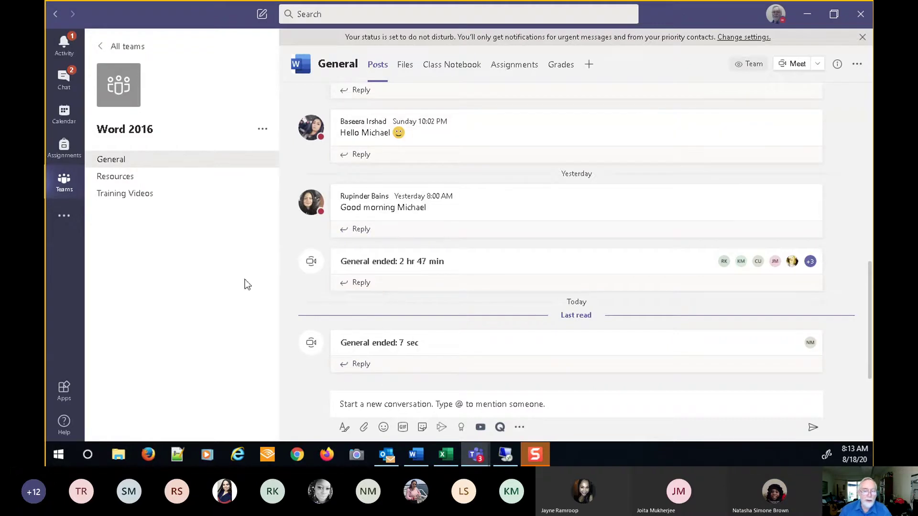
click(125, 187)
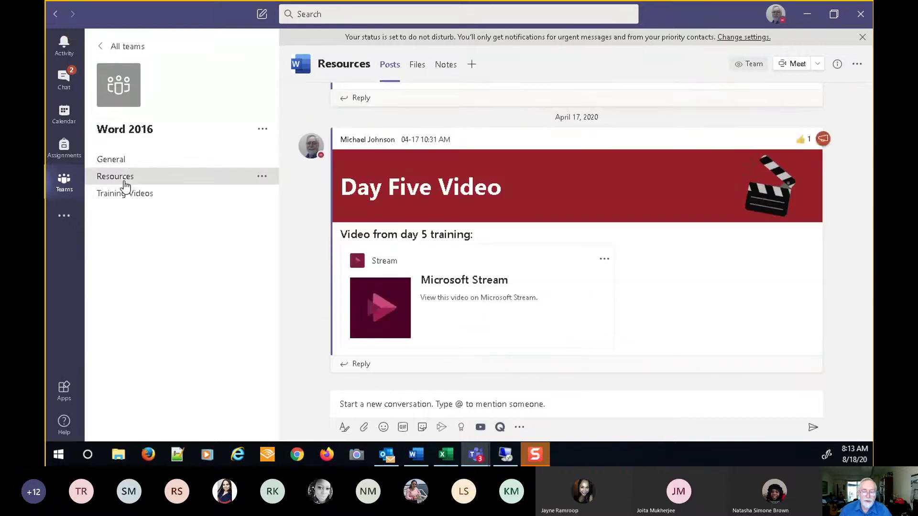
scroll(483, 278, up, 15)
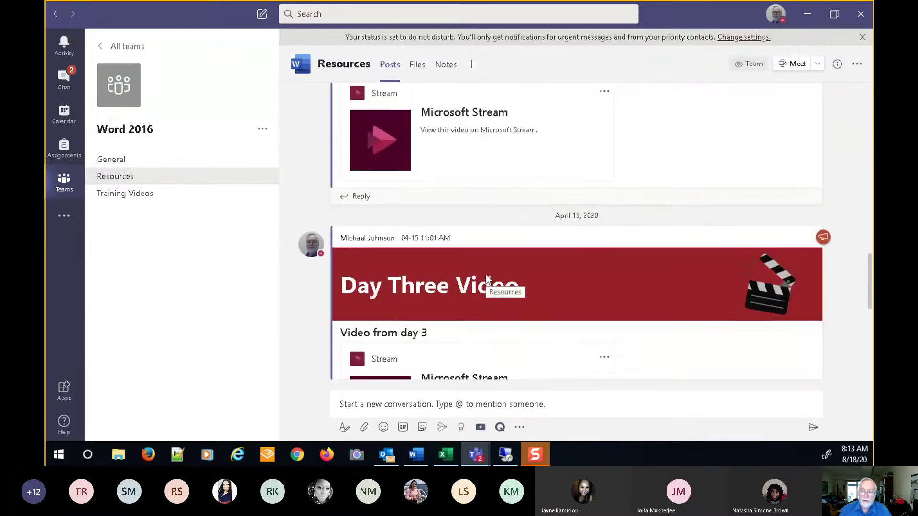
scroll(488, 280, up, 5)
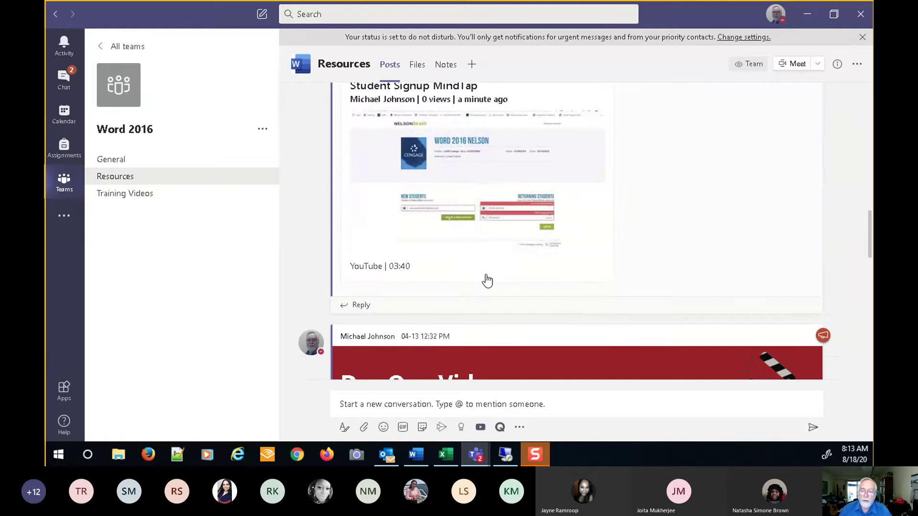
scroll(487, 281, down, 4)
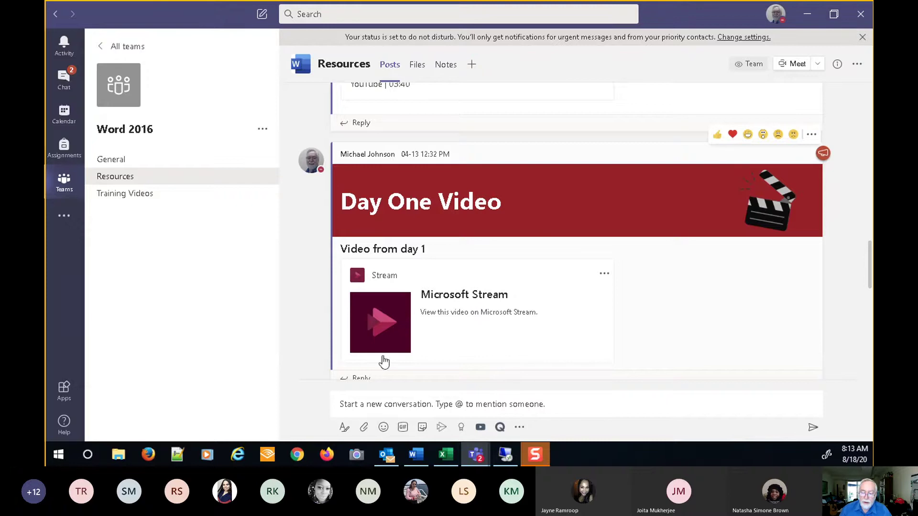
- Open the Day One video in Stream and sign in with the account password
click(386, 327)
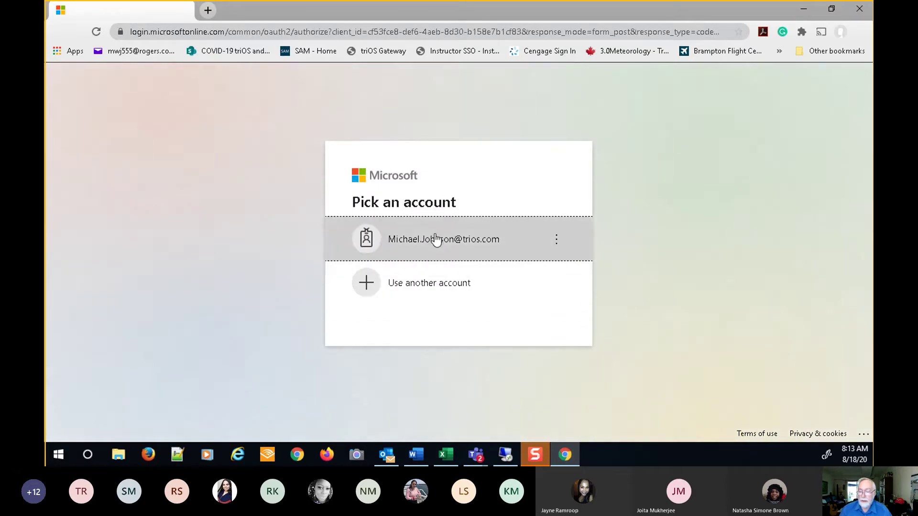
click(437, 240)
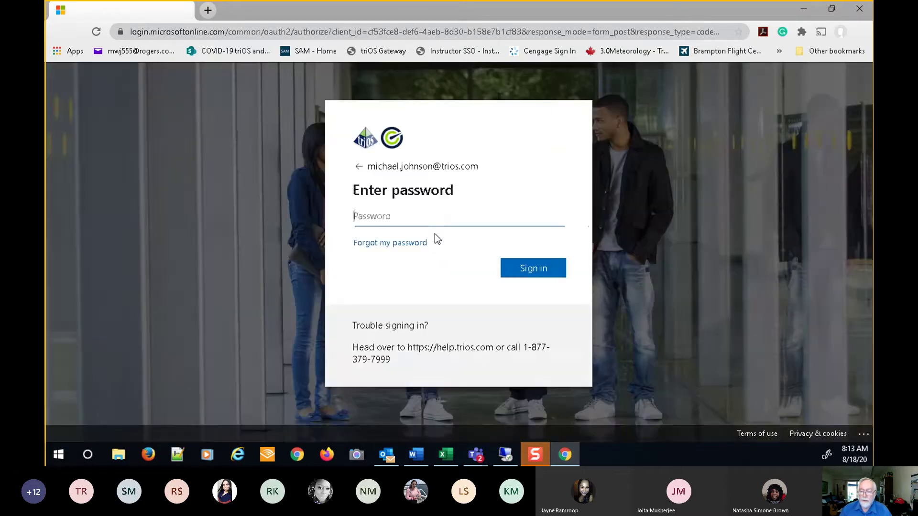
text(•••••)
double_click(389, 220)
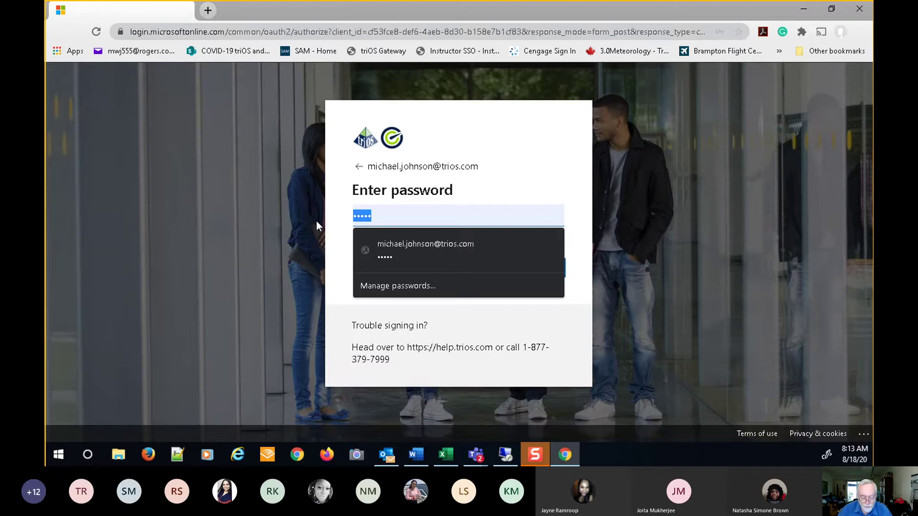
text(••••••••)
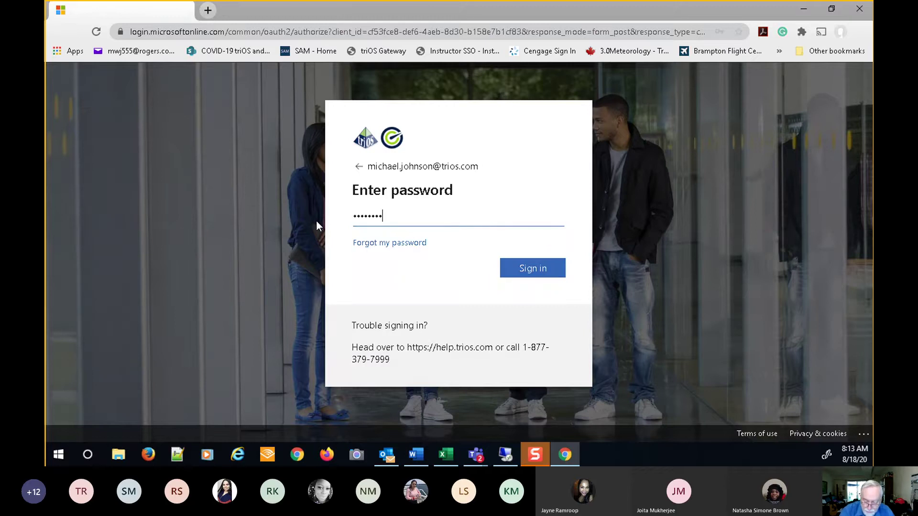
text(••••)
key(Return)
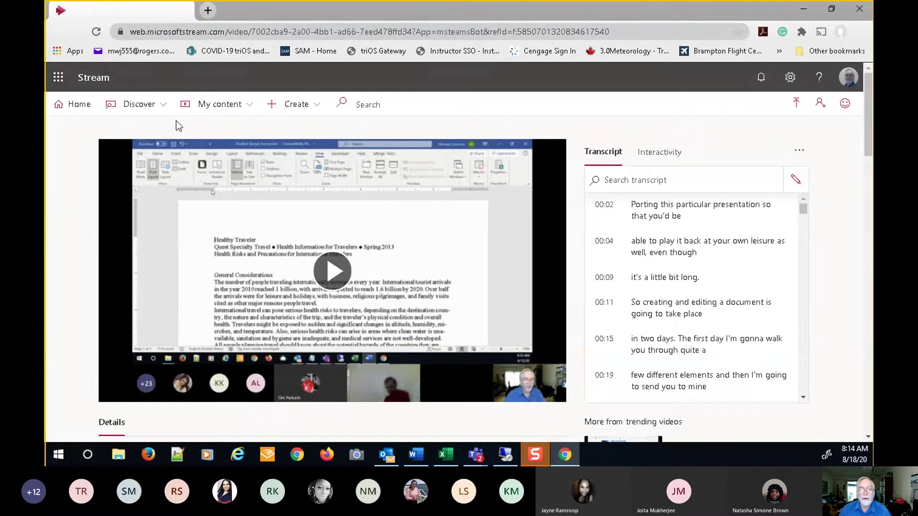
- Close the browser, minimize the channel window, dismiss the recording notice, and show the meeting window
click(184, 11)
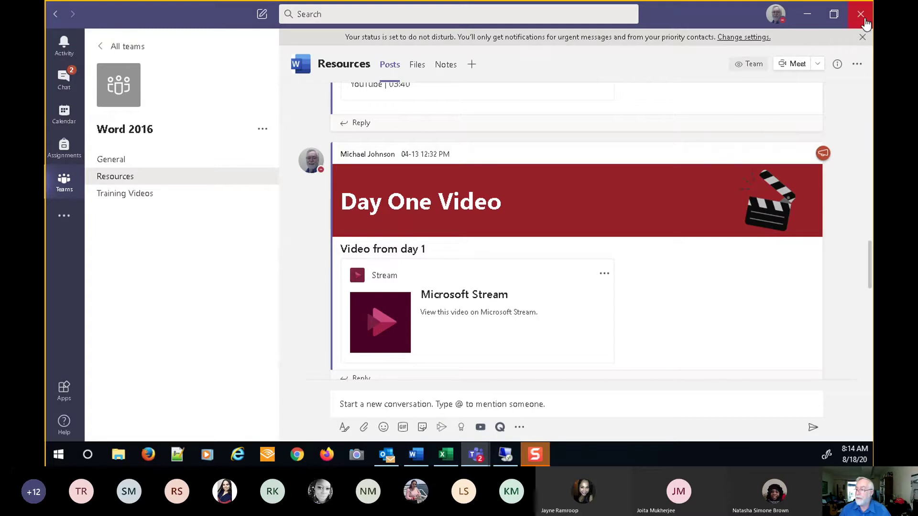
click(814, 18)
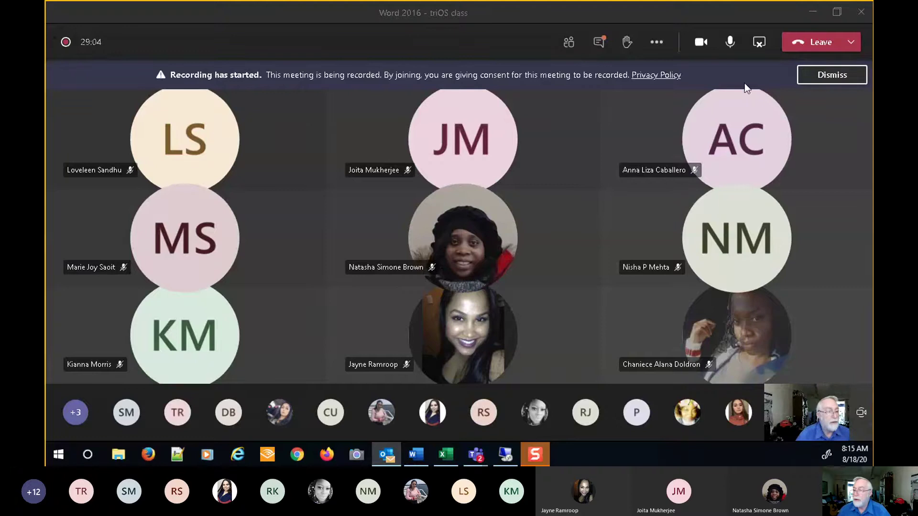
click(833, 75)
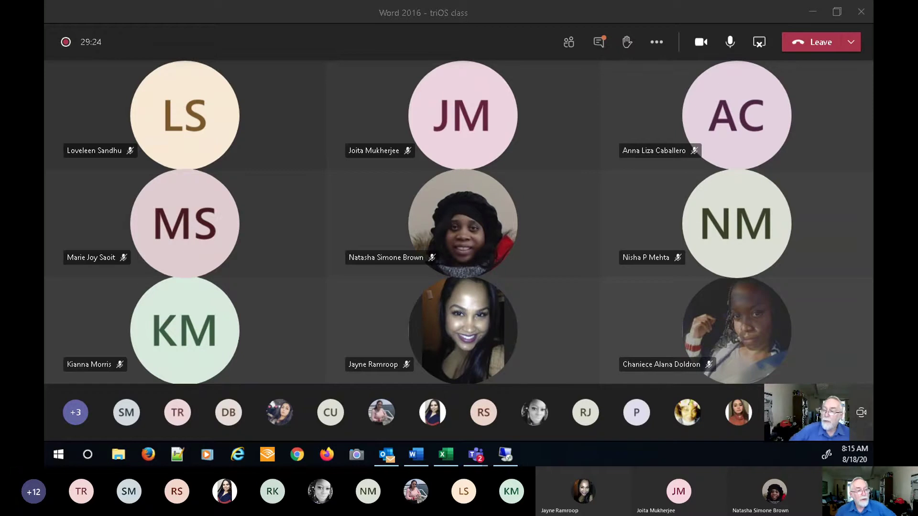
click(476, 454)
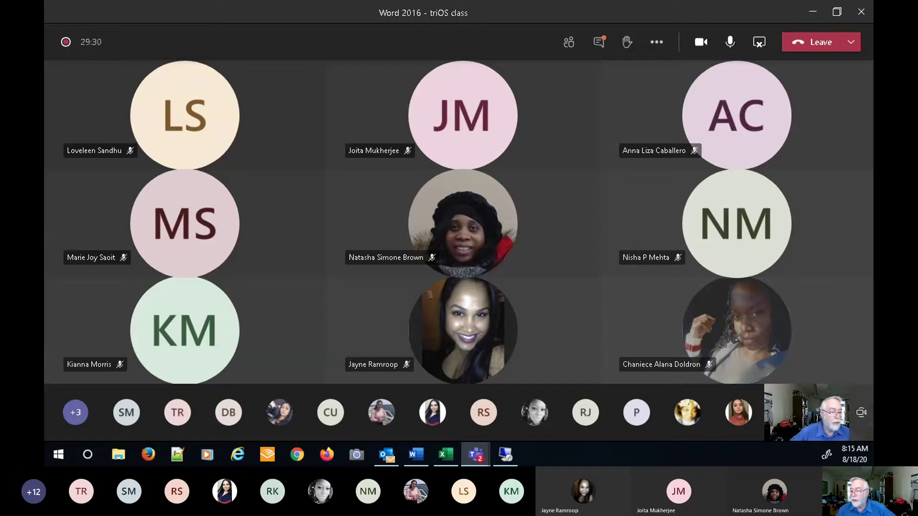
- Switch to the Student Sample Document in Word and open the File backstage
click(416, 455)
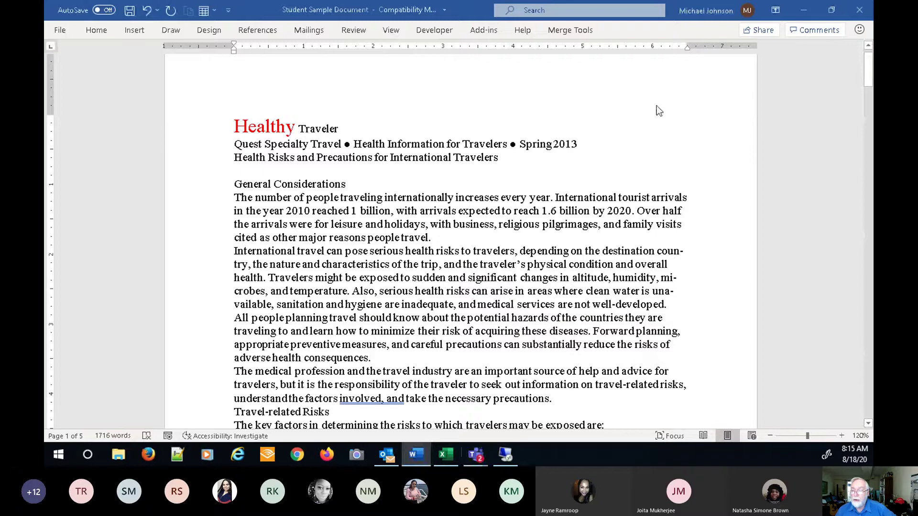
click(775, 10)
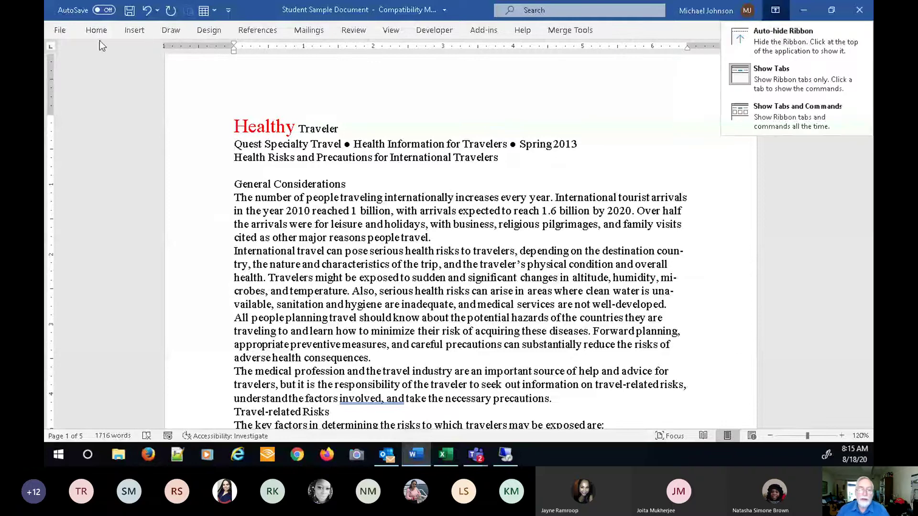
click(65, 31)
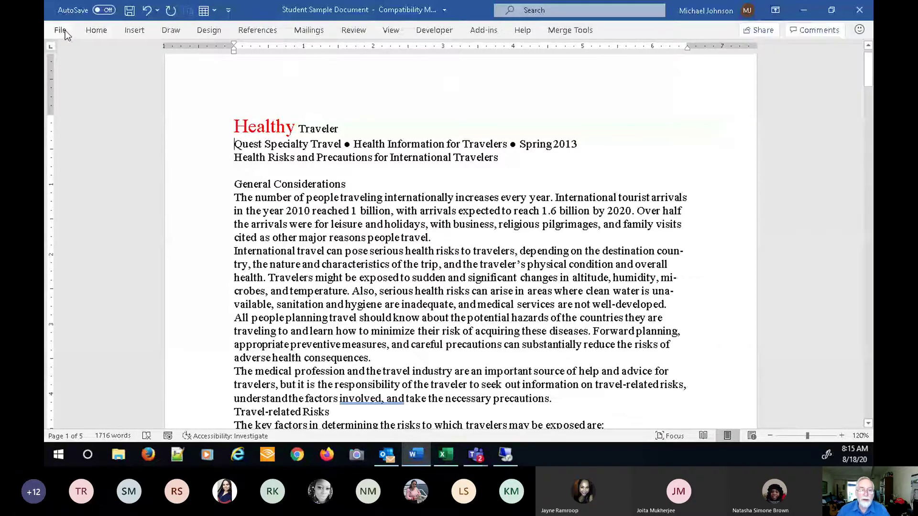
click(65, 31)
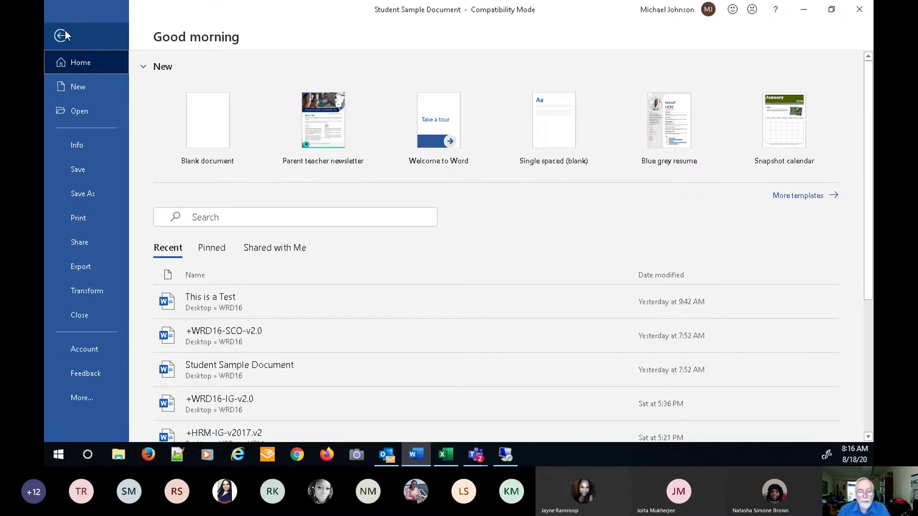
- Open Save As in Desktop > WRD16 with 'Student Sample Document' selected as the file name
click(88, 194)
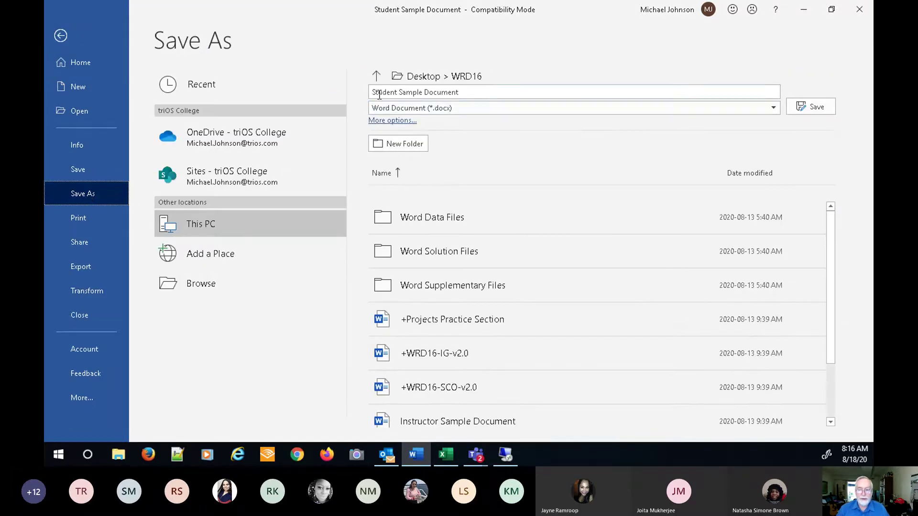
click(377, 92)
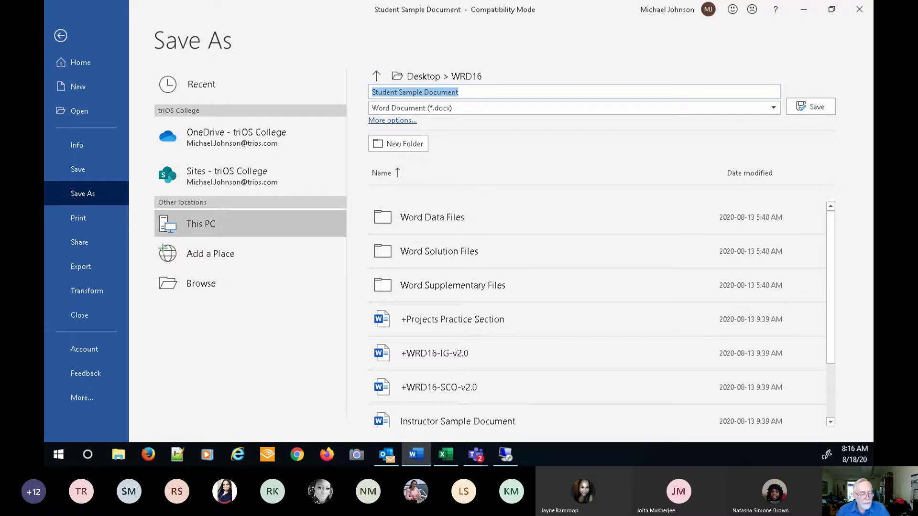
key(alt+Tab)
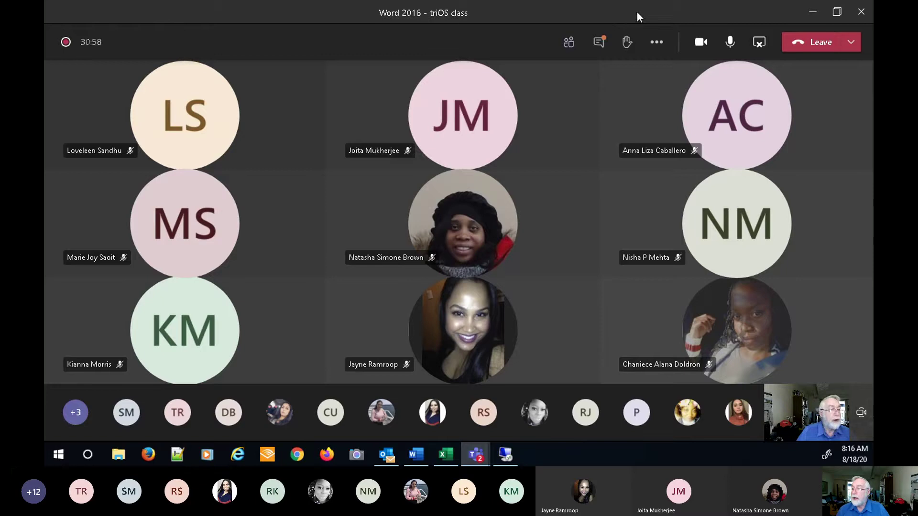
key(alt+Tab)
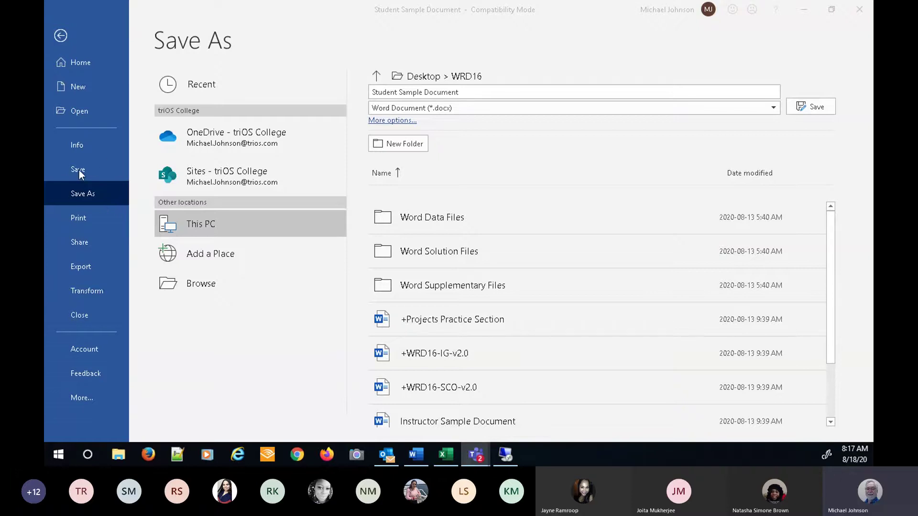
- Open the document Info page and its Advanced Properties window
click(75, 144)
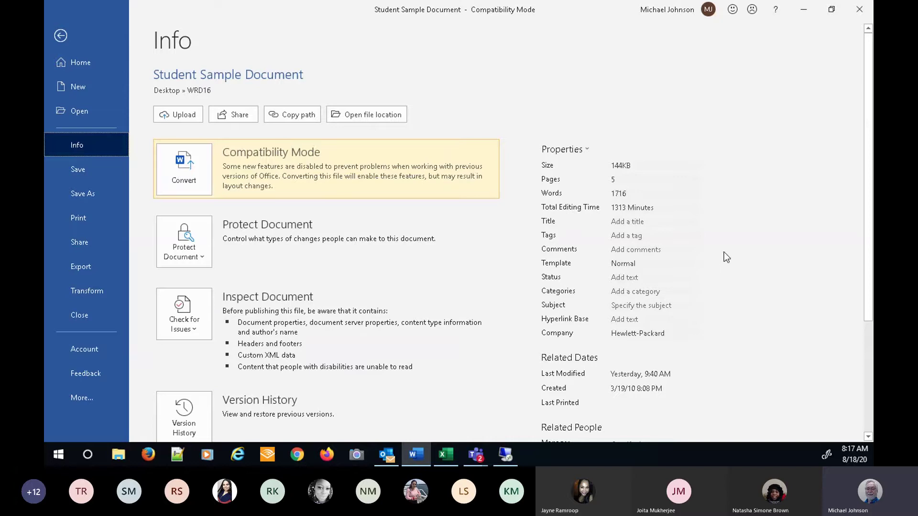
scroll(726, 206, down, 3)
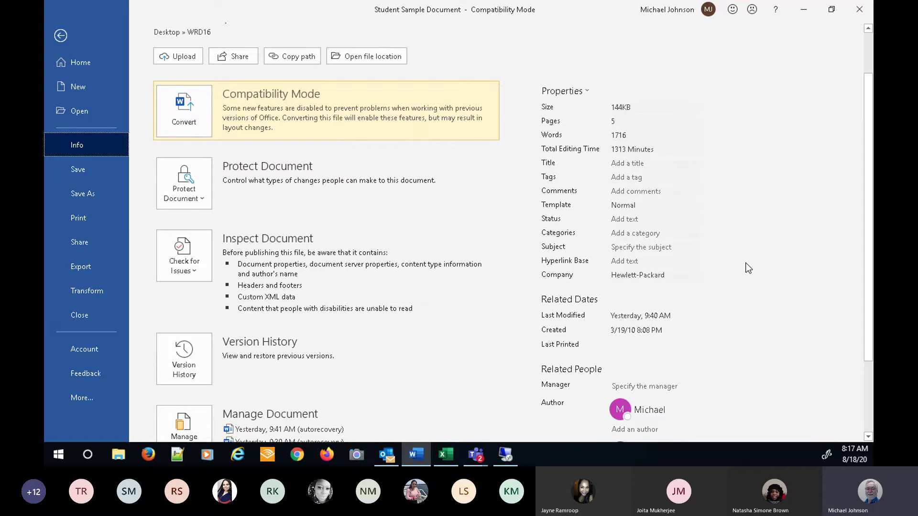
click(587, 93)
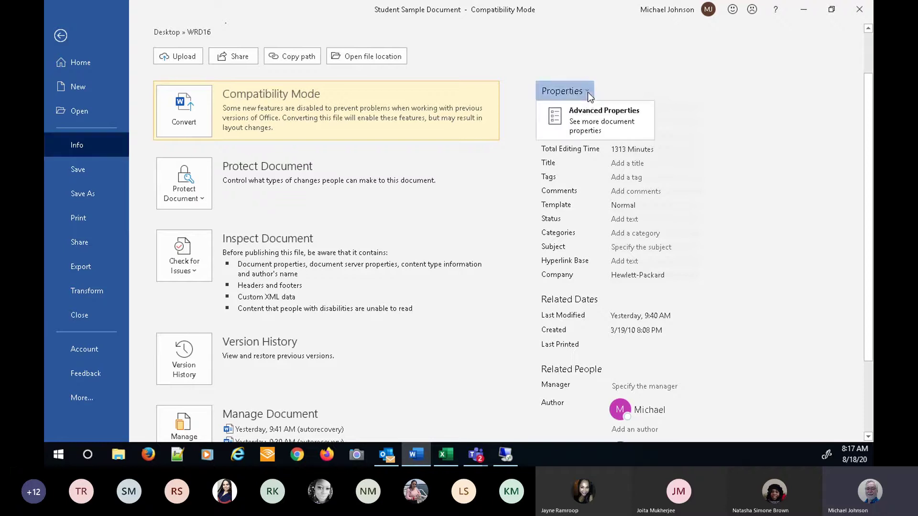
click(585, 122)
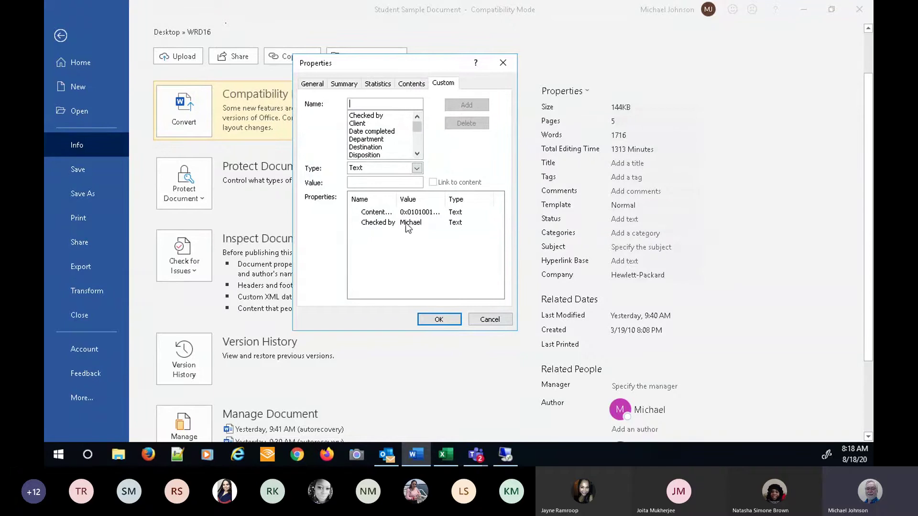
- On the Custom tab, pick Language and review the types, keeping Text, then cancel
drag(416, 133, 414, 139)
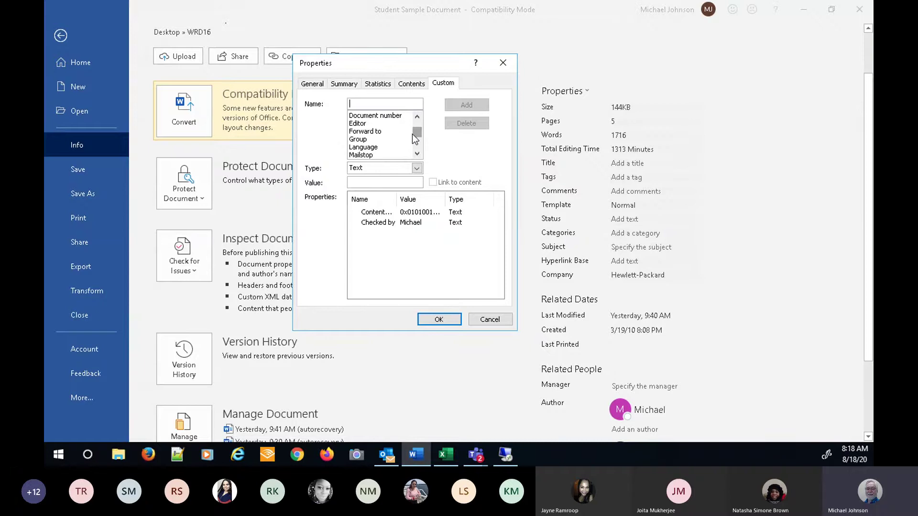
click(369, 149)
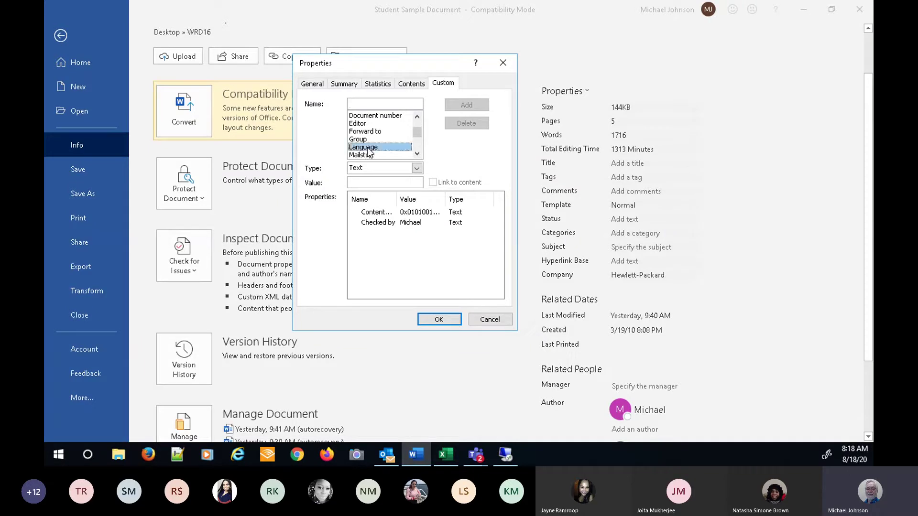
click(371, 182)
click(417, 168)
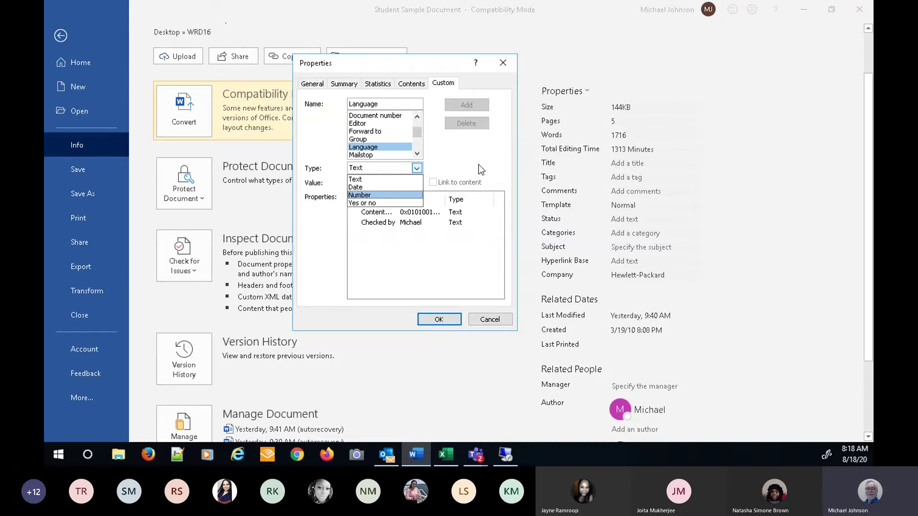
click(495, 325)
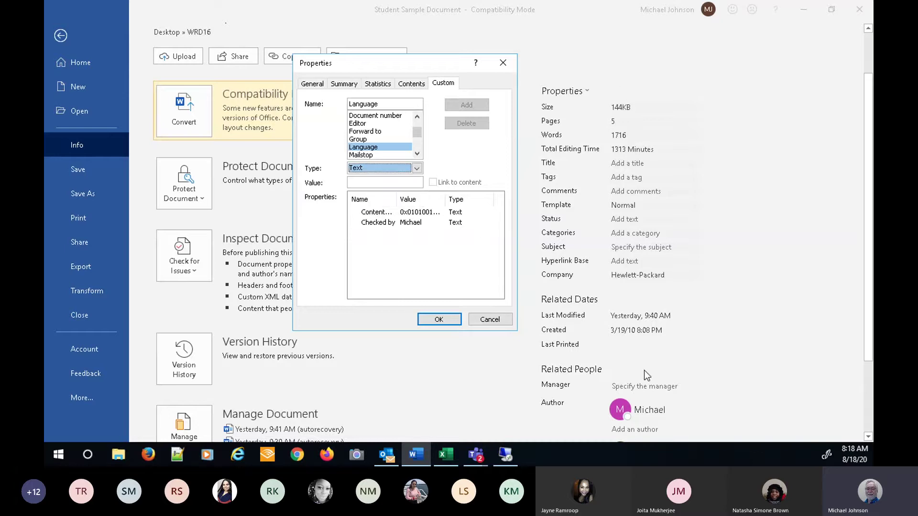
click(489, 320)
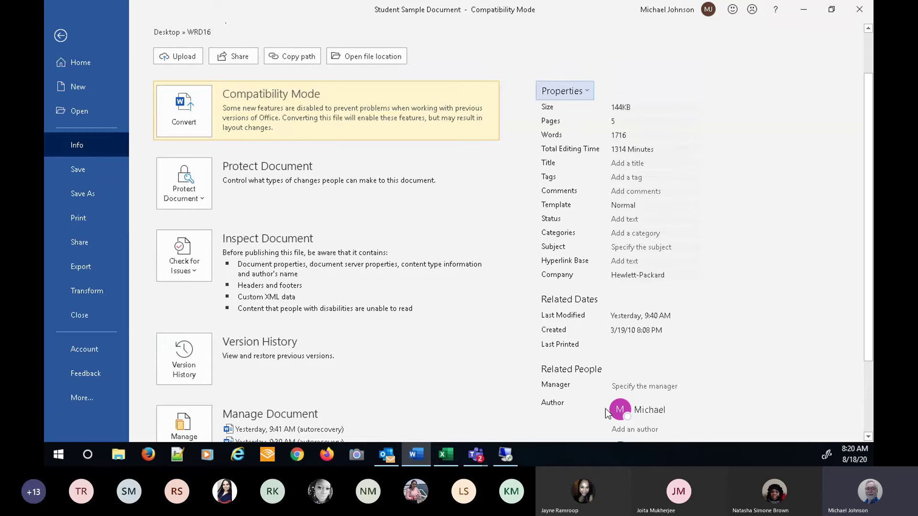
click(654, 386)
click(201, 203)
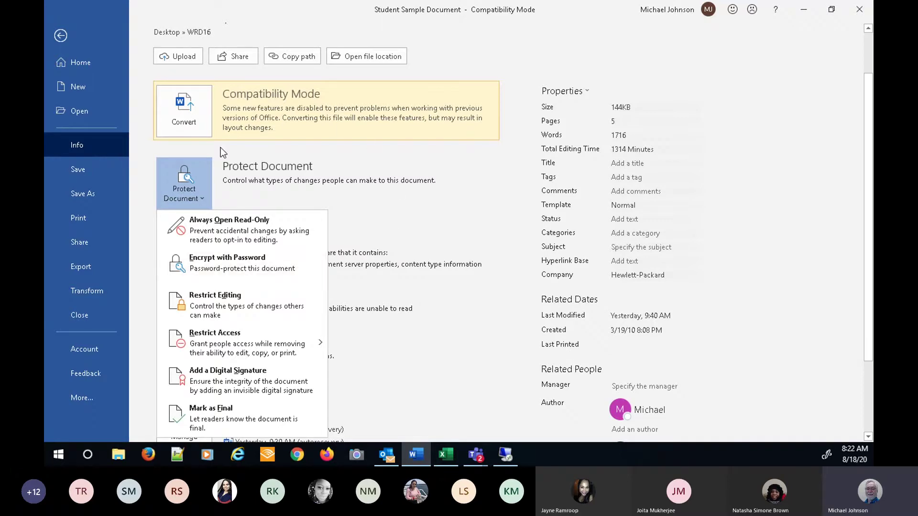
click(142, 283)
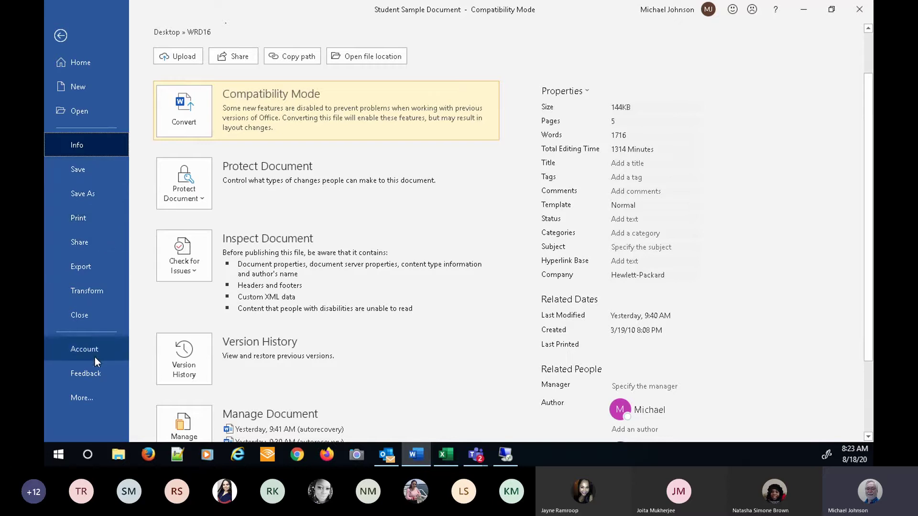
- Show the Account page with Microsoft 365 Apps for enterprise details, then reveal More… again
click(85, 400)
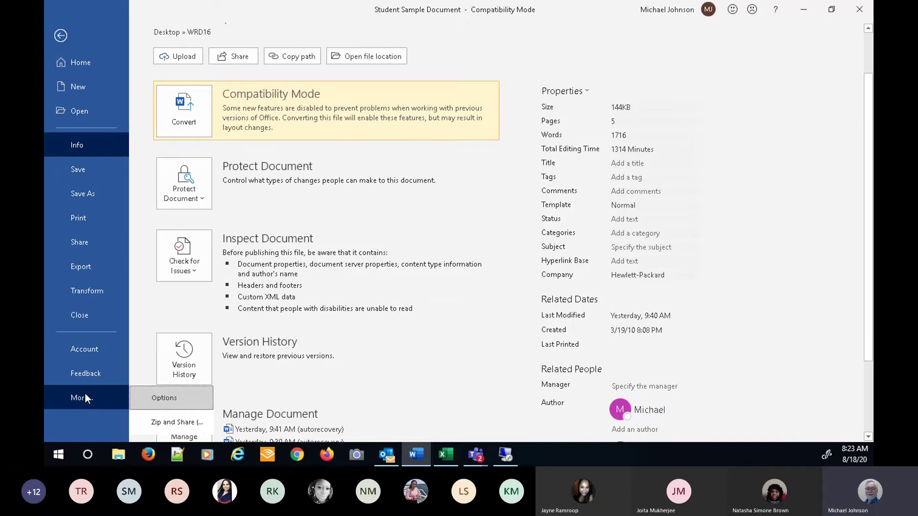
click(87, 348)
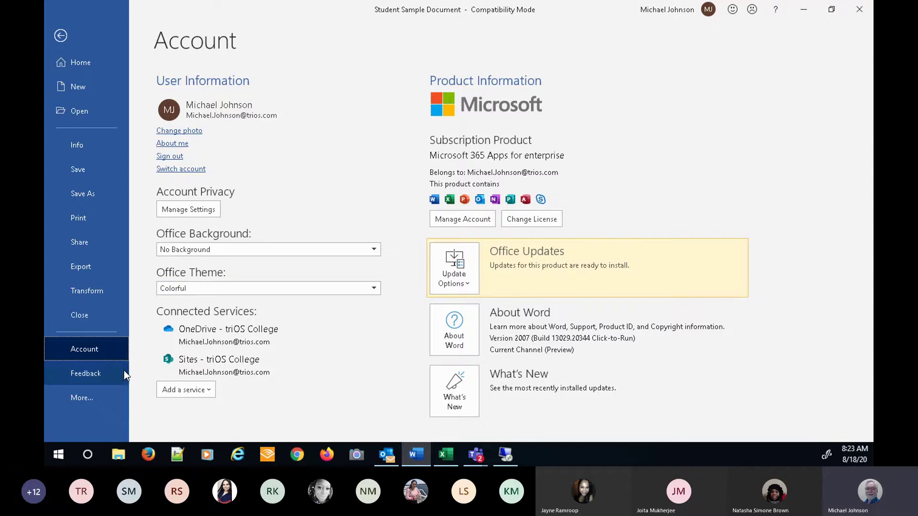
click(79, 398)
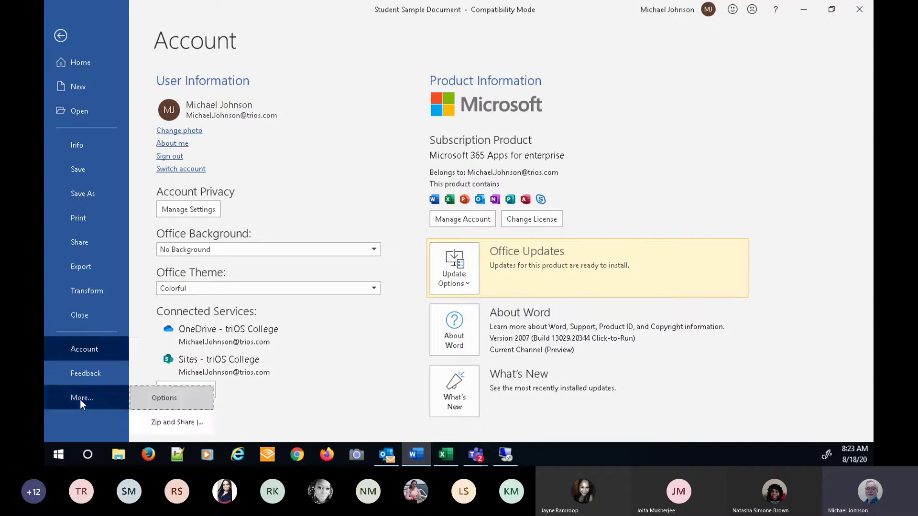
click(158, 398)
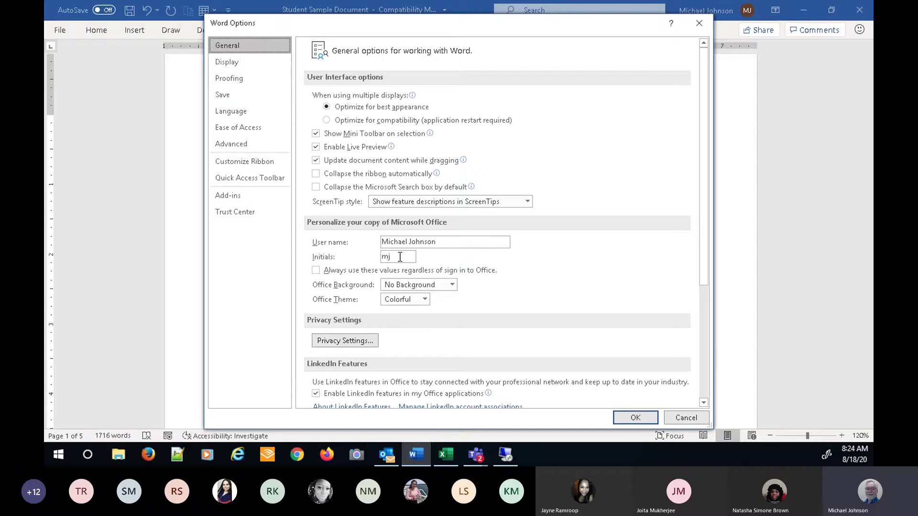
click(425, 300)
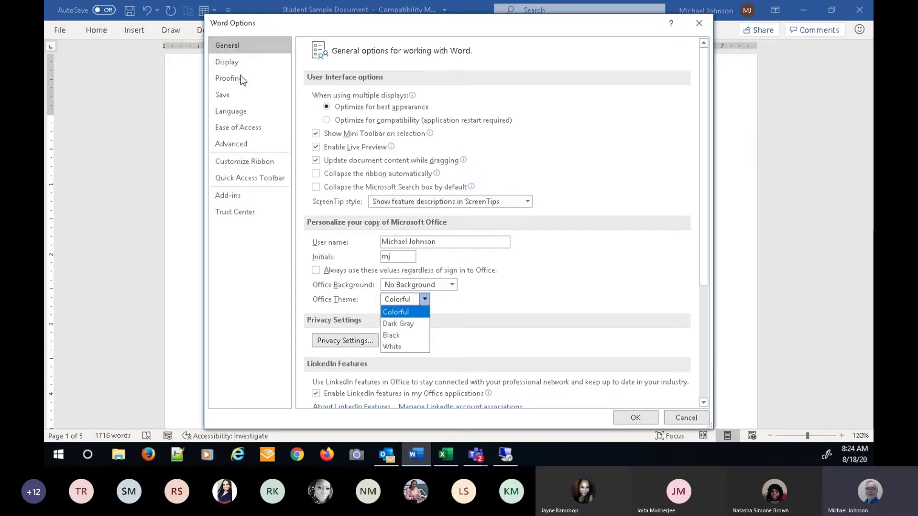
click(228, 64)
click(227, 63)
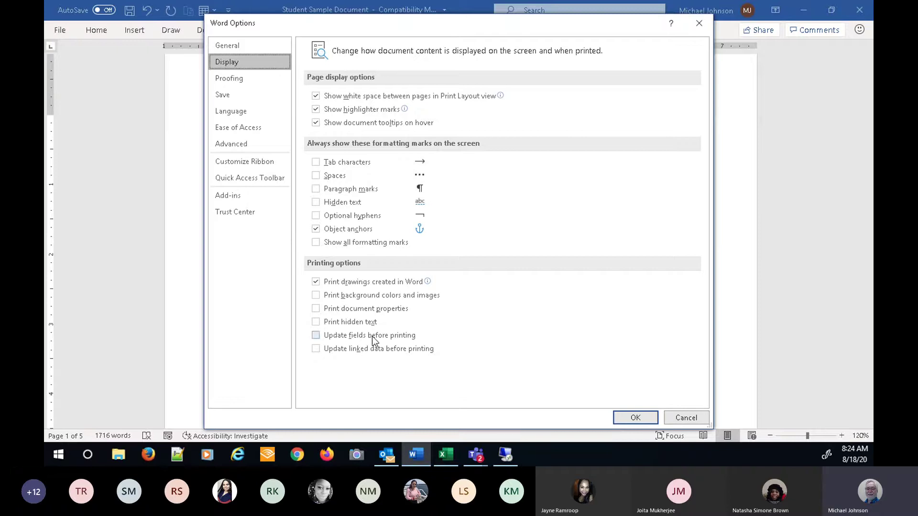
- On the Customize Ribbon page, uncheck Developer in the Main Tabs list
click(225, 162)
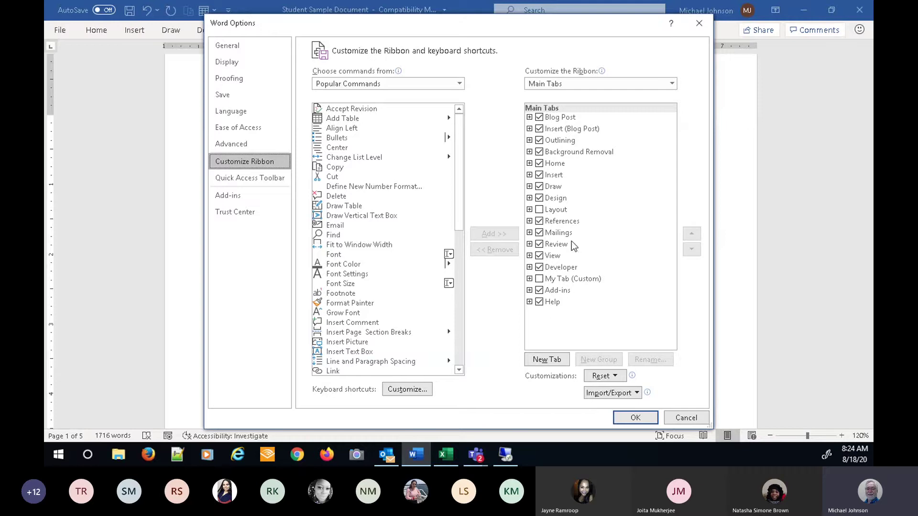
click(539, 267)
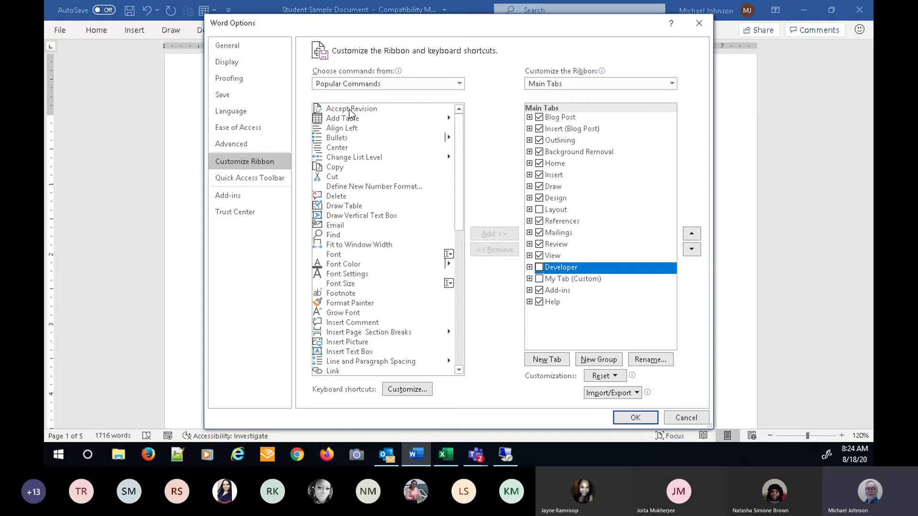
- Set 'Choose commands from' to All Commands and scroll through the command list
click(458, 84)
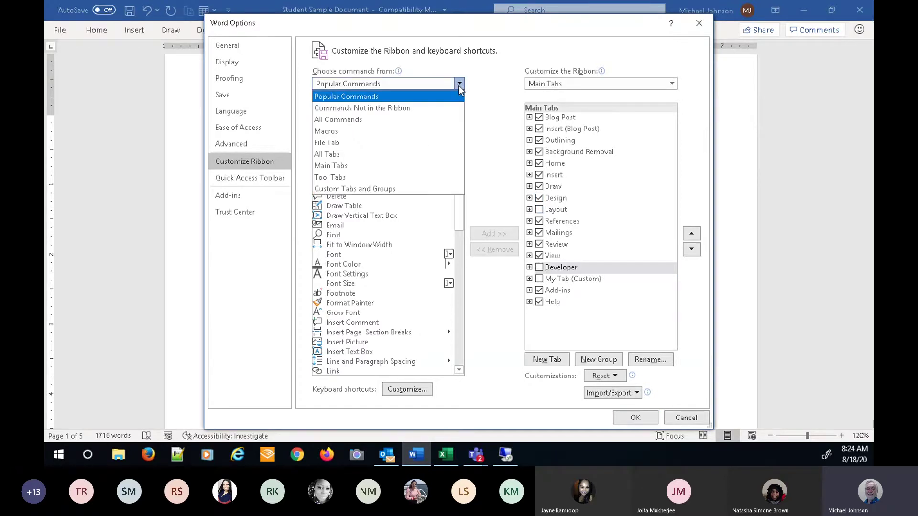
click(337, 120)
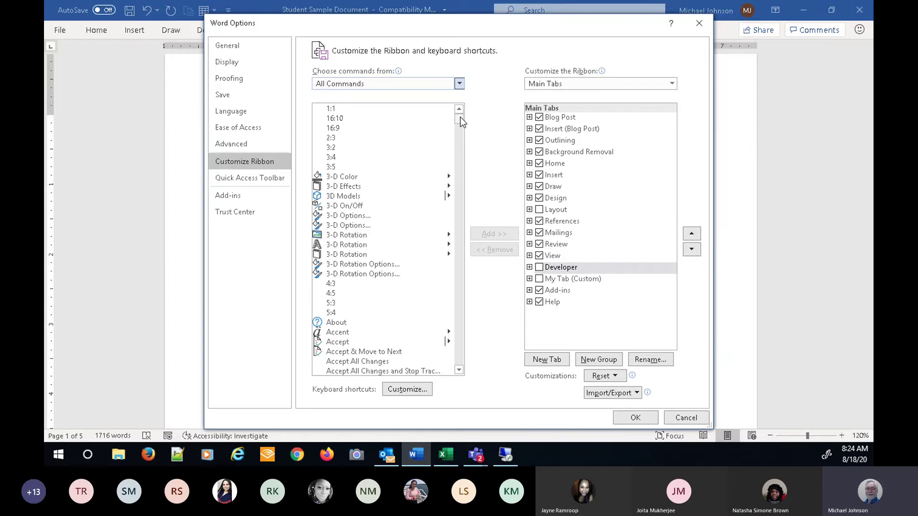
drag(461, 122, 455, 372)
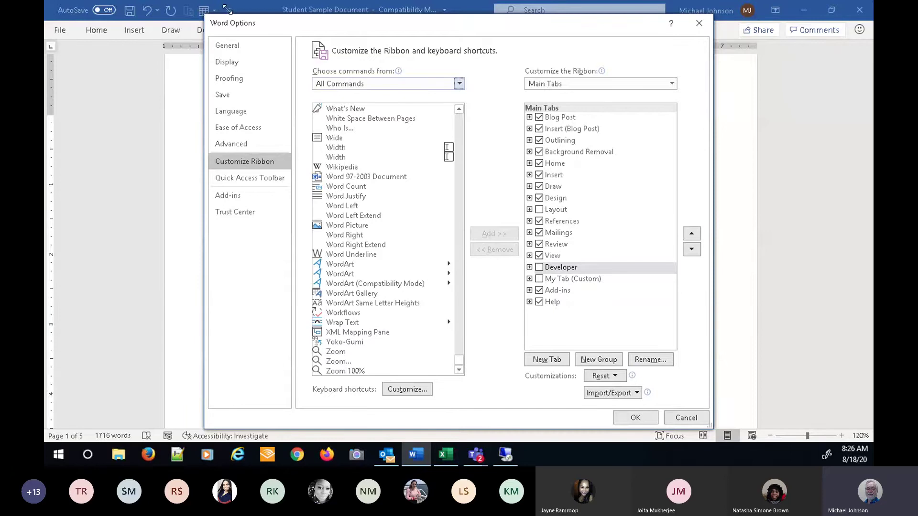
- Move the Word Options dialog lower and switch to the Quick Access Toolbar page
drag(301, 31, 301, 53)
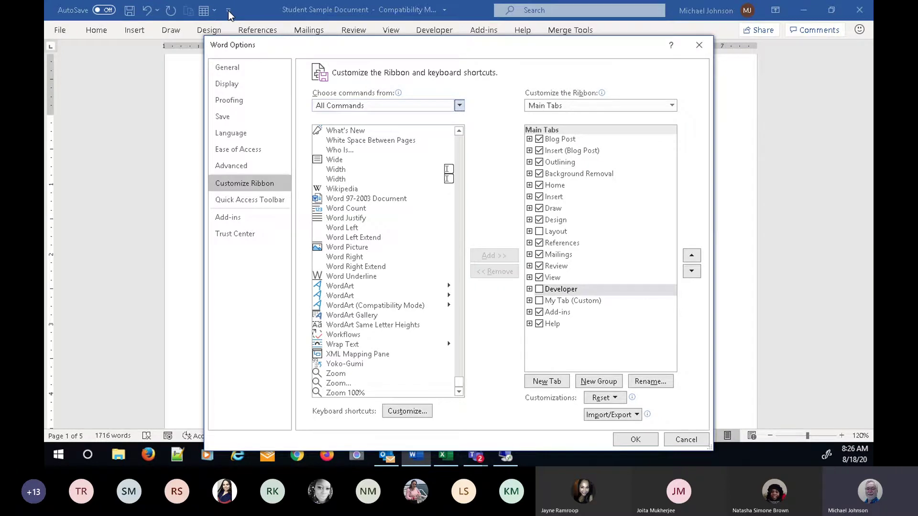
click(266, 201)
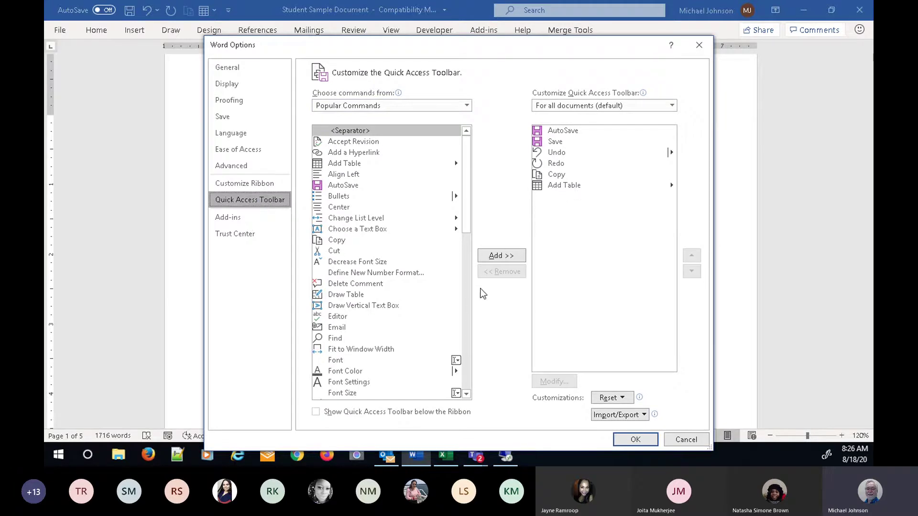
- Add Cut from Popular Commands to the Quick Access Toolbar and remove Add Table from it
click(343, 241)
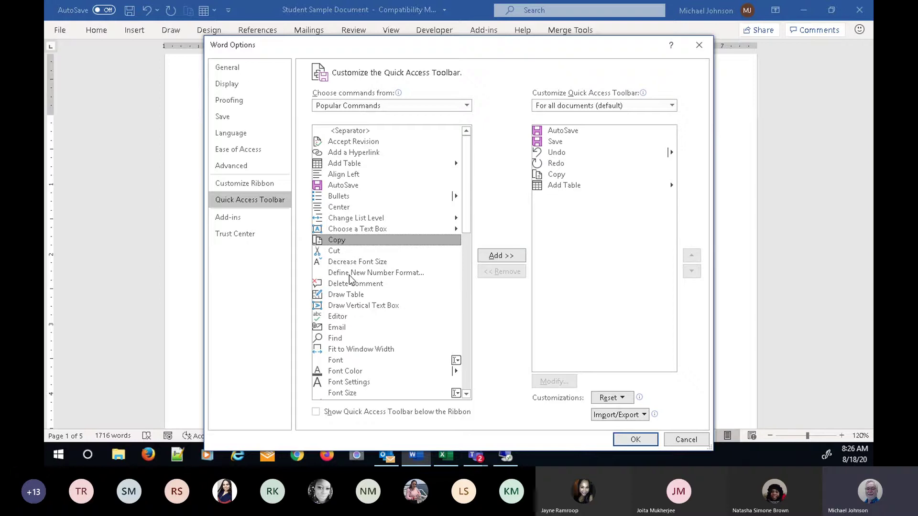
click(335, 253)
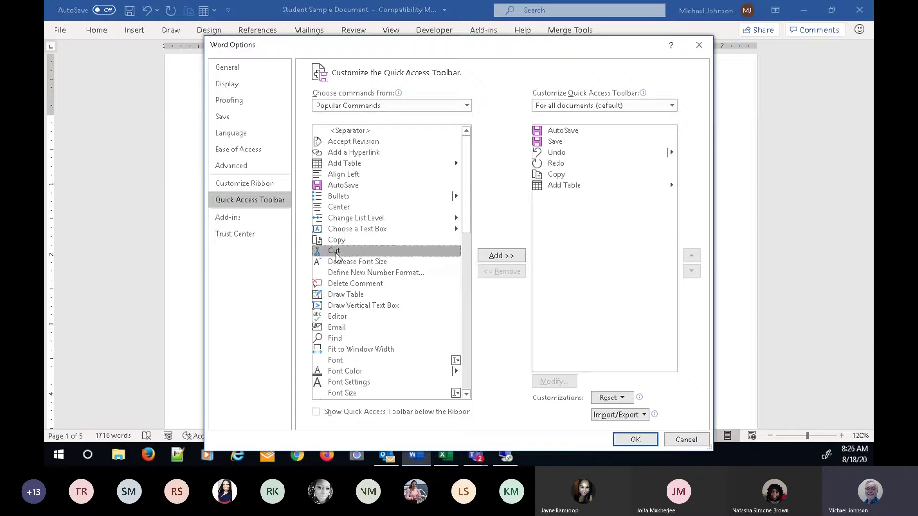
click(498, 259)
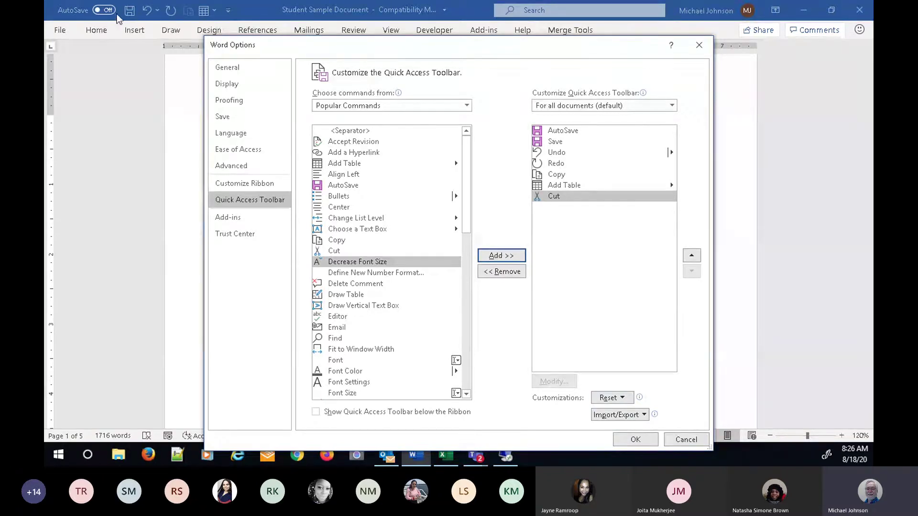
click(568, 187)
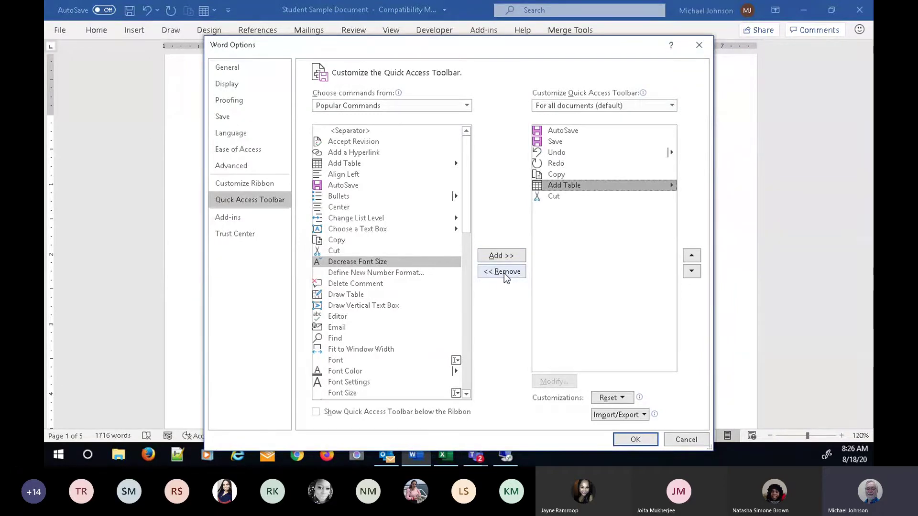
click(505, 276)
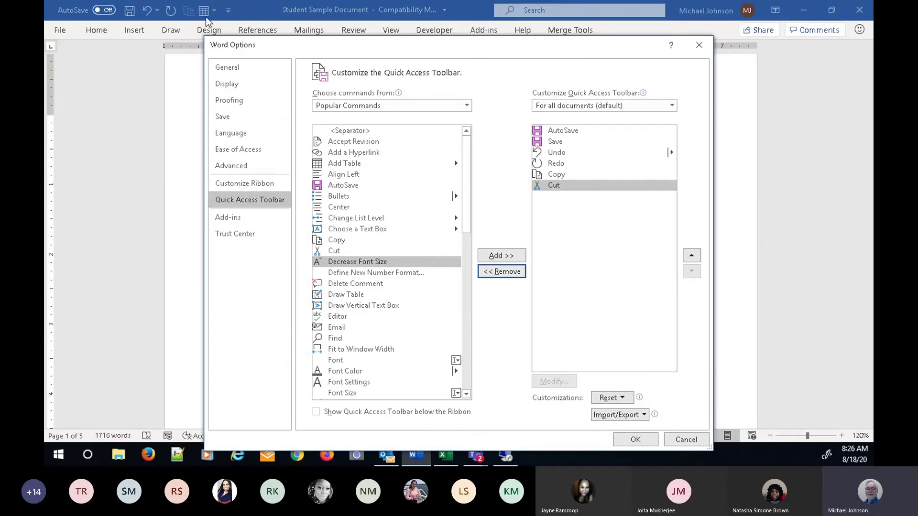
- Confirm the Word Options changes with OK and switch to the Home tab
click(631, 440)
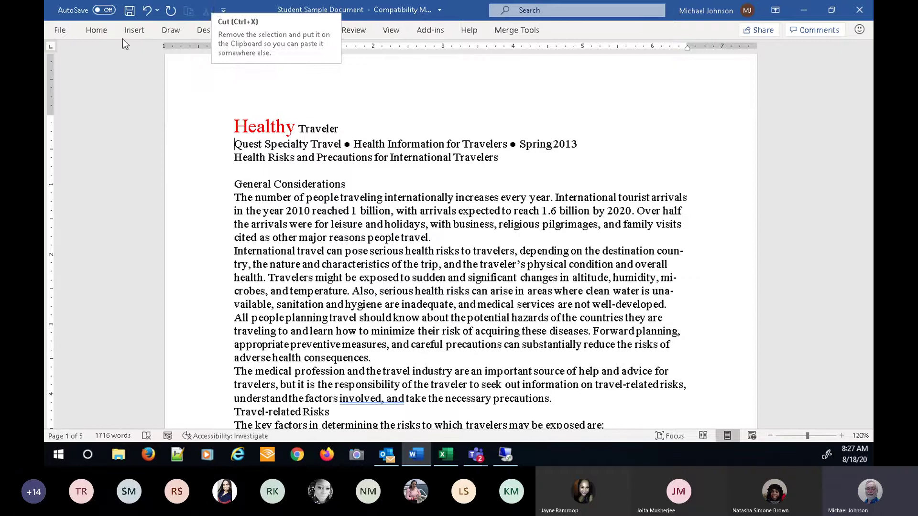
click(96, 32)
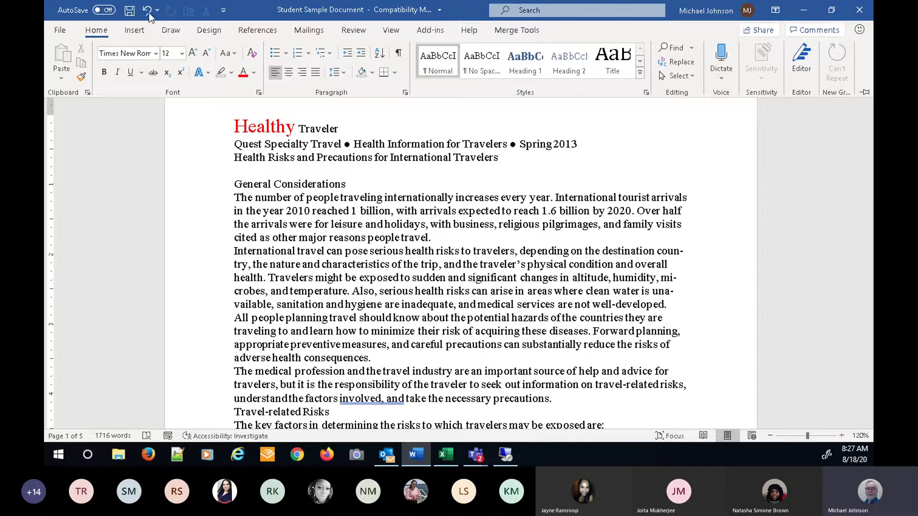
- Glance at the Design tab options, then show the Mailings commands on the collapsed ribbon
click(212, 32)
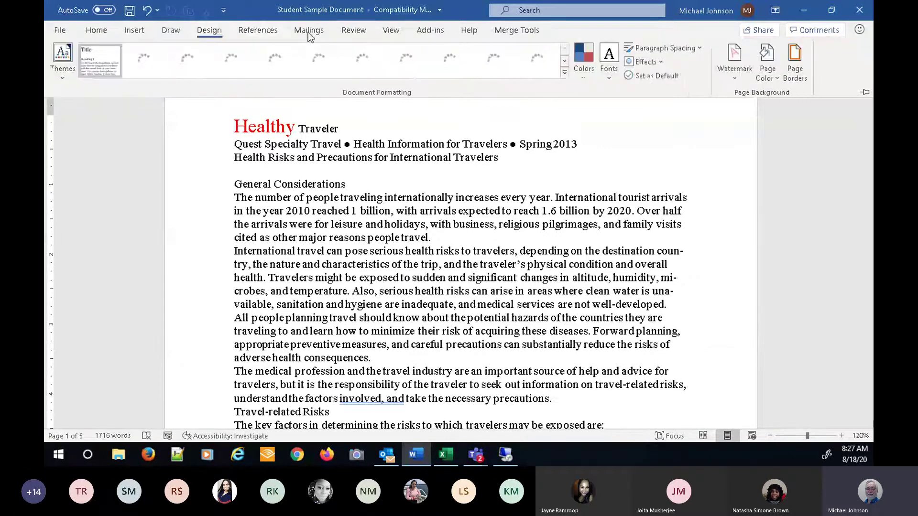
click(309, 31)
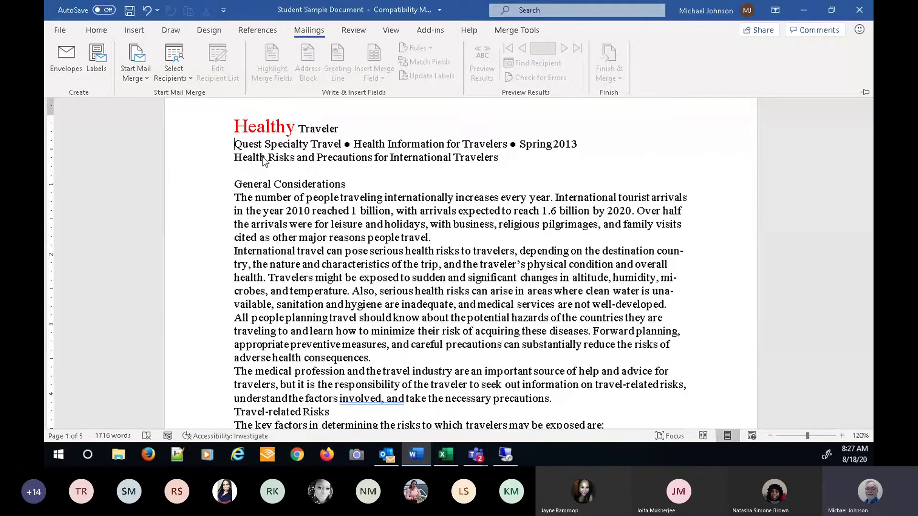
- Close the temporary Mailings ribbon, then select and deselect 'Quest Specialty Travel'
click(238, 146)
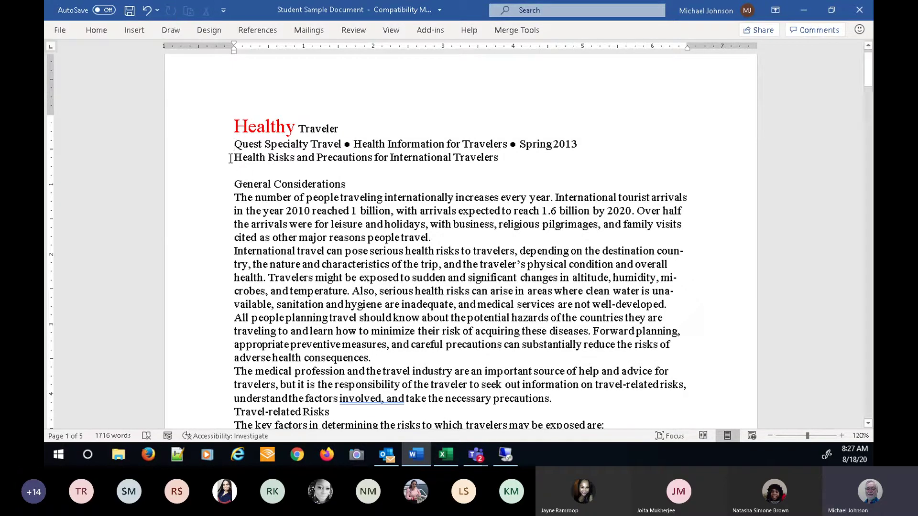
drag(256, 145, 334, 145)
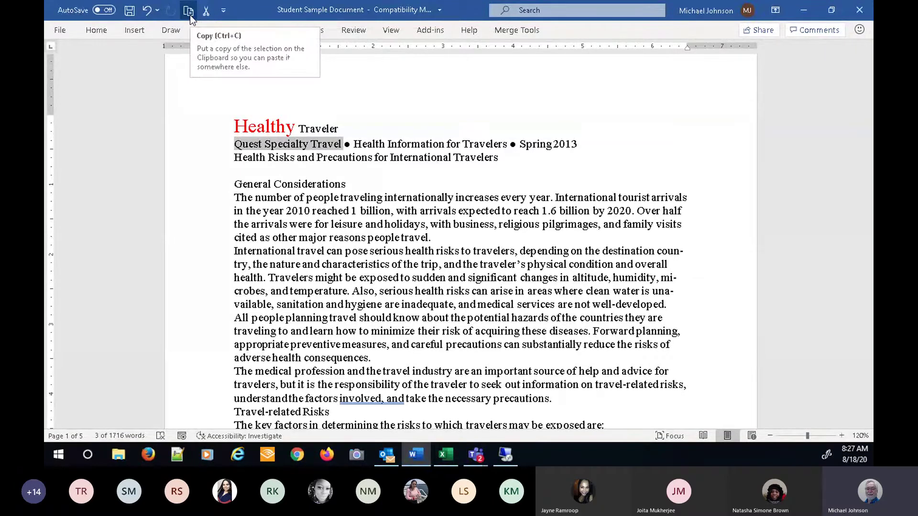
click(229, 158)
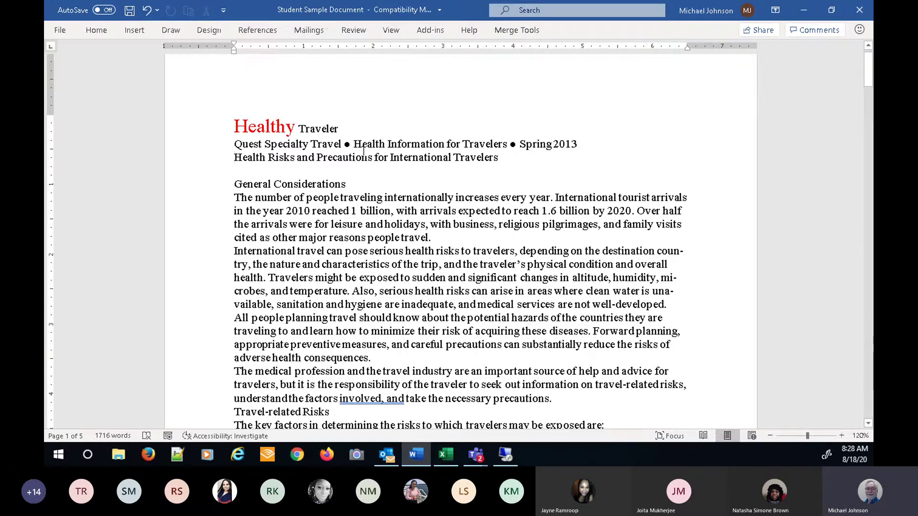
- Pin the ribbon with Show Tabs and Commands, then move from Home to the View tab
click(776, 10)
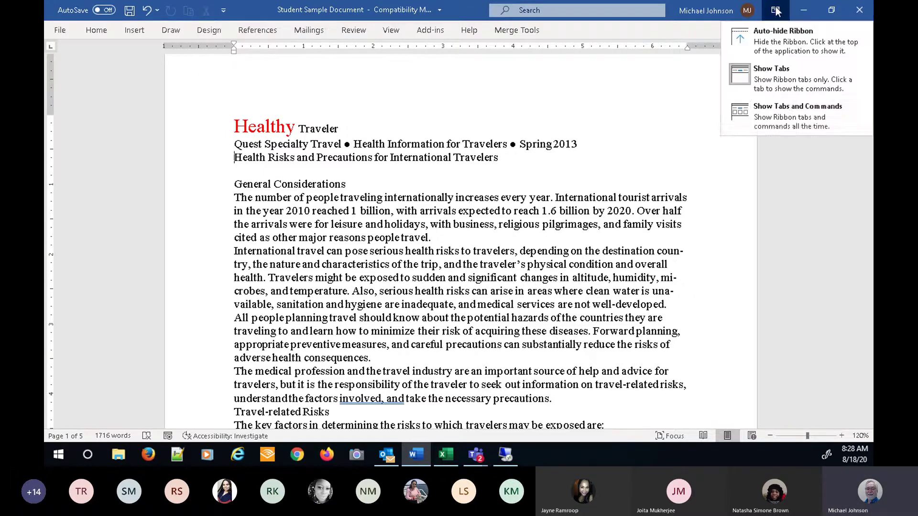
click(753, 116)
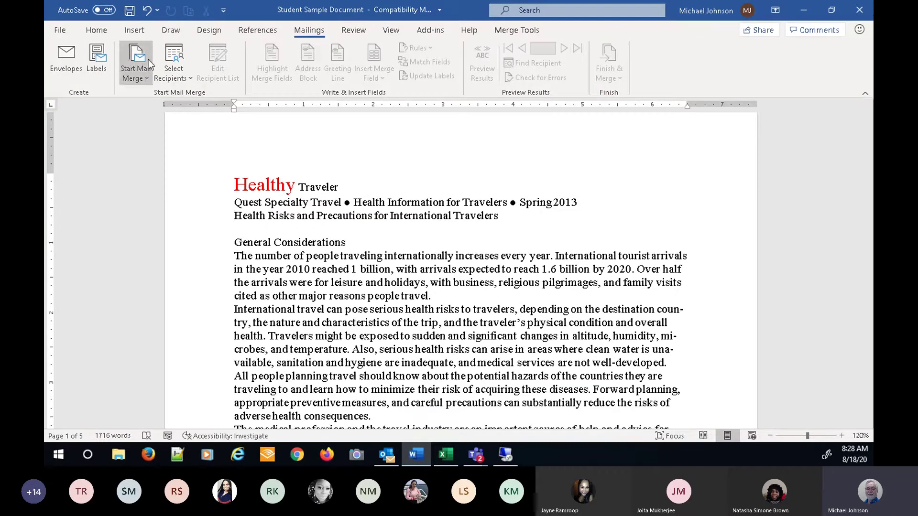
click(97, 33)
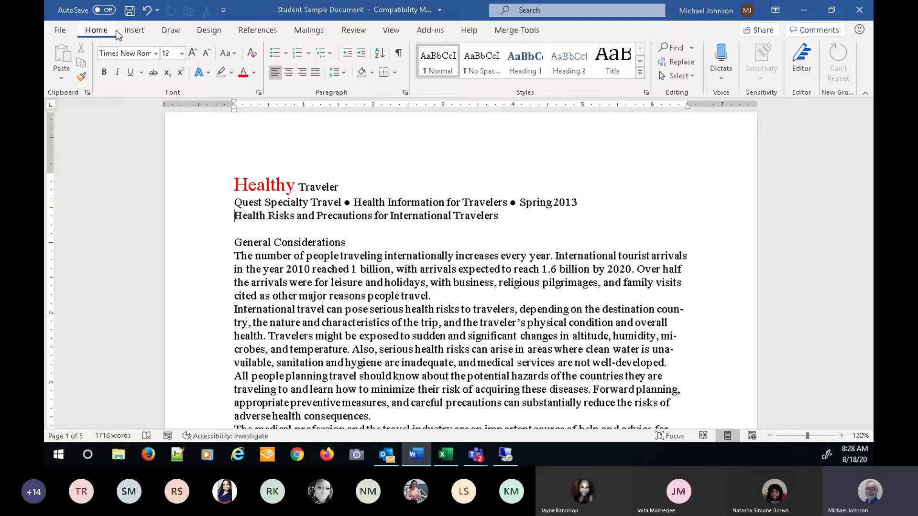
click(390, 30)
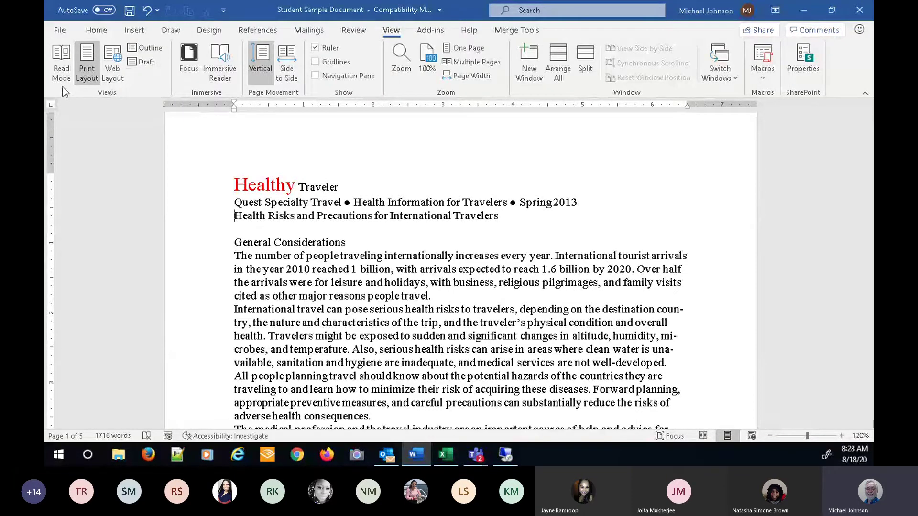
- Switch to Read Mode and scroll through the screens, back to screens 1-2 of 9
click(59, 56)
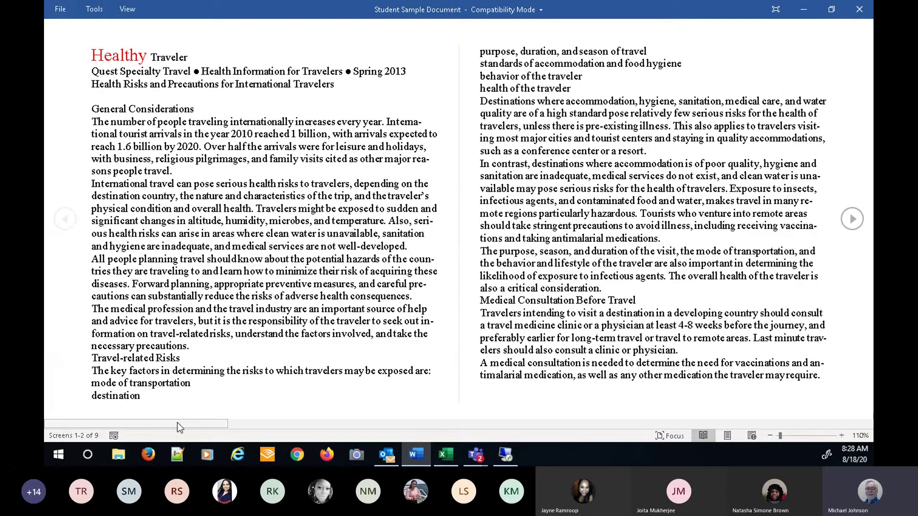
drag(228, 426, 553, 431)
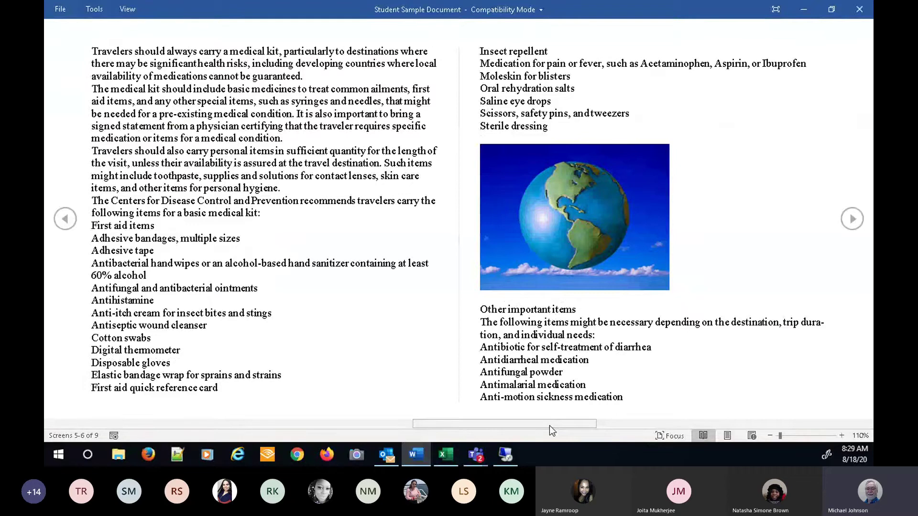
mouse_move(549, 425)
mouse_down()
mouse_move(463, 412)
mouse_move(139, 406)
mouse_up()
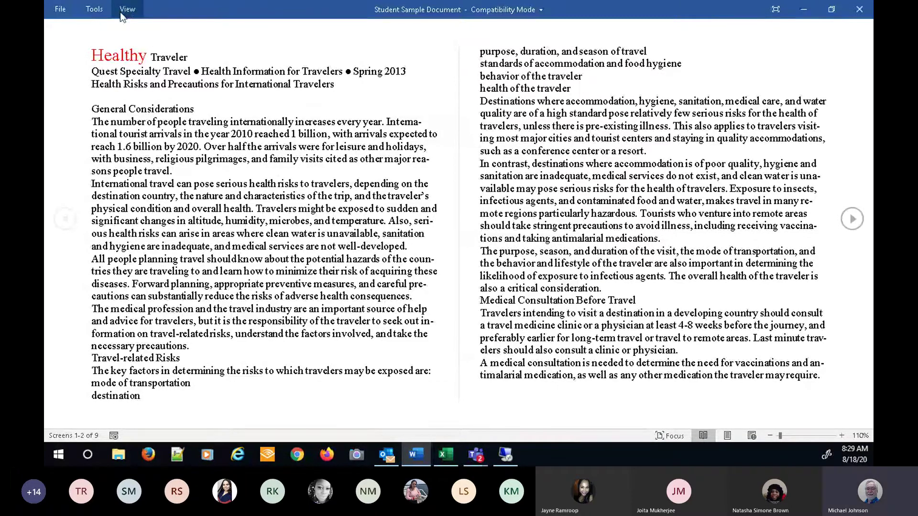
- Visit the File start page, return to Read Mode, and open the Tools menu
click(63, 10)
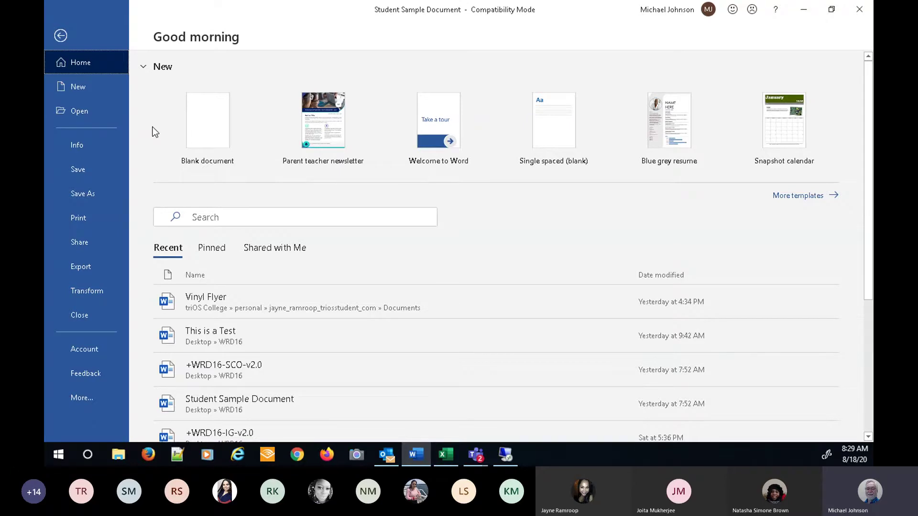
click(60, 36)
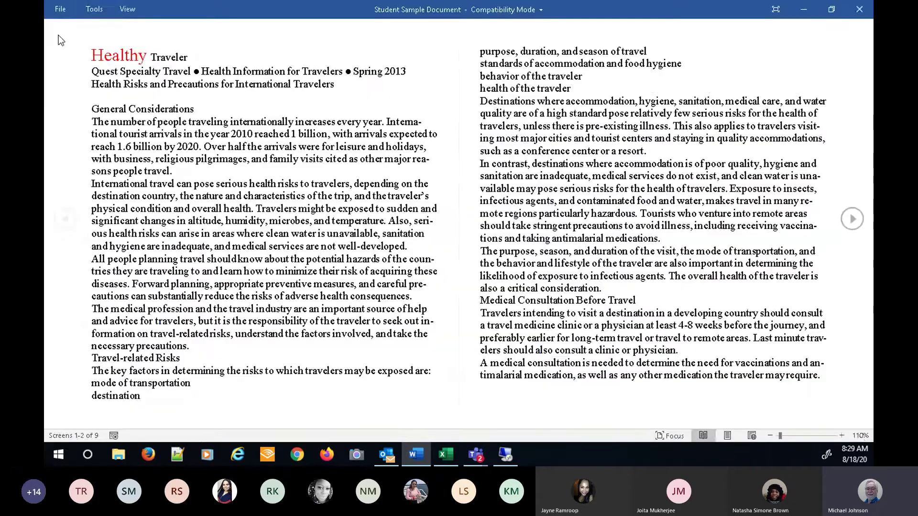
click(97, 10)
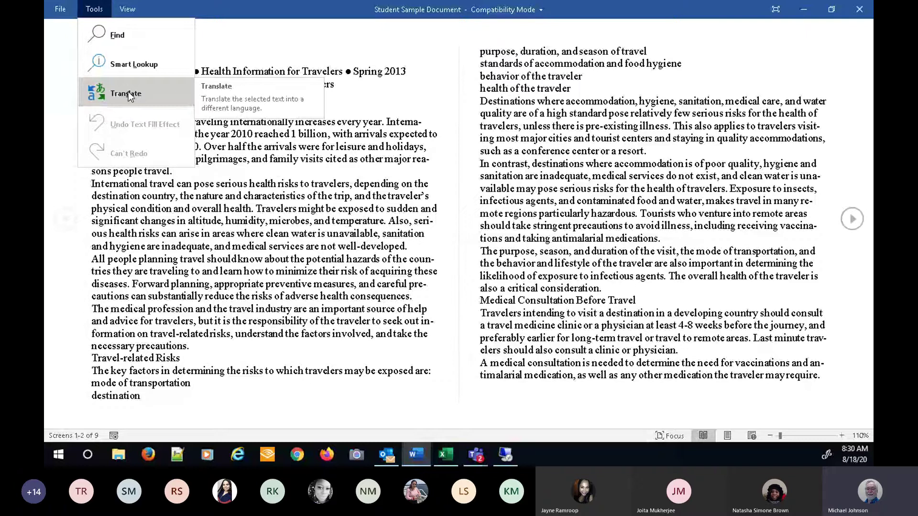
- Choose Edit Document from Read Mode's View menu to return to Print Layout
click(131, 11)
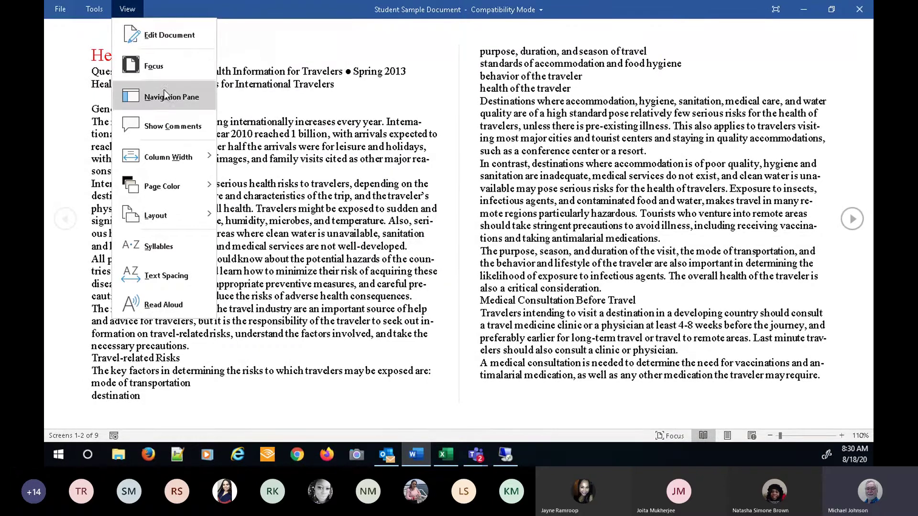
mouse_move(174, 224)
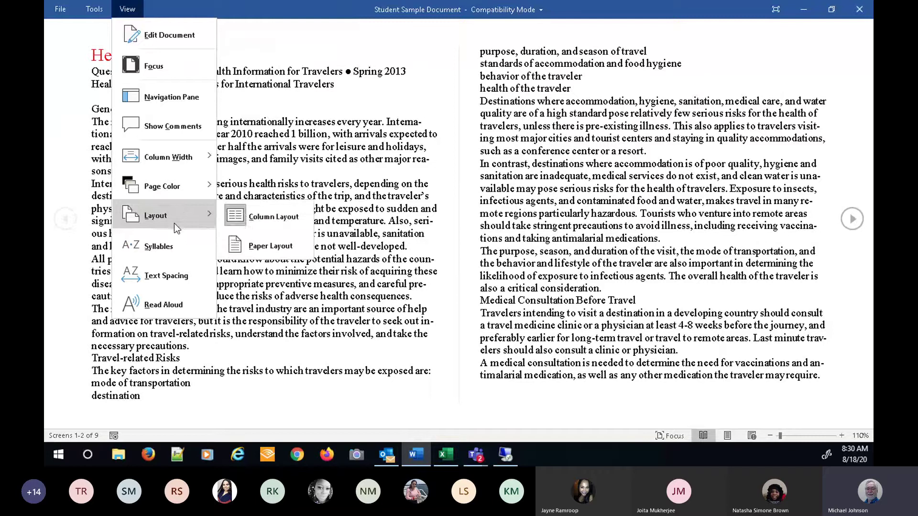
click(153, 36)
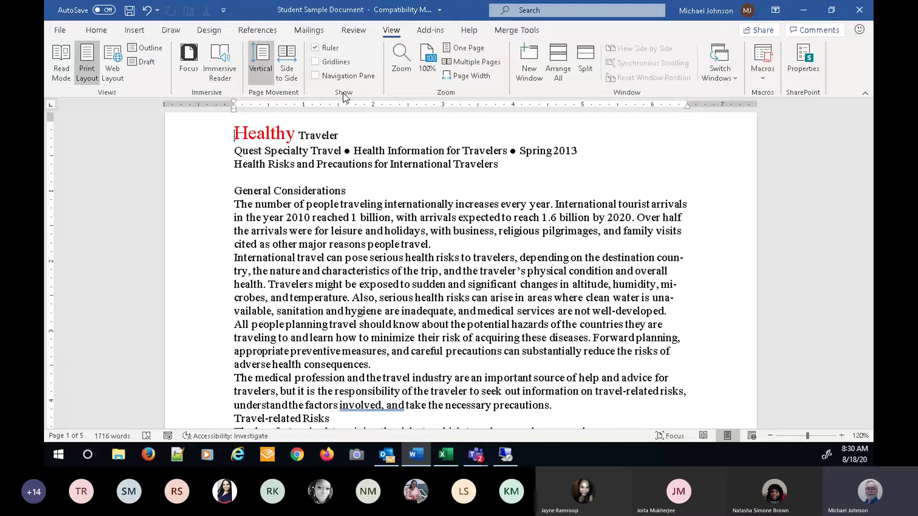
click(316, 49)
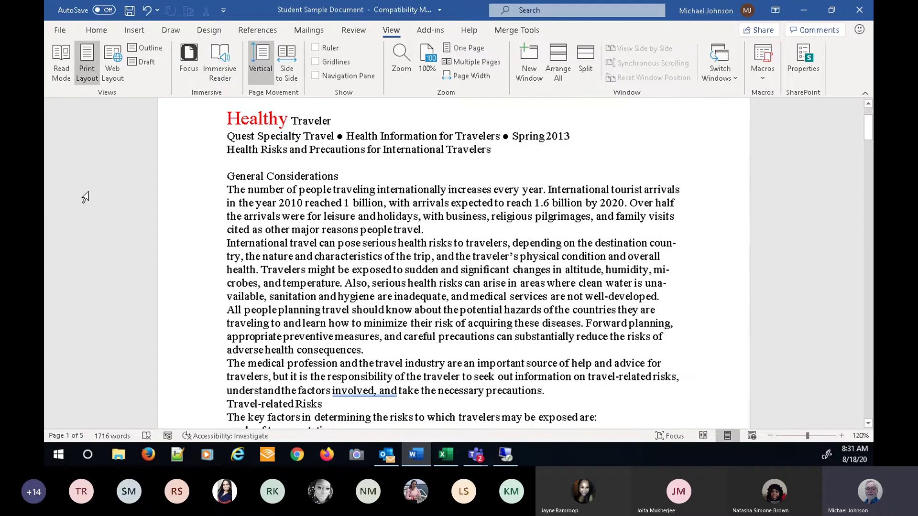
click(316, 49)
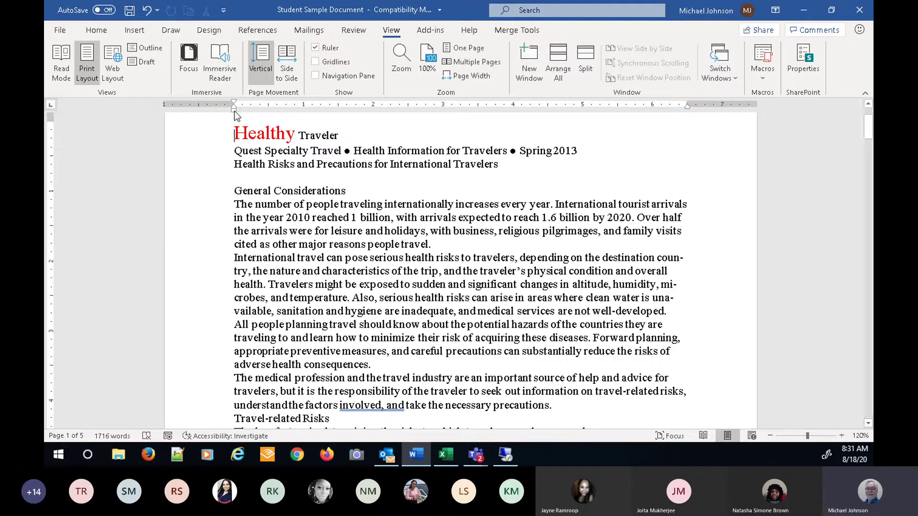
- Drag the ruler's indent marker slightly left so the paragraphs run wider
mouse_move(234, 110)
mouse_down()
mouse_move(202, 113)
mouse_move(234, 113)
mouse_move(191, 104)
mouse_move(431, 102)
mouse_move(187, 109)
mouse_move(271, 102)
mouse_move(230, 99)
mouse_move(393, 105)
mouse_move(230, 101)
mouse_up()
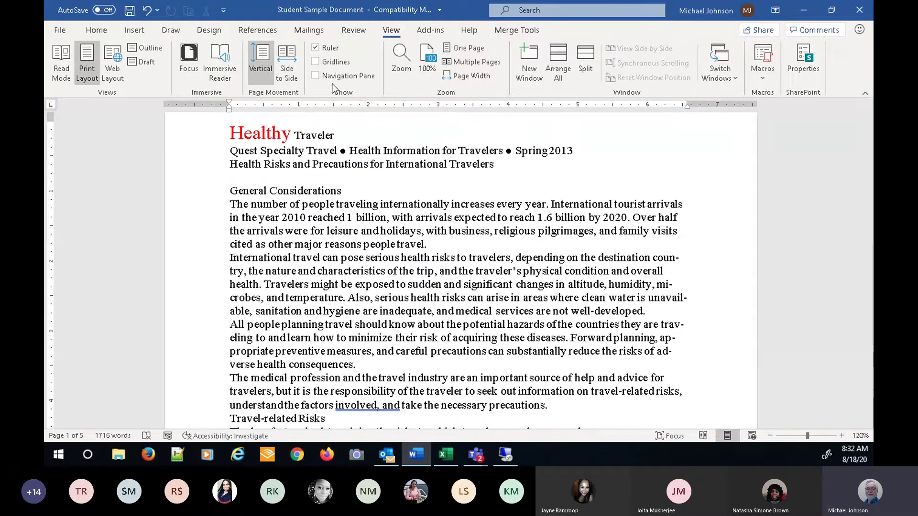
click(315, 62)
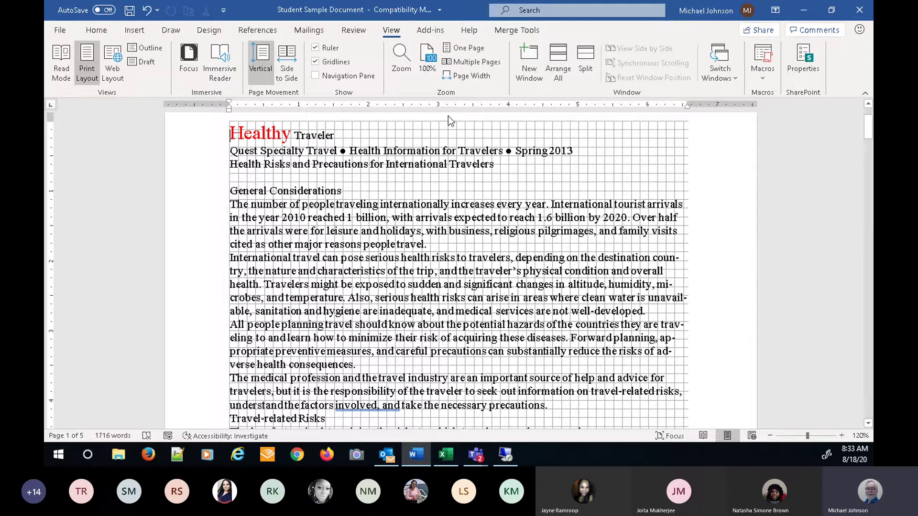
click(318, 63)
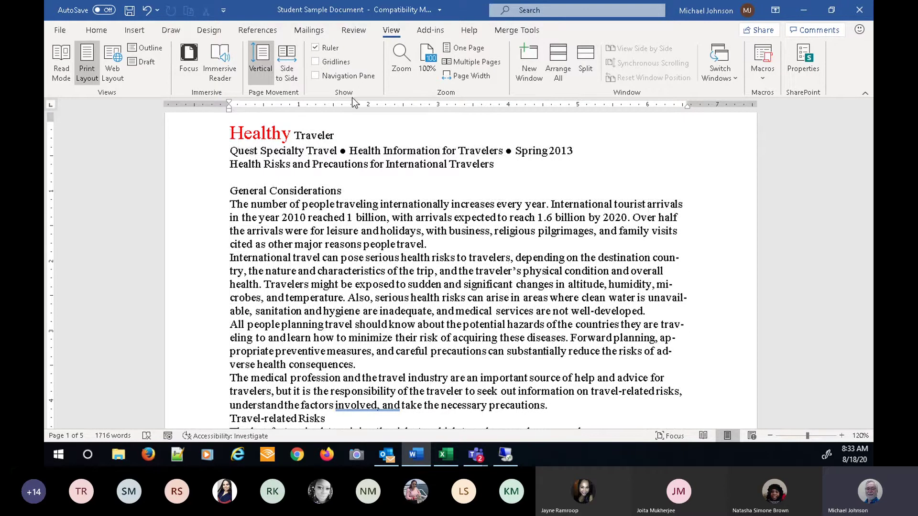
- Check Navigation Pane on the View tab, showing an empty Headings list
click(318, 77)
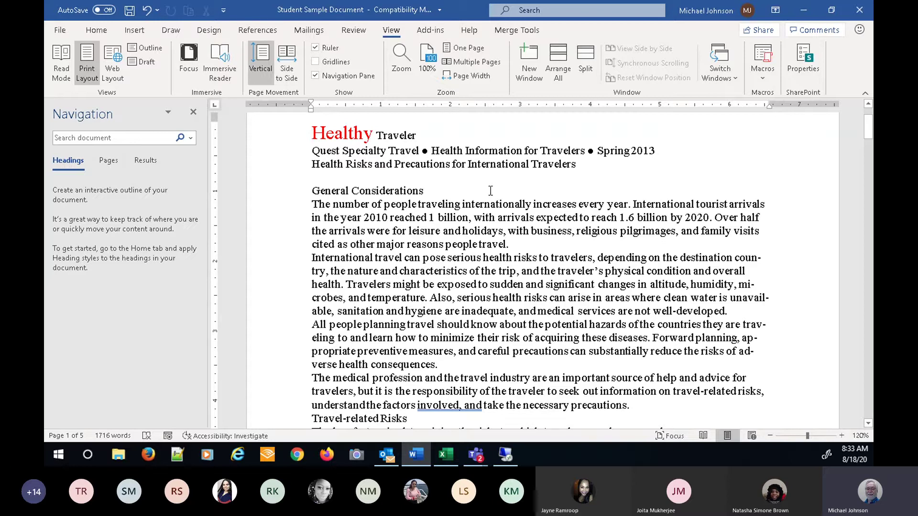
- Apply Heading 1 to the title Healthy Traveler from the Styles gallery
click(97, 30)
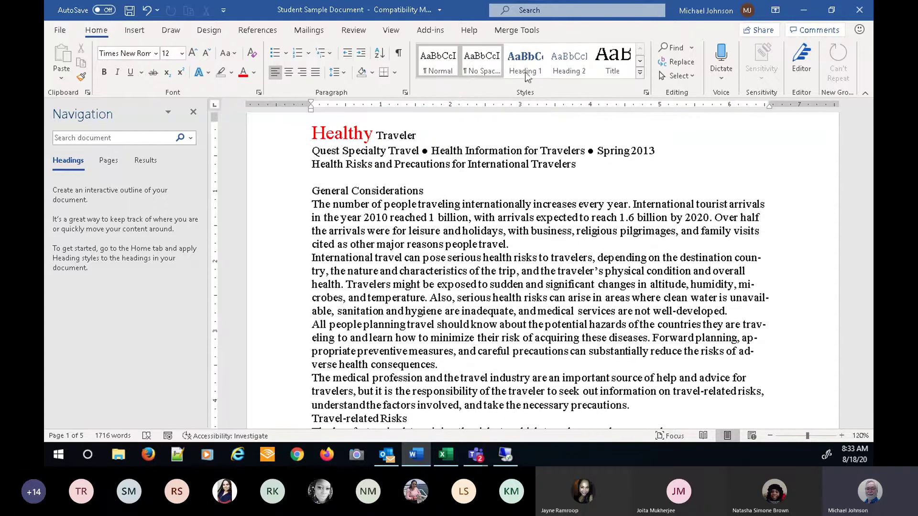
click(640, 75)
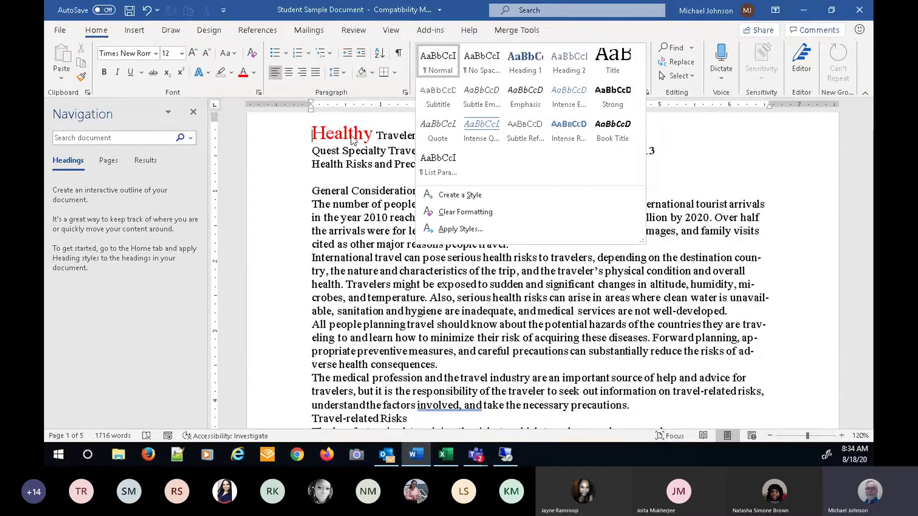
click(313, 135)
drag(312, 135, 418, 137)
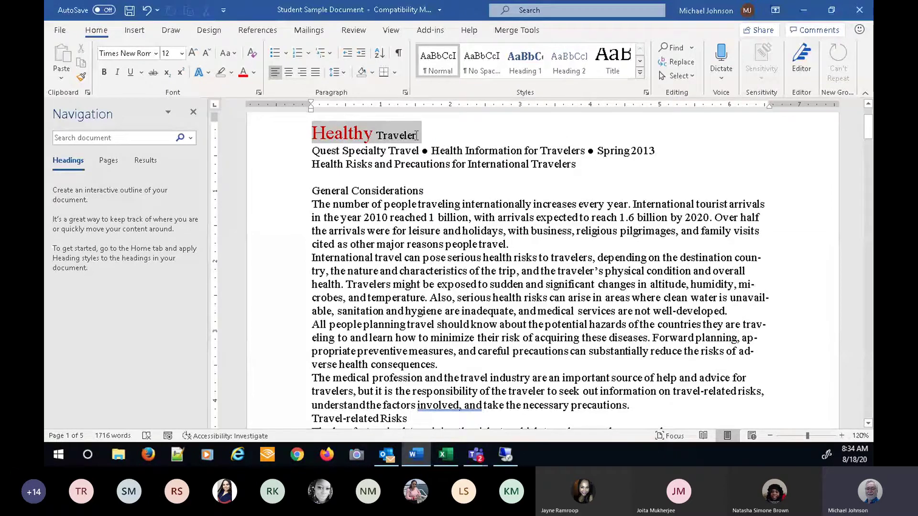
click(533, 62)
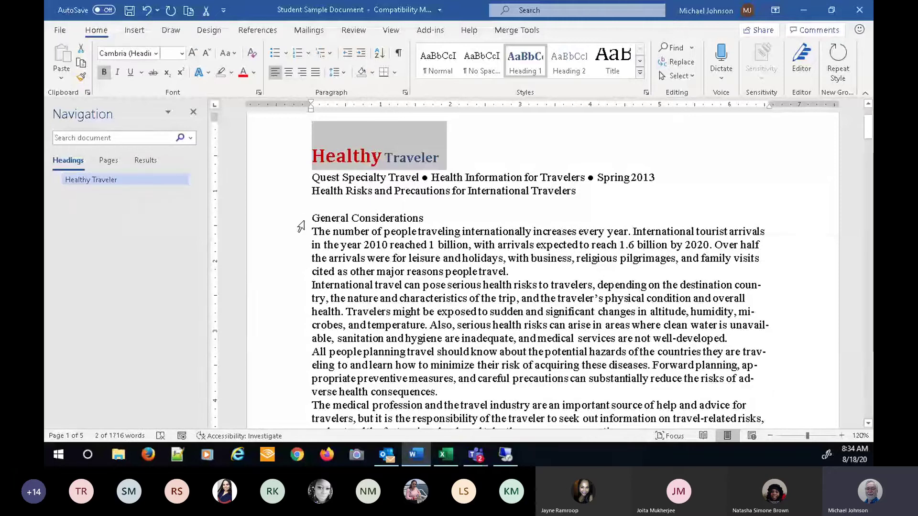
- Apply Heading 1 to General Considerations and check both headings in the Navigation pane
click(301, 221)
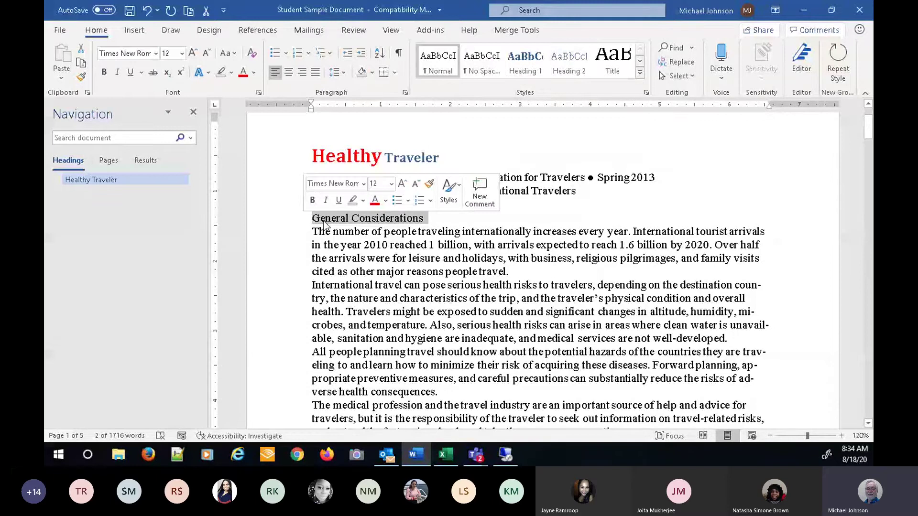
click(530, 71)
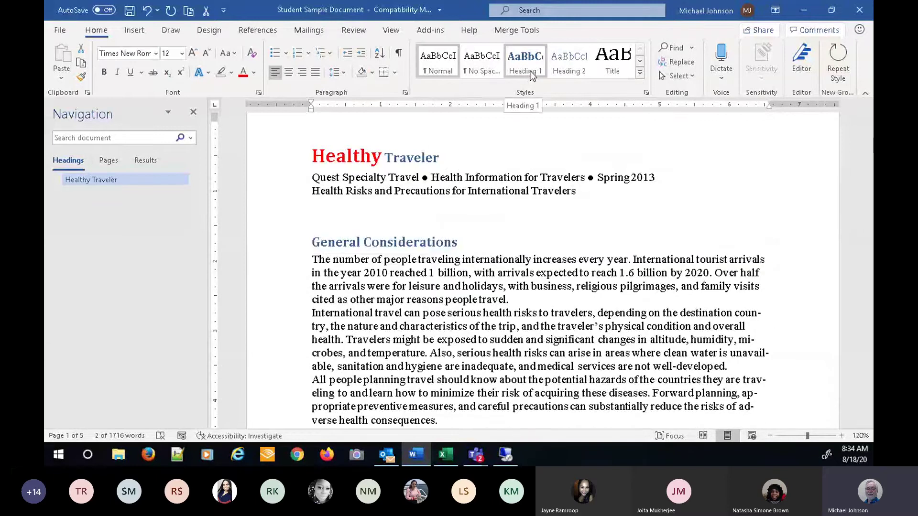
click(529, 72)
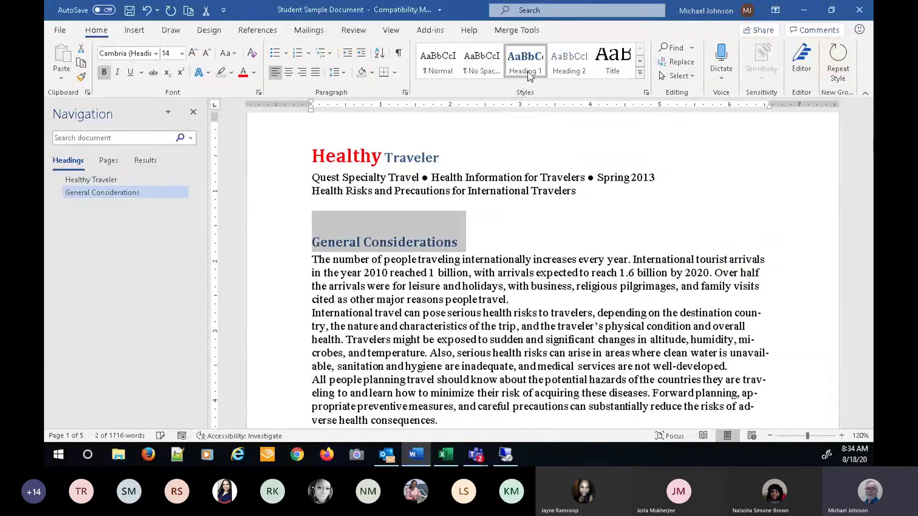
click(96, 180)
click(90, 192)
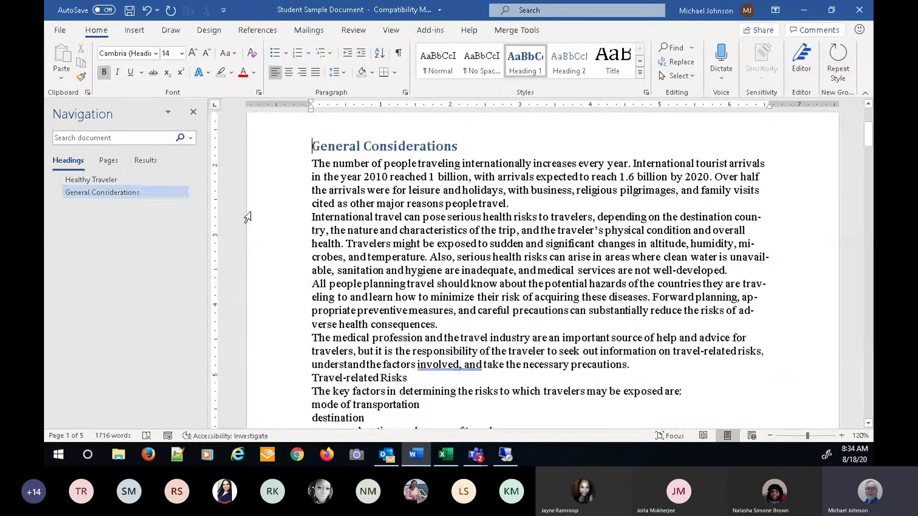
- Make Medical Consultation Before Travel a Heading 1, then jump back to Healthy Traveler
scroll(253, 225, down, 10)
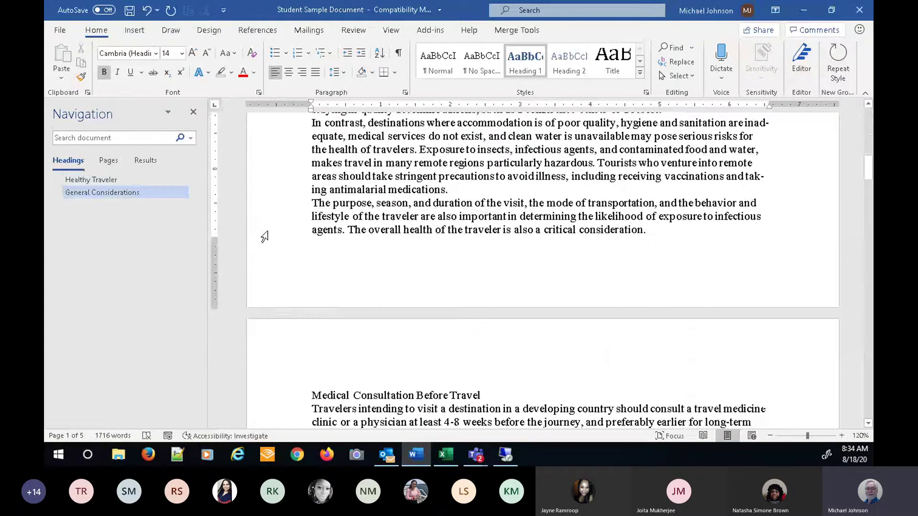
scroll(264, 237, down, 3)
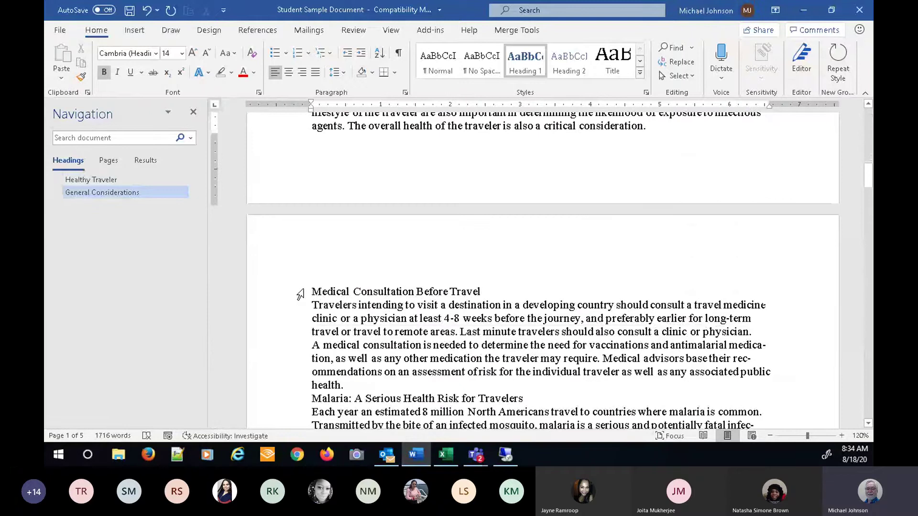
click(300, 297)
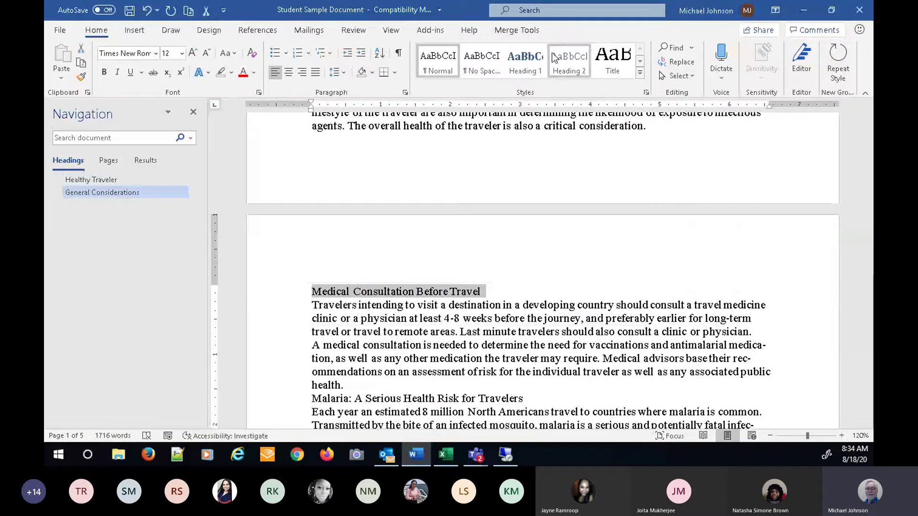
click(525, 61)
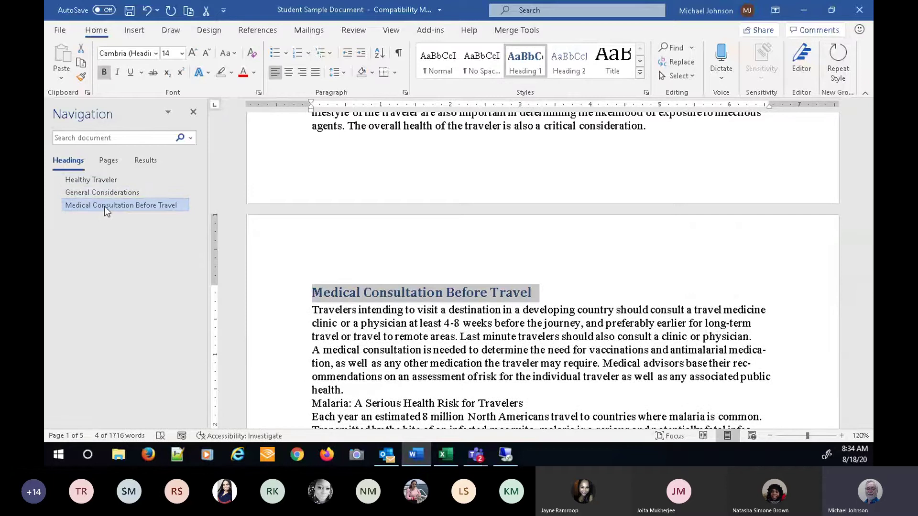
click(96, 180)
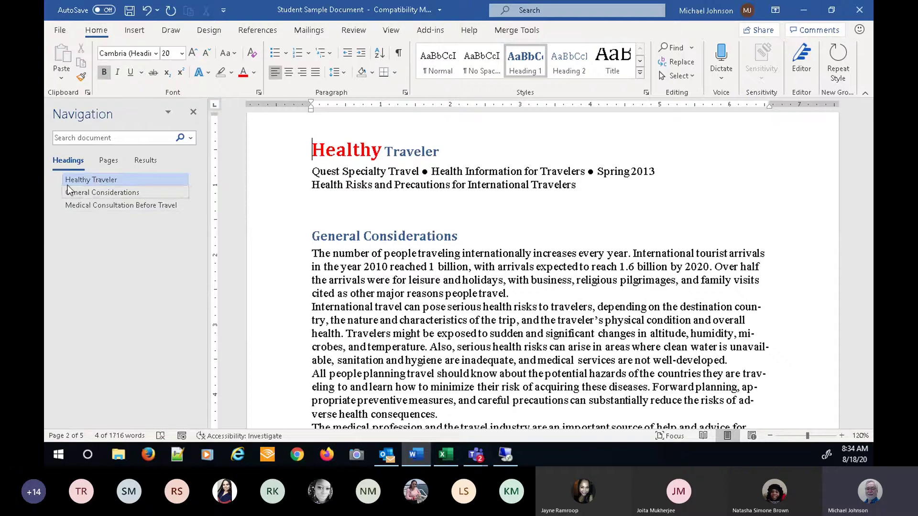
- Switch the Navigation pane to page thumbnails, narrow it, and return to the View tab
click(106, 162)
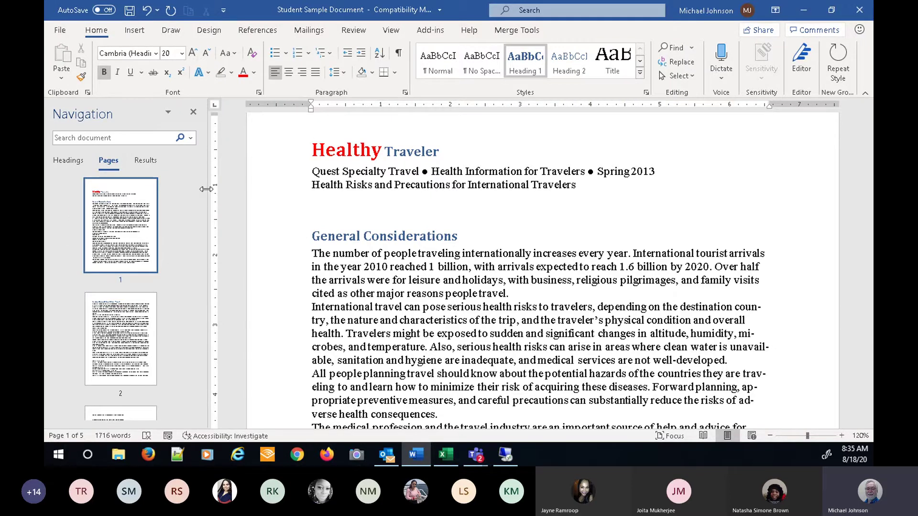
drag(212, 194, 180, 221)
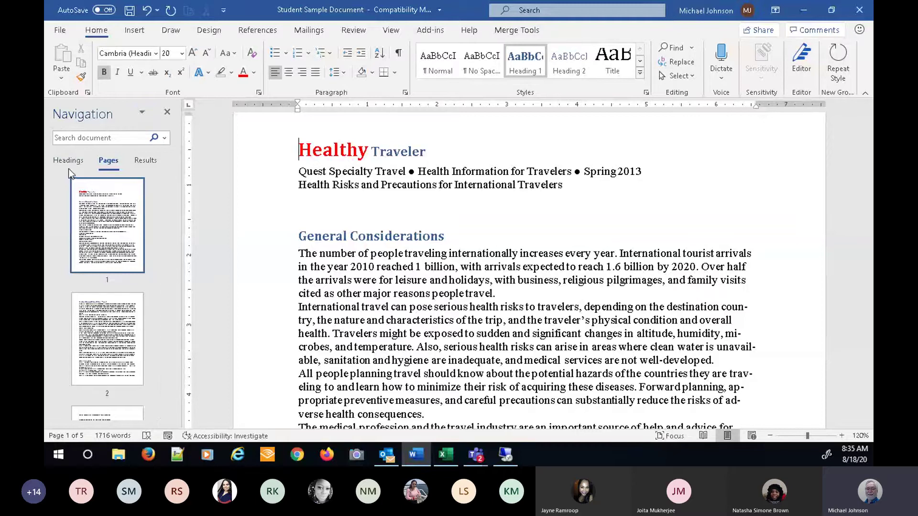
click(397, 30)
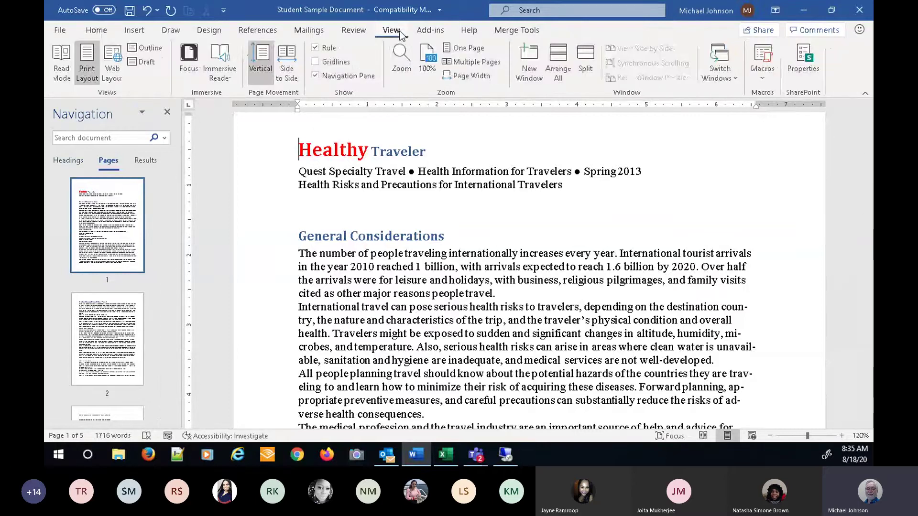
- Close the Navigation pane, then drag the top margin down and back to its original size
click(315, 76)
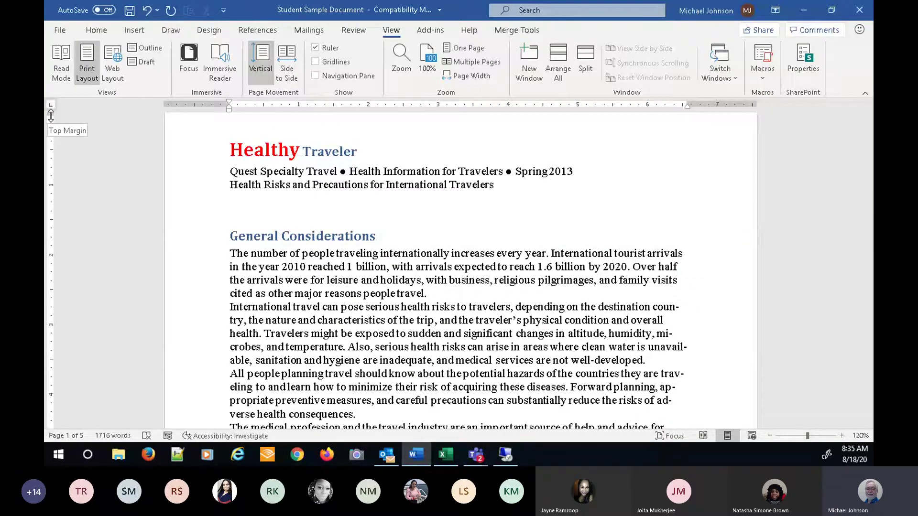
drag(50, 115, 53, 330)
key(ctrl+z)
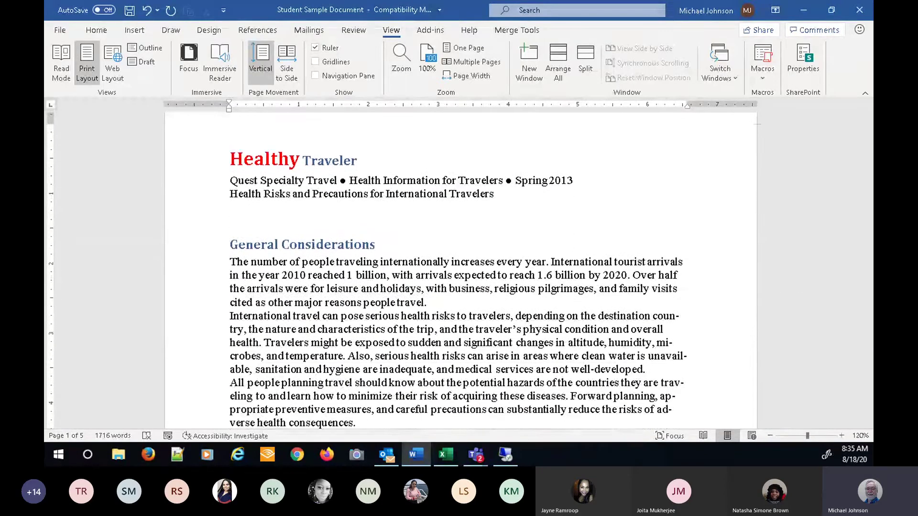
drag(50, 116, 51, 117)
drag(50, 123, 49, 198)
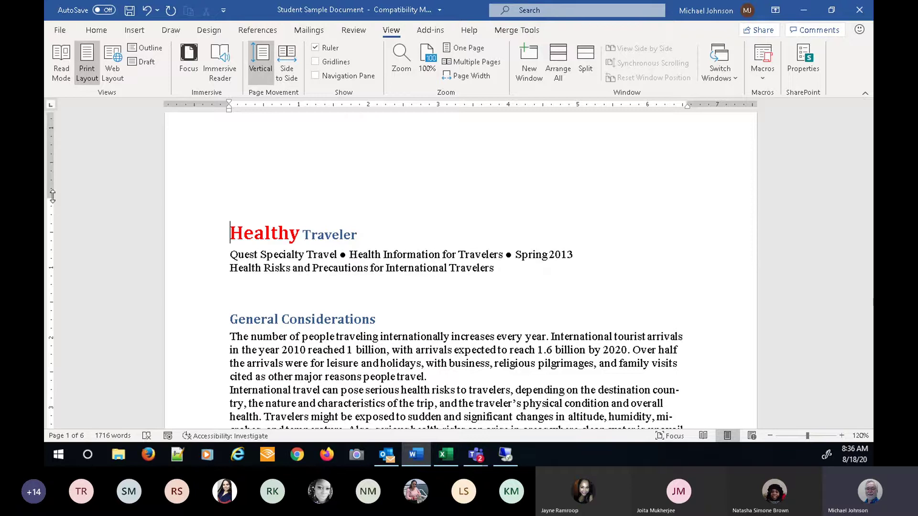
drag(53, 196, 58, 125)
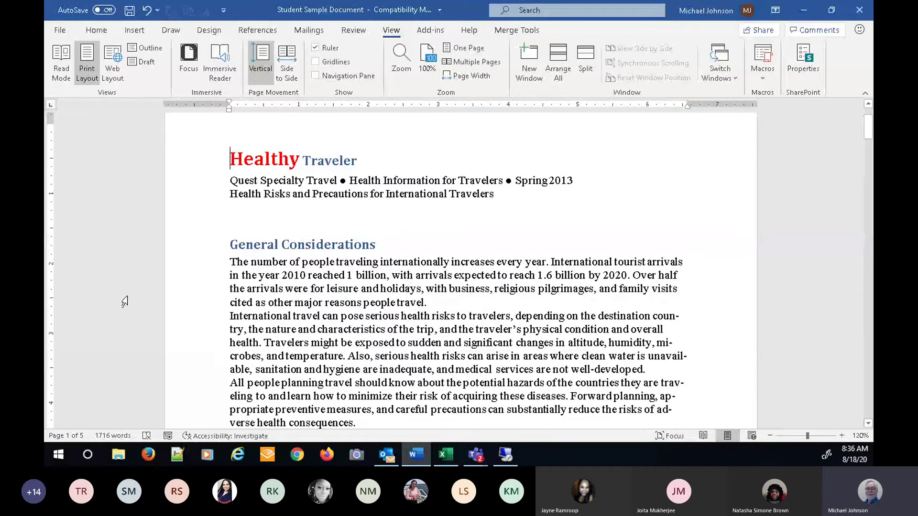
scroll(740, 199, down, 10)
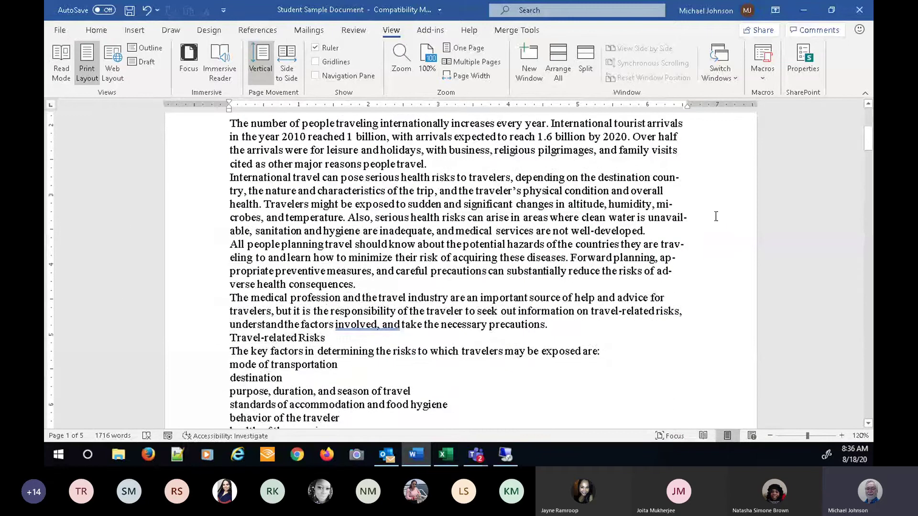
scroll(716, 215, down, 2)
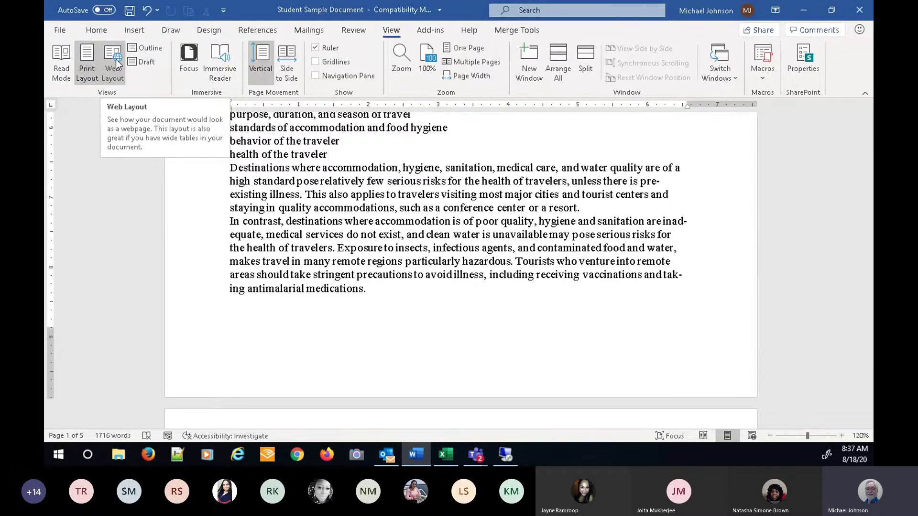
- Switch the Healthy Traveler document to Web Layout and scroll down and back up through it
click(114, 71)
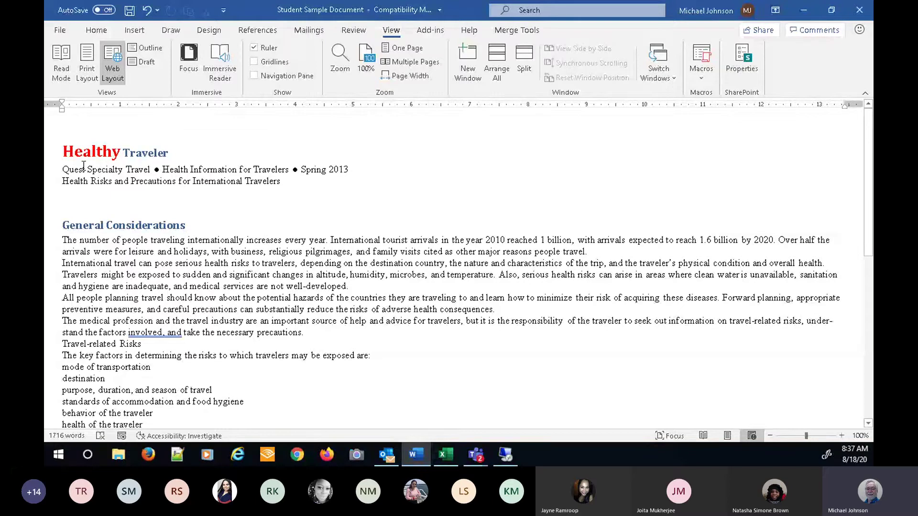
scroll(391, 167, down, 3)
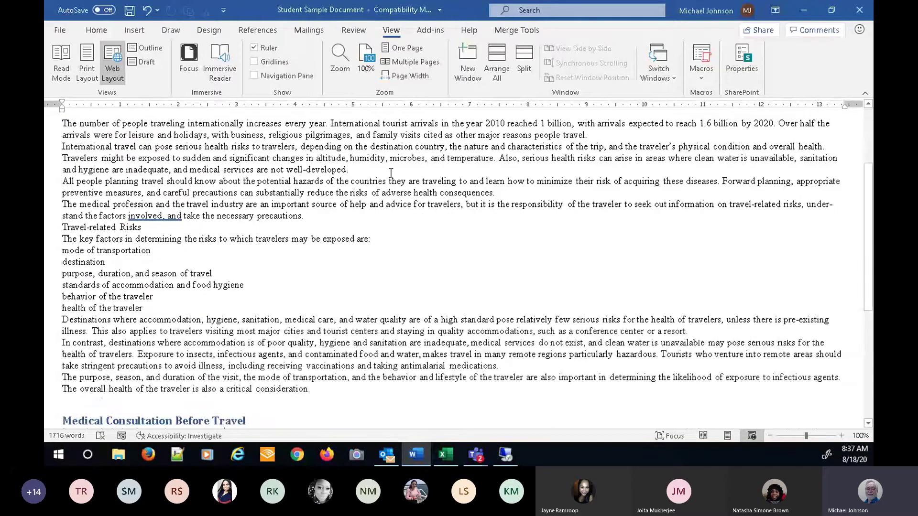
scroll(391, 172, down, 1)
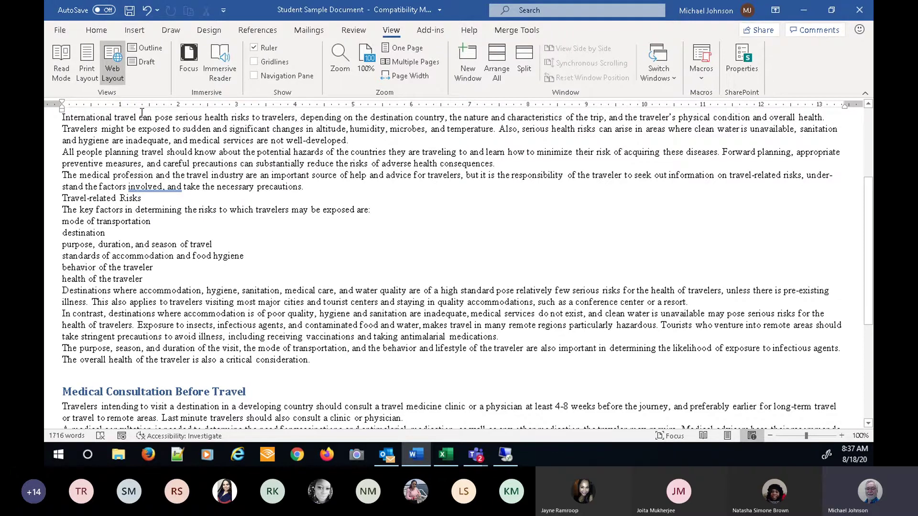
scroll(286, 267, up, 1)
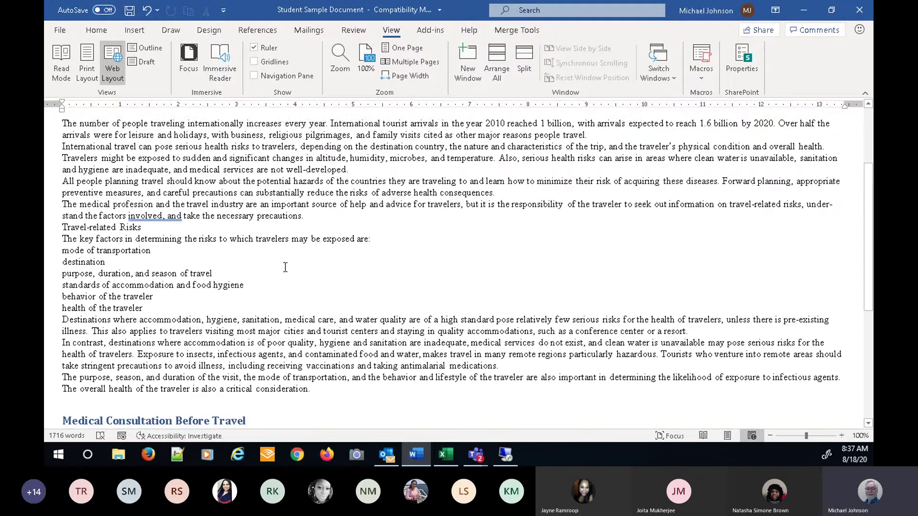
scroll(286, 267, up, 3)
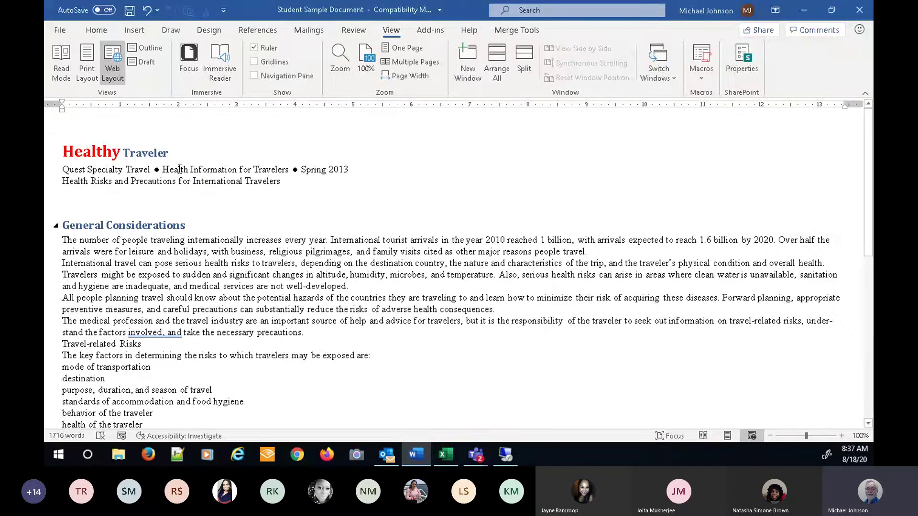
- Switch the document to Outline view, leaving the outline level setting unchanged
click(139, 47)
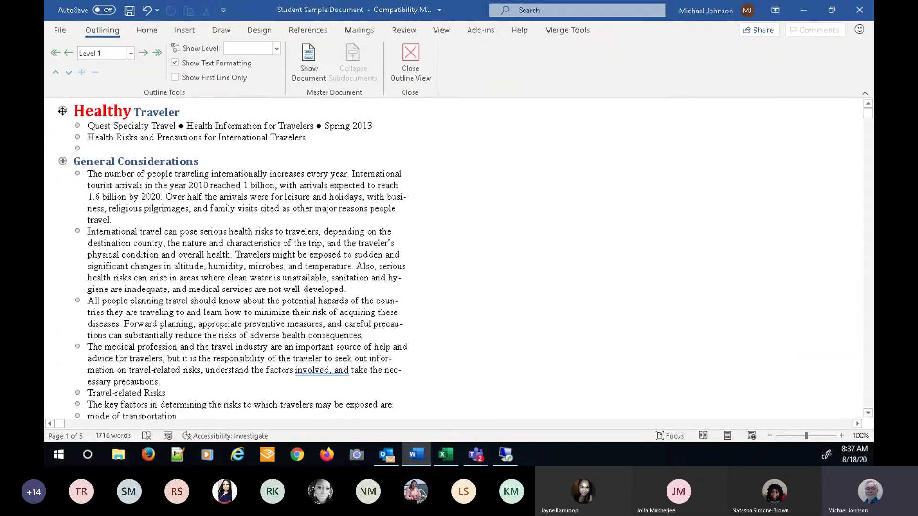
click(131, 53)
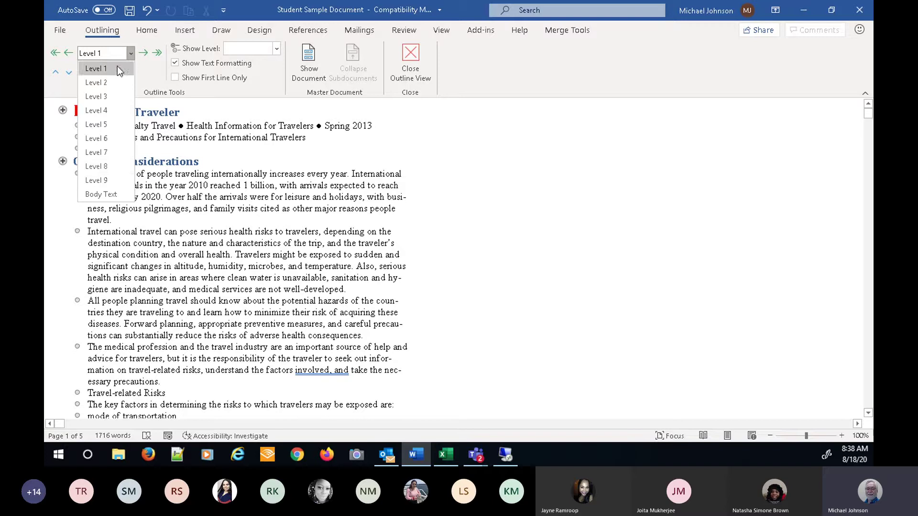
click(490, 202)
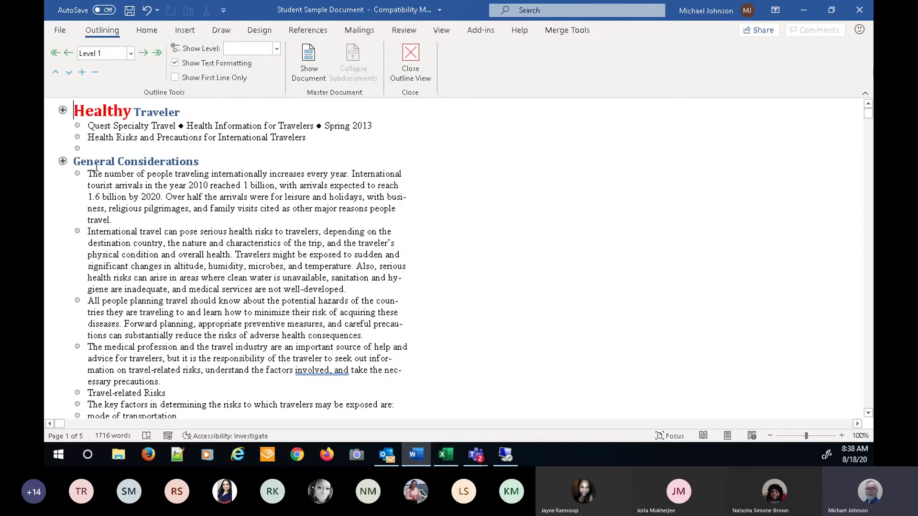
- Collapse the General Considerations and Medical Consultation Before Travel sections to their headings
click(62, 110)
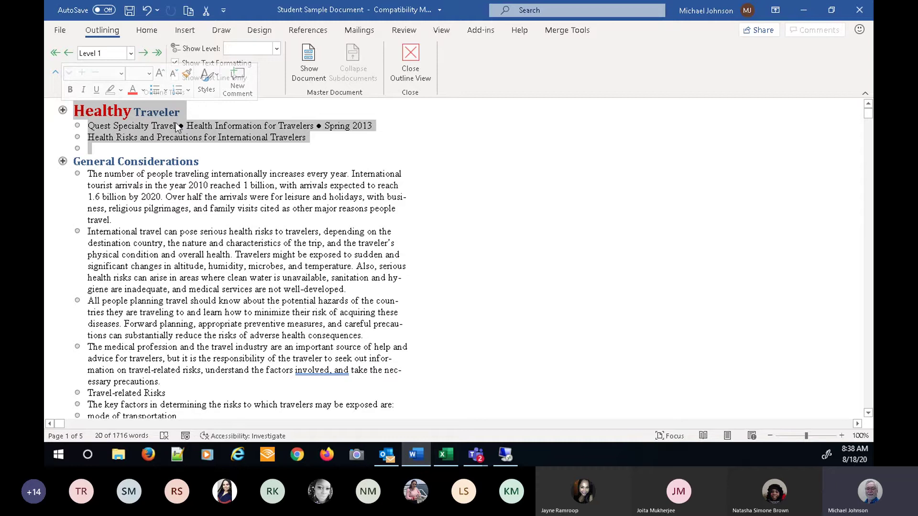
click(63, 161)
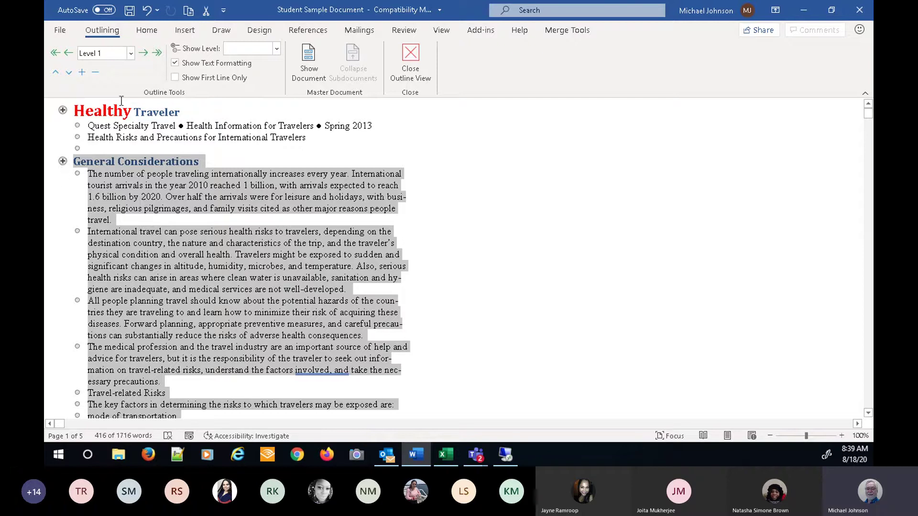
click(96, 74)
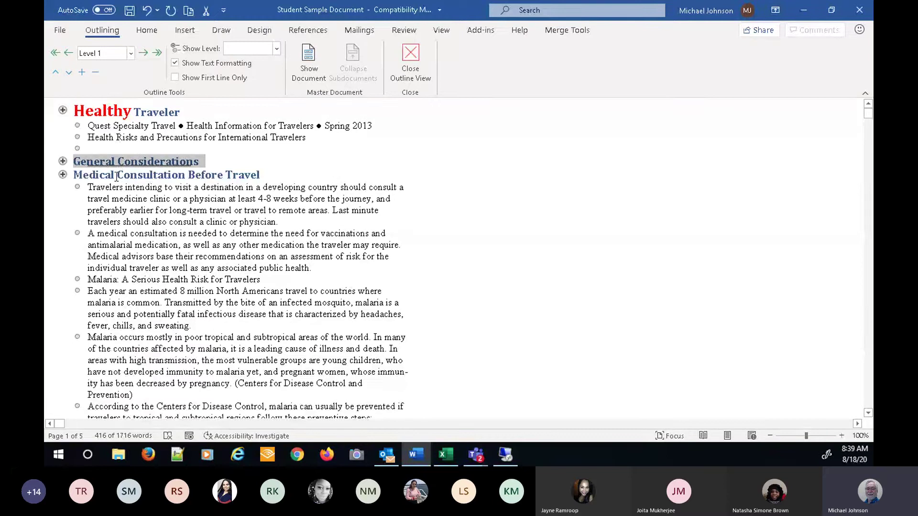
click(64, 175)
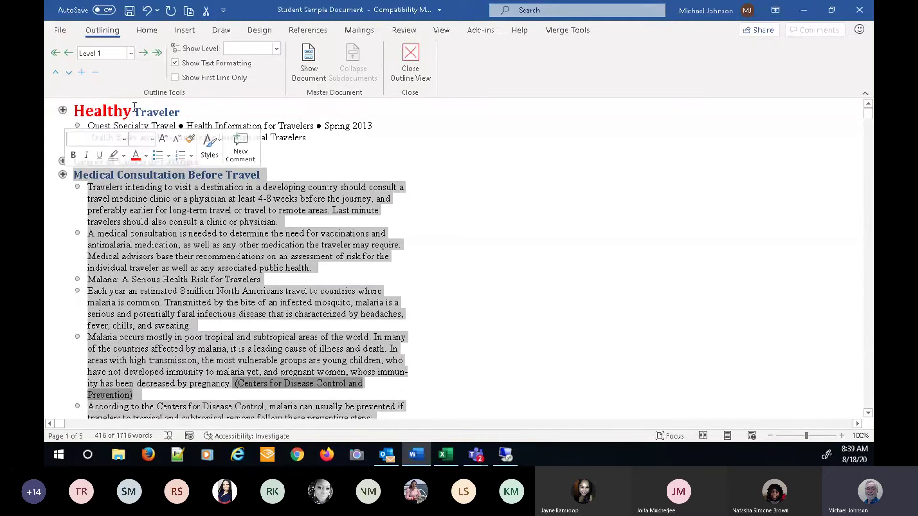
click(99, 74)
click(78, 157)
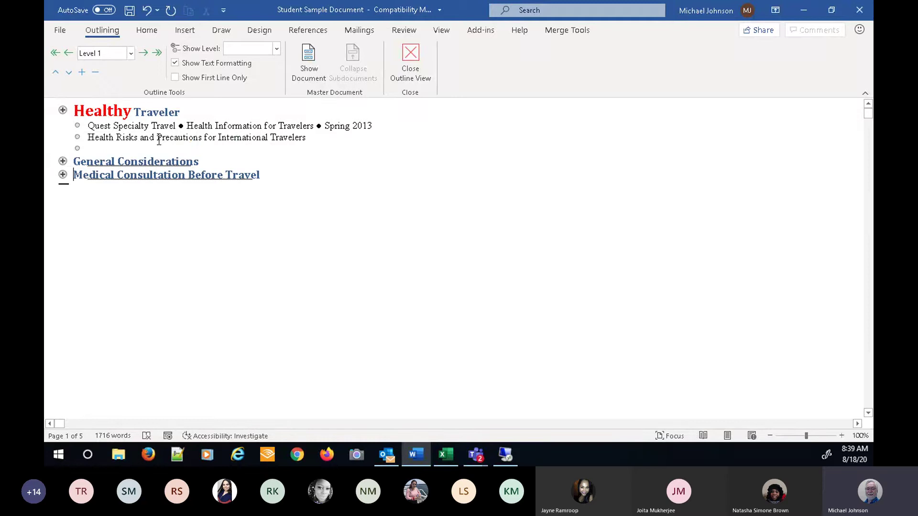
- Type a sentence saying the presenter is here today on the empty line under the title
click(115, 148)
text(Michael is)
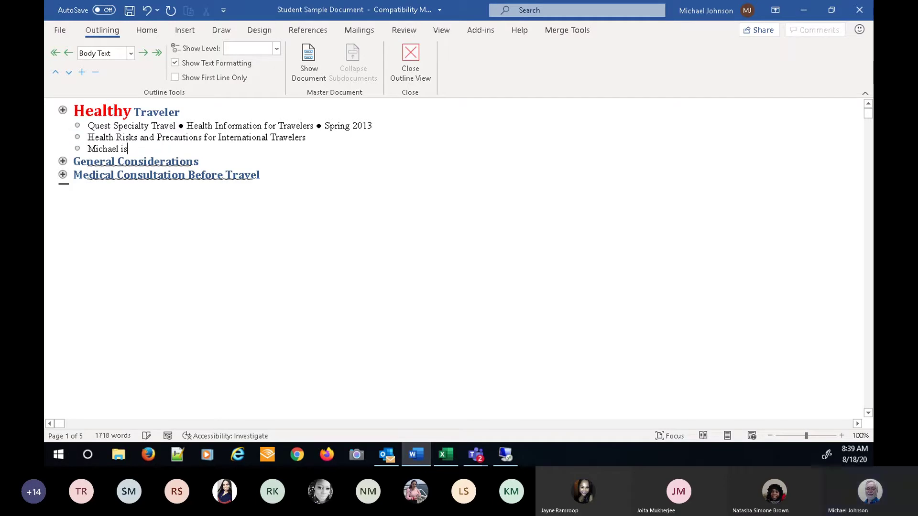
text( her)
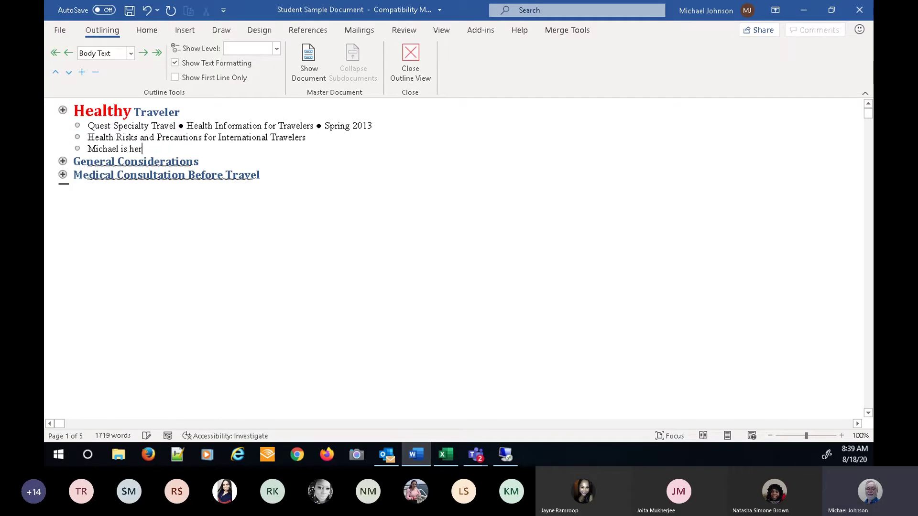
text(e today)
click(62, 161)
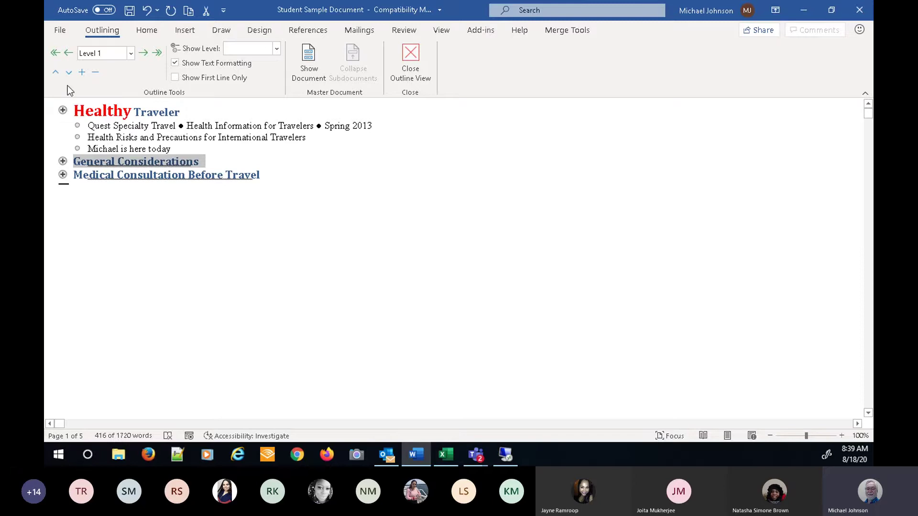
- Move General Considerations down and back up, then expand both sections to show their body text
click(70, 73)
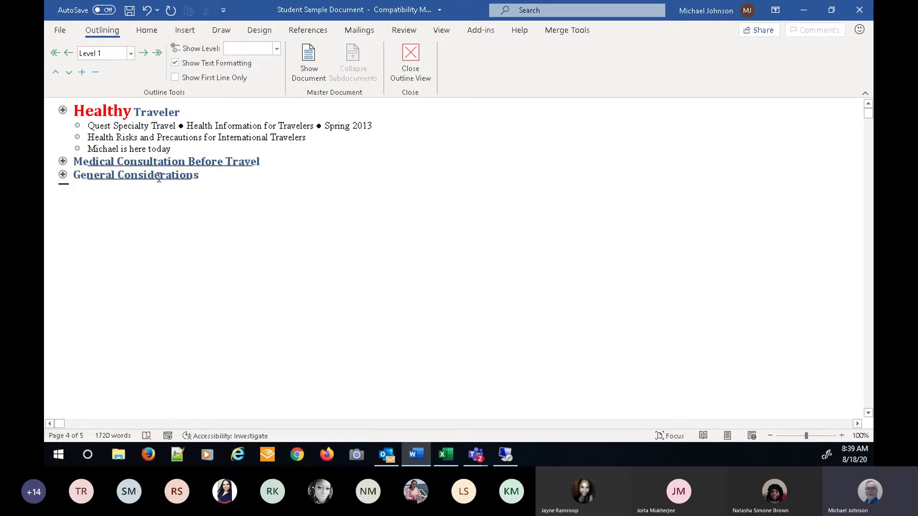
click(55, 74)
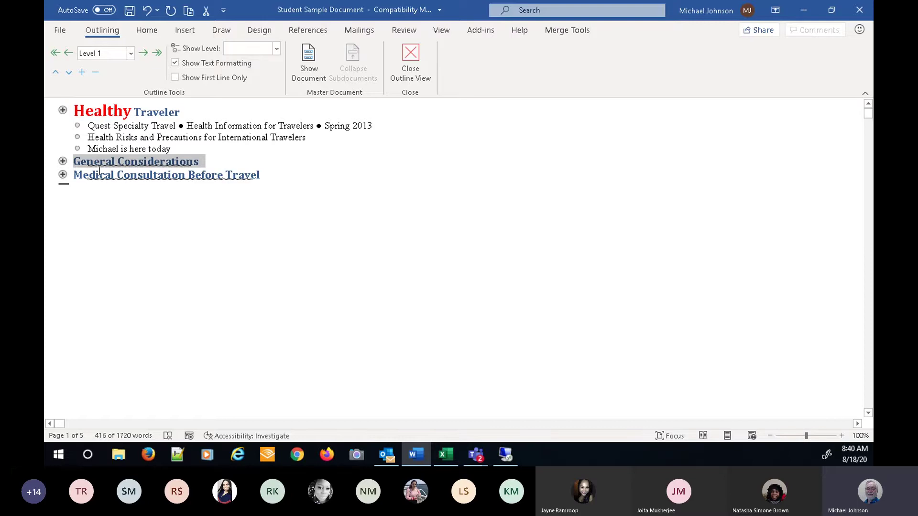
click(82, 73)
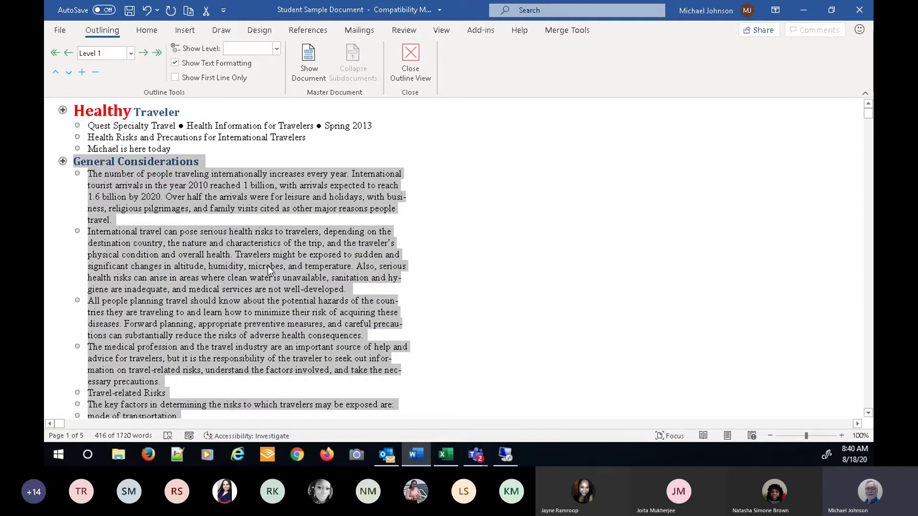
scroll(268, 266, down, 3)
scroll(243, 266, down, 6)
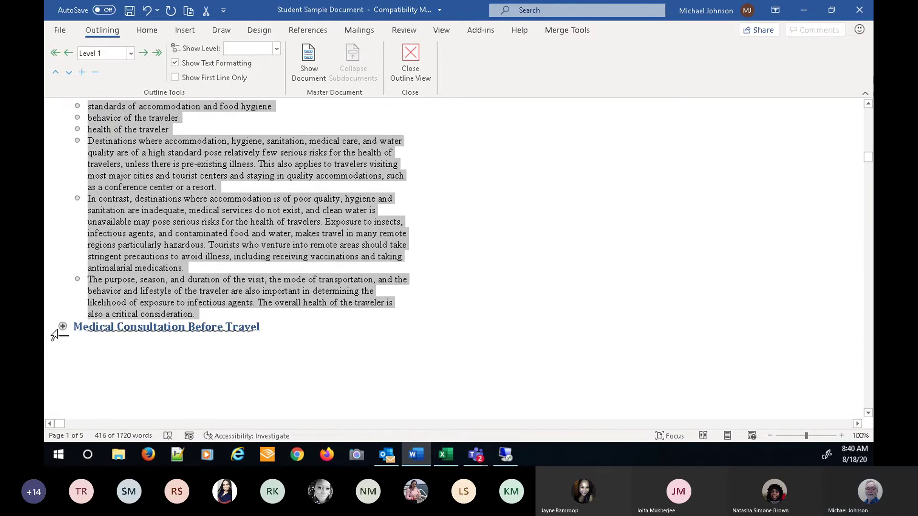
click(63, 326)
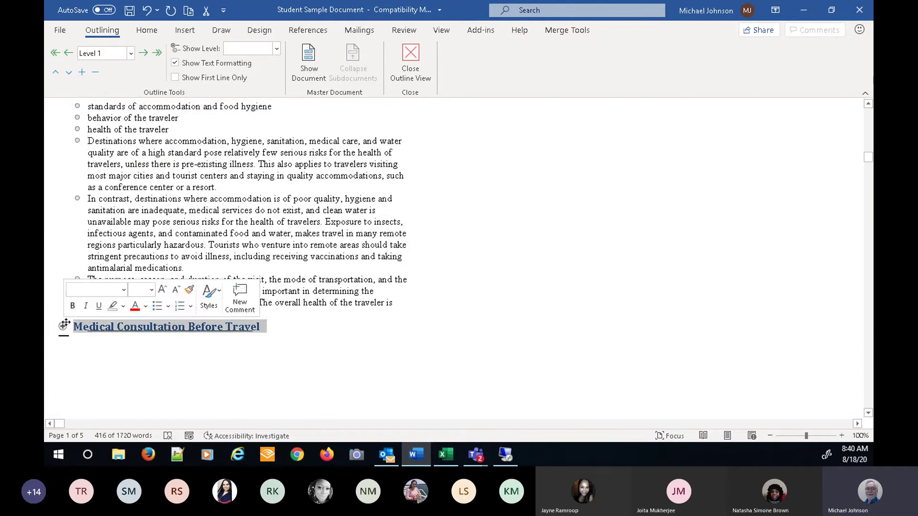
click(82, 72)
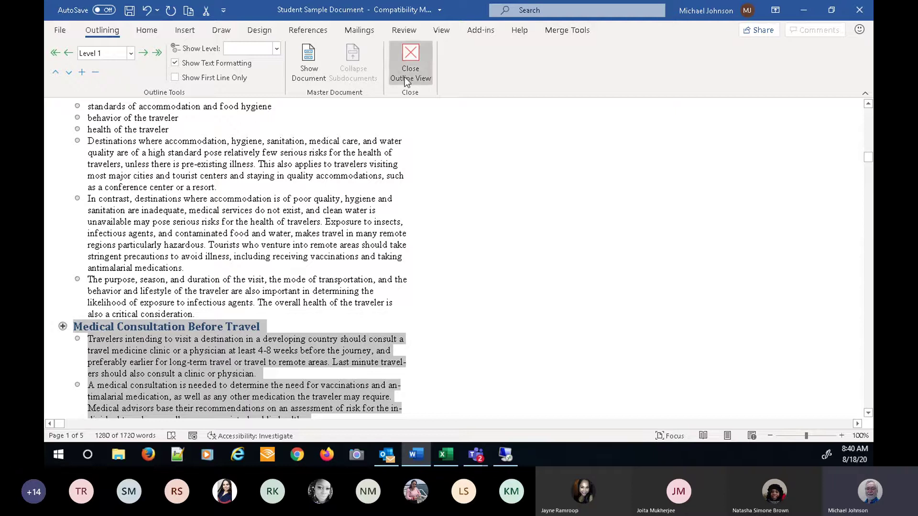
- Close Outline view and place the cursor at the start of the document, before the Healthy Traveler title
click(409, 65)
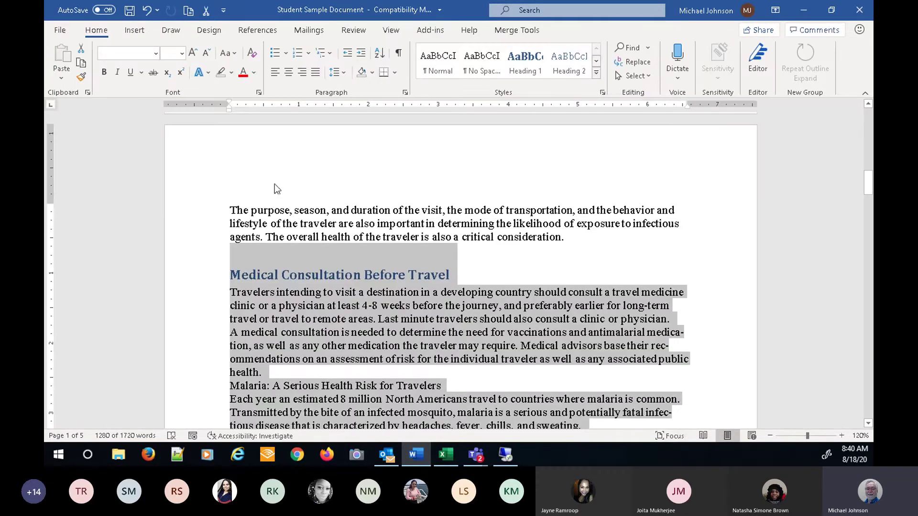
click(275, 179)
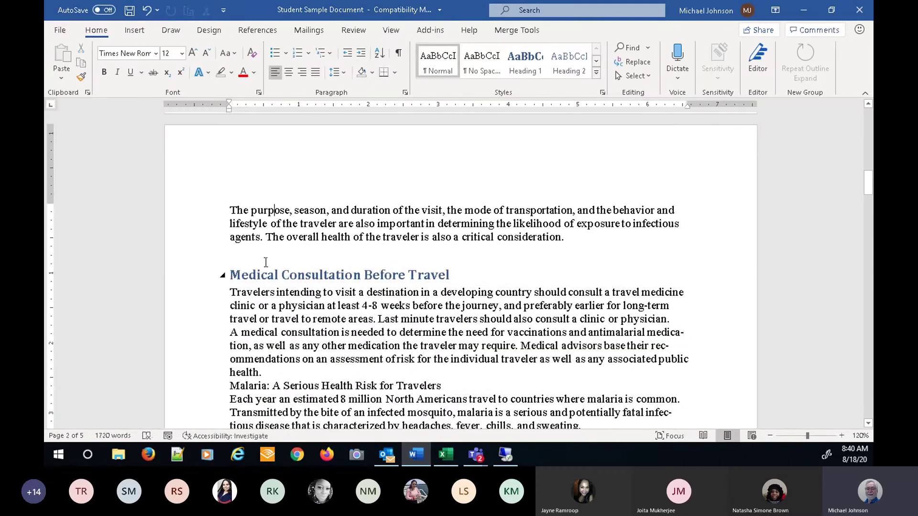
scroll(262, 267, up, 7)
scroll(262, 267, up, 8)
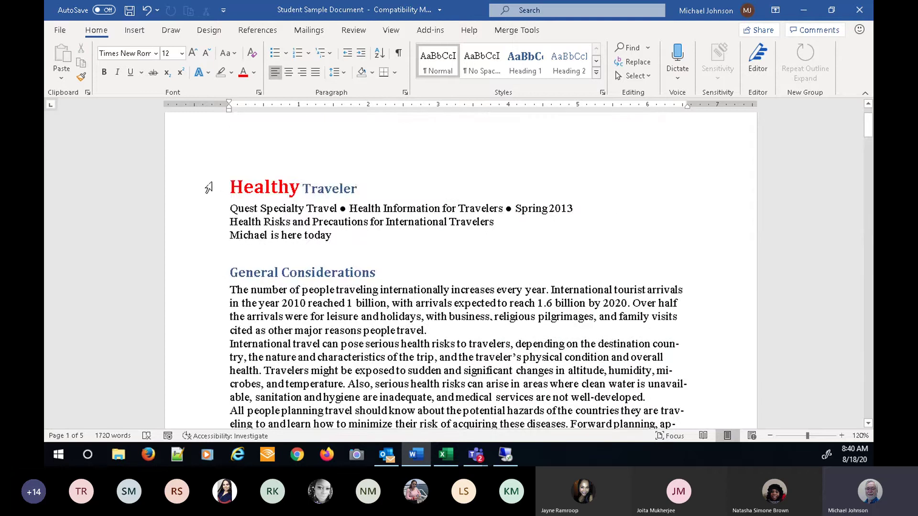
click(232, 187)
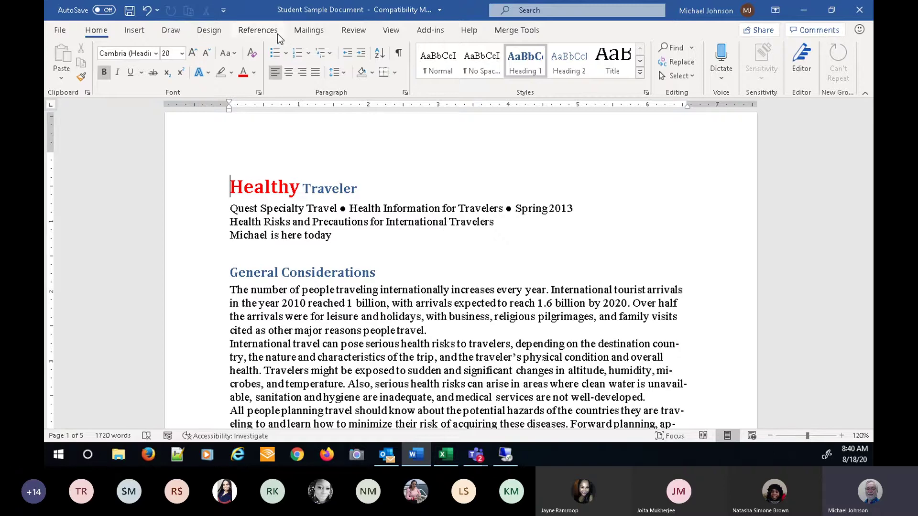
click(277, 34)
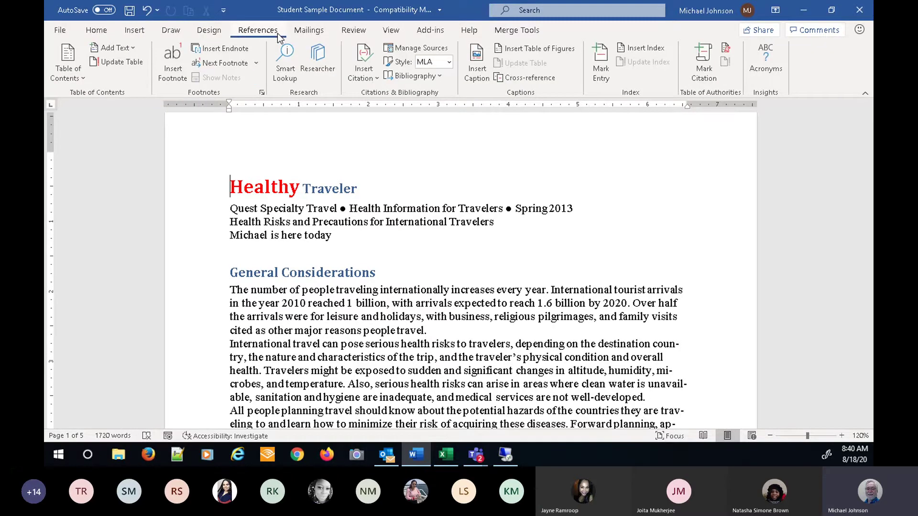
- Insert Automatic Table 1 as the table of contents at the top of the document
click(79, 78)
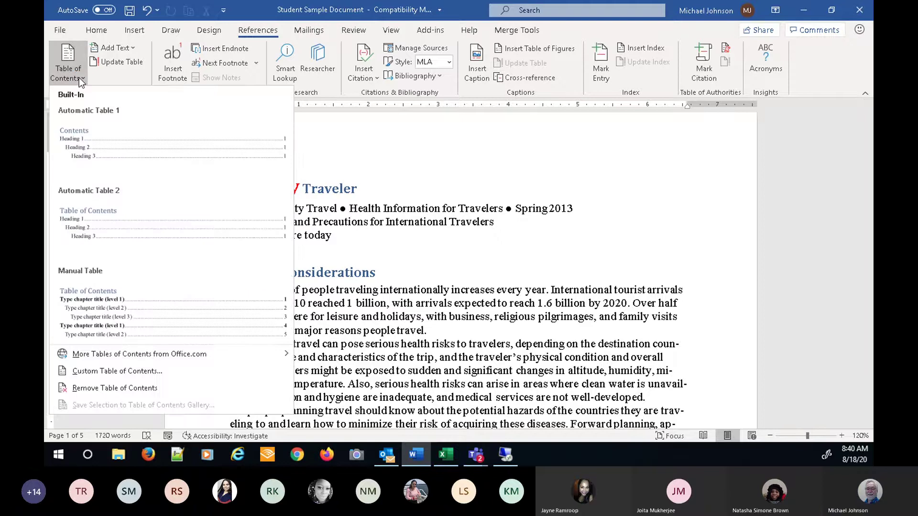
click(85, 152)
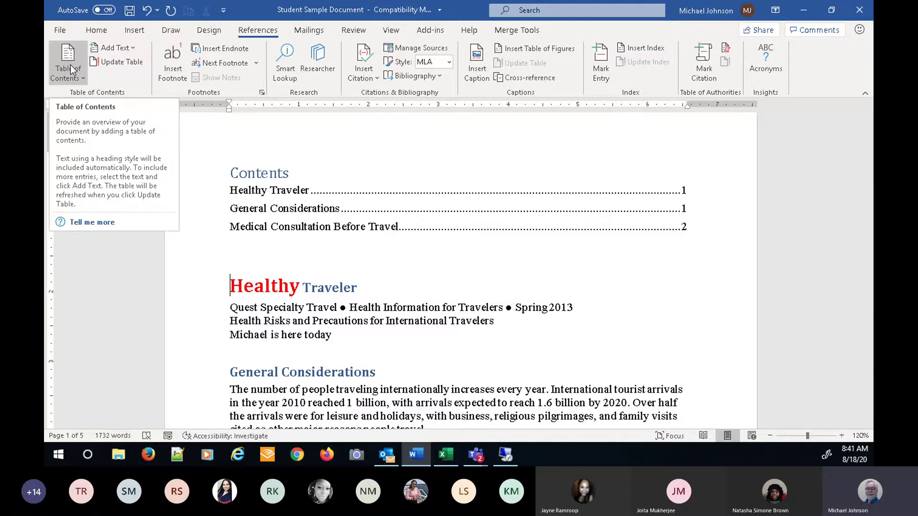
click(392, 30)
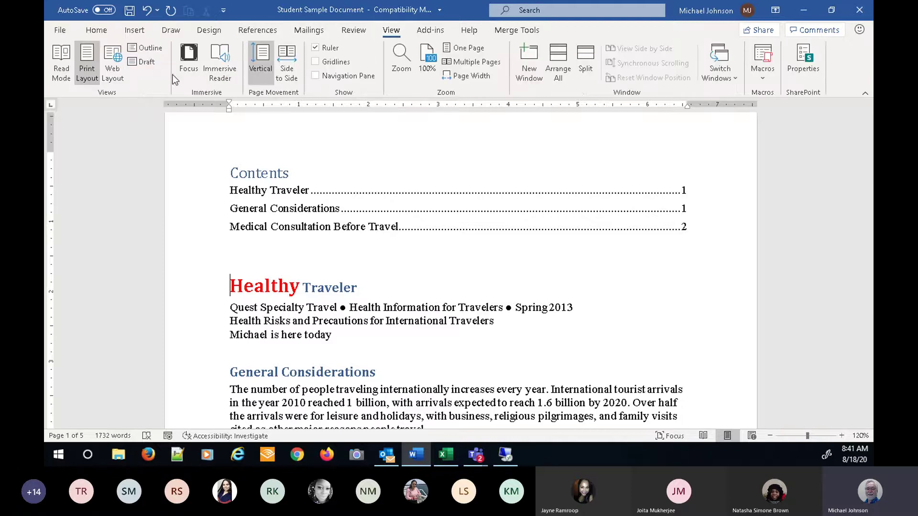
- Pass through Outline view back to Print Layout, then undo the inserted table of contents
click(144, 49)
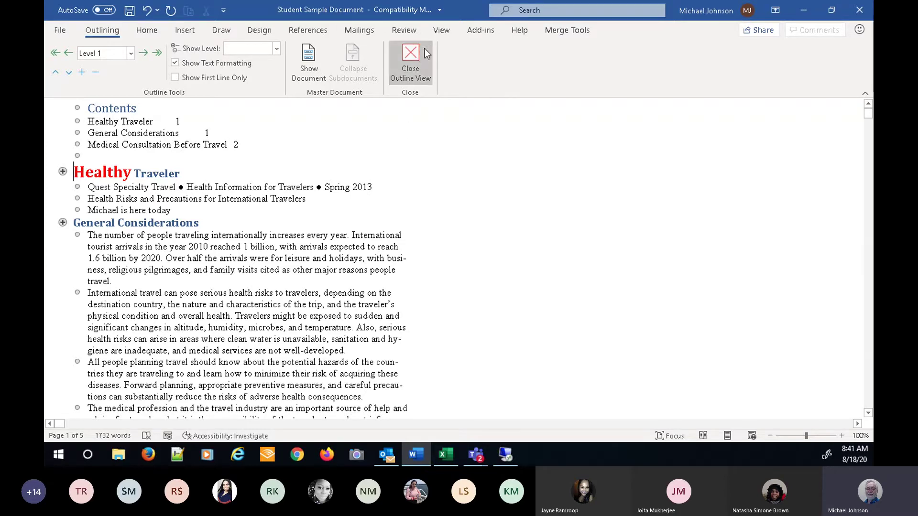
click(407, 62)
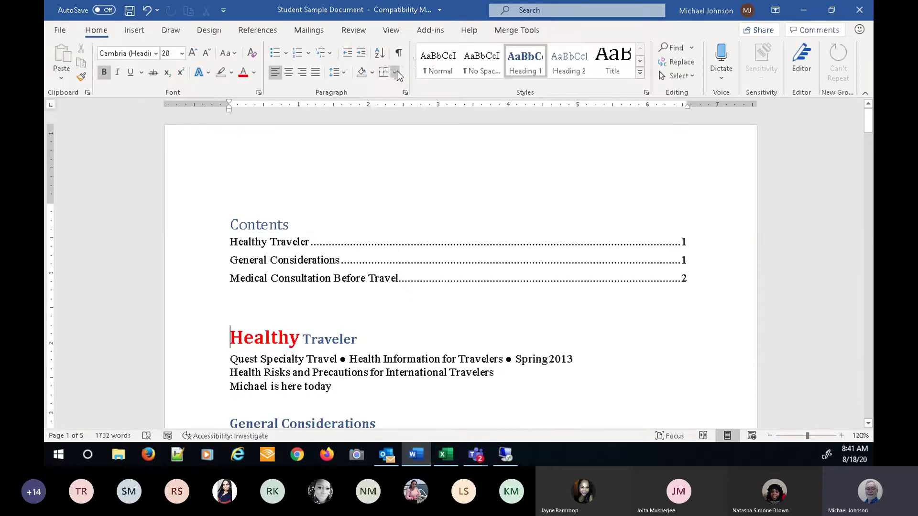
click(147, 11)
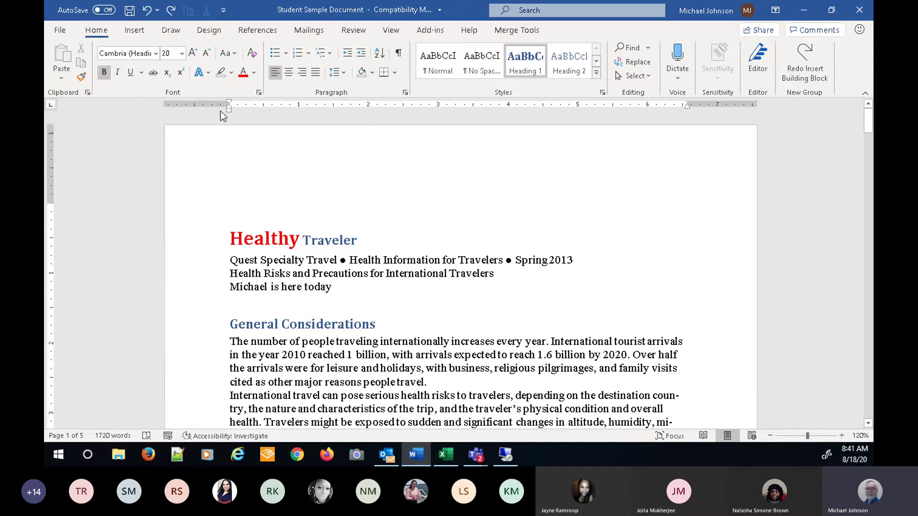
click(397, 32)
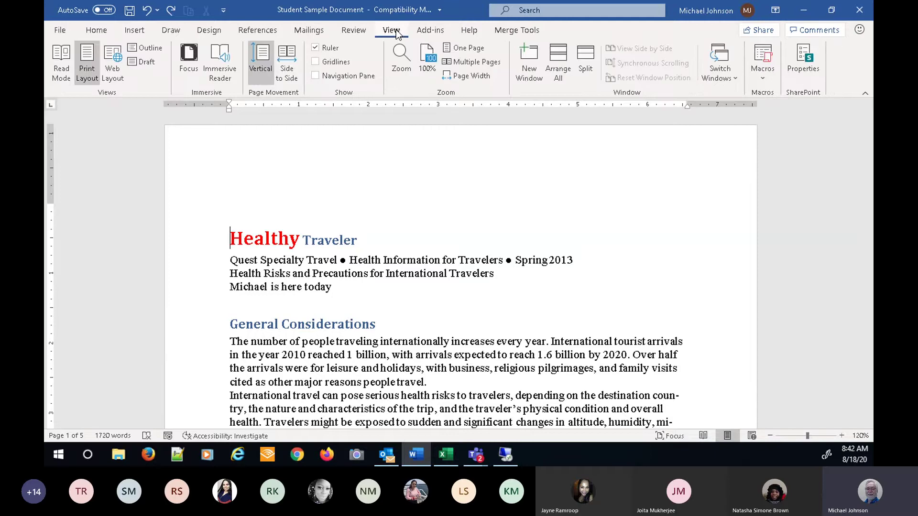
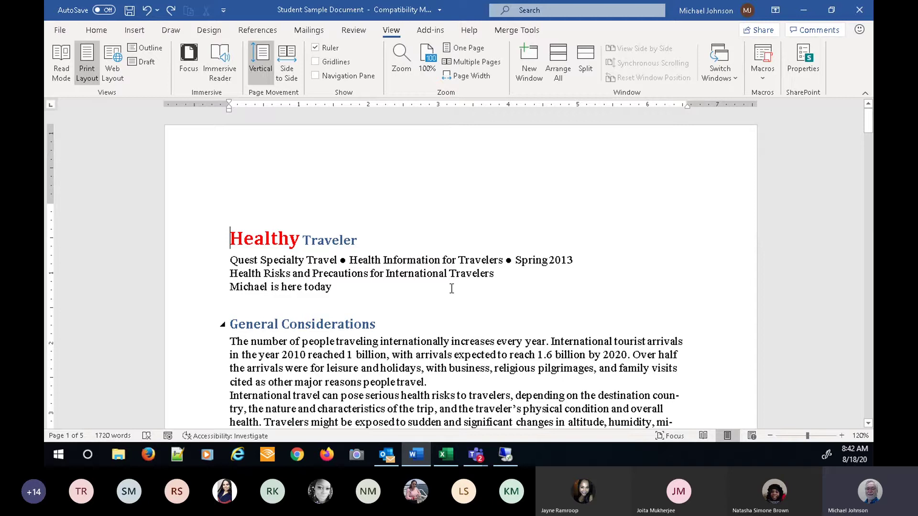
- Split the document window and drag the divider to position the two panes
click(585, 58)
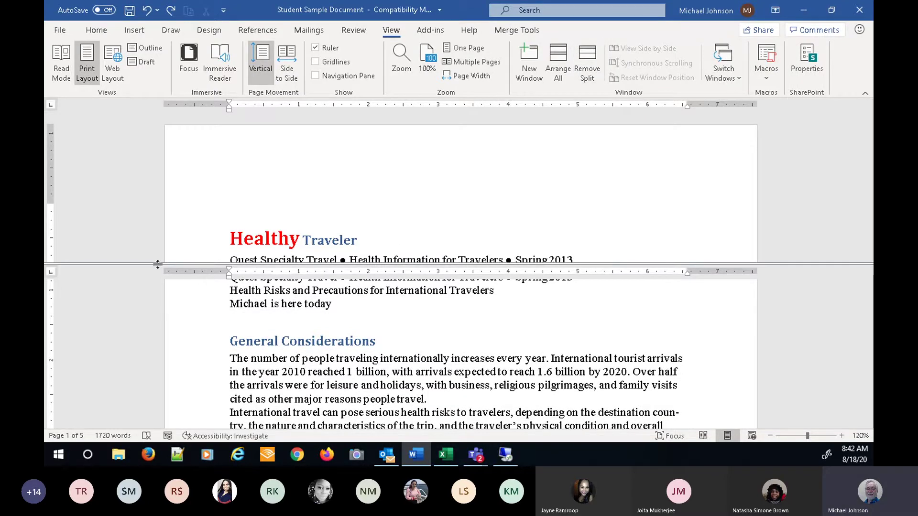
drag(151, 263, 147, 343)
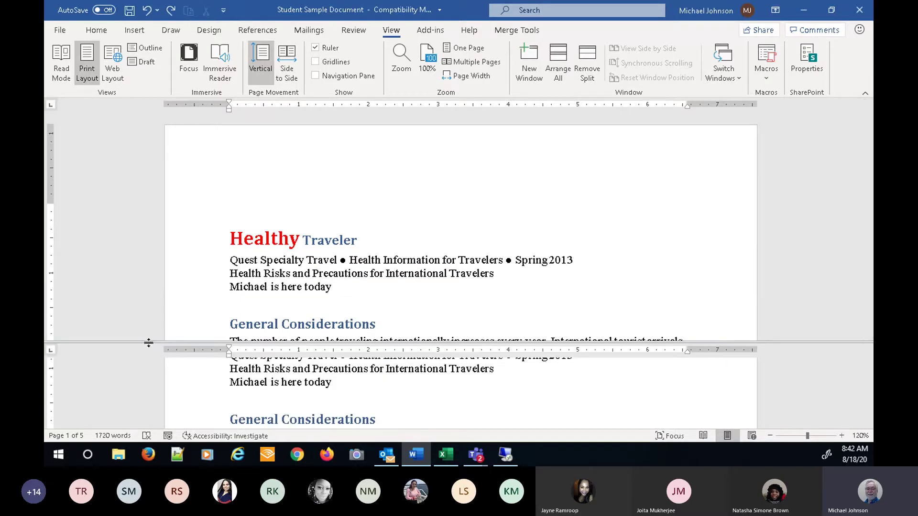
drag(148, 341, 149, 269)
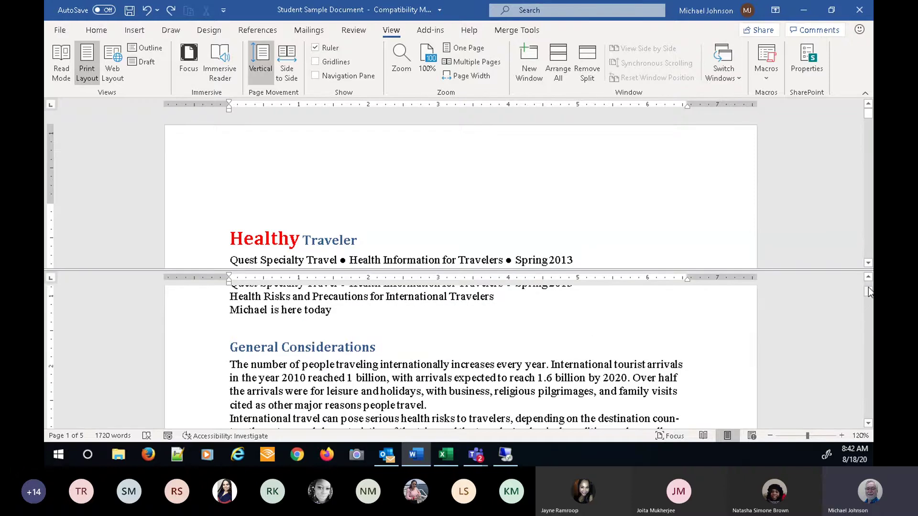
- Scroll each pane to its own section, select the key factors line, and enlarge the lower pane
mouse_move(868, 294)
mouse_down()
mouse_move(869, 319)
mouse_move(869, 300)
mouse_up()
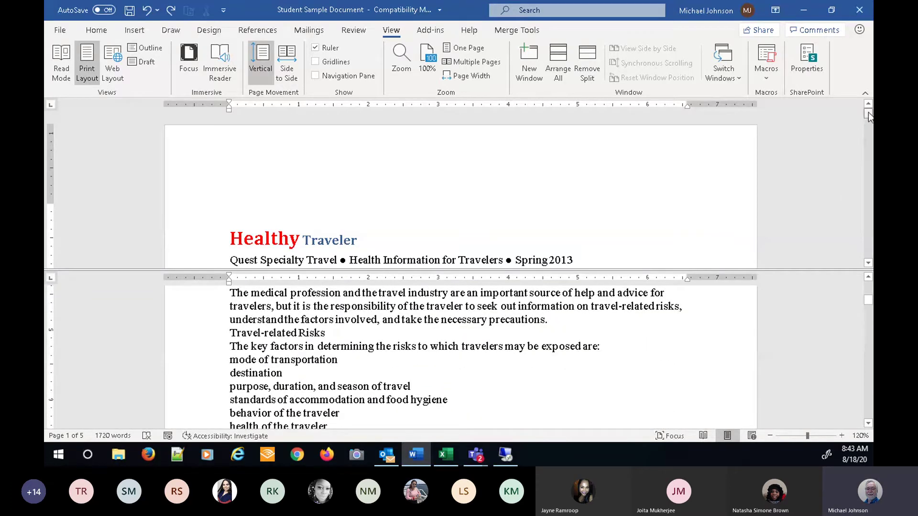
drag(870, 117, 871, 152)
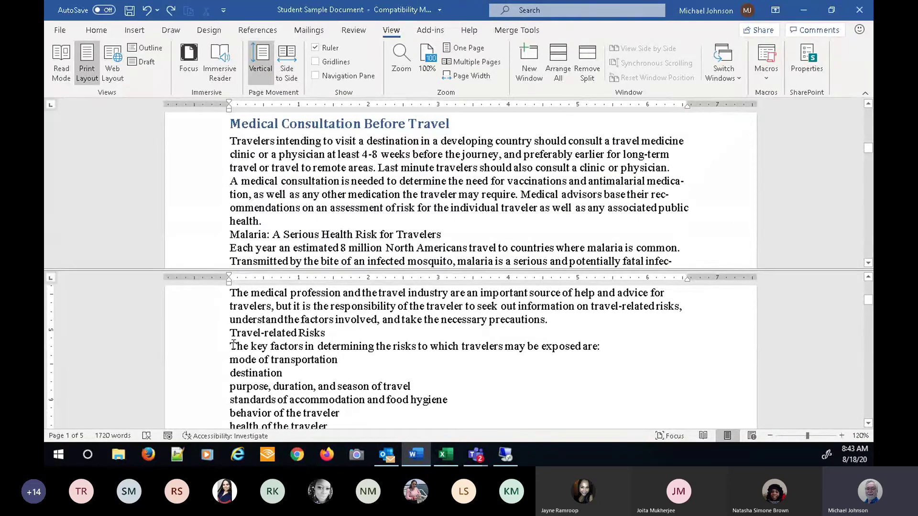
drag(232, 345, 298, 370)
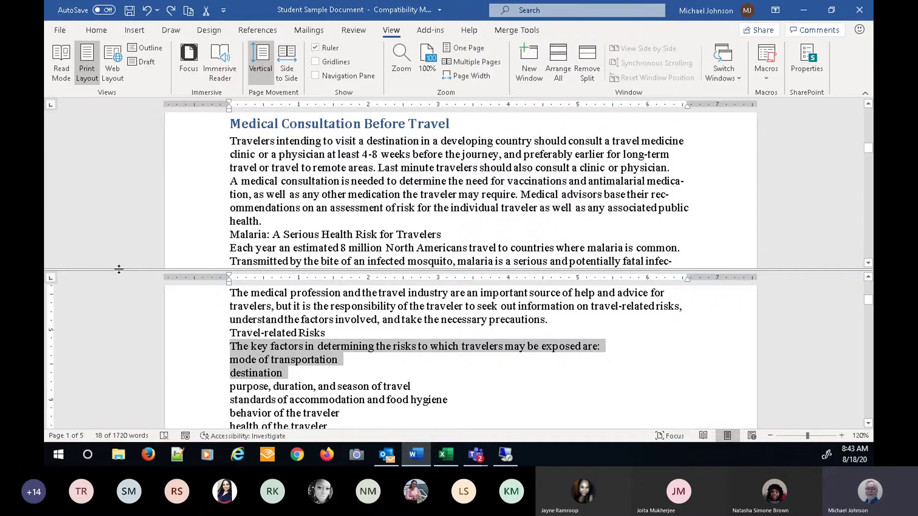
mouse_move(119, 269)
mouse_down()
mouse_move(120, 171)
mouse_move(126, 262)
mouse_up()
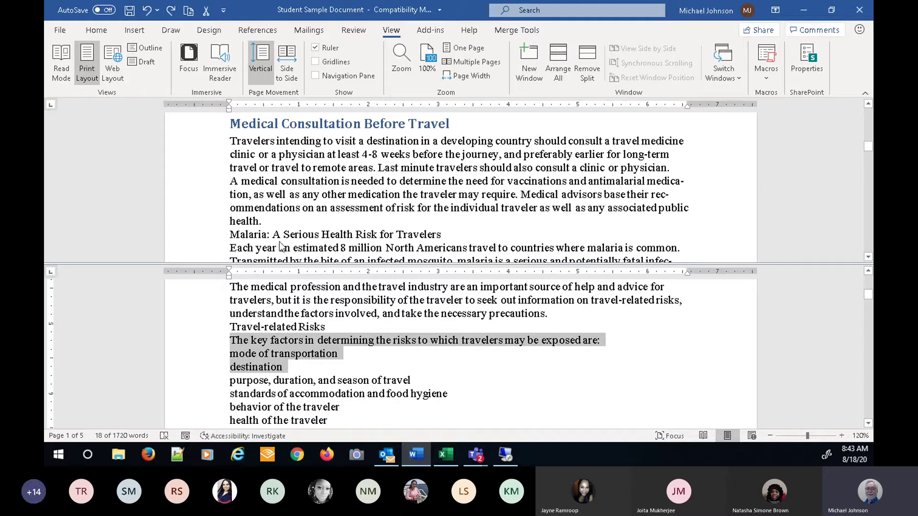
- Remove the split and drag the zoom slider up to about 408%
click(593, 59)
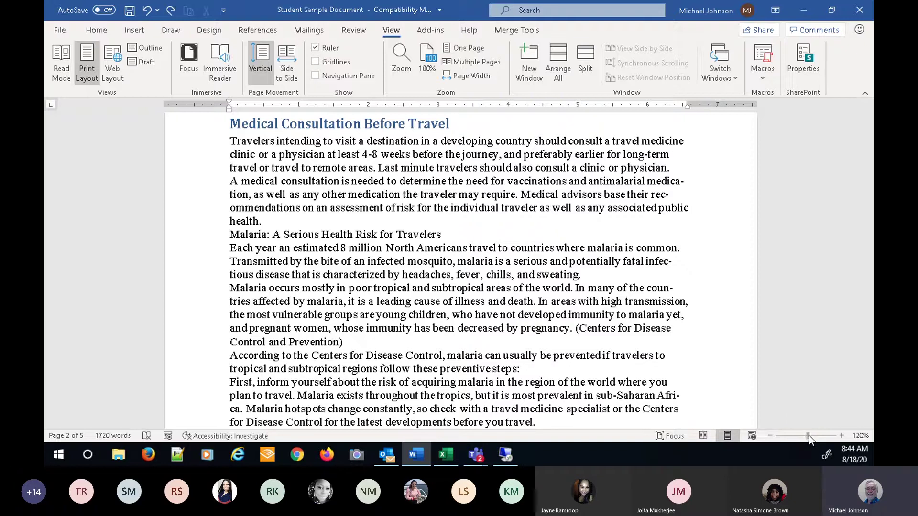
drag(808, 436, 807, 464)
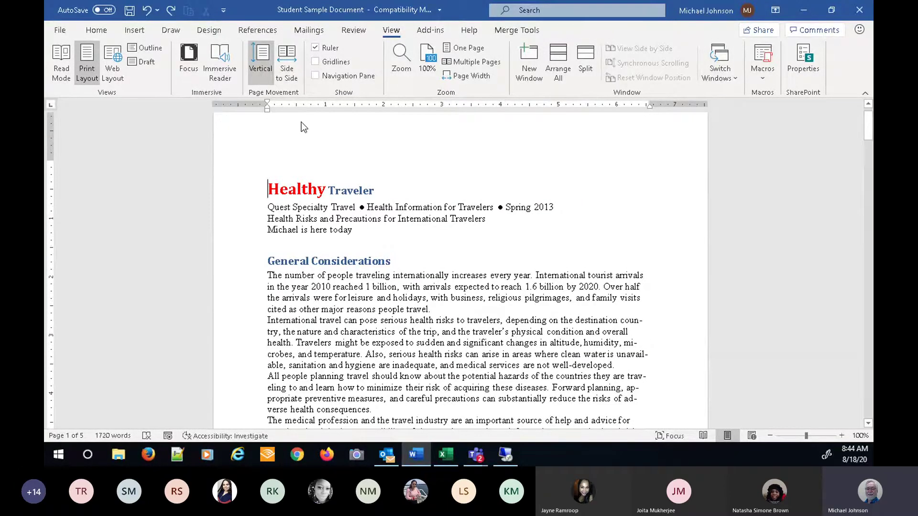
- Zoom to Whole page through the Zoom dialog, after first trying 200%
click(405, 58)
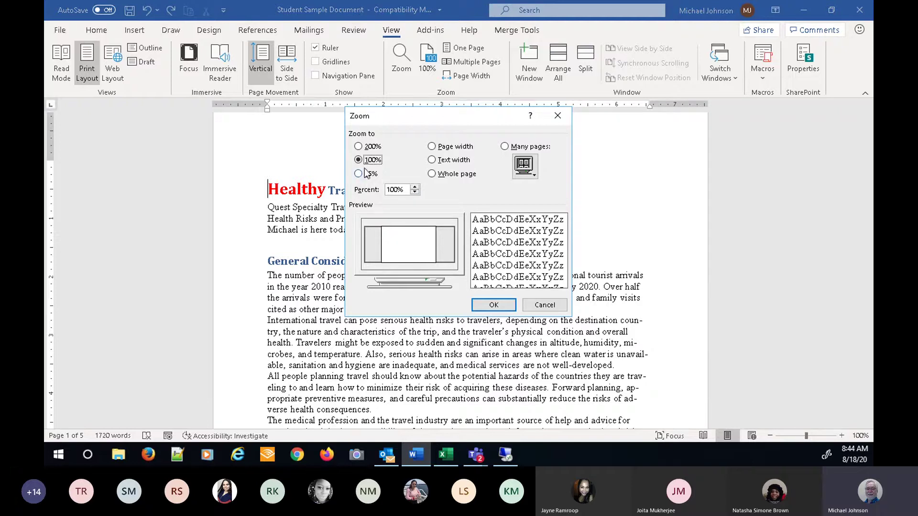
click(358, 146)
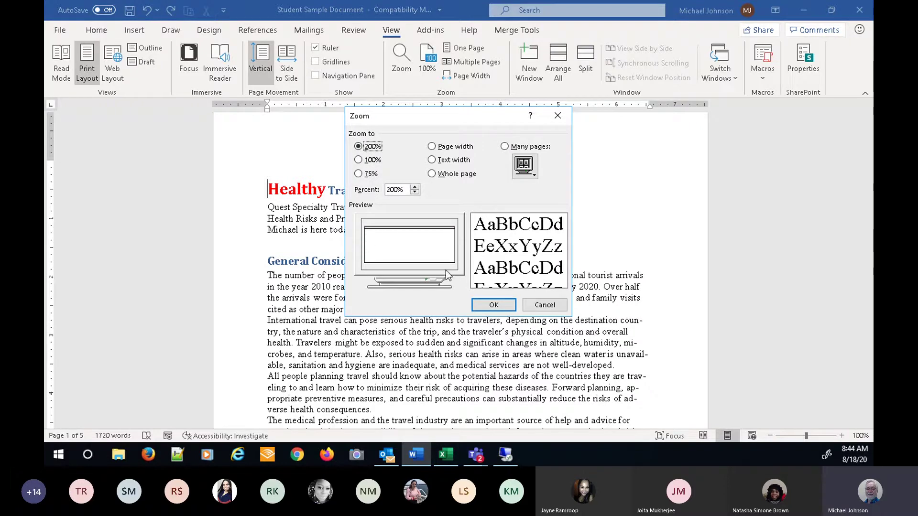
click(433, 175)
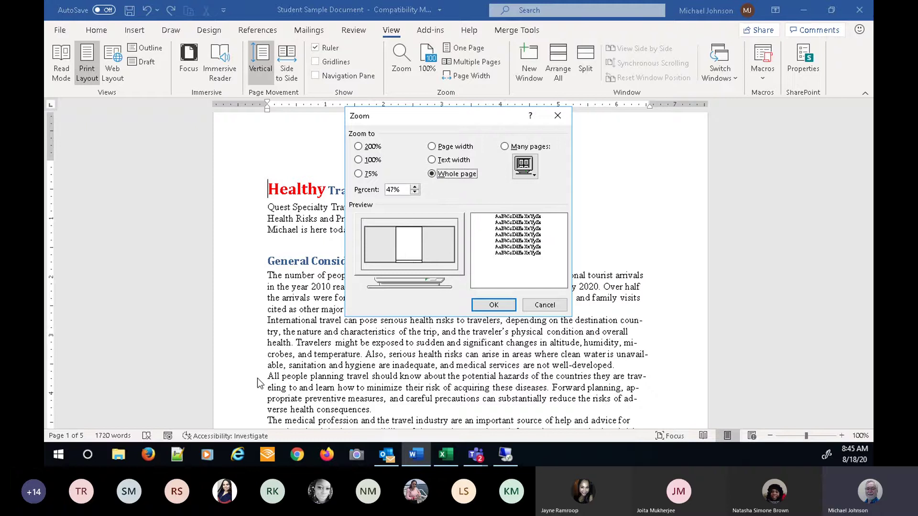
click(487, 307)
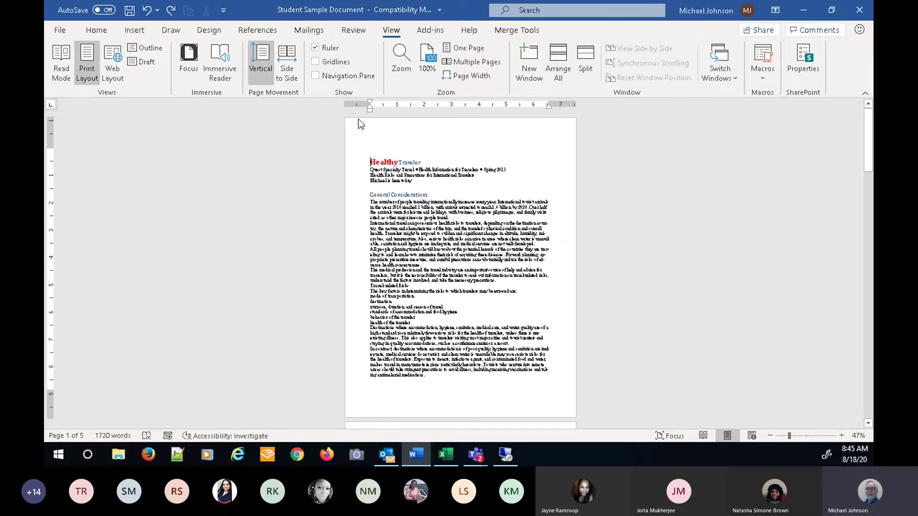
- Set the zoom back to 100% in the Zoom dialog, then switch to Page Width
click(409, 67)
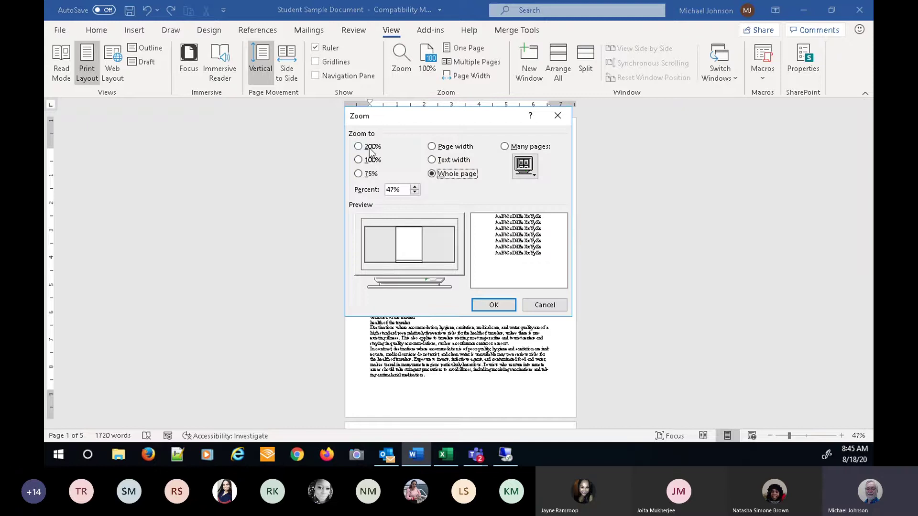
click(369, 160)
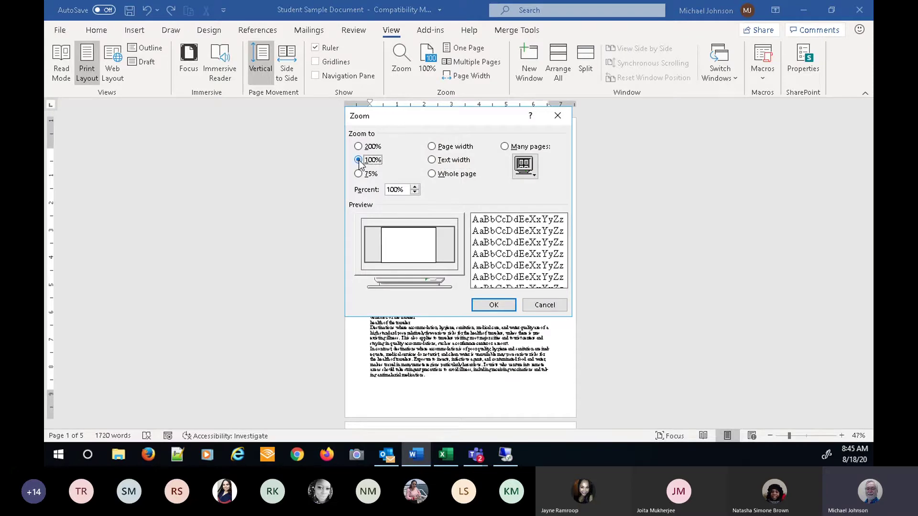
click(494, 305)
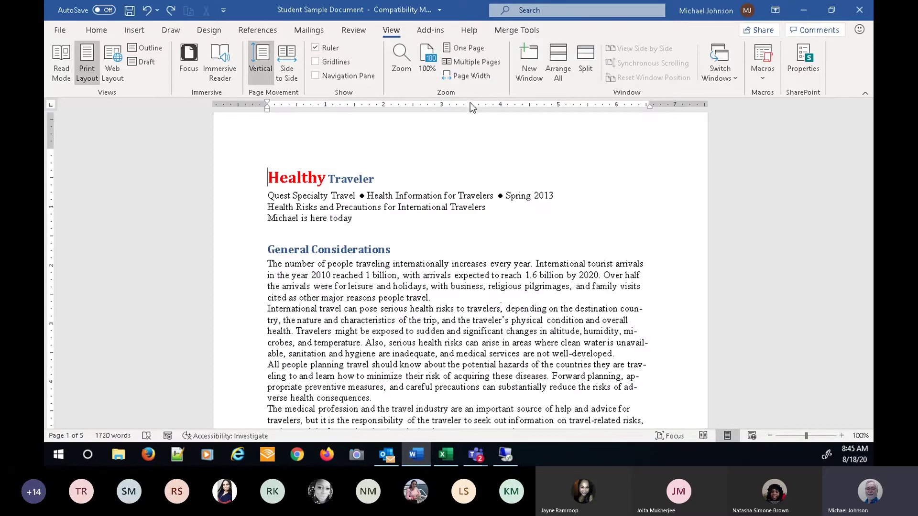
click(476, 76)
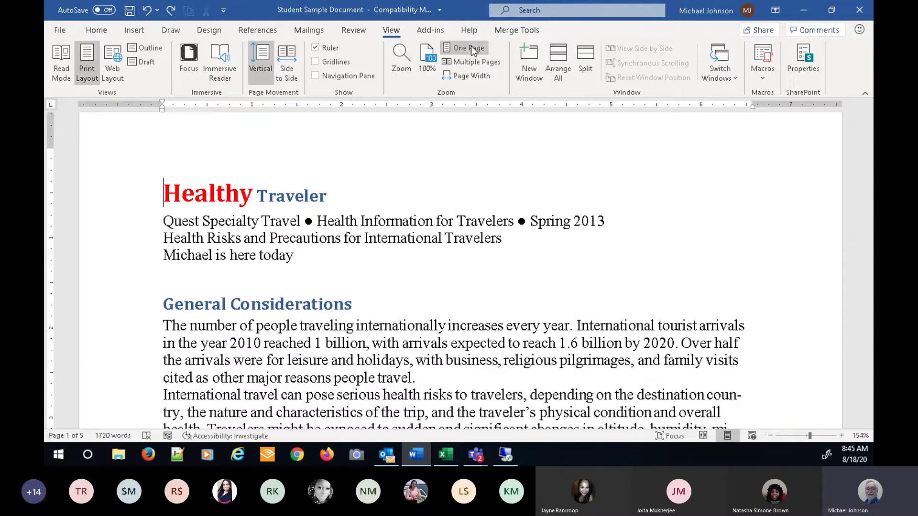
- Compare One Page and Multiple Pages views, then reset zoom to 100% and drag it down to 10%
click(469, 49)
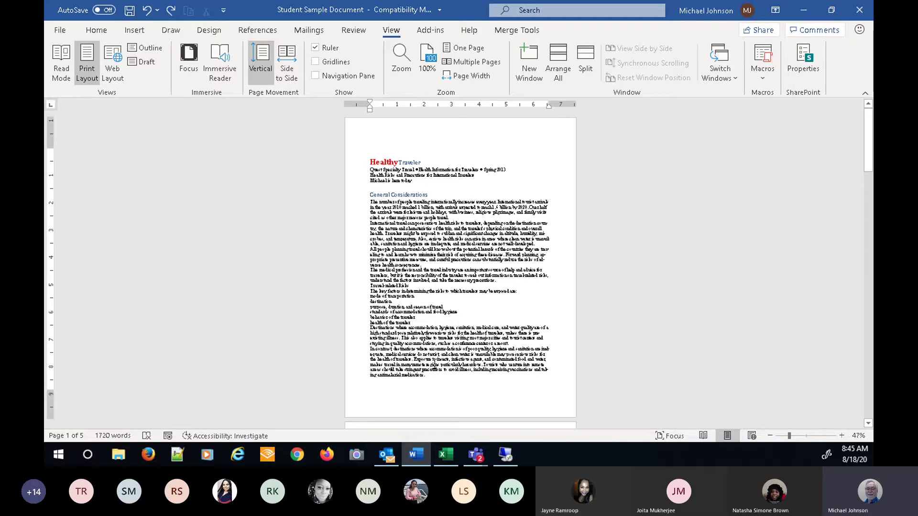
click(471, 64)
click(473, 61)
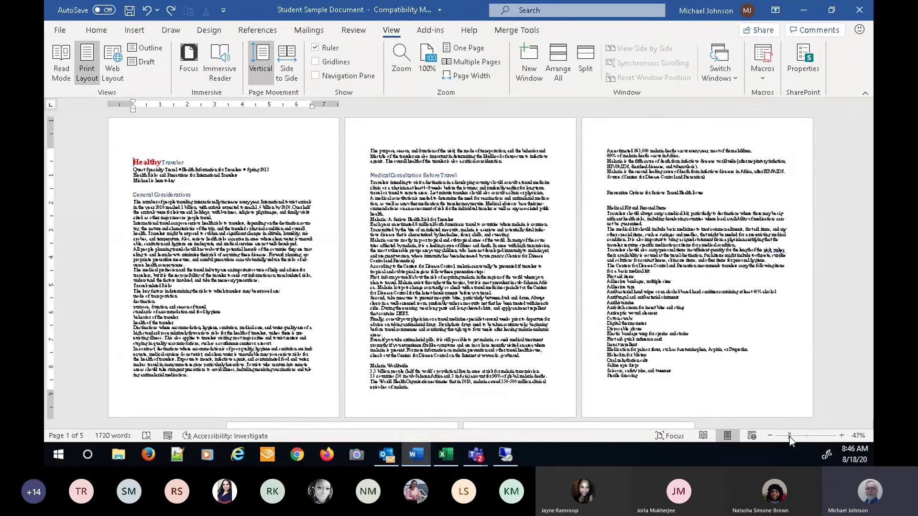
click(806, 436)
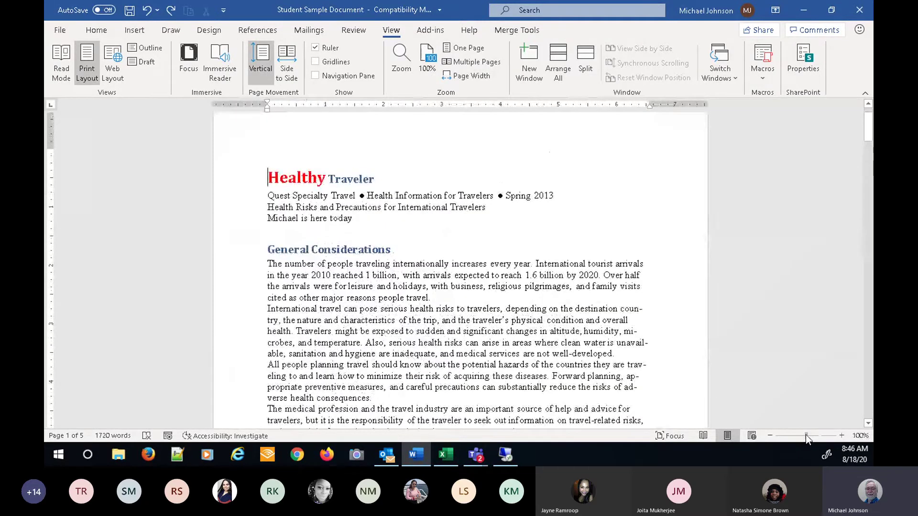
mouse_move(807, 438)
mouse_down()
mouse_move(768, 457)
mouse_move(807, 445)
mouse_up()
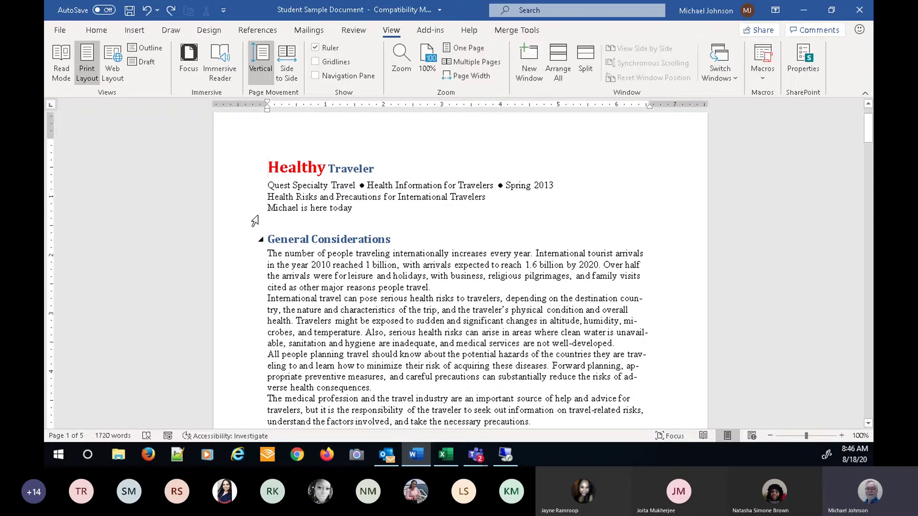
click(228, 72)
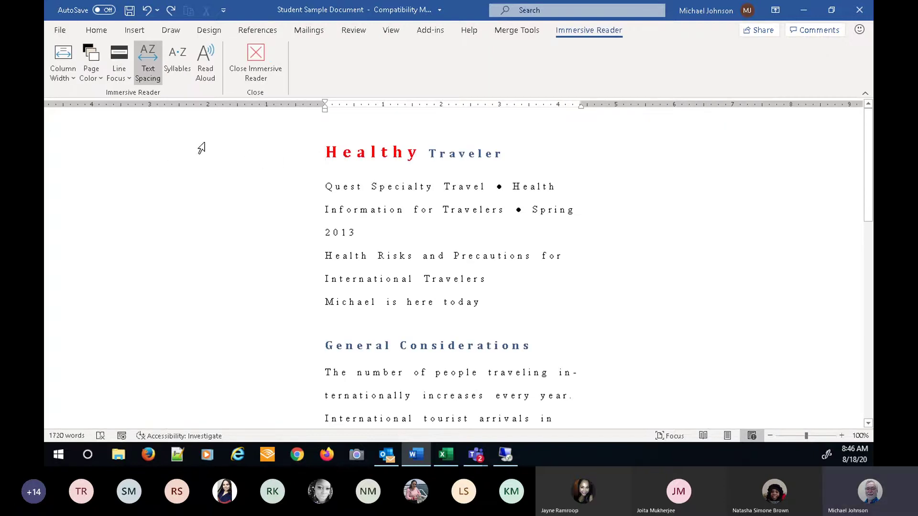
click(205, 61)
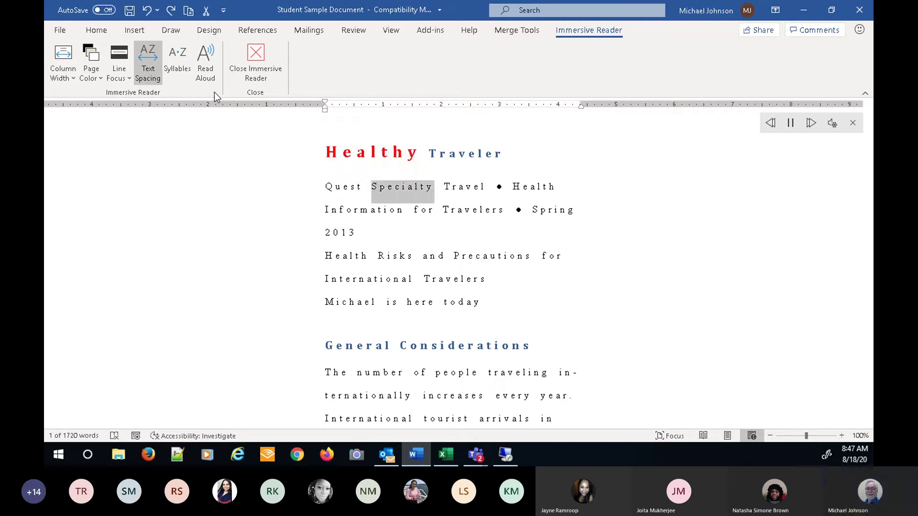
click(205, 55)
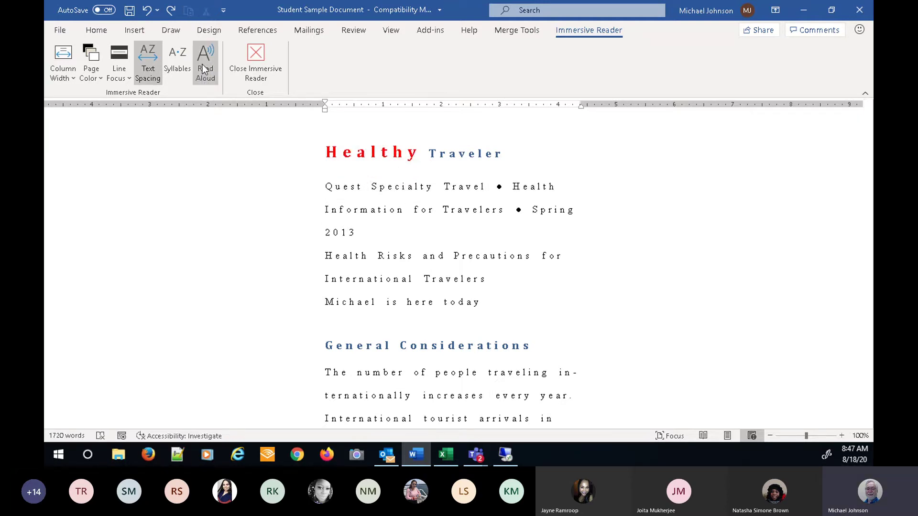
click(149, 78)
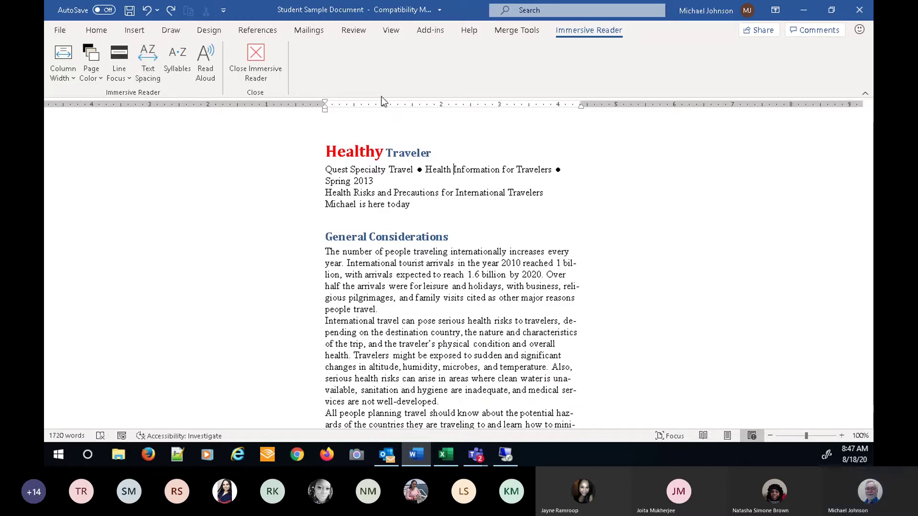
click(256, 69)
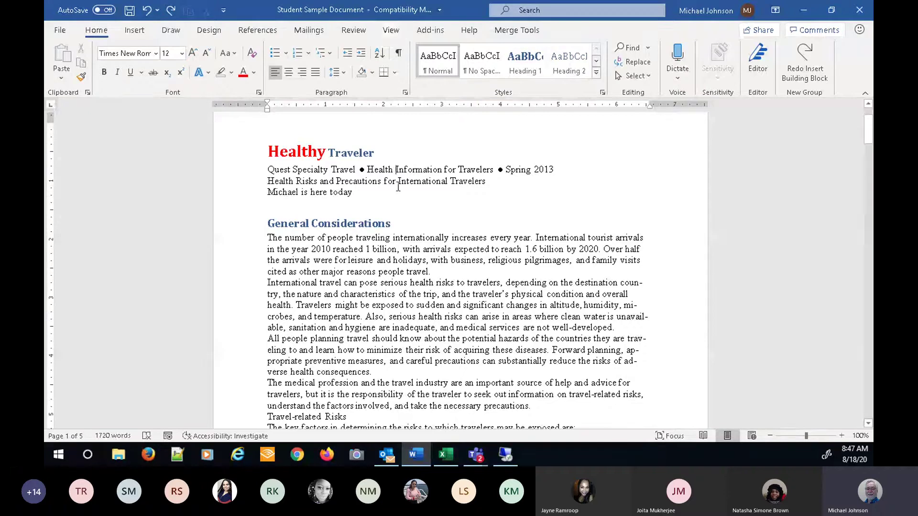
click(842, 438)
click(843, 438)
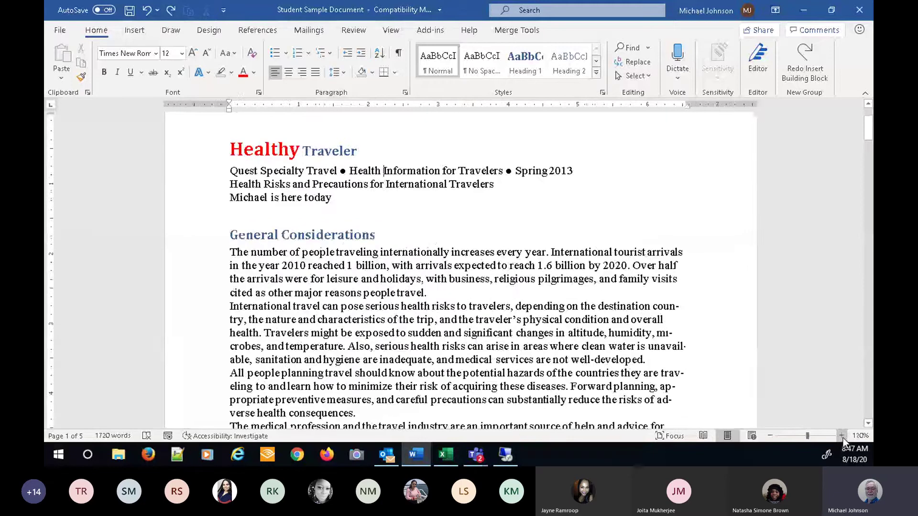
double_click(842, 438)
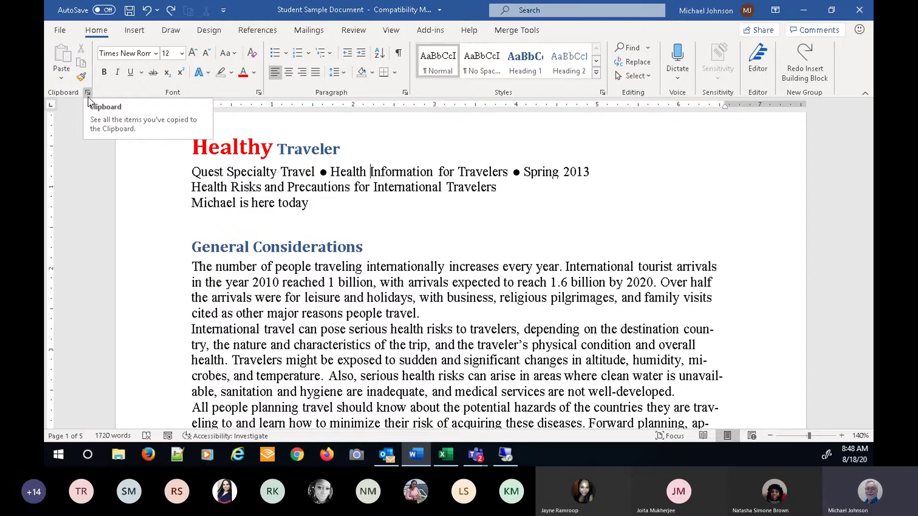
- Open the Clipboard pane and copy the three subtitle lines under Healthy Traveler with Ctrl+C
click(88, 93)
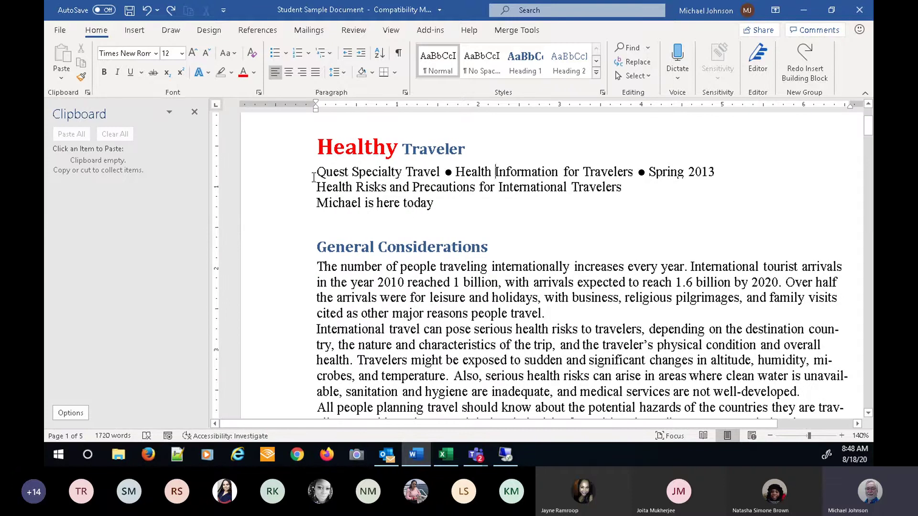
drag(319, 172, 437, 204)
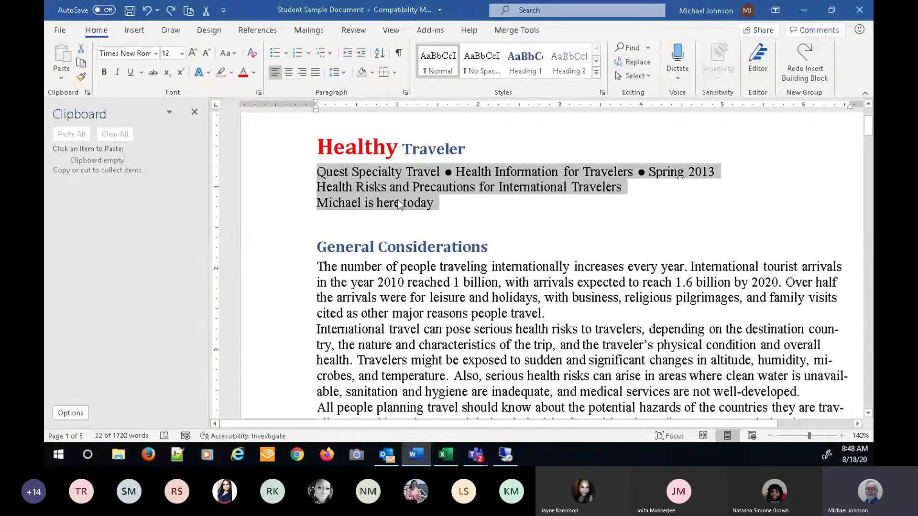
right_click(384, 187)
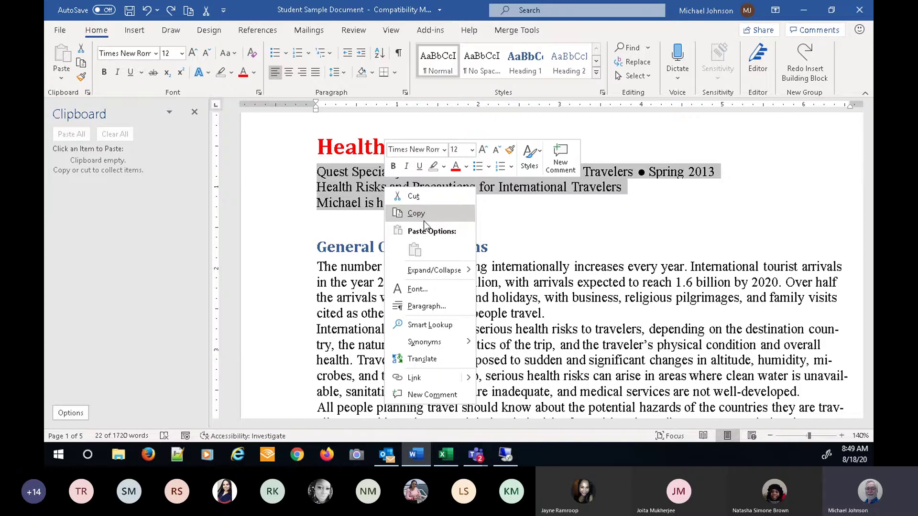
click(417, 215)
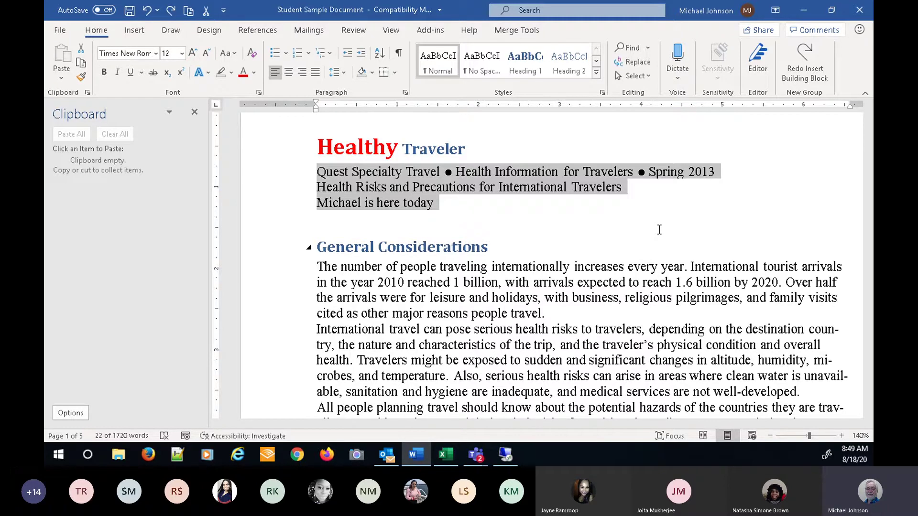
key(ctrl+c)
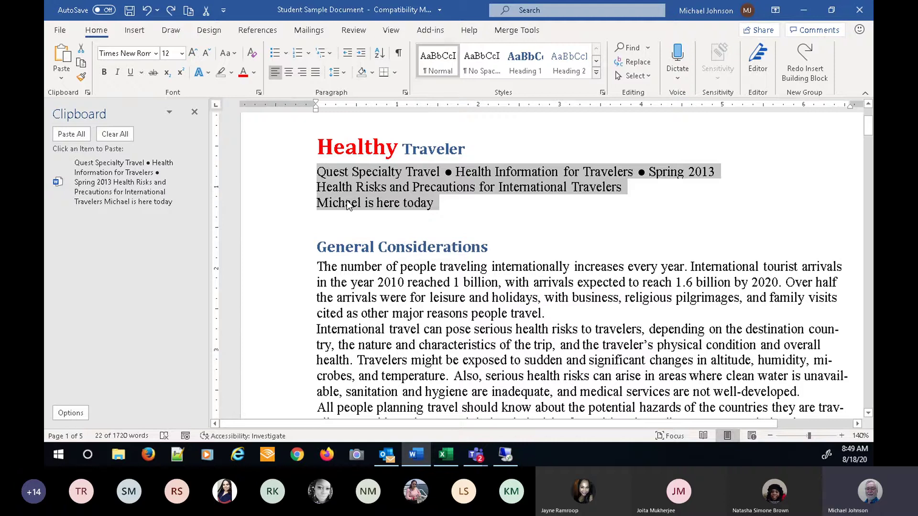
- Copy the General Considerations heading from its right-click menu
click(294, 255)
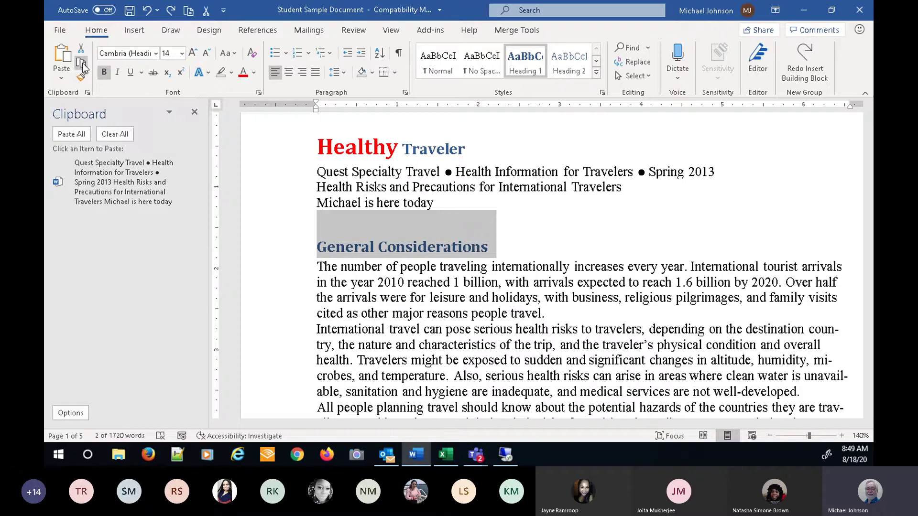
right_click(352, 232)
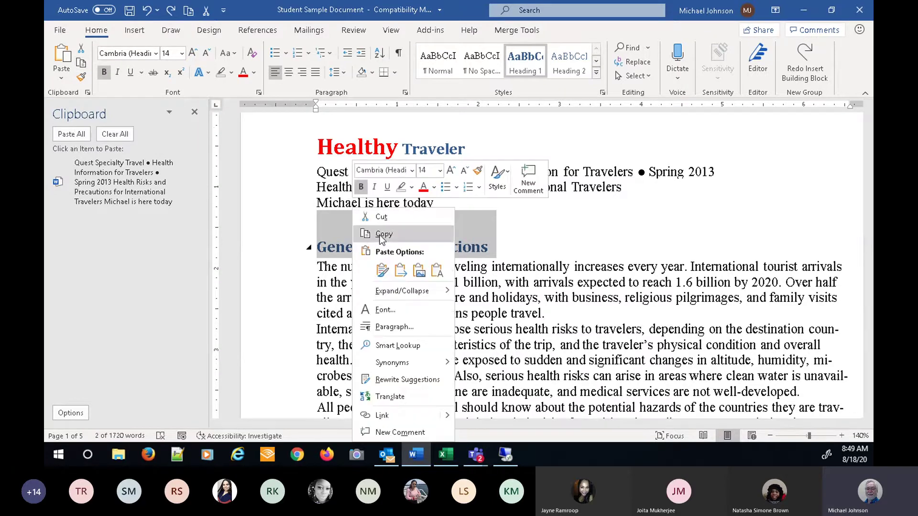
click(381, 234)
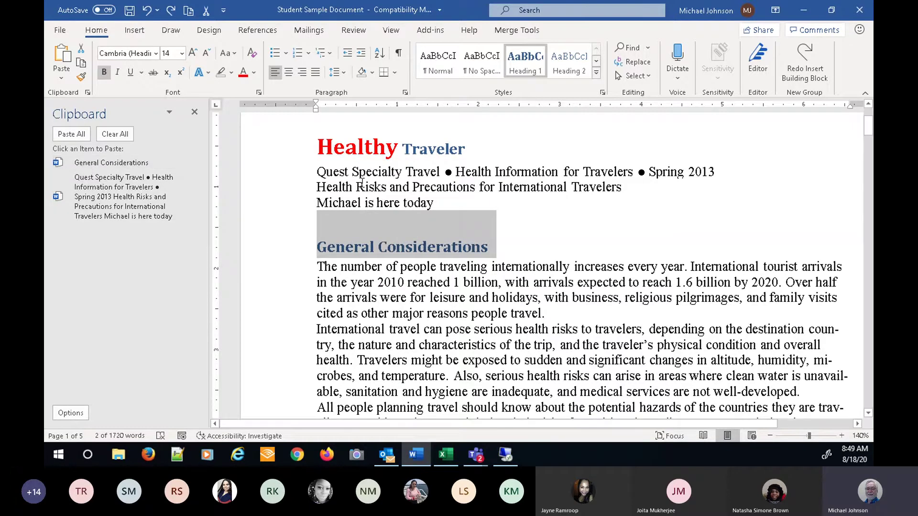
- Copy the Healthy Traveler title from its right-click menu as the third clipboard entry
click(296, 154)
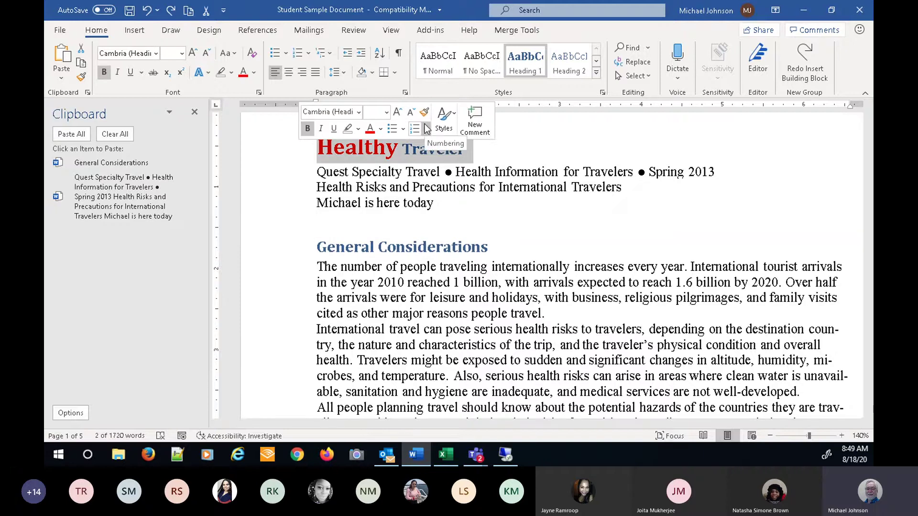
right_click(394, 149)
click(412, 181)
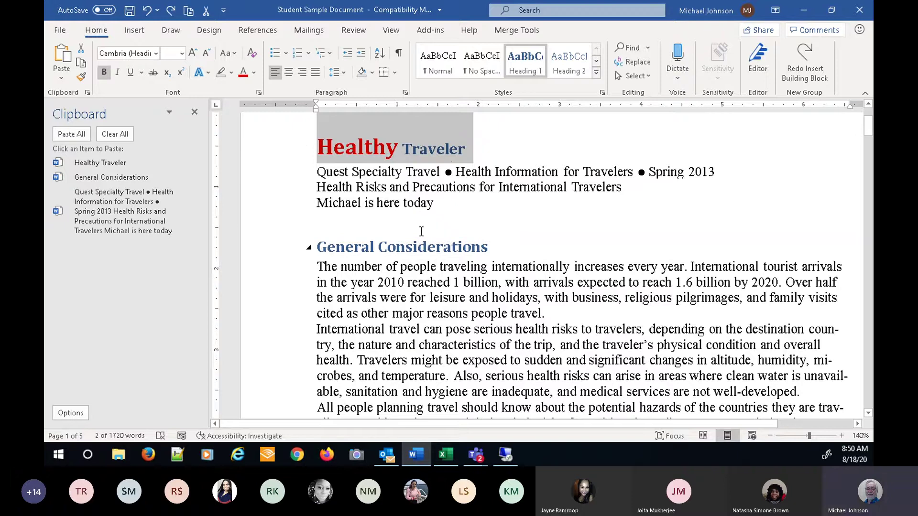
mouse_move(193, 230)
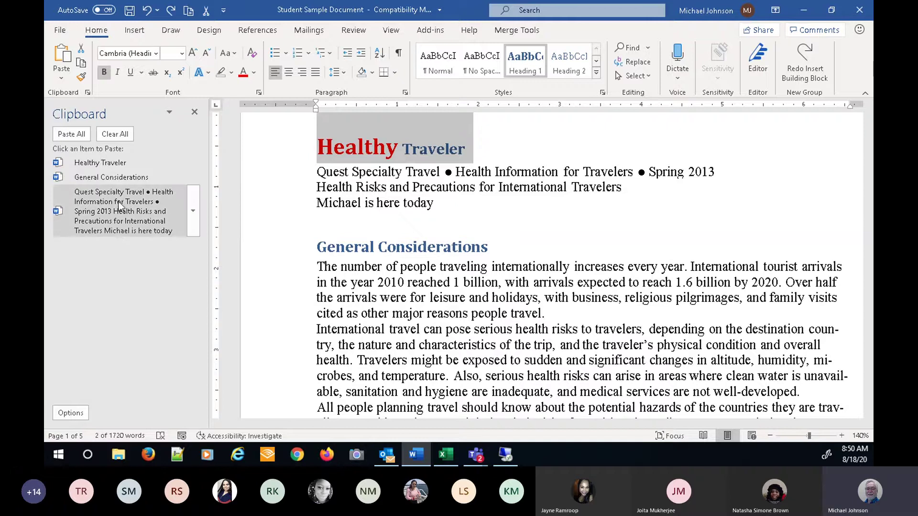
- Add an empty line after the last header line
click(193, 212)
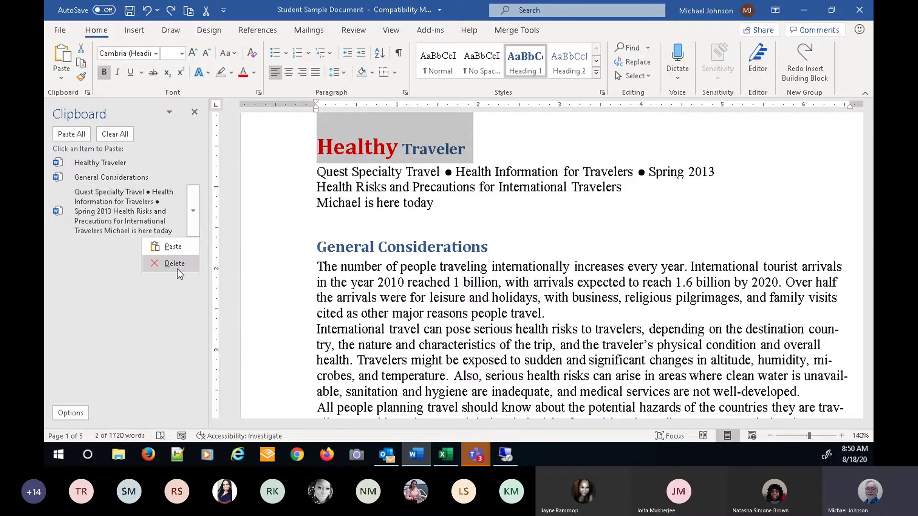
click(320, 236)
click(318, 226)
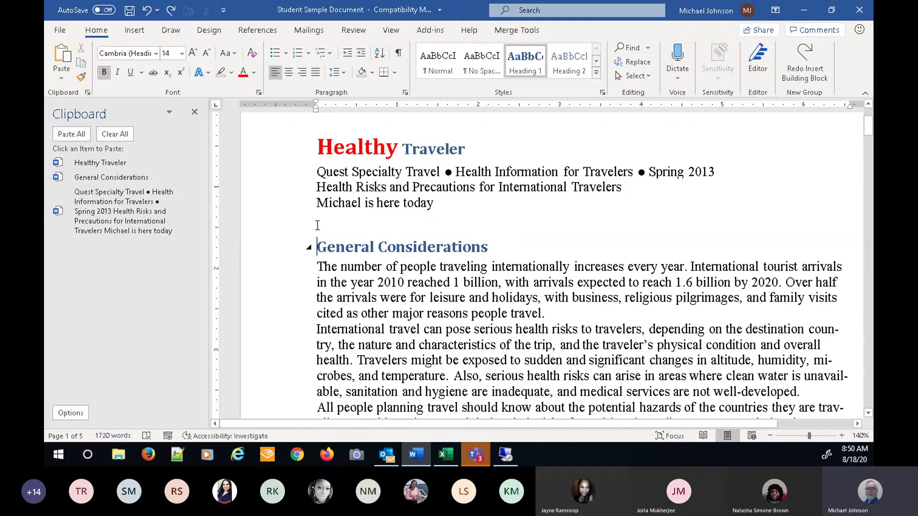
click(467, 201)
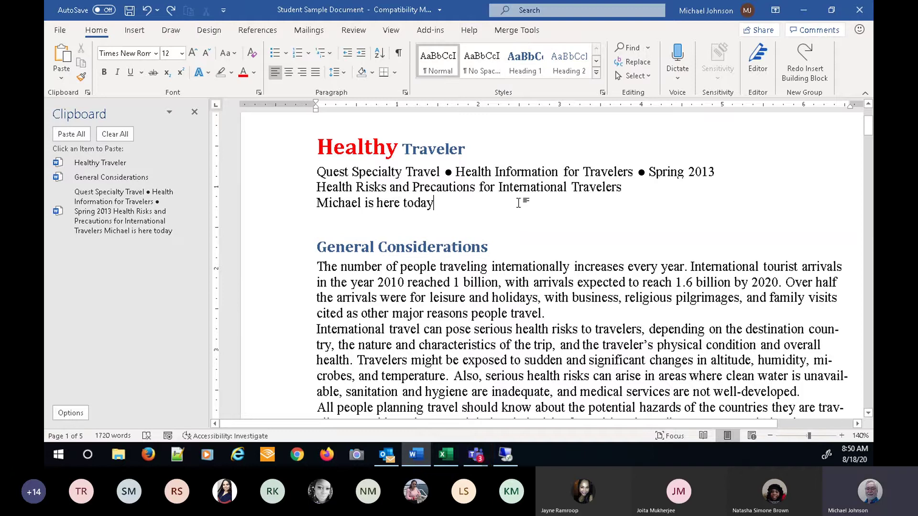
key(Return)
key(Return)
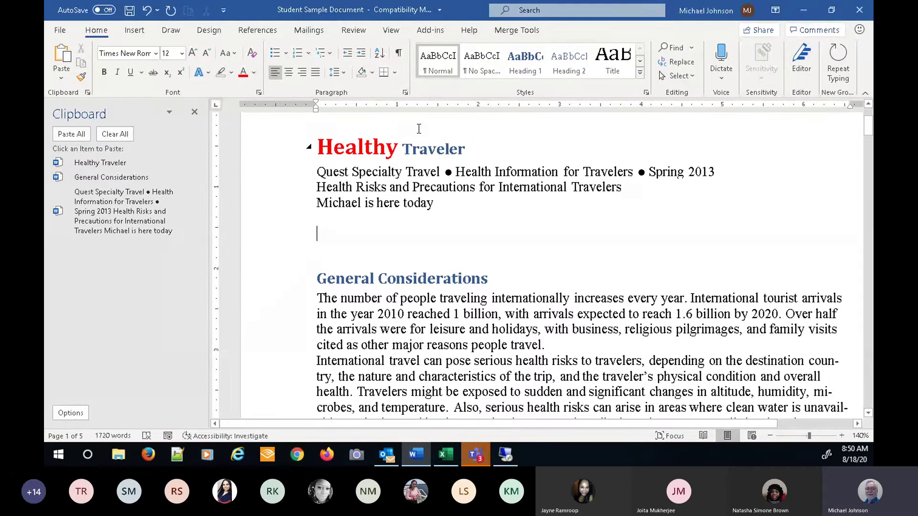
- Paste the Healthy Traveler clipboard item onto the new line, then undo the paste
click(193, 165)
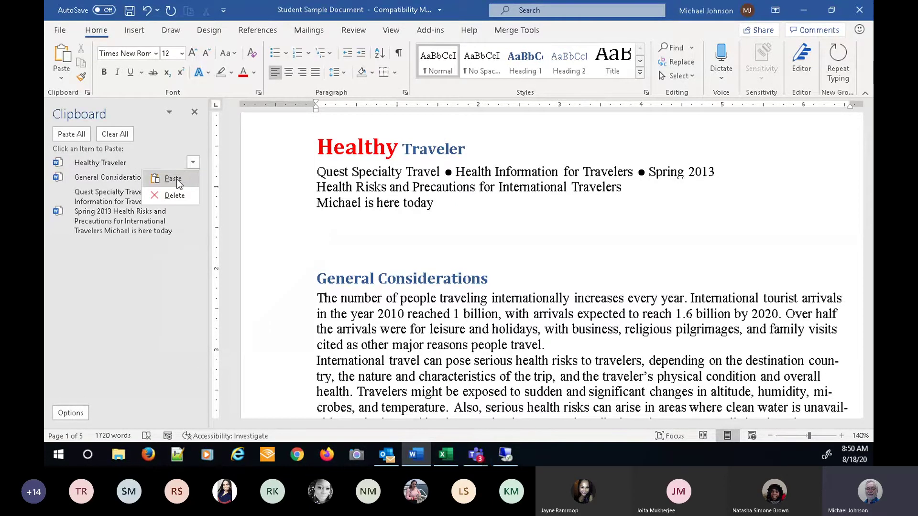
click(177, 180)
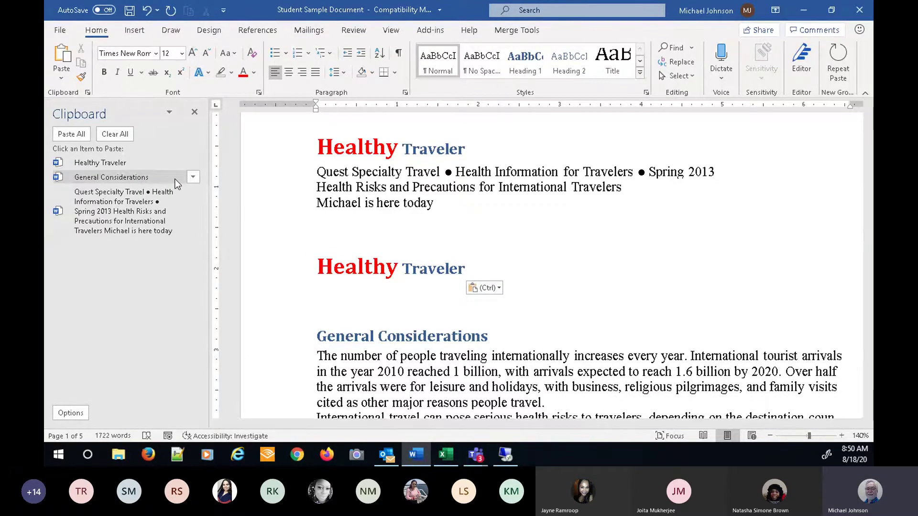
key(ctrl)
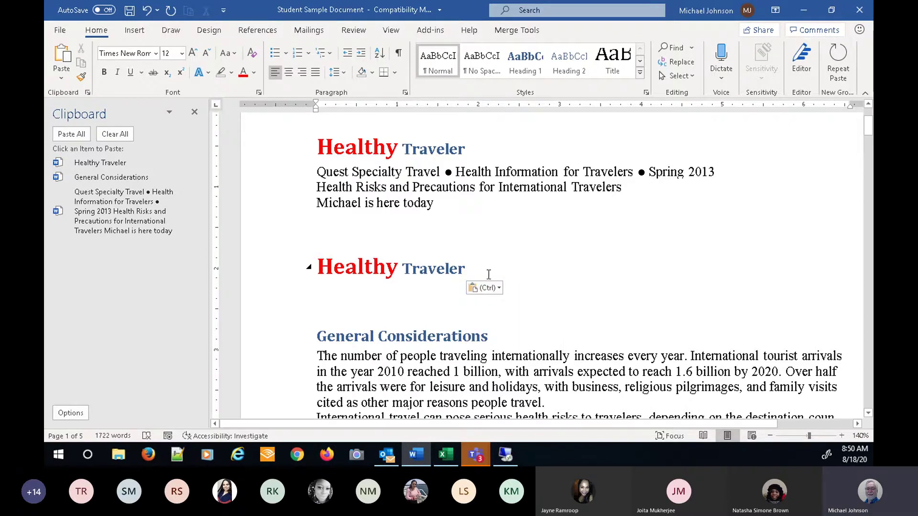
click(320, 267)
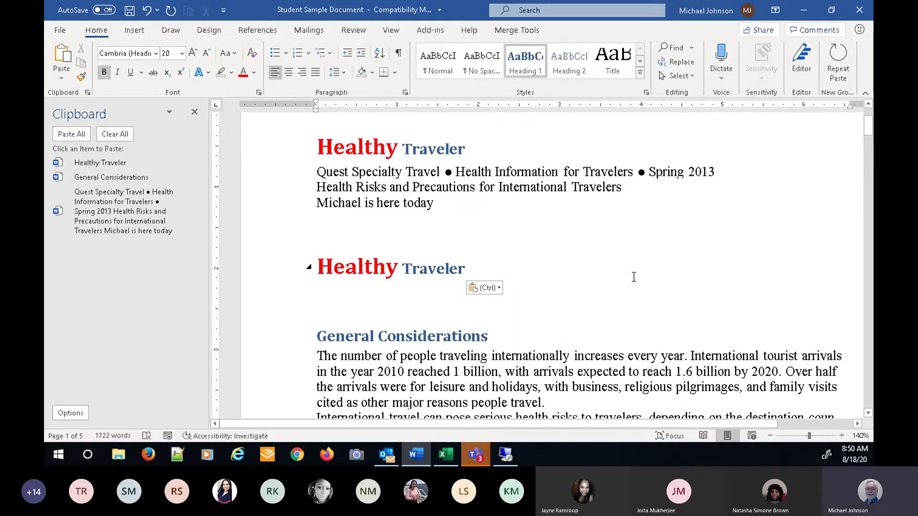
key(ctrl+z)
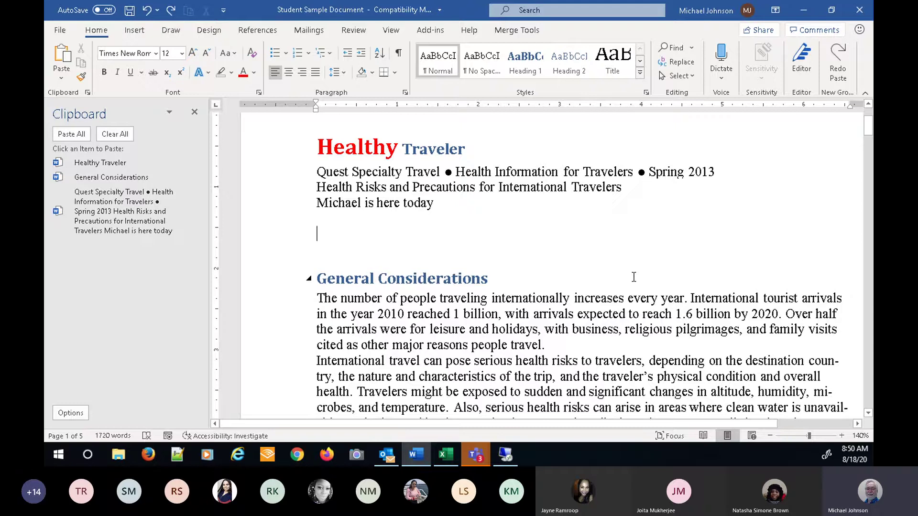
- Undo once more to clear the extra blank lines above General Considerations
key(ctrl+z)
key(ctrl+z)
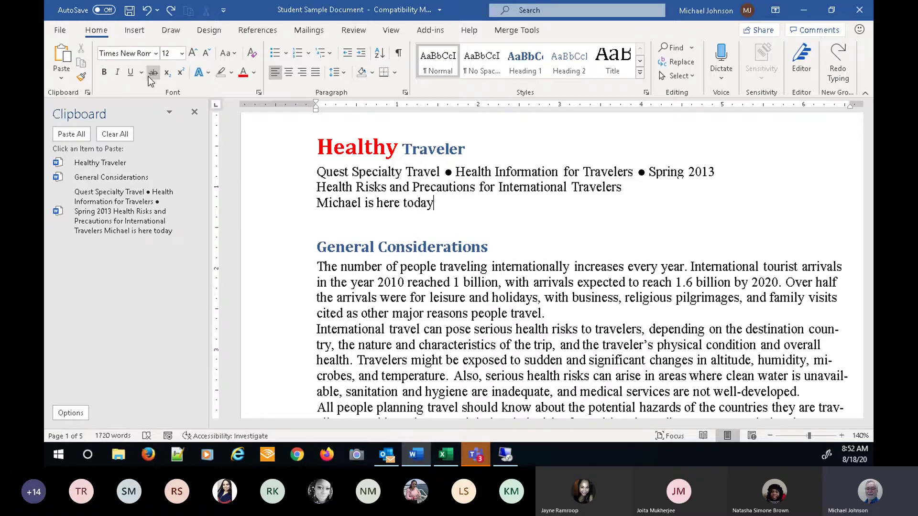
- Choose Screen Clipping from the Insert tab's Screenshot menu
click(135, 34)
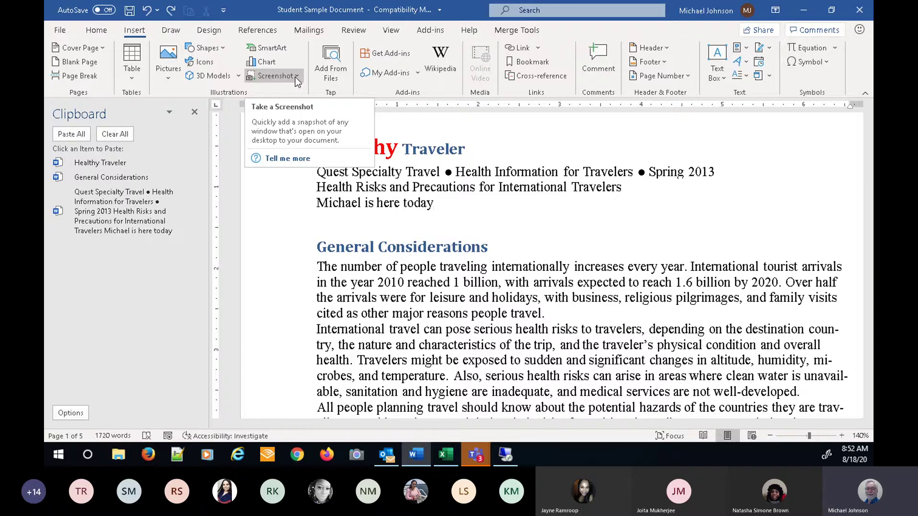
click(296, 76)
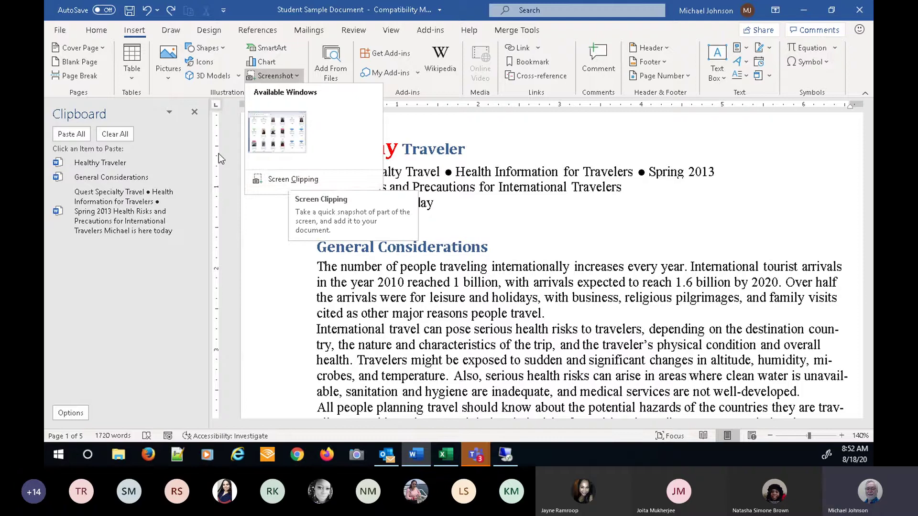
click(309, 183)
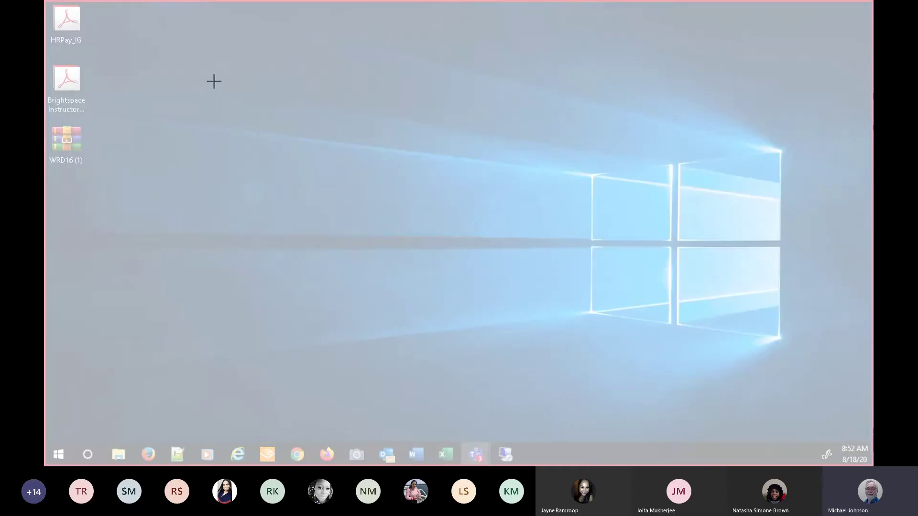
drag(214, 81, 792, 378)
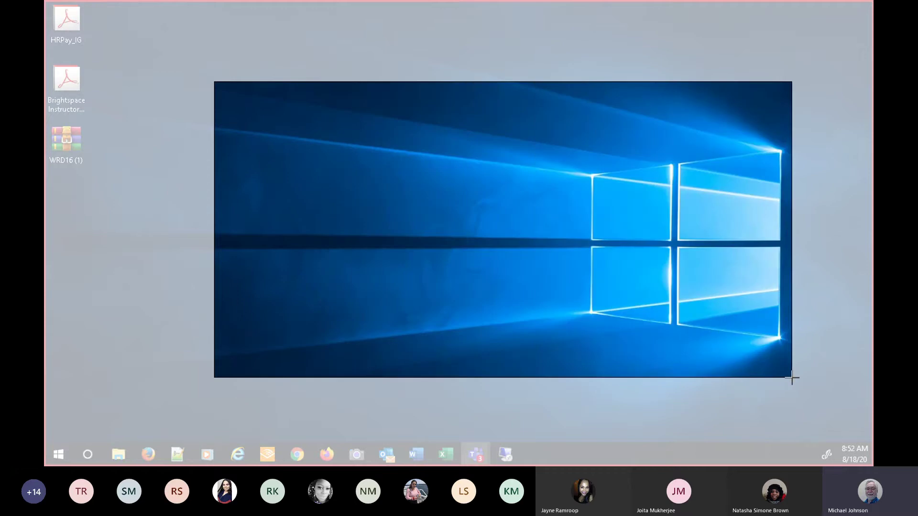
drag(792, 378, 793, 379)
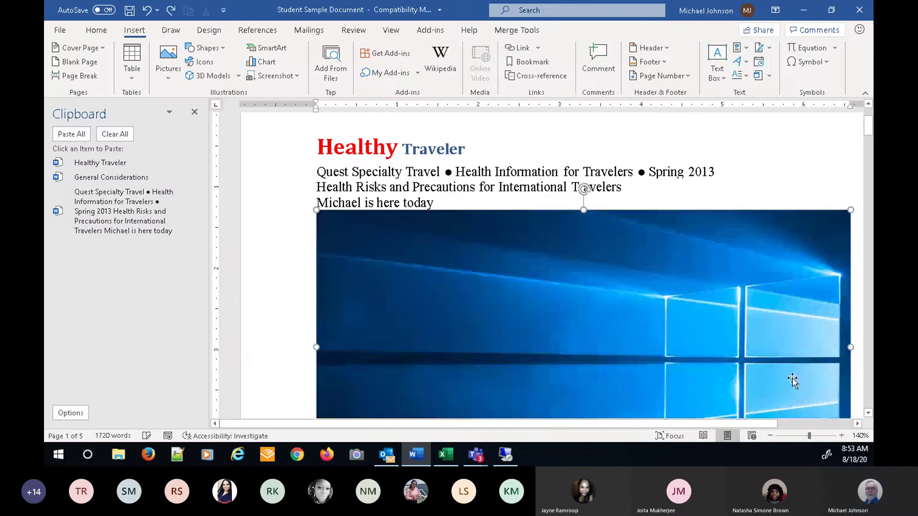
right_click(403, 290)
click(434, 179)
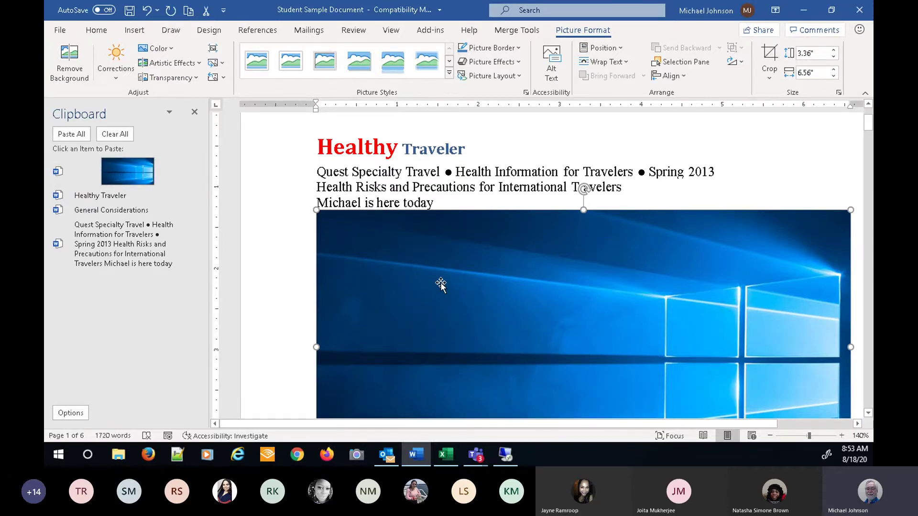
key(Delete)
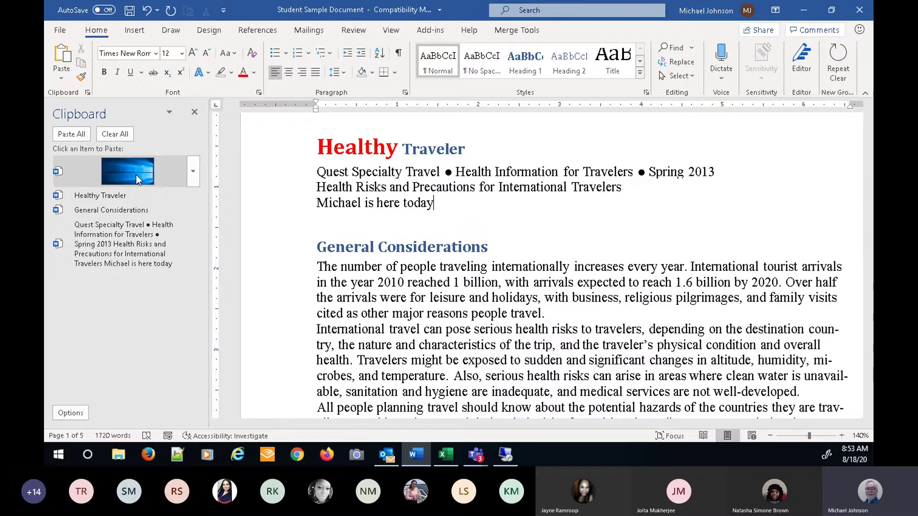
- Search the Start menu for 'sni' and launch the Snipping Tool from Best match
click(61, 455)
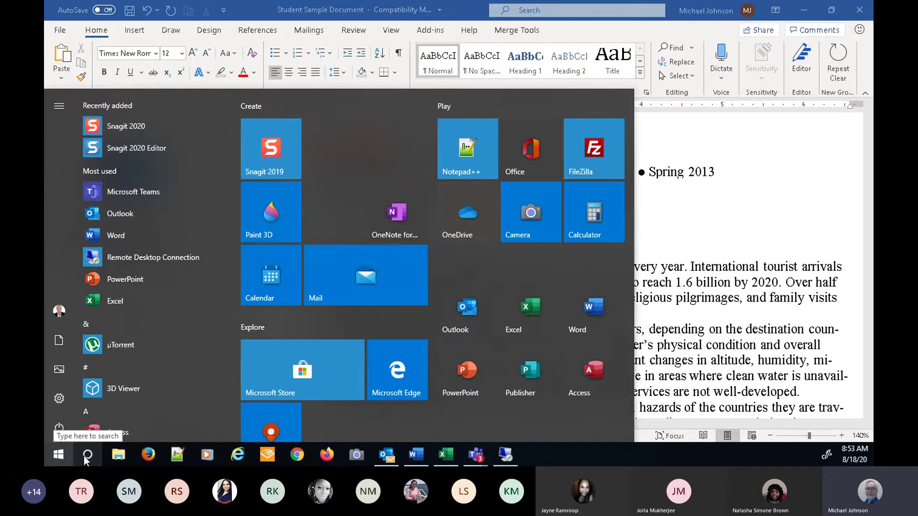
click(84, 456)
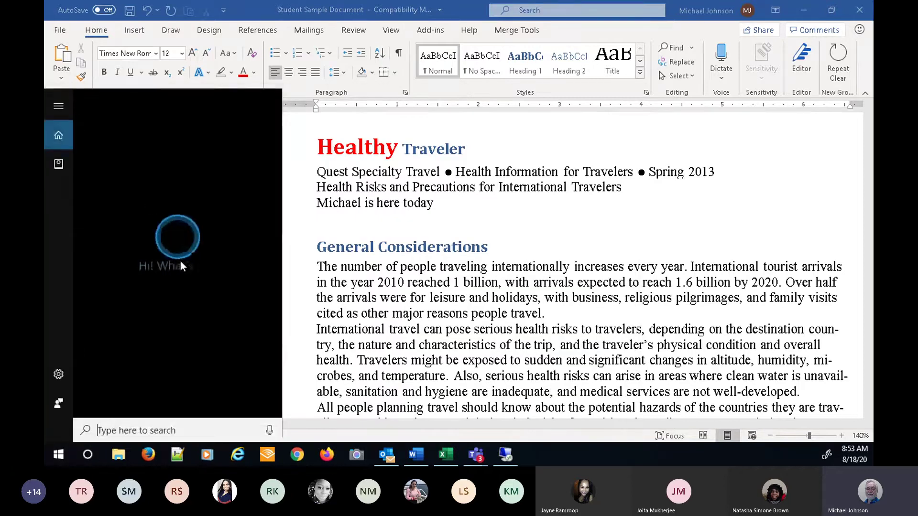
click(217, 420)
text(s)
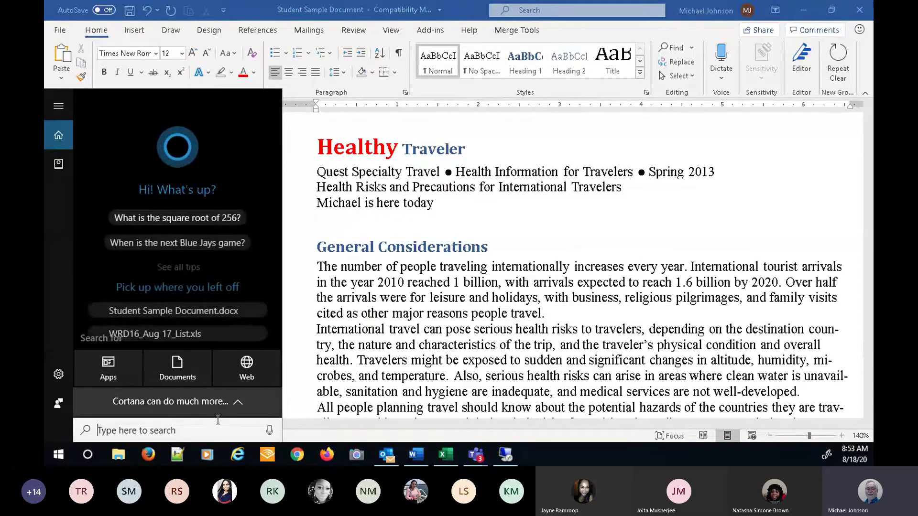
text(ni)
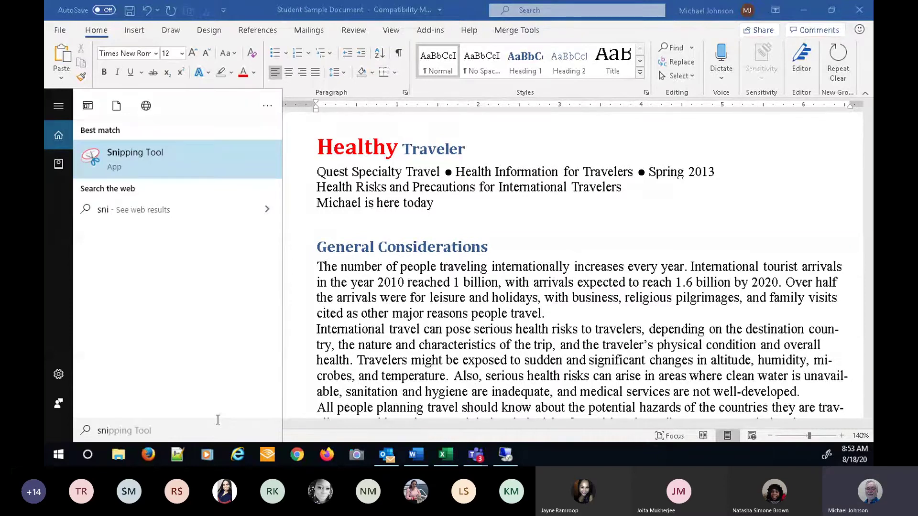
click(121, 160)
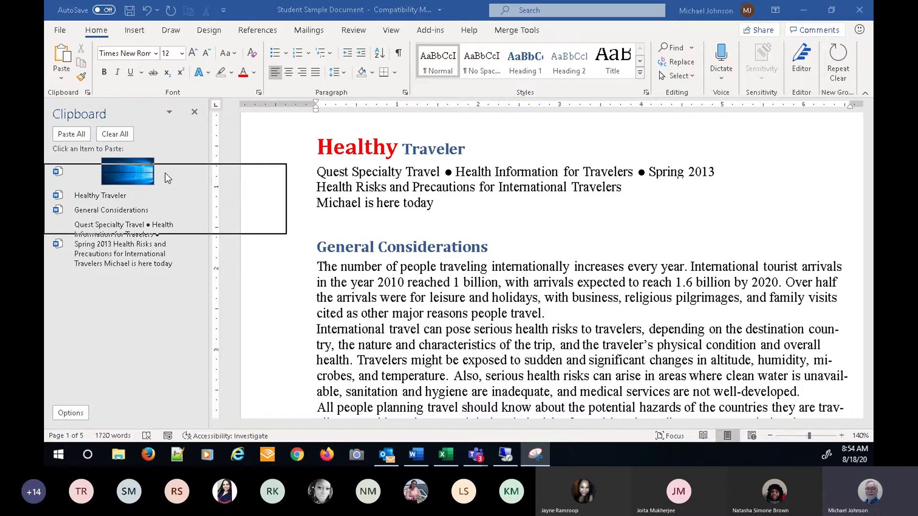
- Move the Snipping Tool window aside and take a new screen capture of the meeting
mouse_move(350, 203)
mouse_down()
mouse_move(307, 280)
mouse_move(208, 293)
mouse_up()
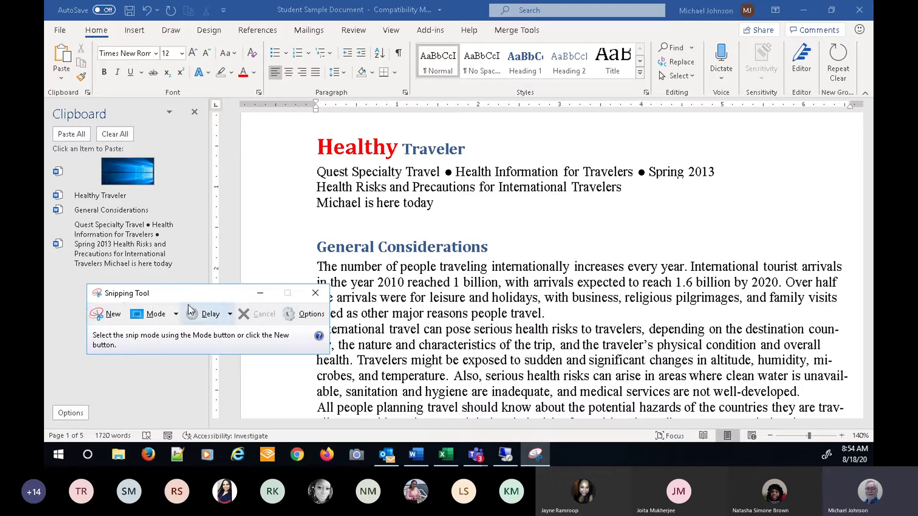
click(111, 316)
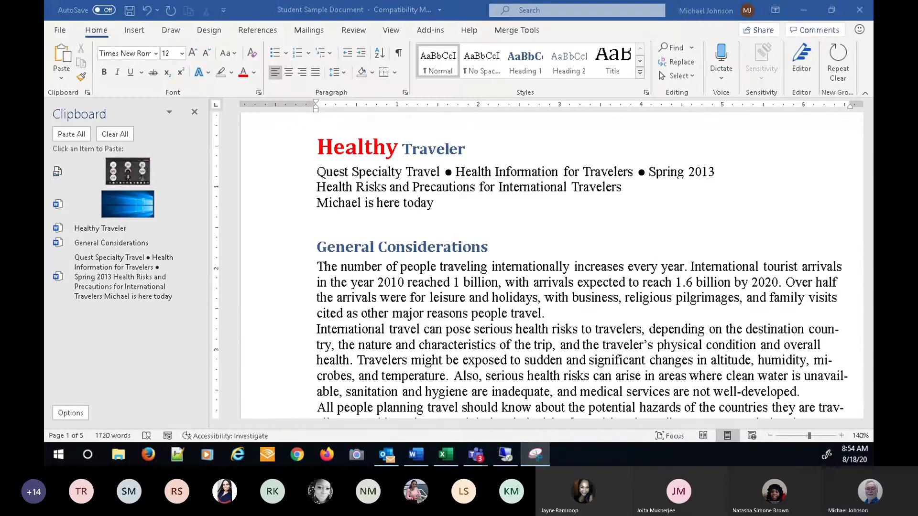
key(Print)
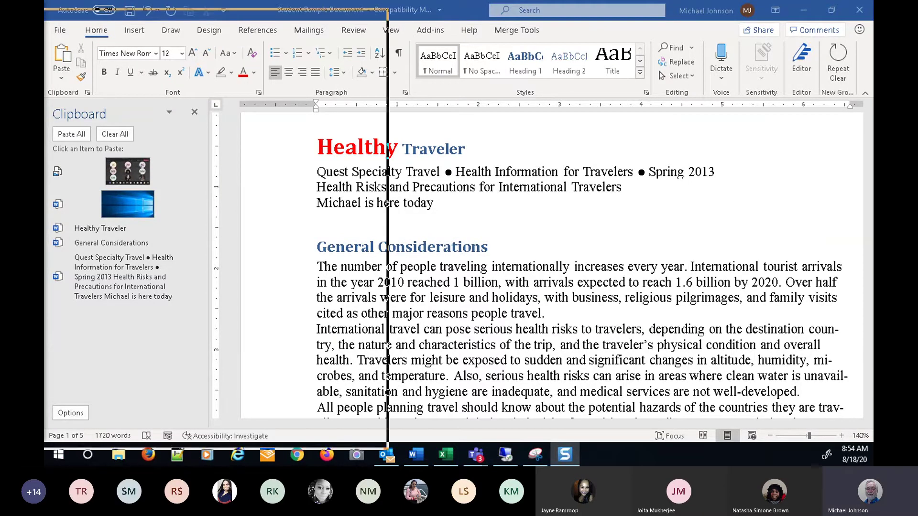
- Copy the meeting screenshot with Edit > Copy in Snagit Editor, then close the editor
key(Escape)
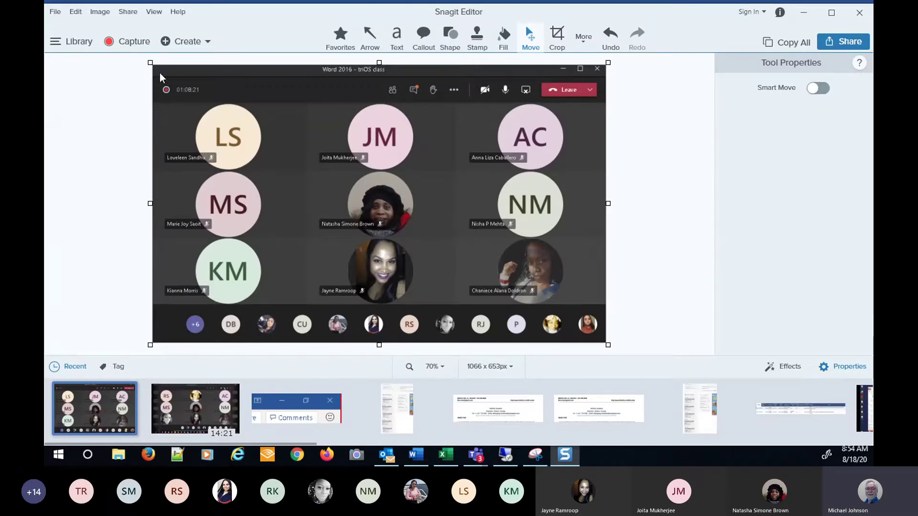
click(75, 12)
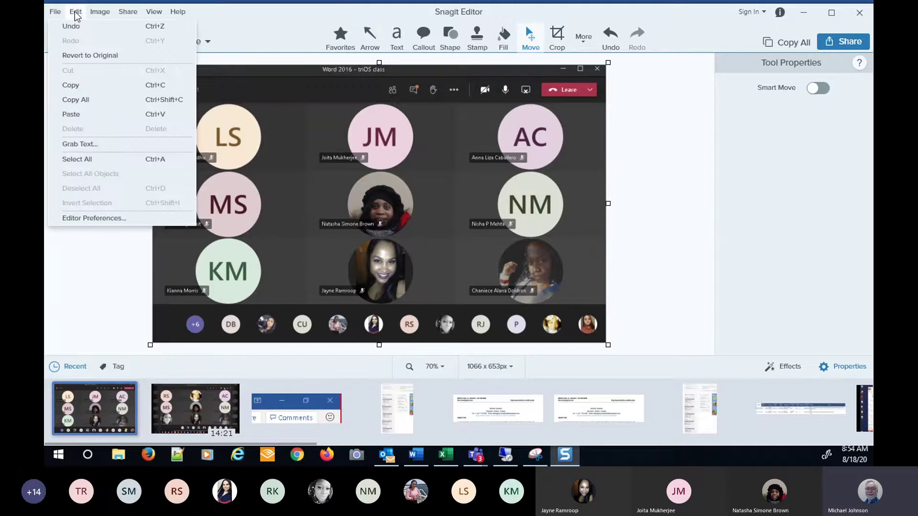
click(75, 89)
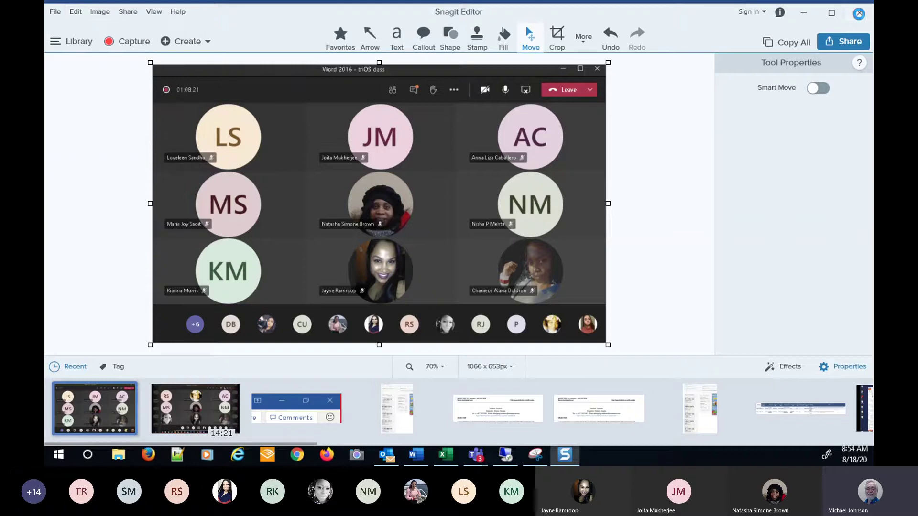
click(856, 13)
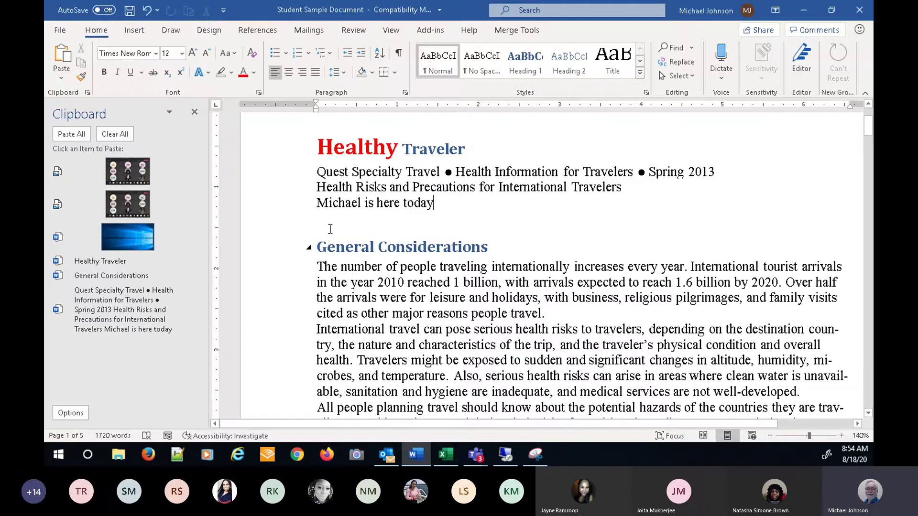
- Add a new line below the title lines and paste the newest Clipboard screenshot there
key(Return)
key(Return)
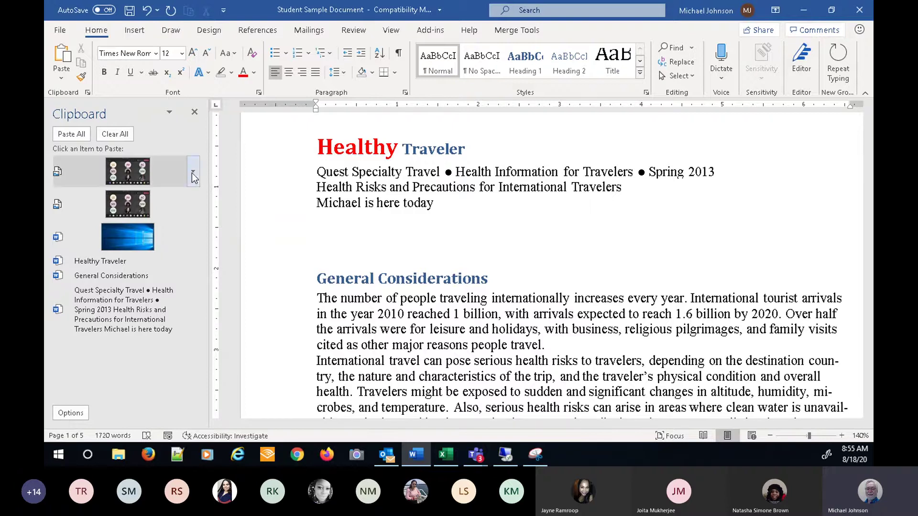
click(193, 175)
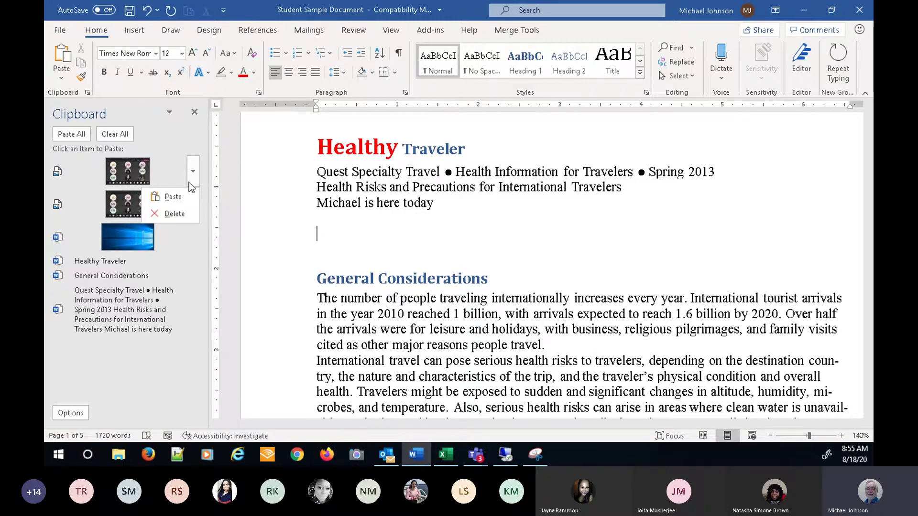
click(126, 169)
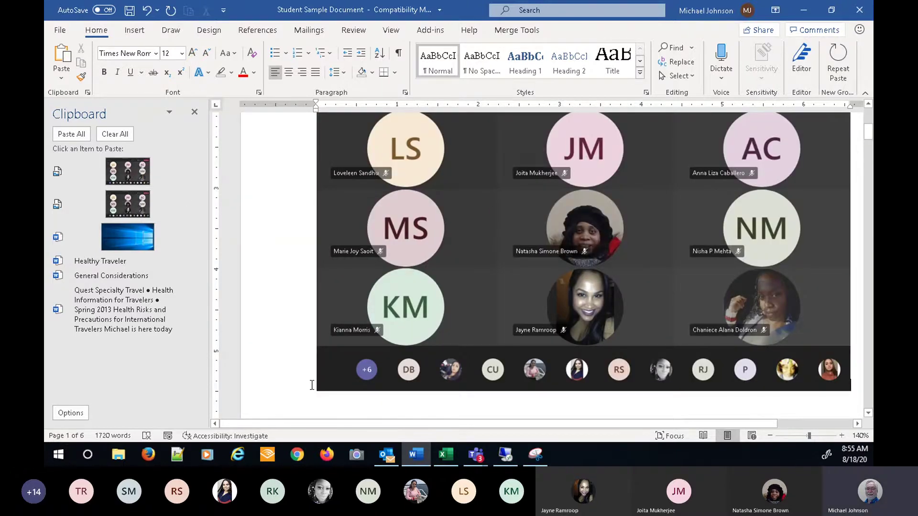
- Shrink the pasted meeting screenshot to a small thumbnail and deselect it
click(324, 364)
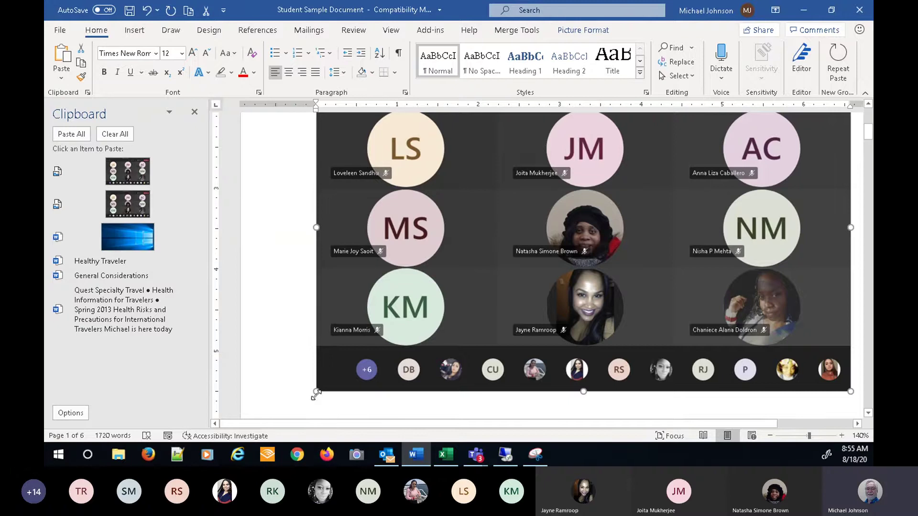
drag(329, 375, 417, 145)
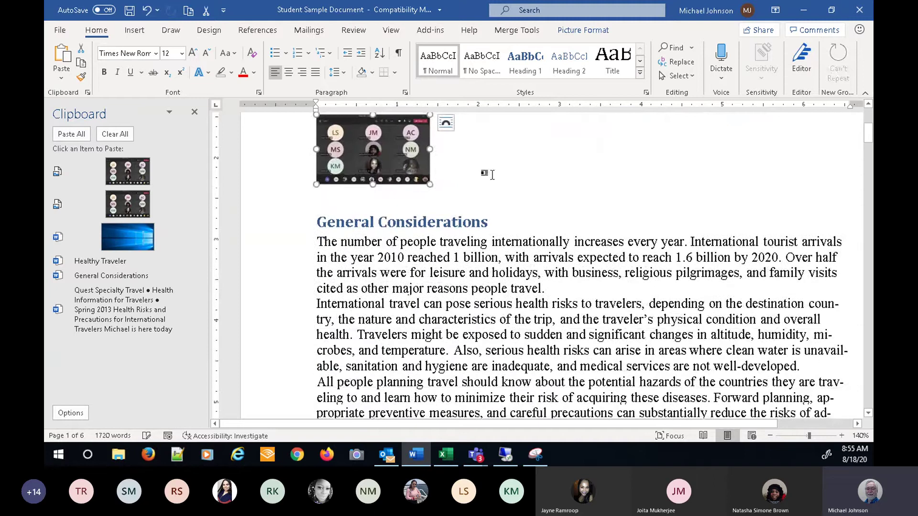
scroll(590, 208, up, 3)
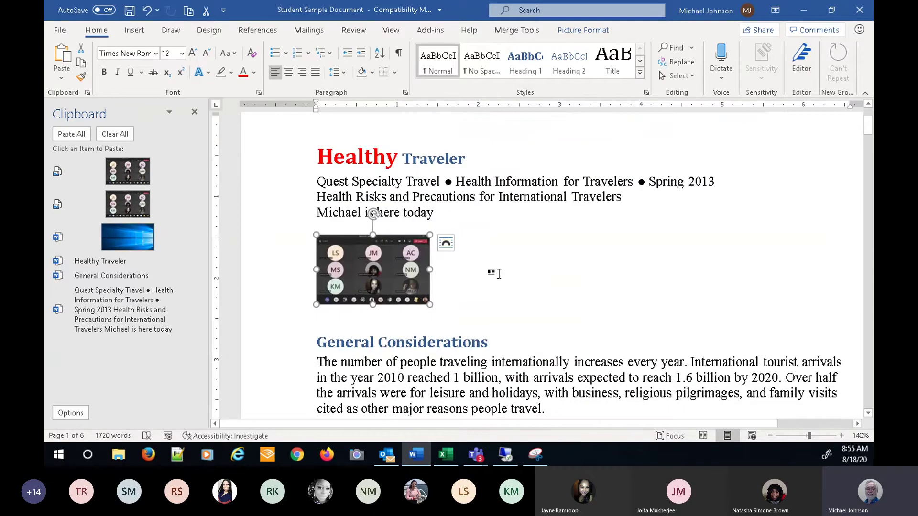
click(490, 270)
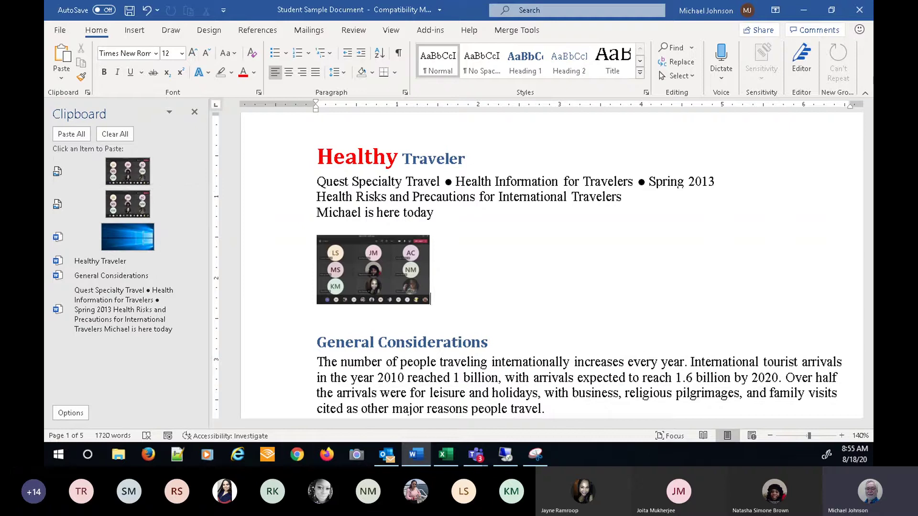
key(alt+Tab)
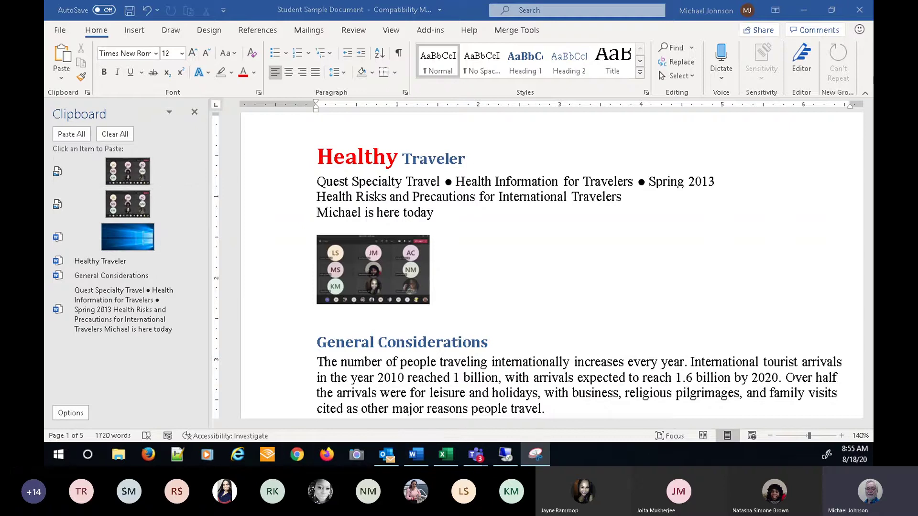
key(Escape)
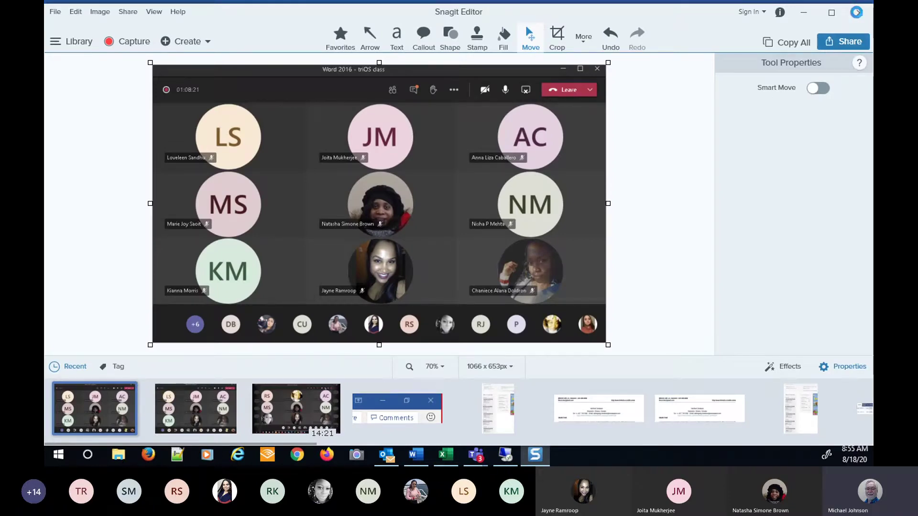
- Close Snagit Editor to bring the Word document back into view
click(856, 12)
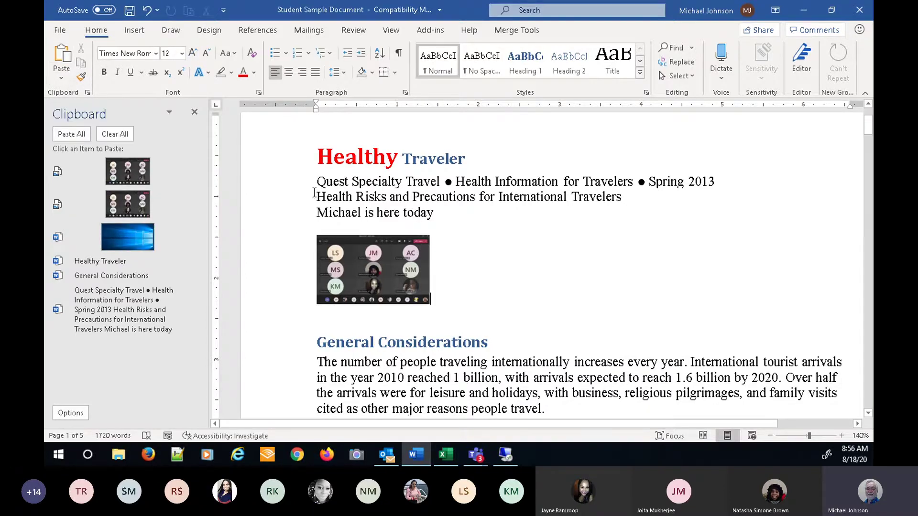
- Select the three header lines under the title and show the Paste dropdown options
drag(317, 181, 441, 217)
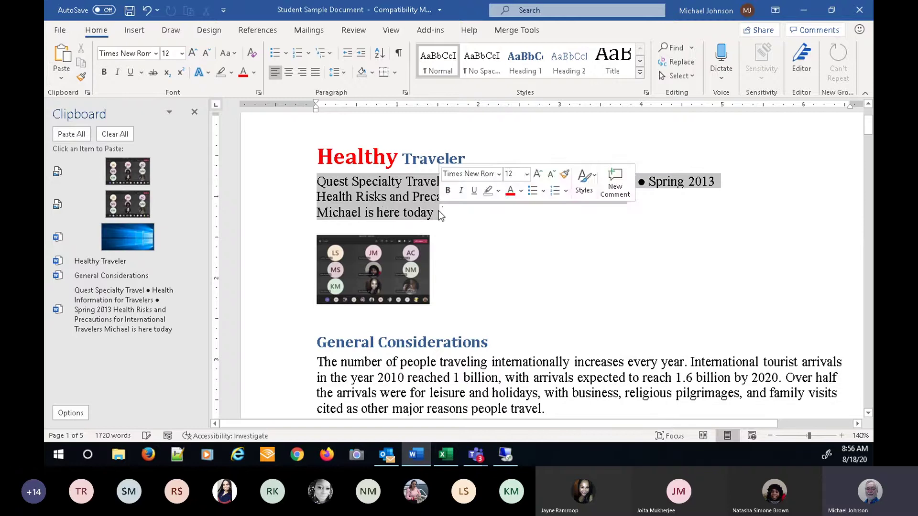
click(62, 80)
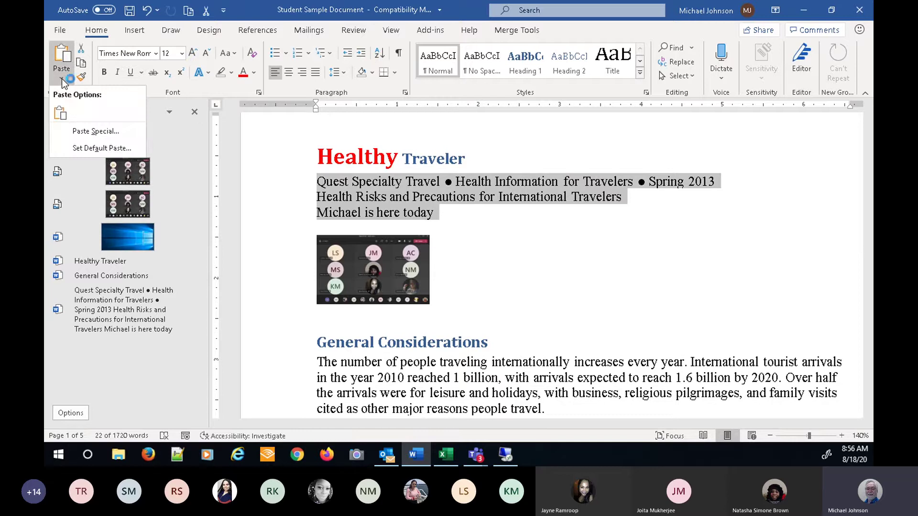
click(93, 131)
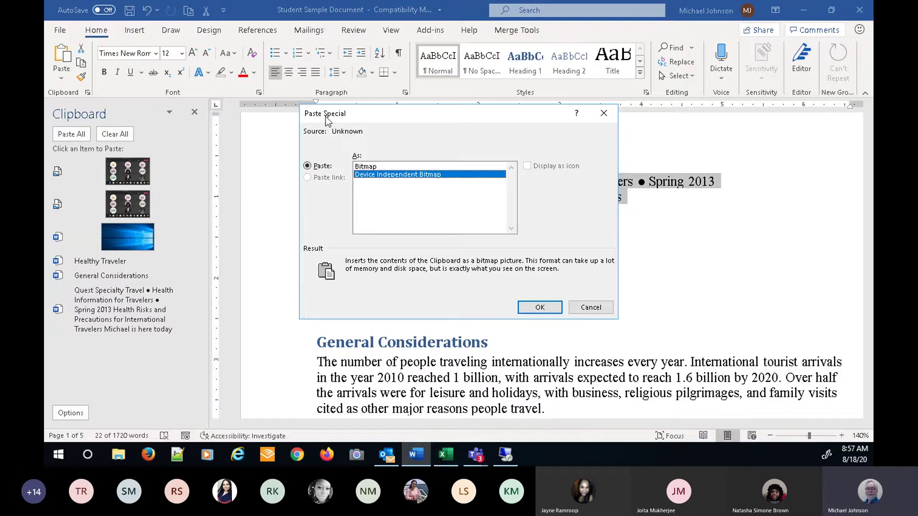
click(589, 308)
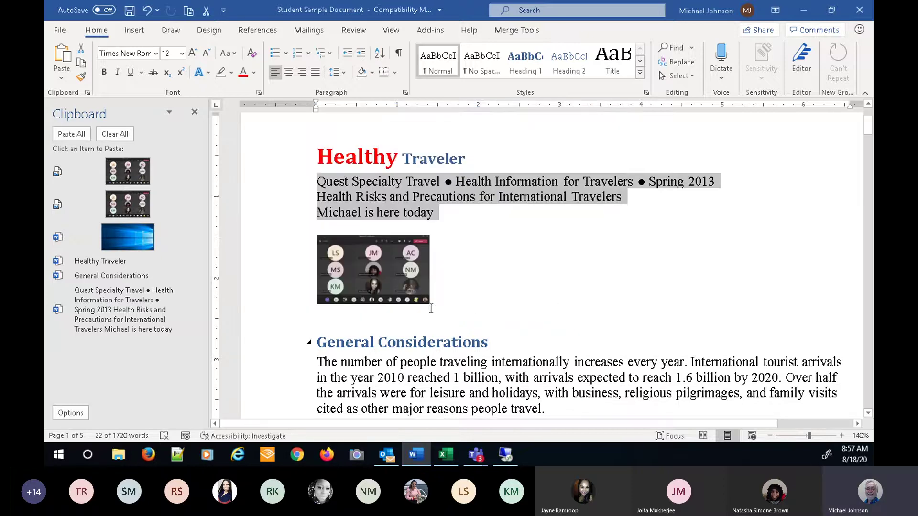
click(515, 257)
- Format the opening phrase 'The number of people' with Red font colour and bold
scroll(647, 287, down, 4)
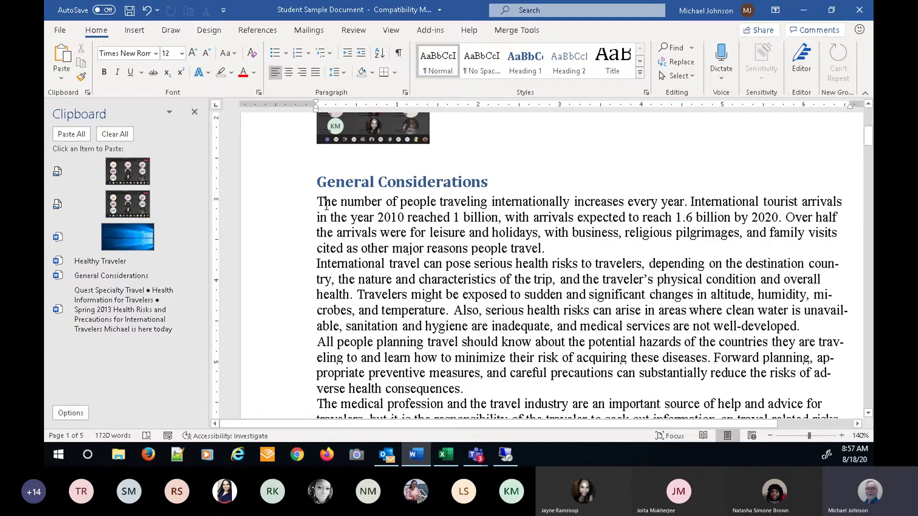
drag(317, 201, 421, 199)
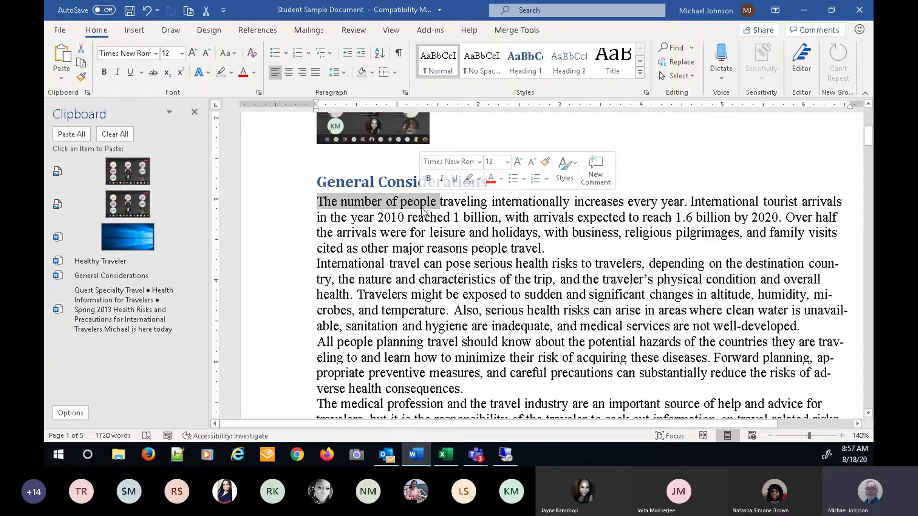
click(501, 178)
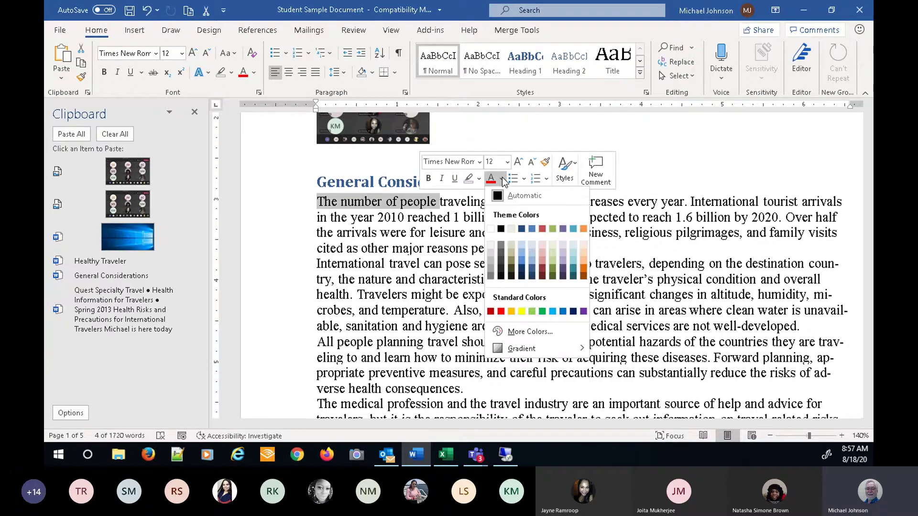
click(501, 312)
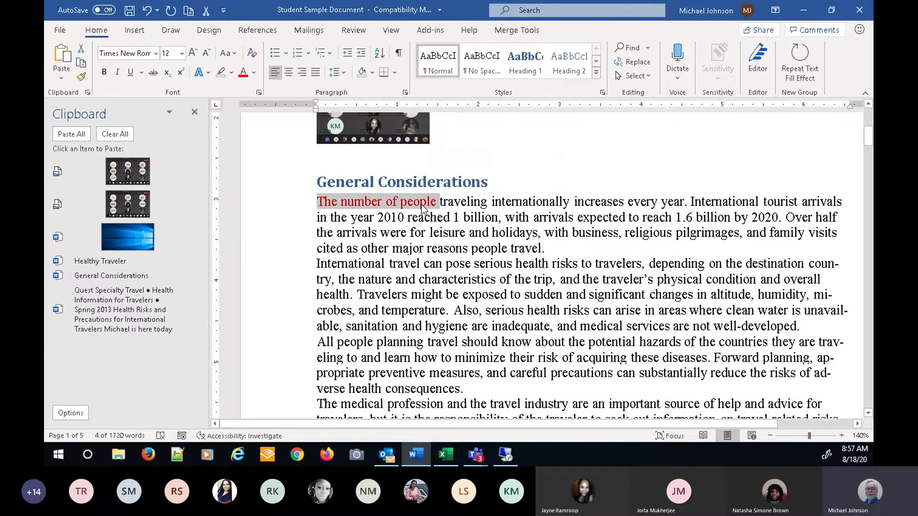
click(104, 73)
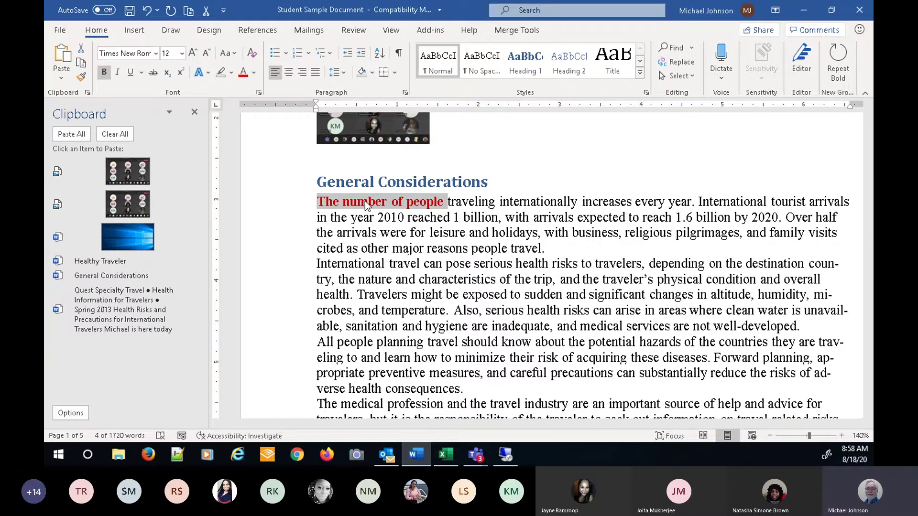
key(ctrl+b)
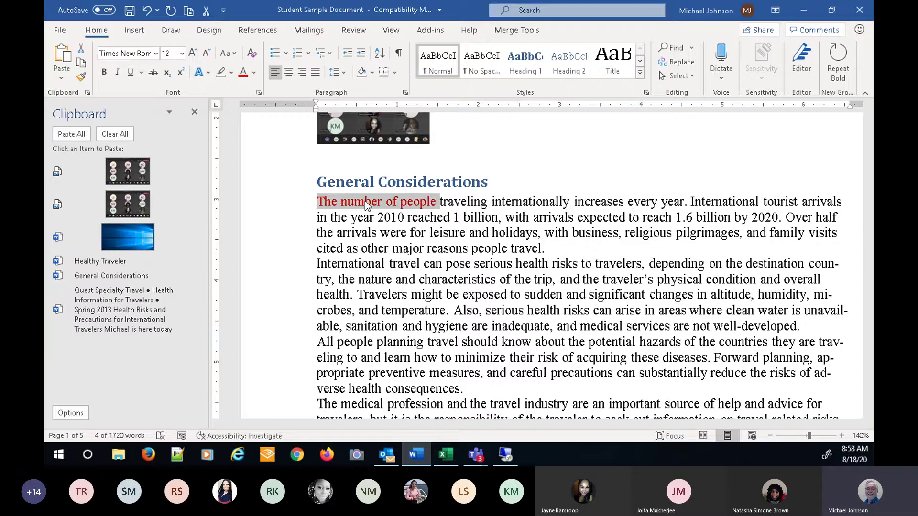
key(ctrl+b)
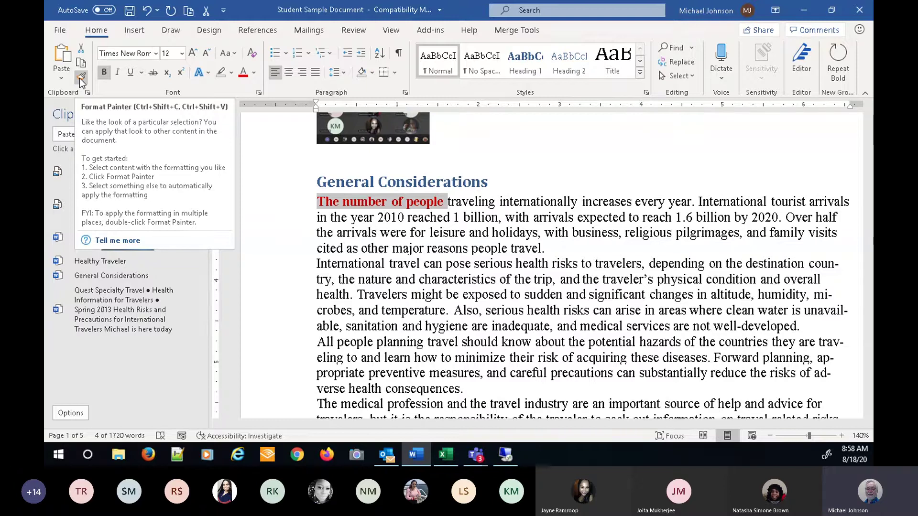
click(79, 79)
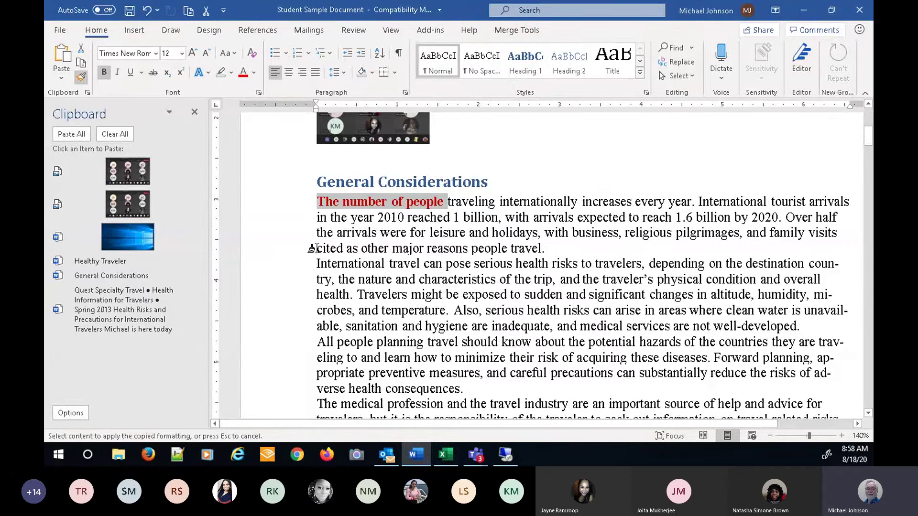
drag(312, 248, 557, 246)
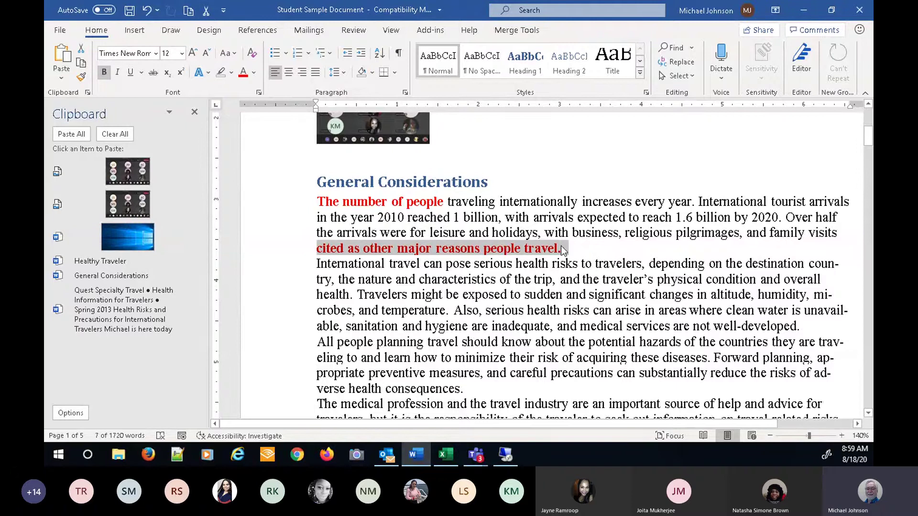
click(147, 11)
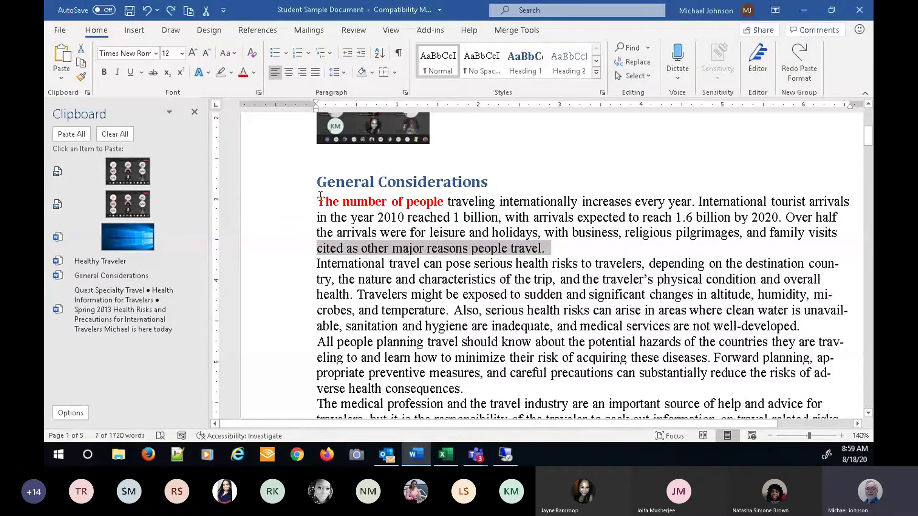
drag(348, 203, 427, 211)
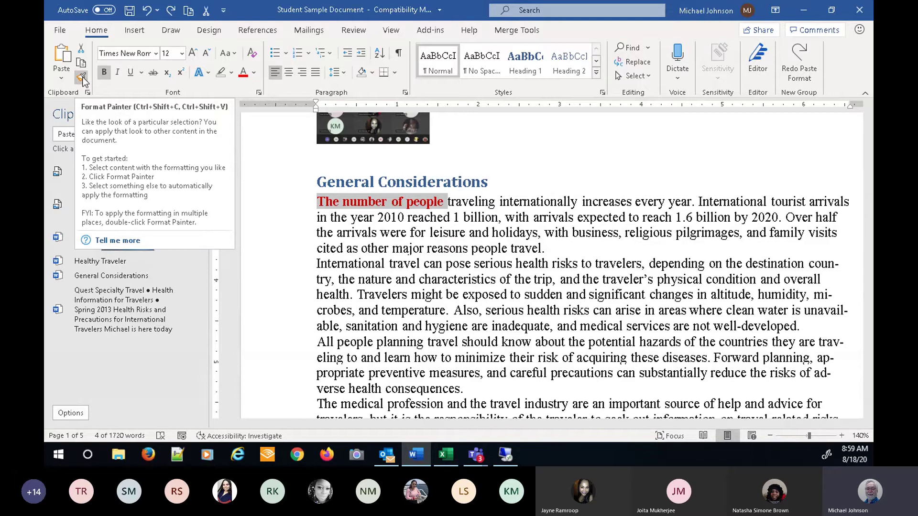
- Format Paint red bold onto 'arrivals', 'medical servi', 'in altitud', 'and temperature' and other fragments
click(82, 78)
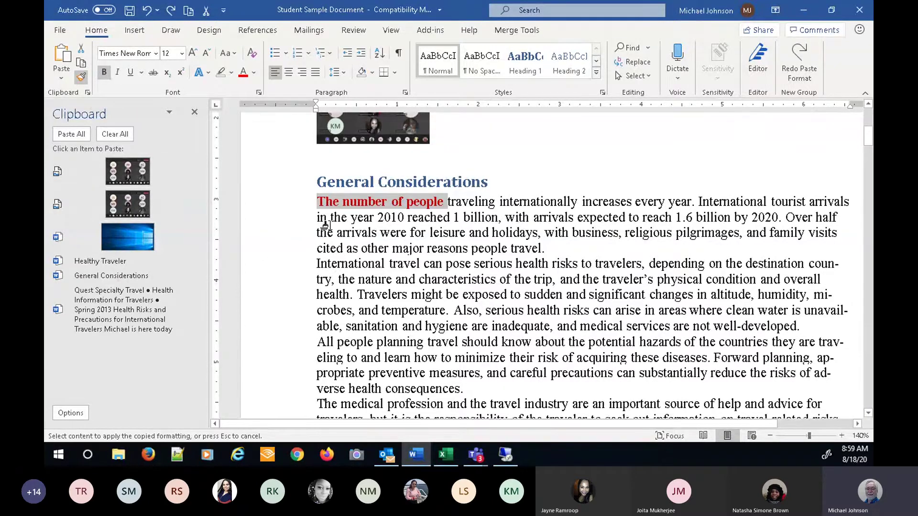
drag(336, 232, 382, 233)
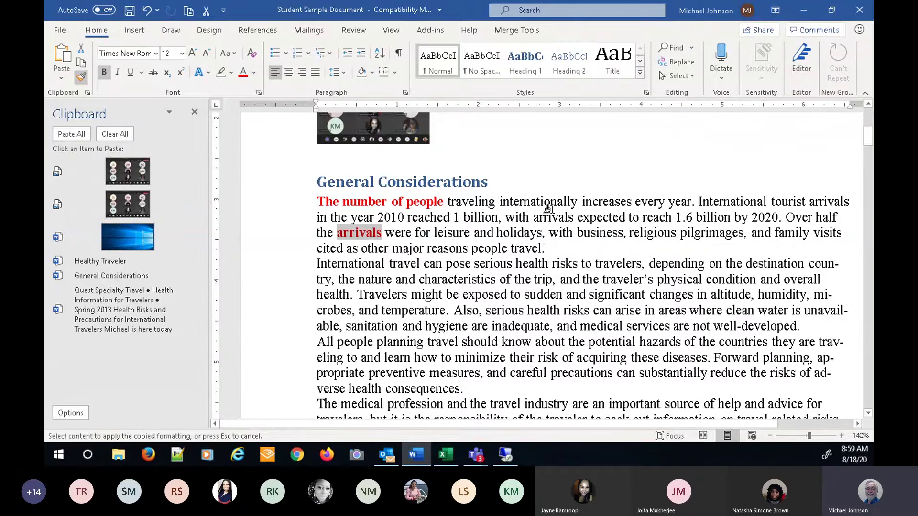
drag(550, 201, 578, 201)
drag(605, 249, 615, 262)
drag(634, 326, 581, 327)
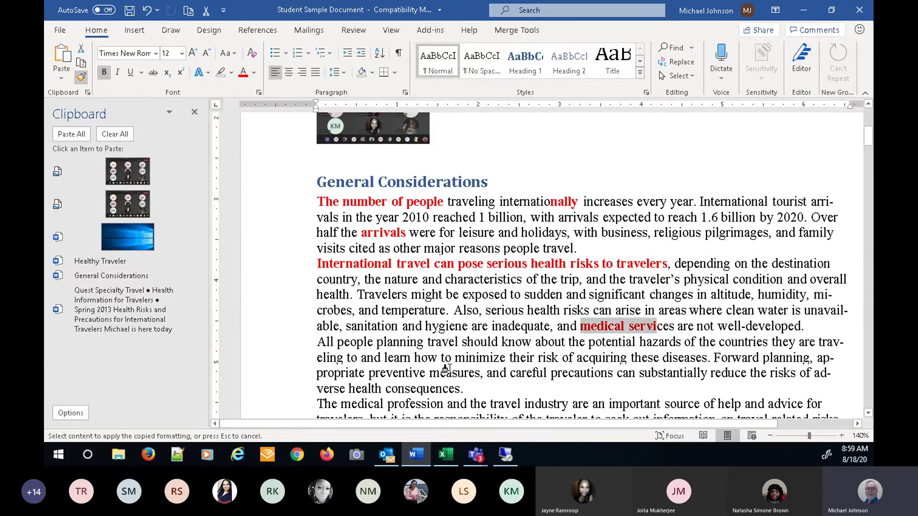
drag(452, 374, 470, 374)
drag(387, 404, 455, 404)
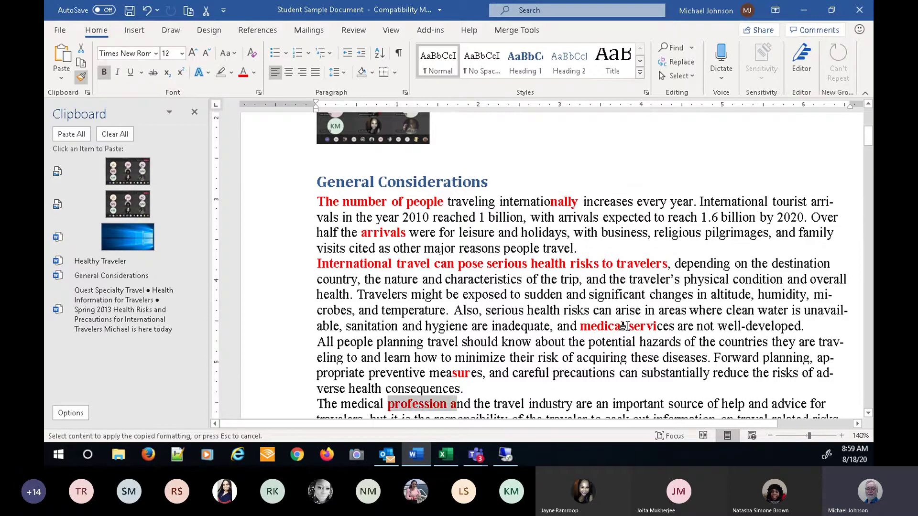
drag(697, 295, 749, 295)
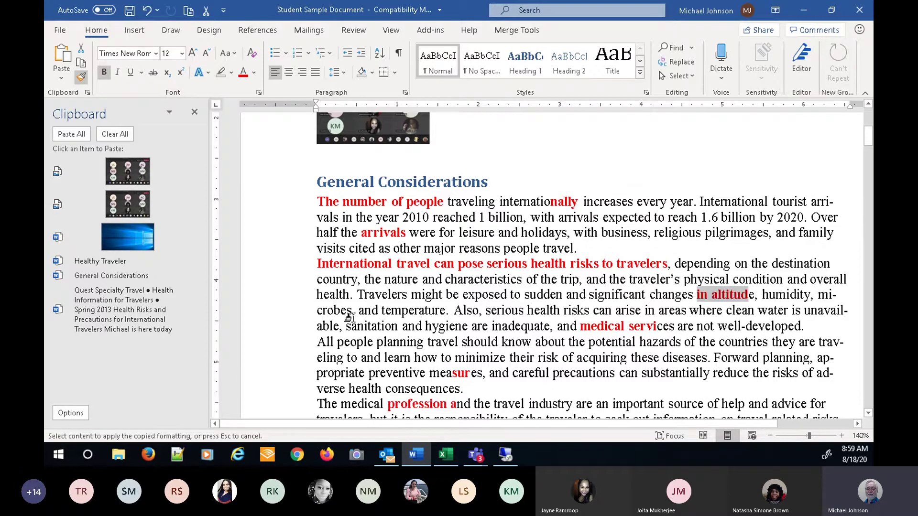
drag(353, 311, 442, 316)
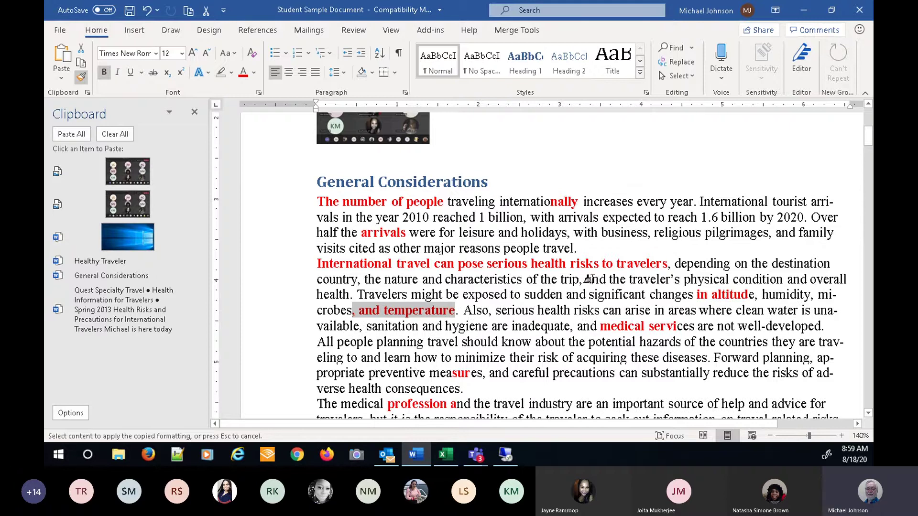
drag(643, 202, 661, 201)
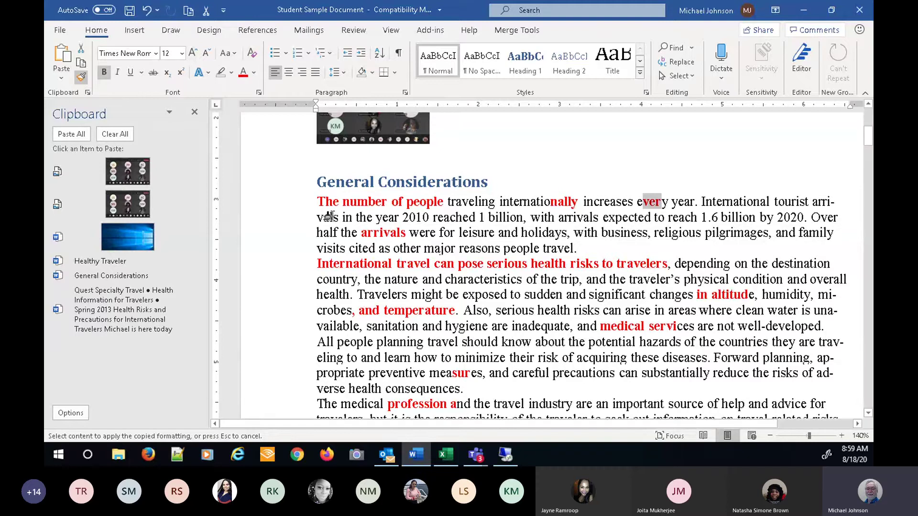
drag(343, 217, 334, 218)
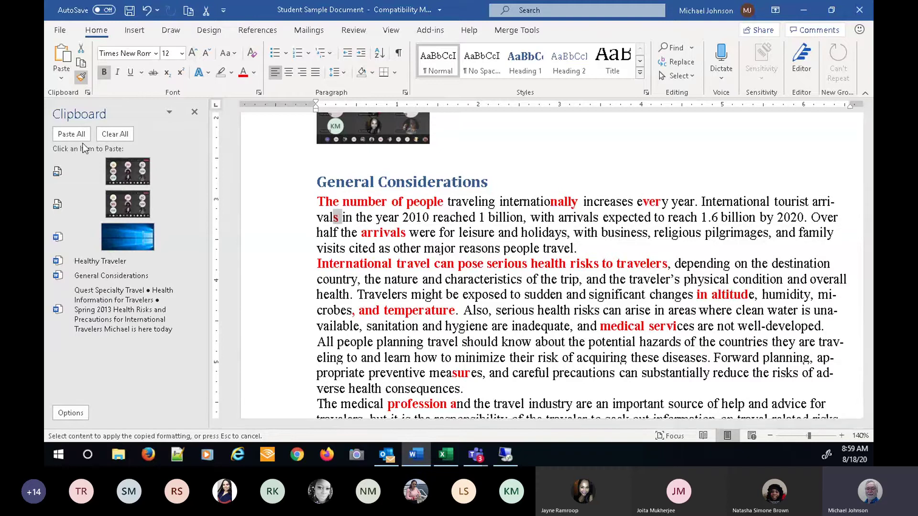
click(82, 77)
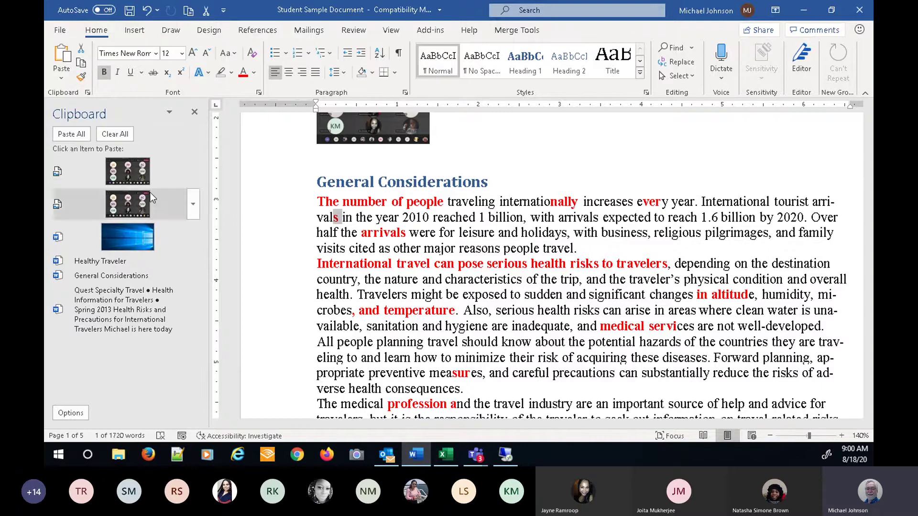
- Select text fragments such as 'cited as other' and 'Travelers might' in the paragraphs
drag(355, 248, 422, 248)
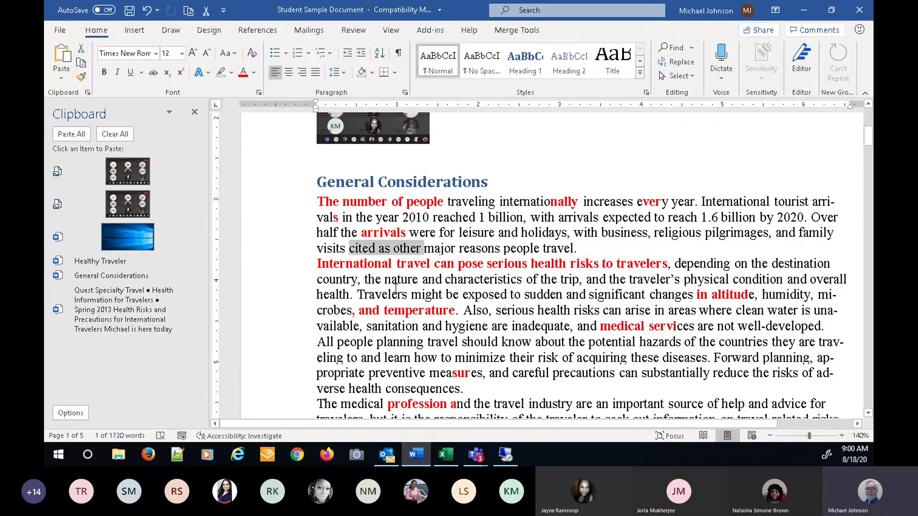
click(405, 297)
drag(357, 295, 425, 295)
drag(515, 326, 535, 326)
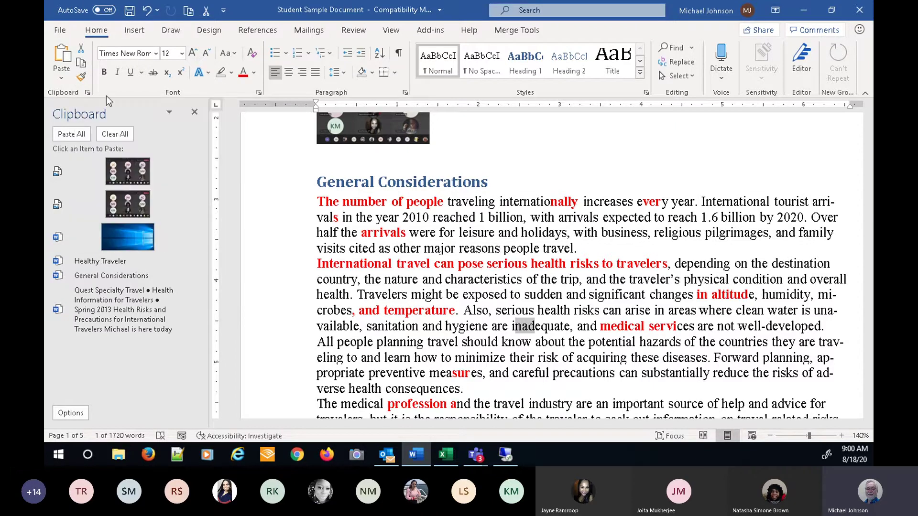
- Undo the formatting via the Undo list until all text is plain black, then deselect
click(157, 11)
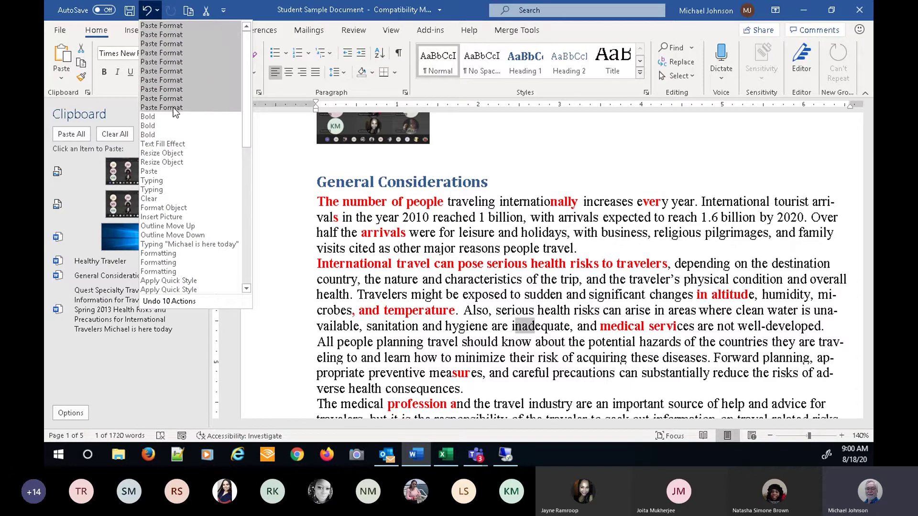
click(167, 144)
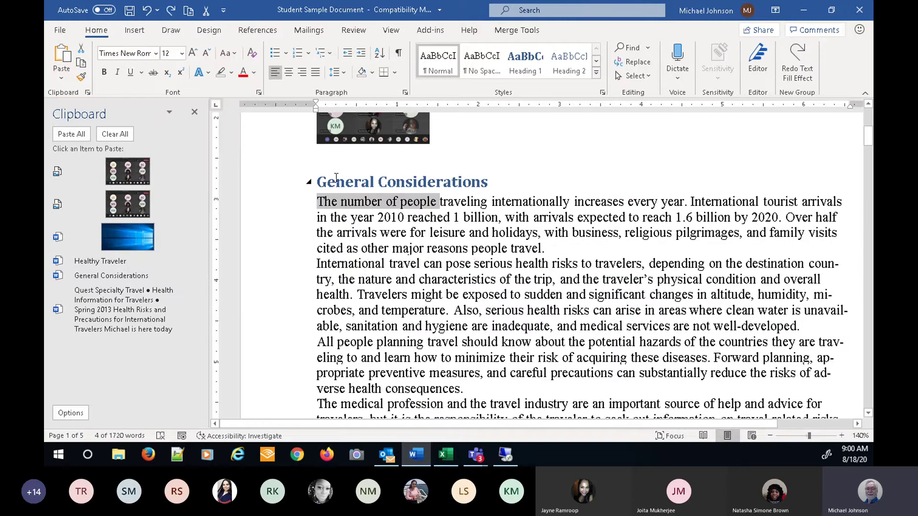
click(158, 14)
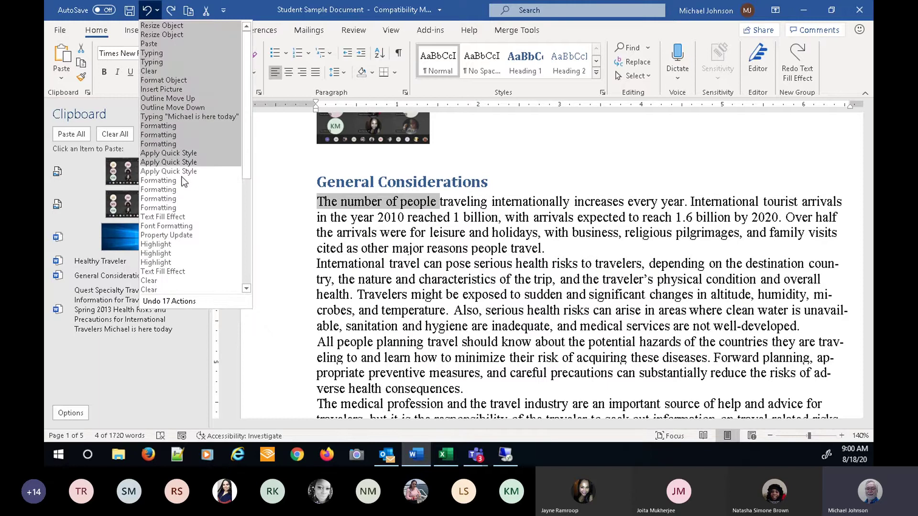
click(181, 279)
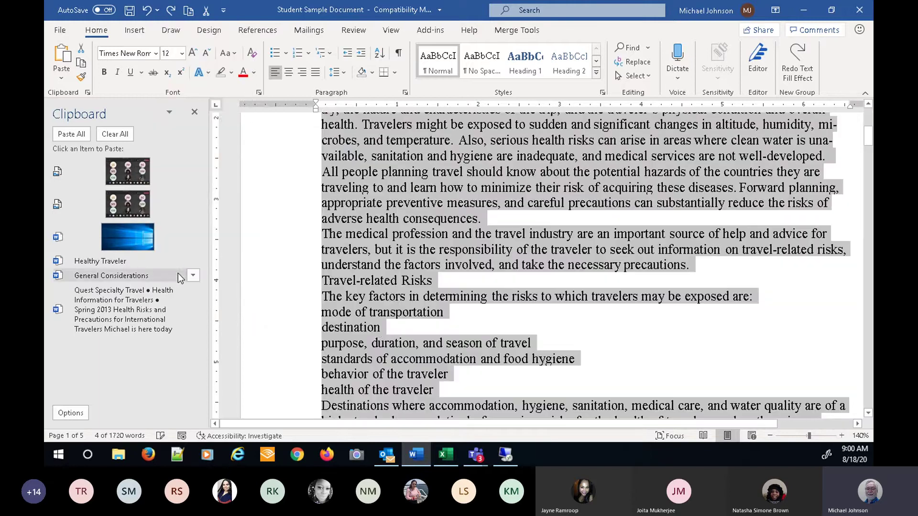
scroll(277, 336, up, 4)
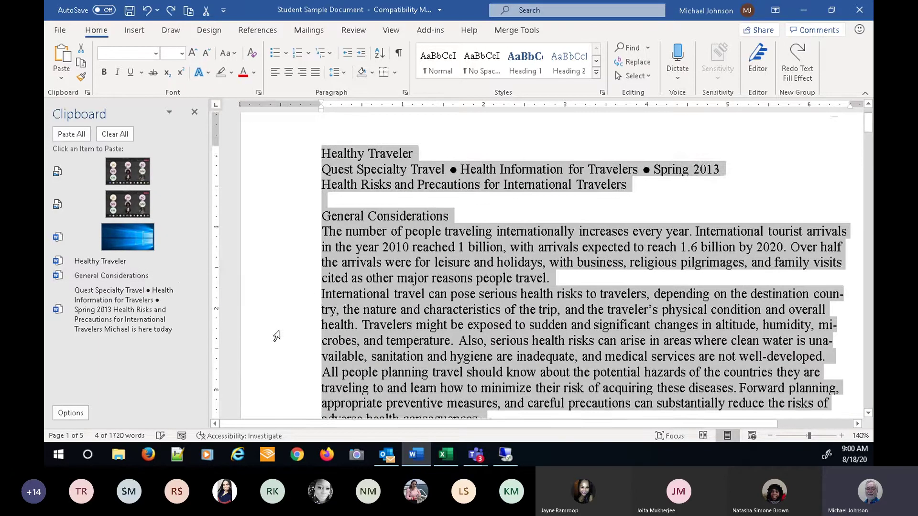
scroll(277, 336, up, 1)
click(491, 166)
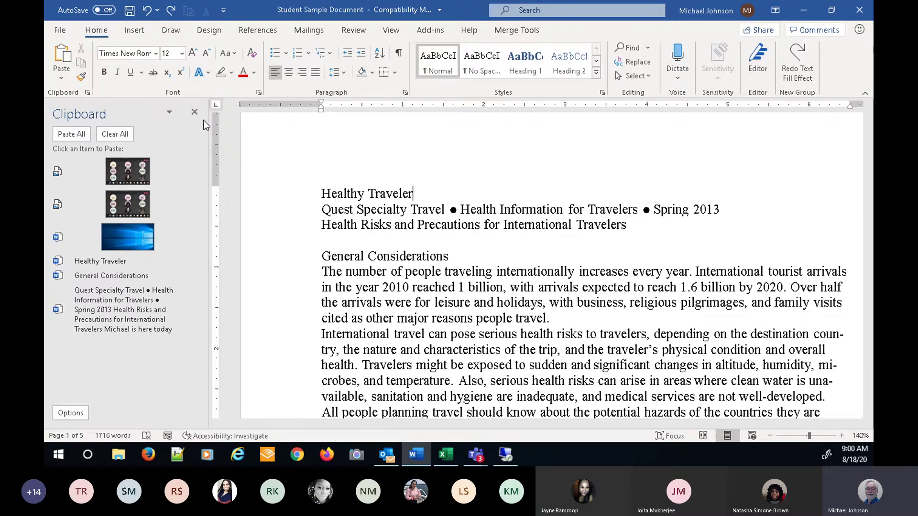
- Close the Clipboard pane and place the cursor in the word 'people'
click(195, 113)
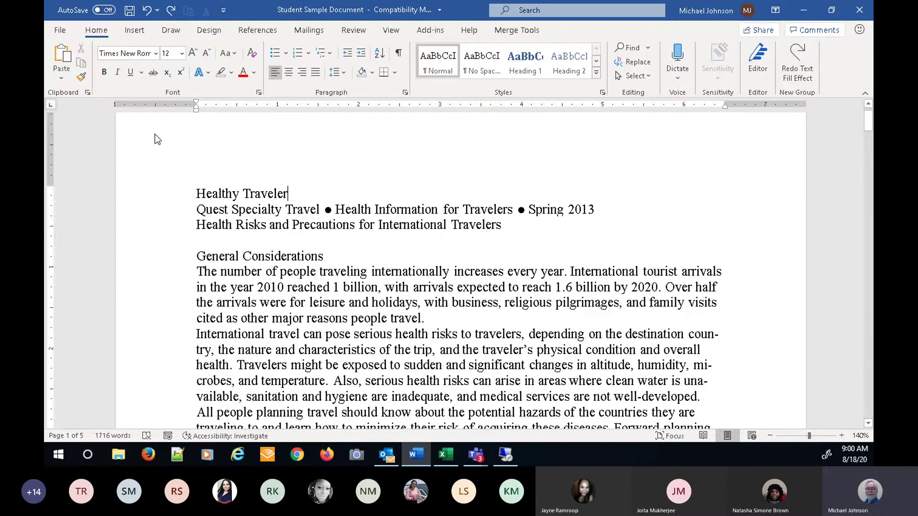
click(88, 92)
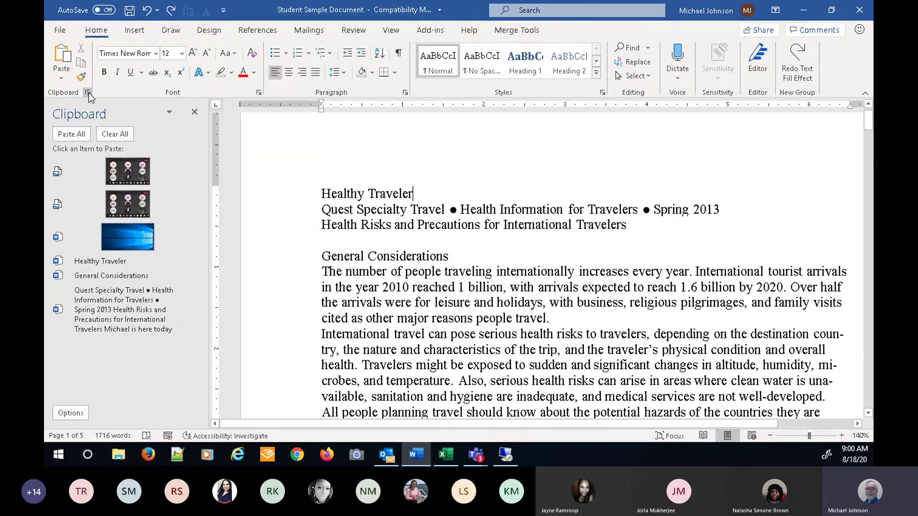
click(194, 112)
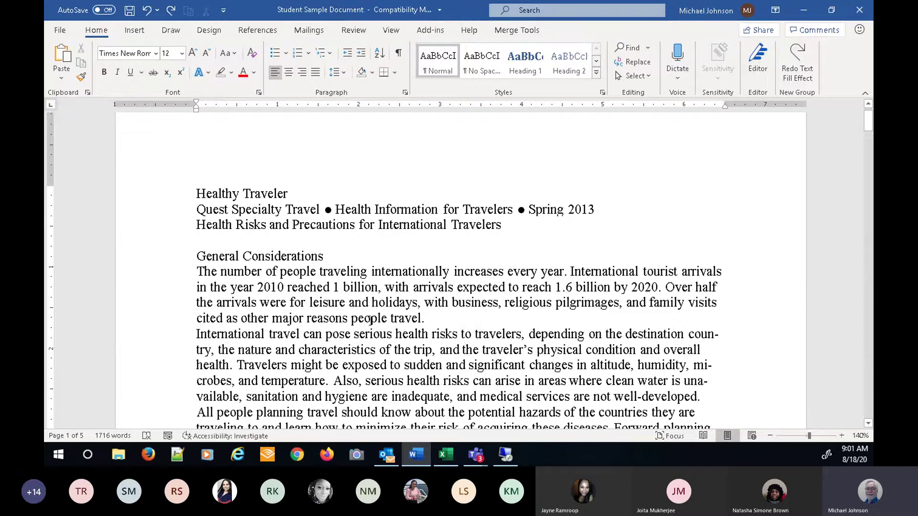
scroll(370, 320, down, 1)
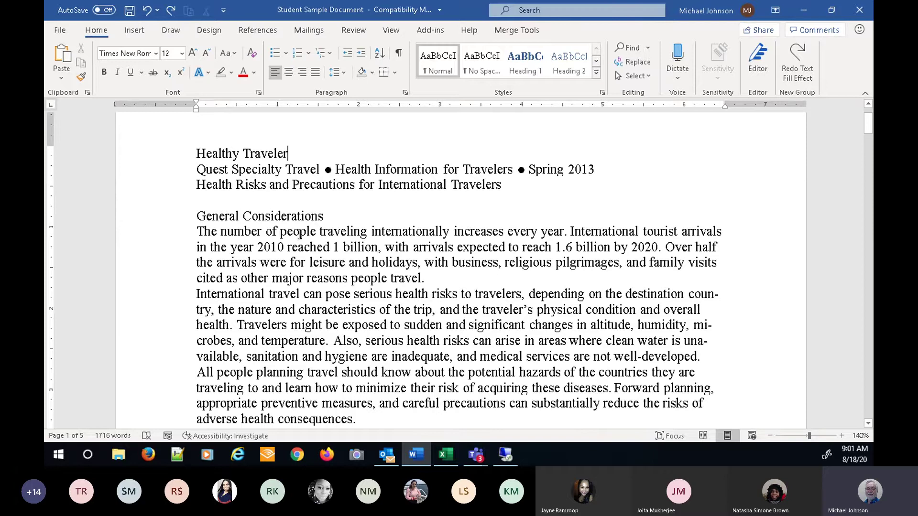
click(301, 233)
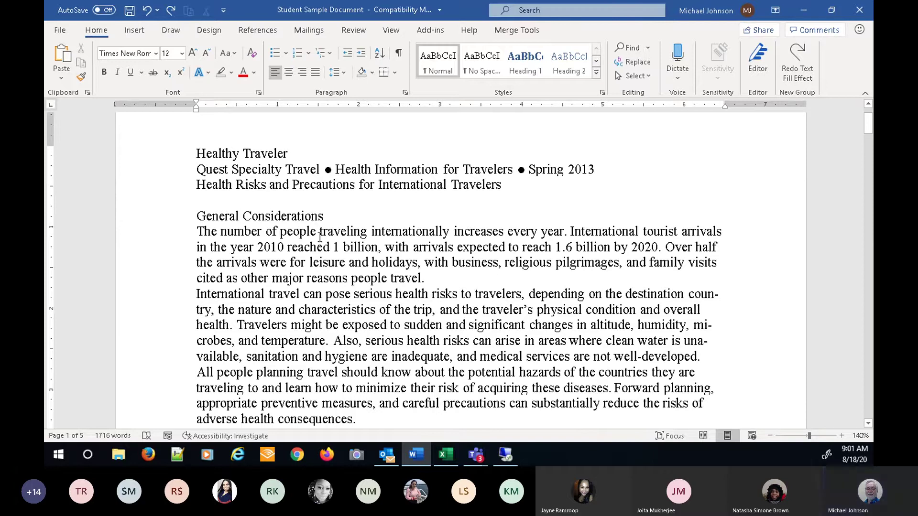
- Zoom the document from 140% to 240% and put the cursor right after 'people'
click(841, 435)
click(840, 436)
click(841, 436)
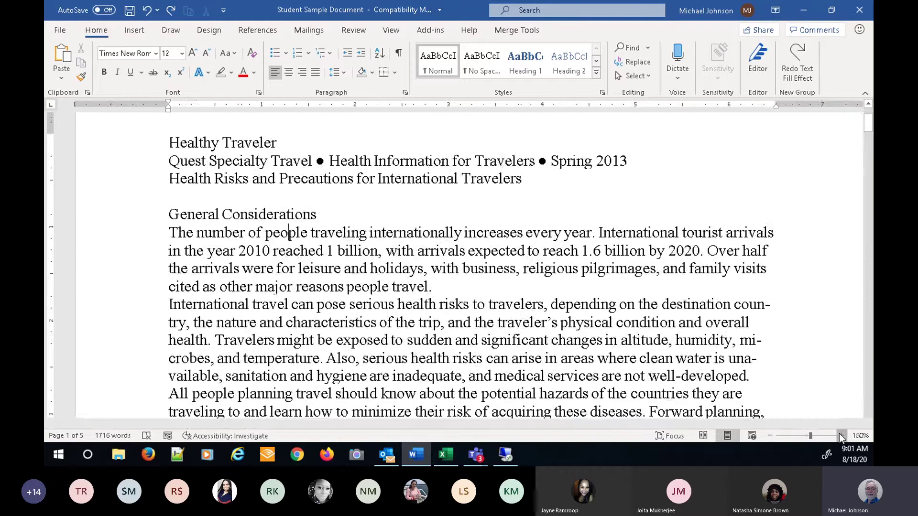
click(840, 436)
click(840, 436)
click(840, 436)
click(840, 436)
click(840, 436)
click(840, 436)
click(840, 435)
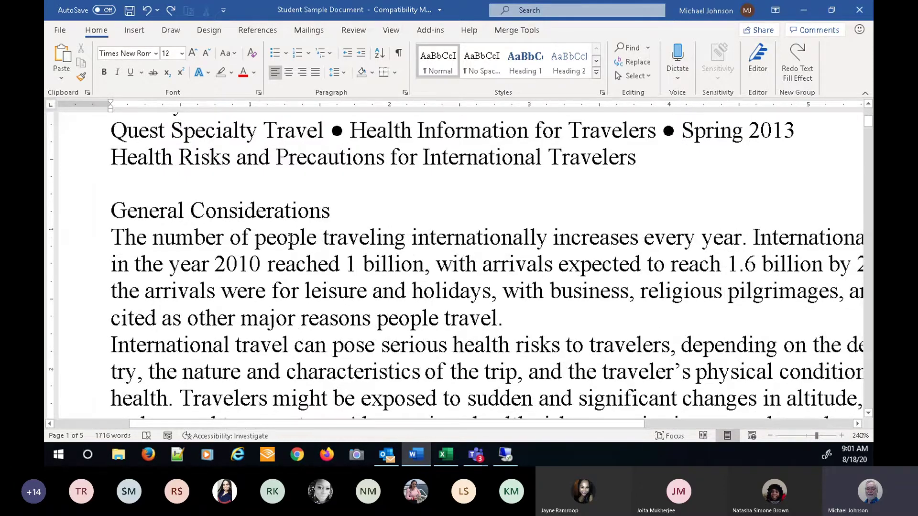
click(318, 238)
- Delete the stray 'bl;iigi;hhn' characters after 'people', then select the word 'people'
text(bl;iigi;hhn)
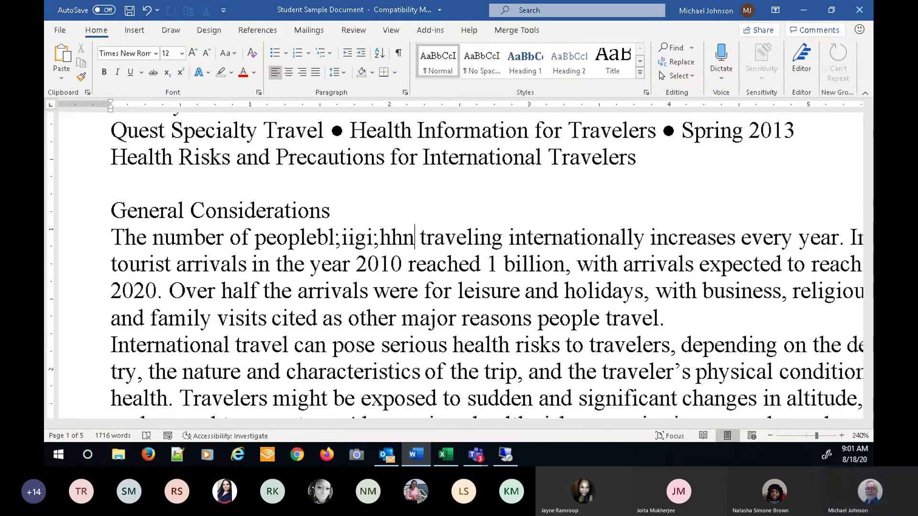
key(BackSpace)
key(BackSpace)
key(BackSpace)
key(BackSpace)
key(BackSpace)
key(BackSpace)
key(BackSpace)
key(BackSpace)
key(BackSpace)
key(BackSpace)
key(BackSpace)
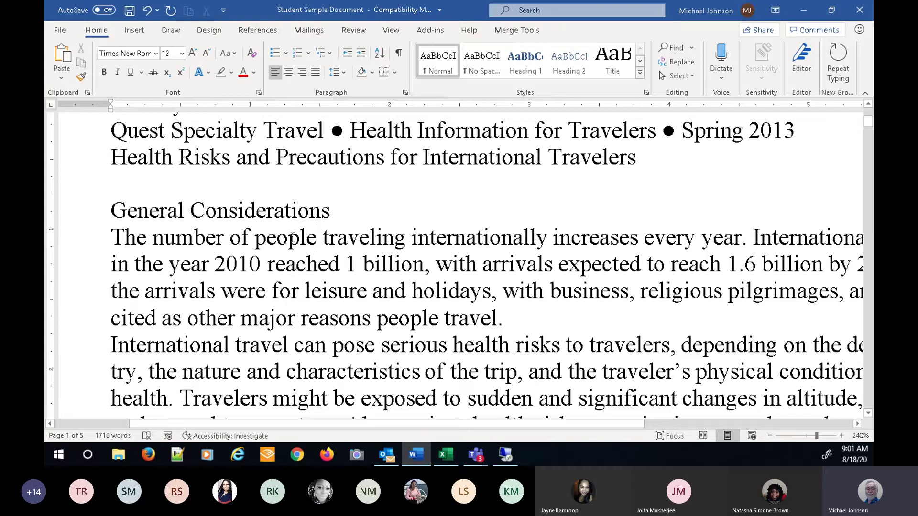
double_click(292, 238)
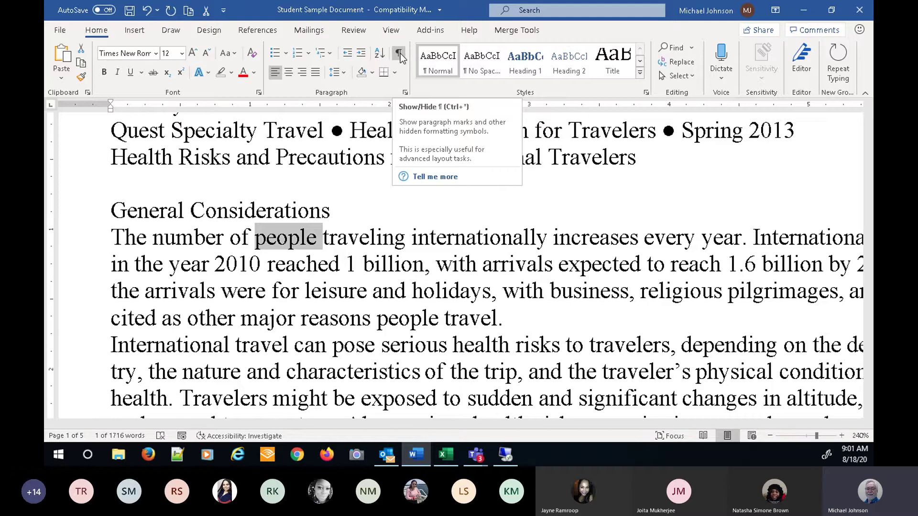
- Turn on Show/Hide ¶ so paragraph marks and space dots appear
click(399, 53)
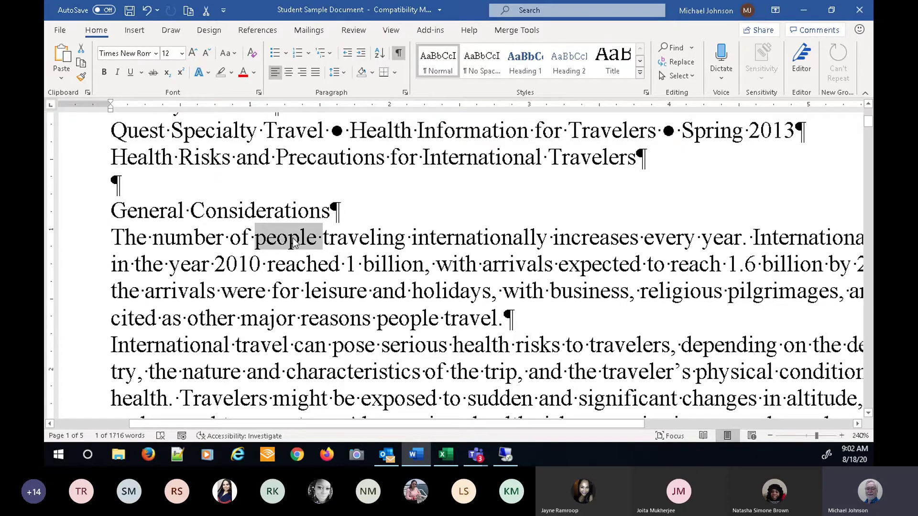
- Select the first body paragraph and browse other fonts, keeping it in Times New Roman
triple_click(294, 244)
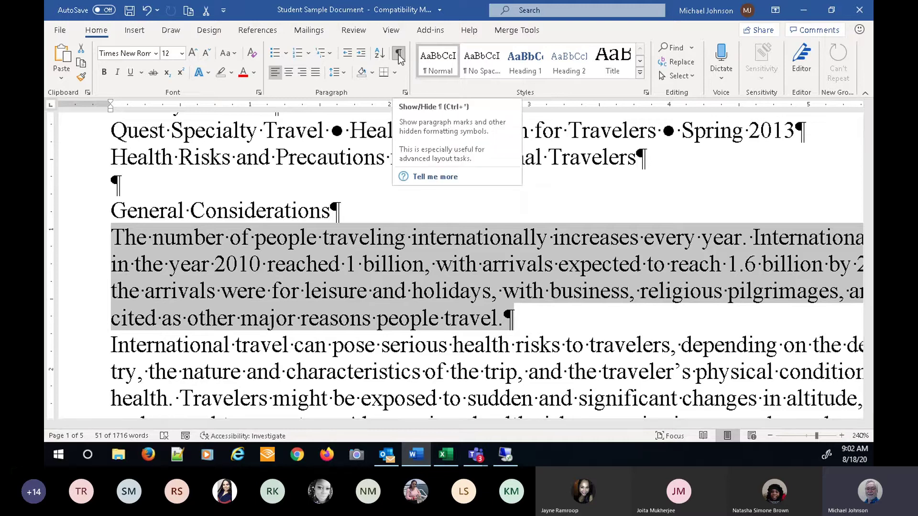
click(156, 54)
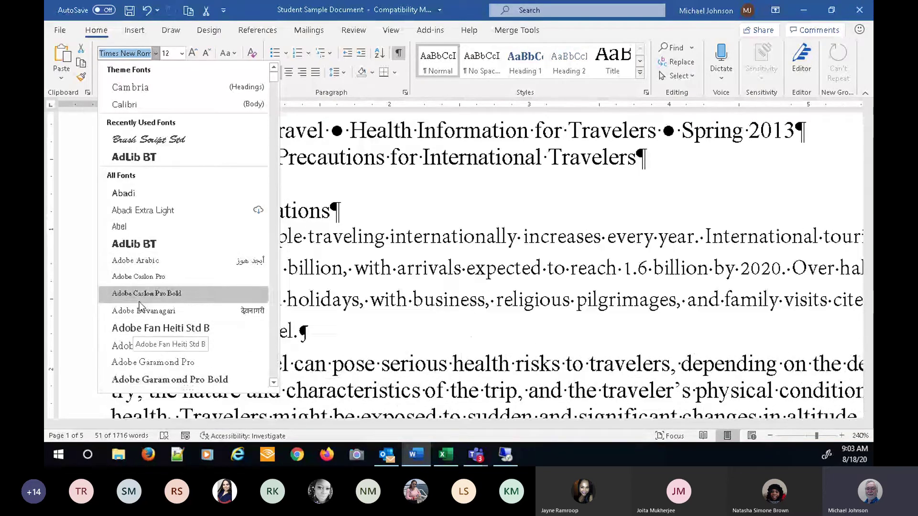
drag(274, 78, 276, 125)
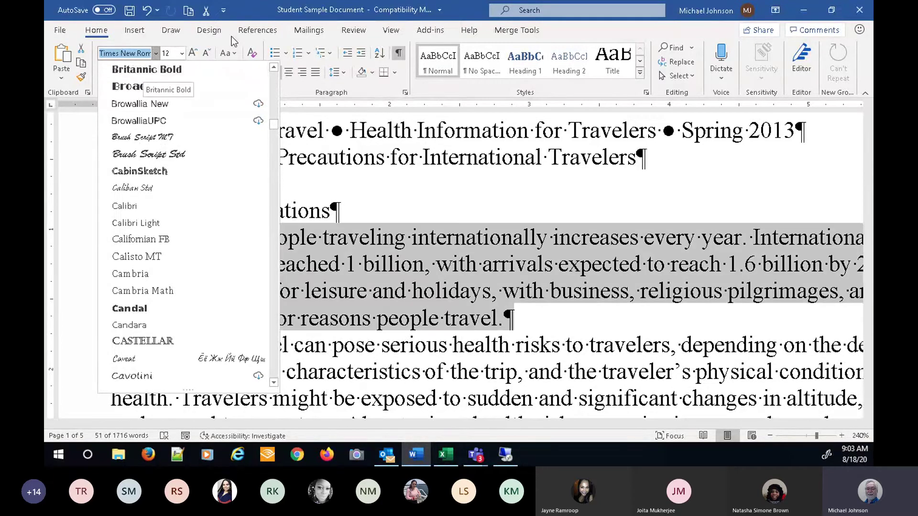
click(233, 32)
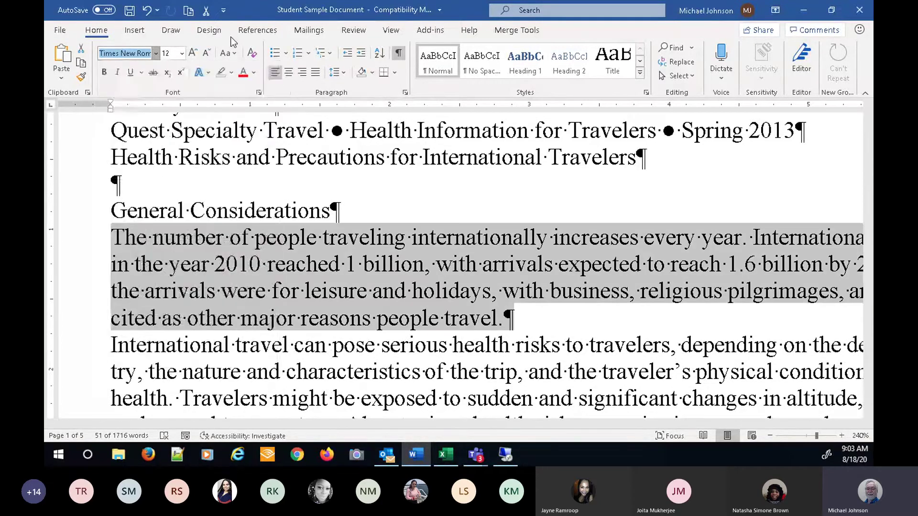
click(108, 29)
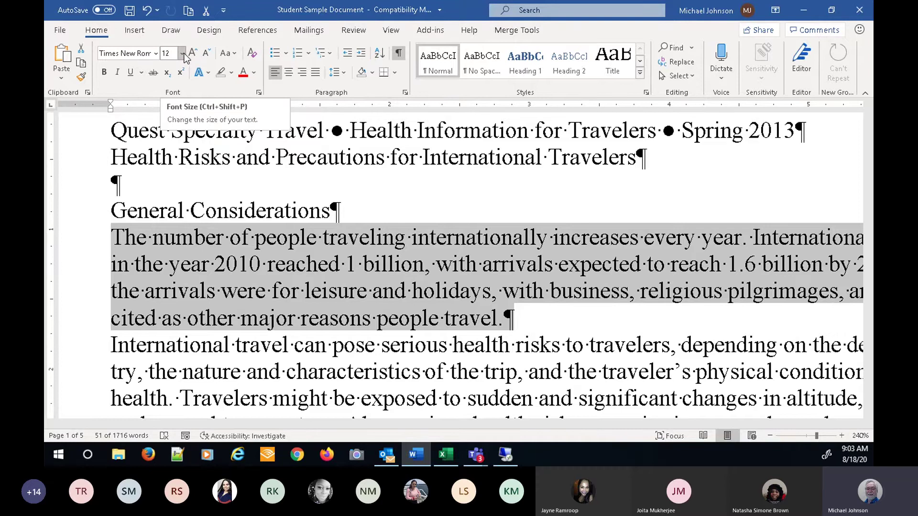
- Set the paragraph's font size to 2 pt, then to 11 pt
click(182, 53)
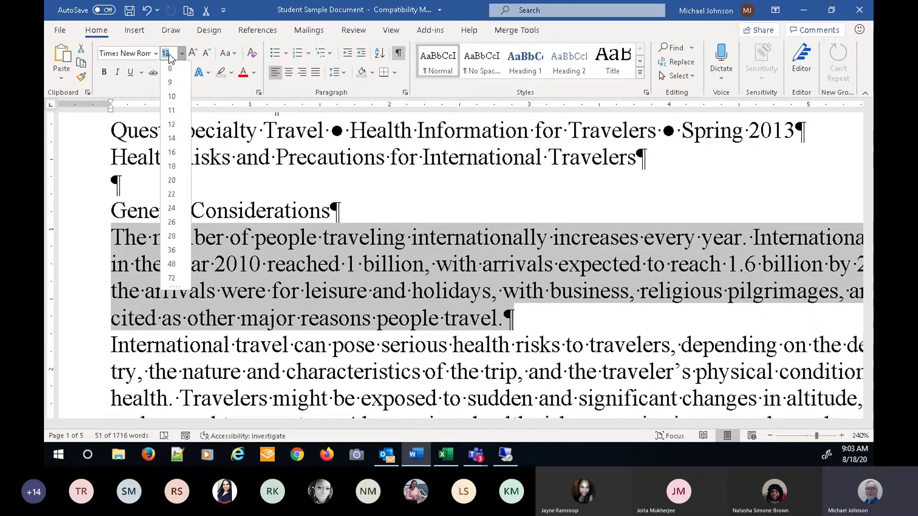
text(2)
key(Return)
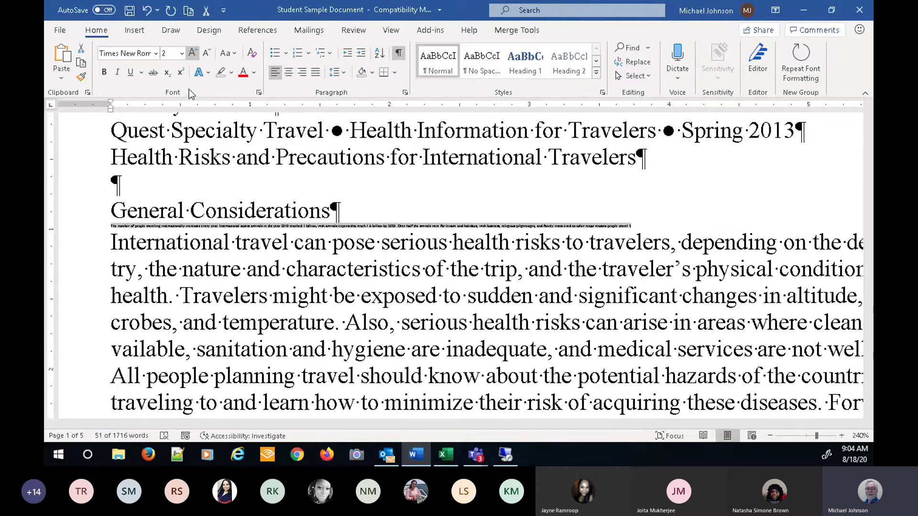
click(182, 53)
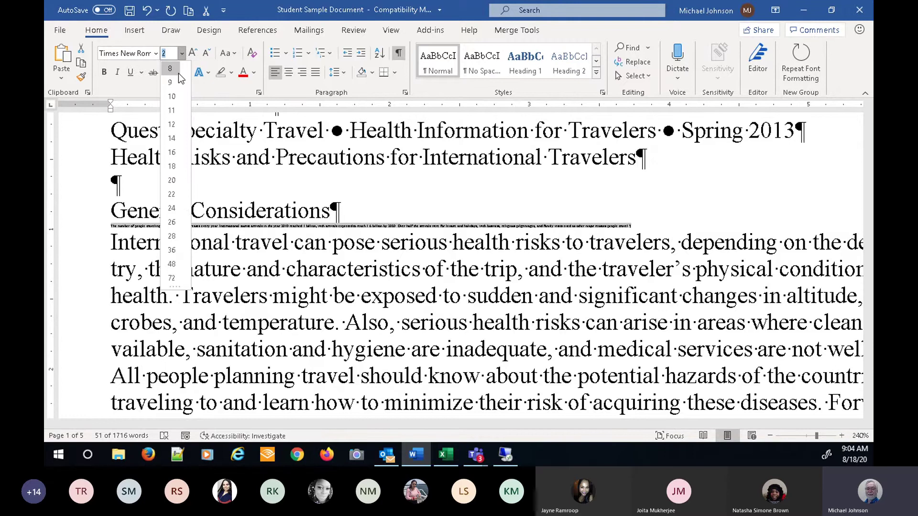
click(173, 112)
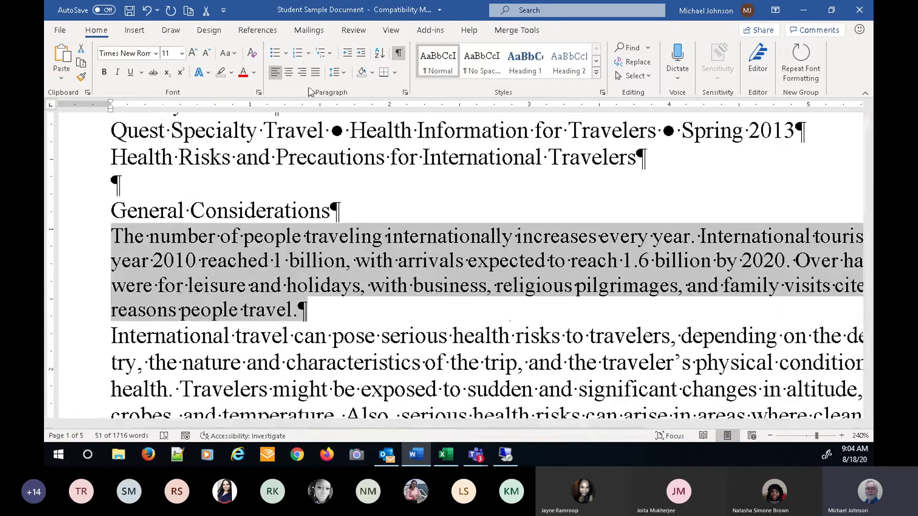
- Grow the paragraph to 12 and 14 pt, then shrink it back to 11 pt
click(193, 54)
click(193, 54)
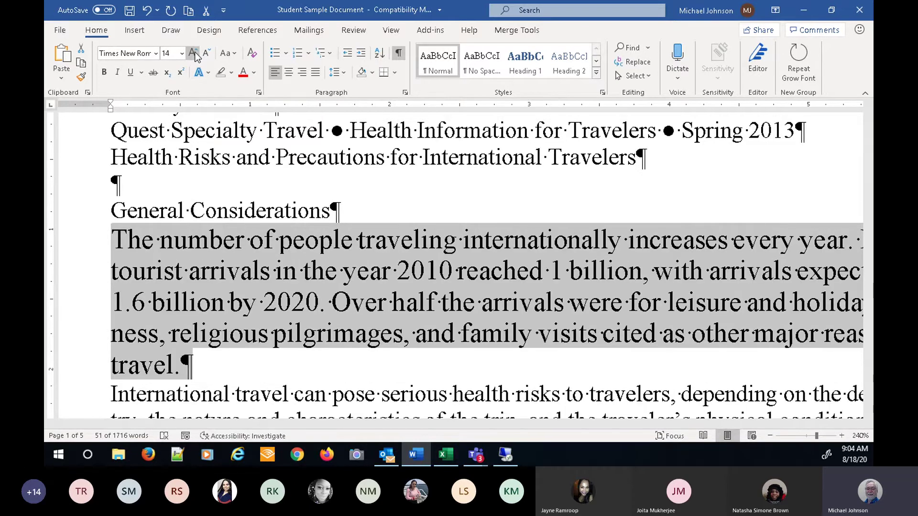
click(207, 53)
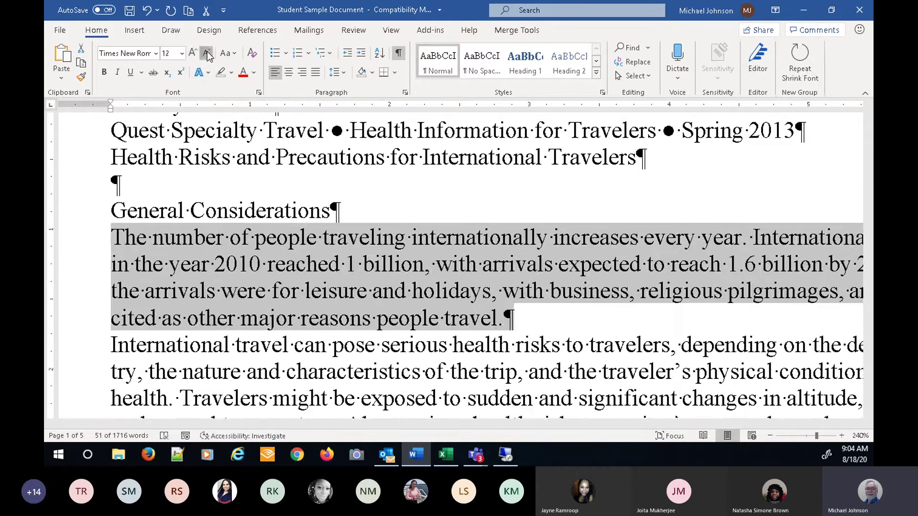
click(206, 53)
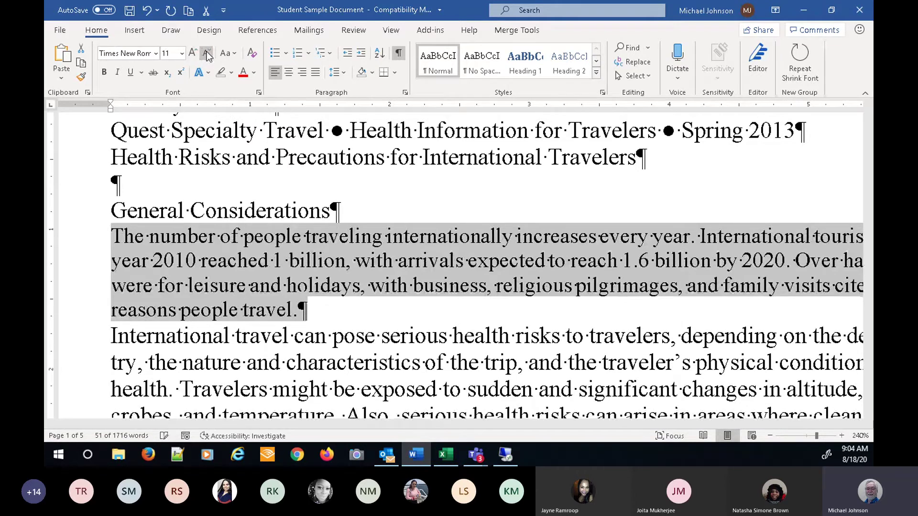
- Change the paragraph to lowercase, then to UPPERCASE
click(237, 55)
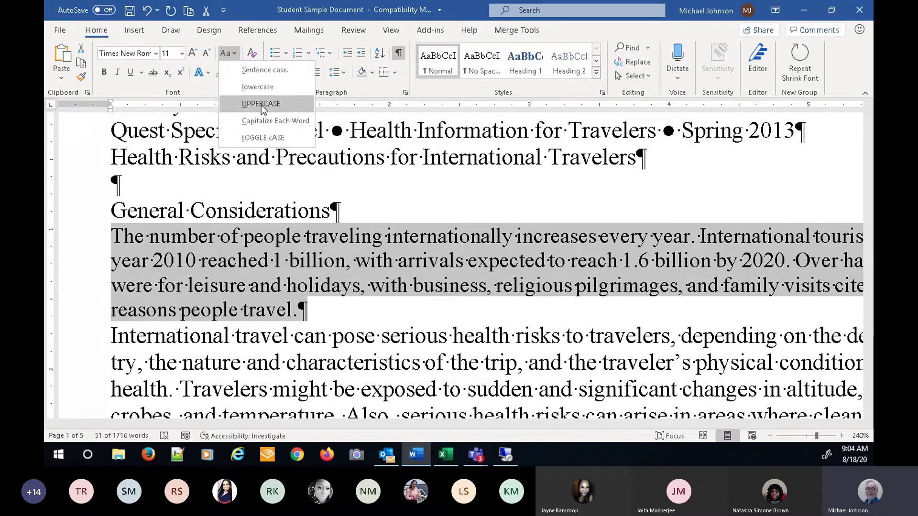
click(263, 87)
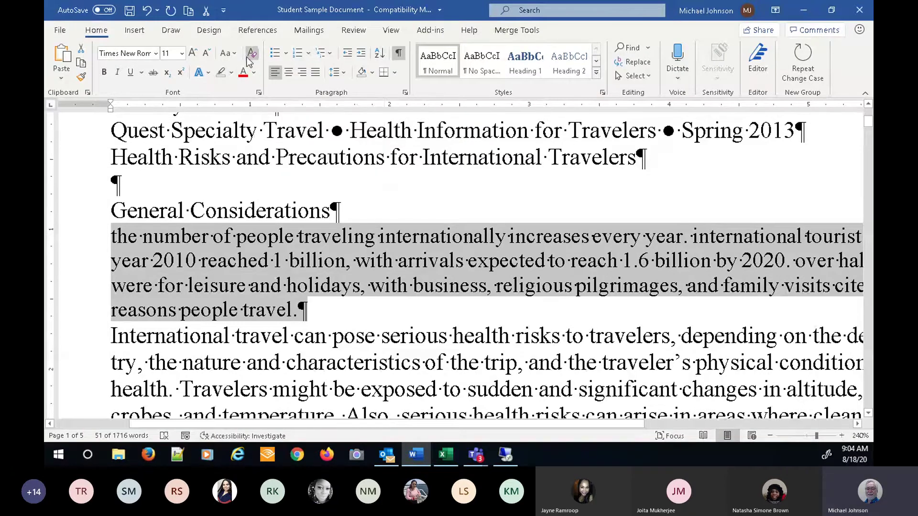
click(232, 55)
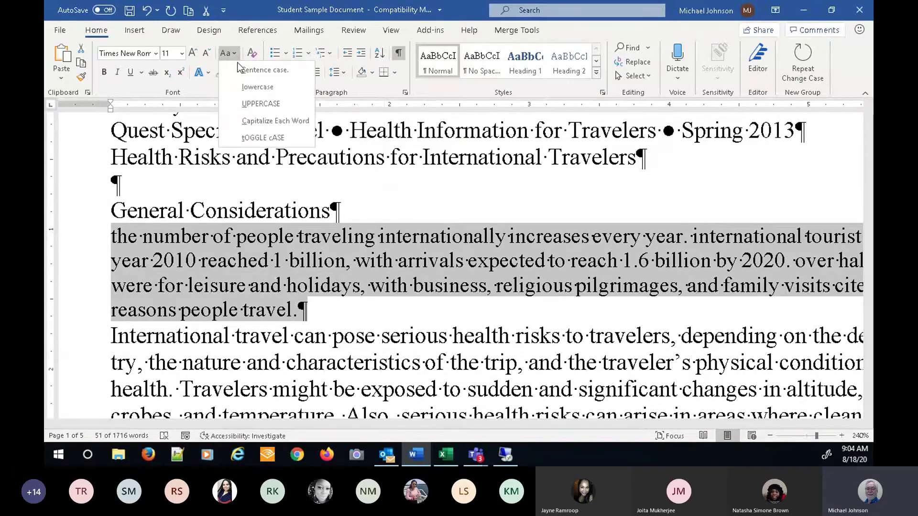
click(260, 103)
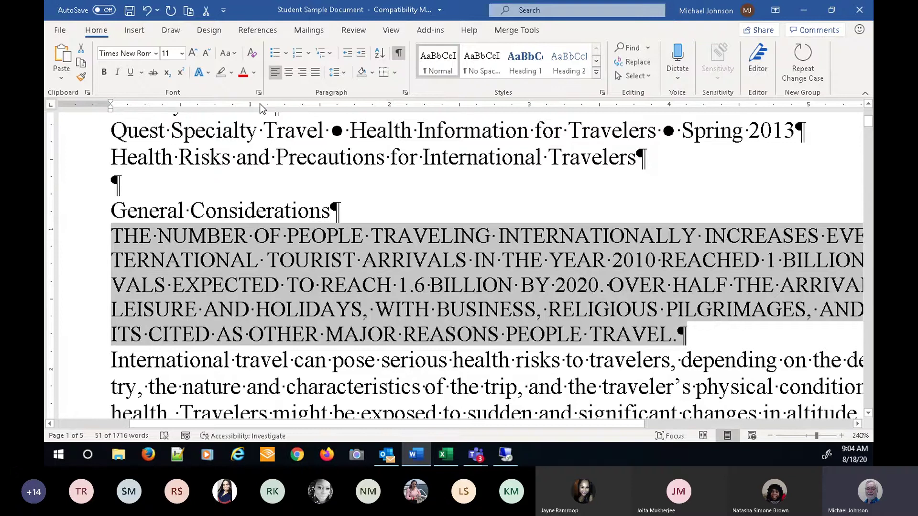
- Try Capitalize Each Word and tOGGLE cASE, then settle on Sentence case
click(234, 53)
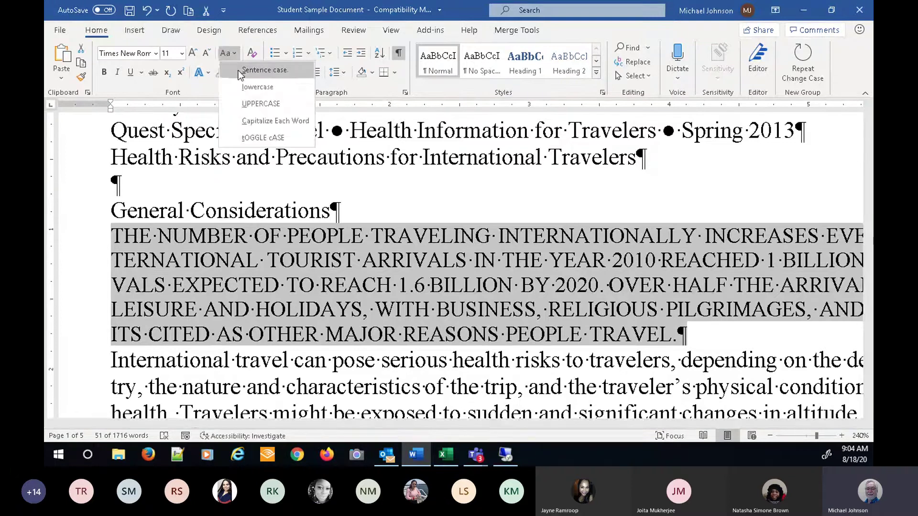
click(258, 121)
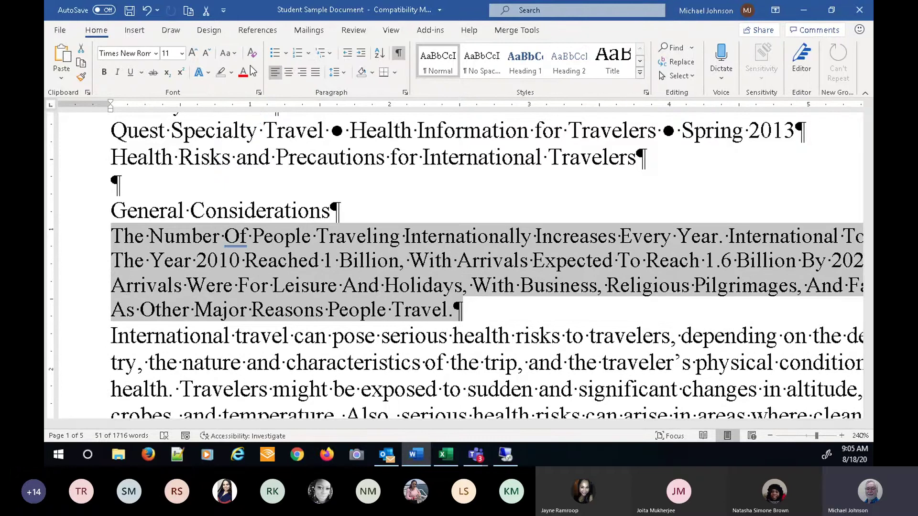
click(227, 53)
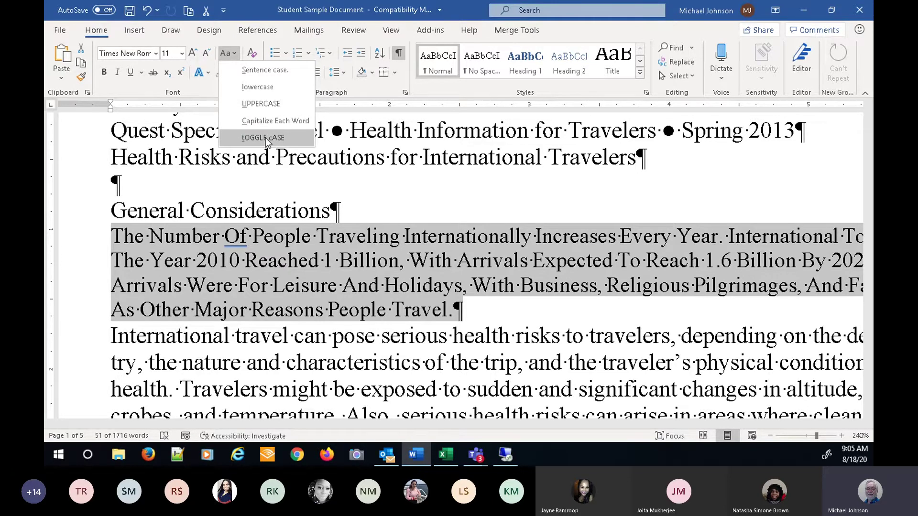
click(265, 138)
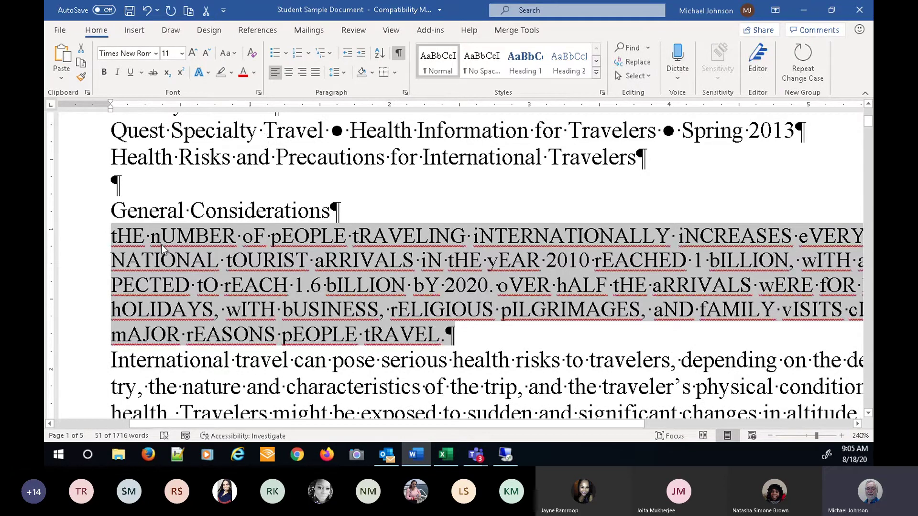
click(235, 54)
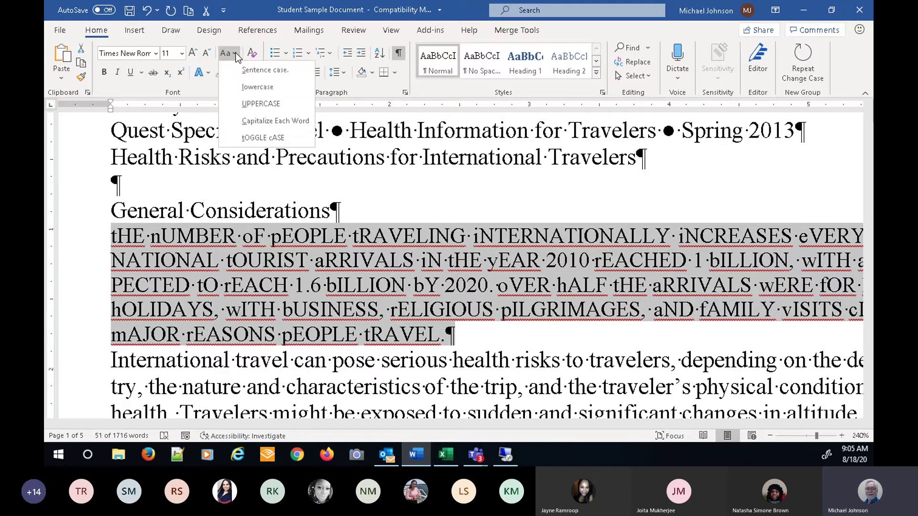
click(254, 70)
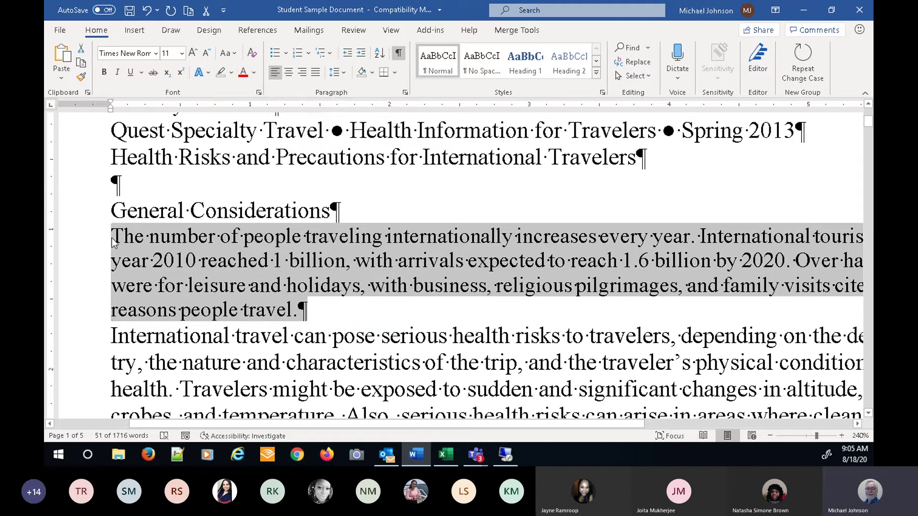
- Make 'The number' red and bold, then clear all its formatting
drag(113, 241, 199, 234)
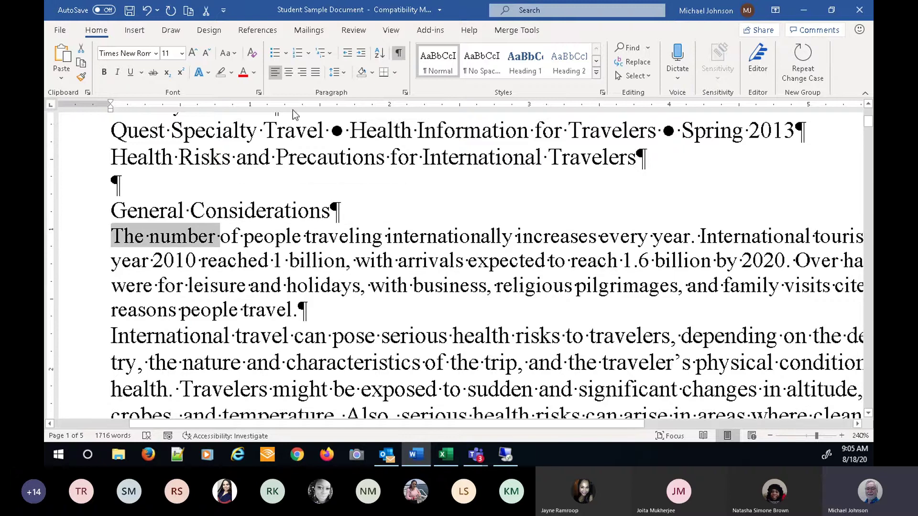
click(244, 74)
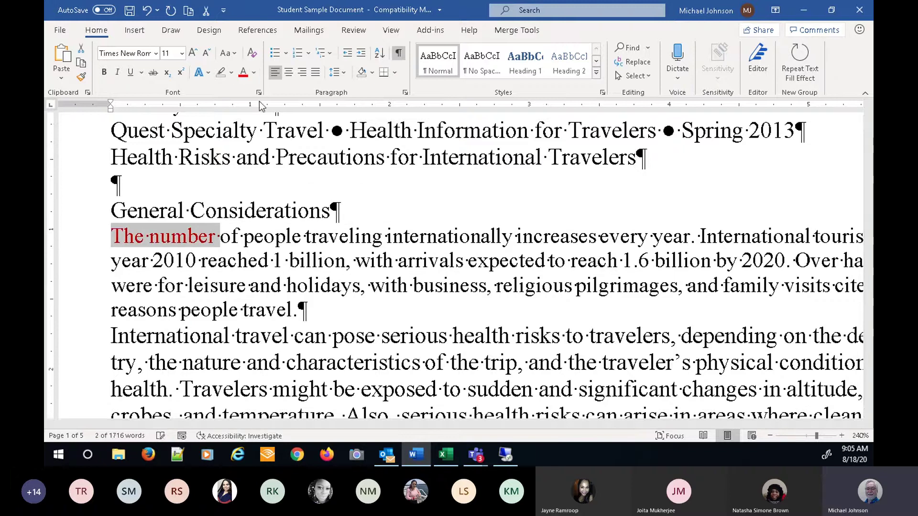
click(103, 72)
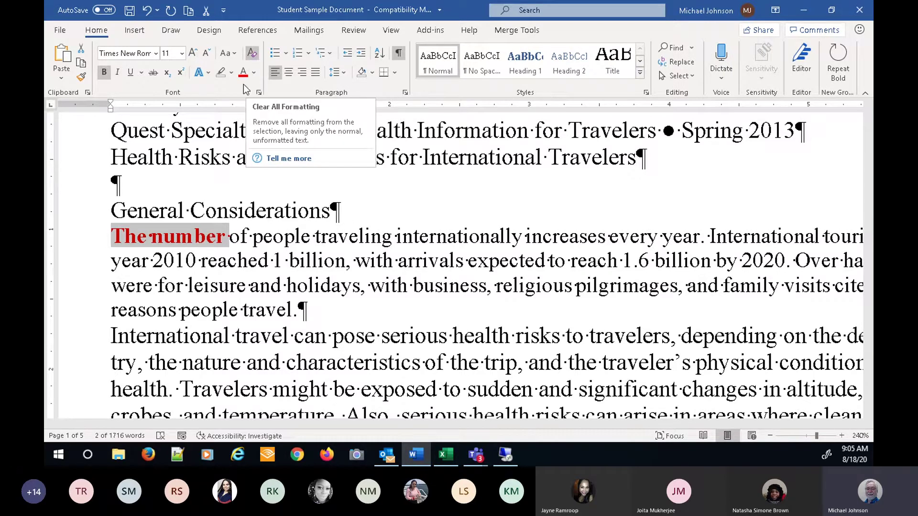
click(253, 53)
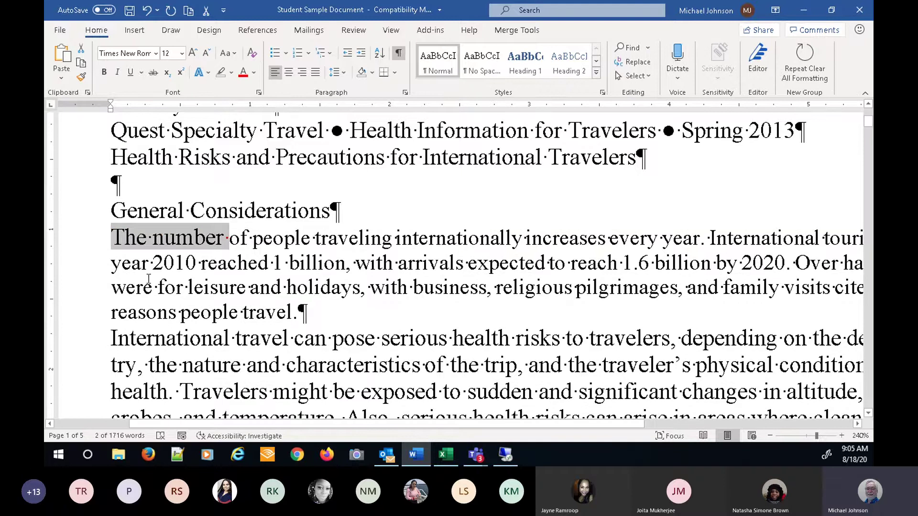
- Select across both body paragraphs, deselect, and hide the paragraph marks
drag(149, 279, 539, 395)
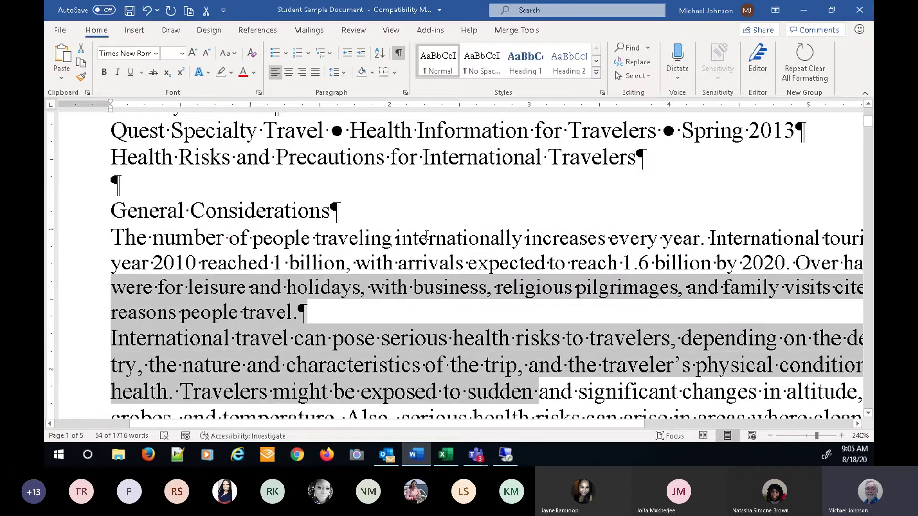
click(357, 245)
click(398, 53)
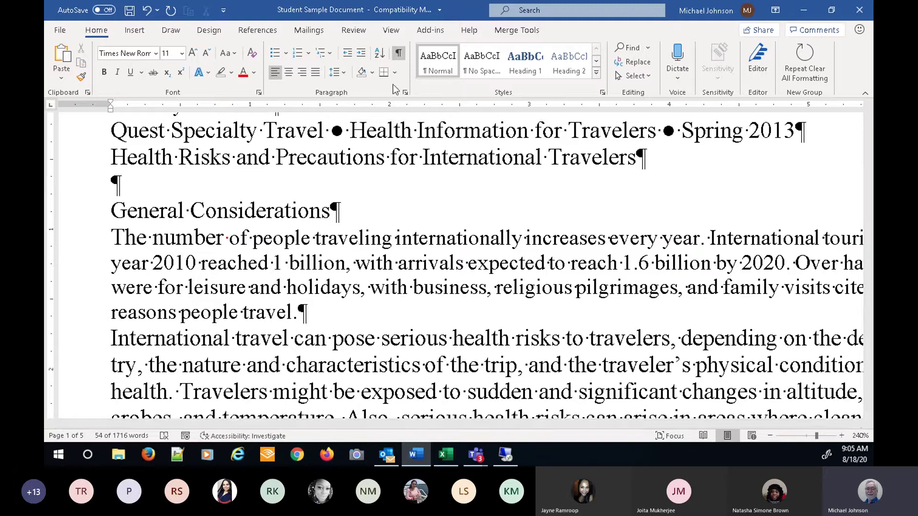
- Select the word 'number', then the whole paragraph, then the text up to 'increases' by dragging
click(341, 240)
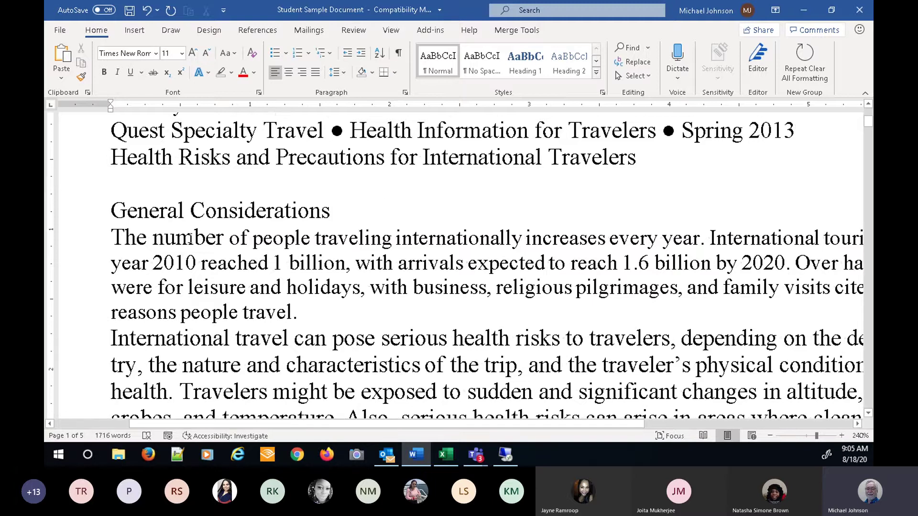
double_click(192, 238)
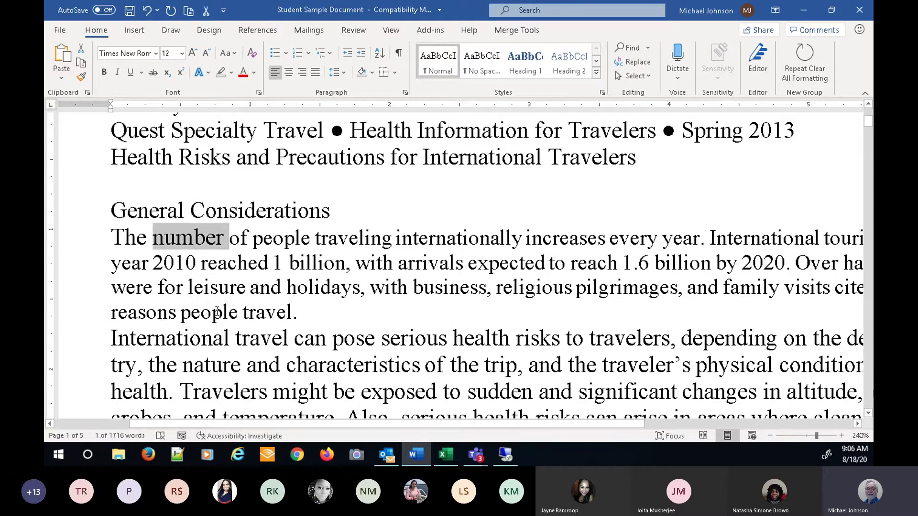
triple_click(191, 240)
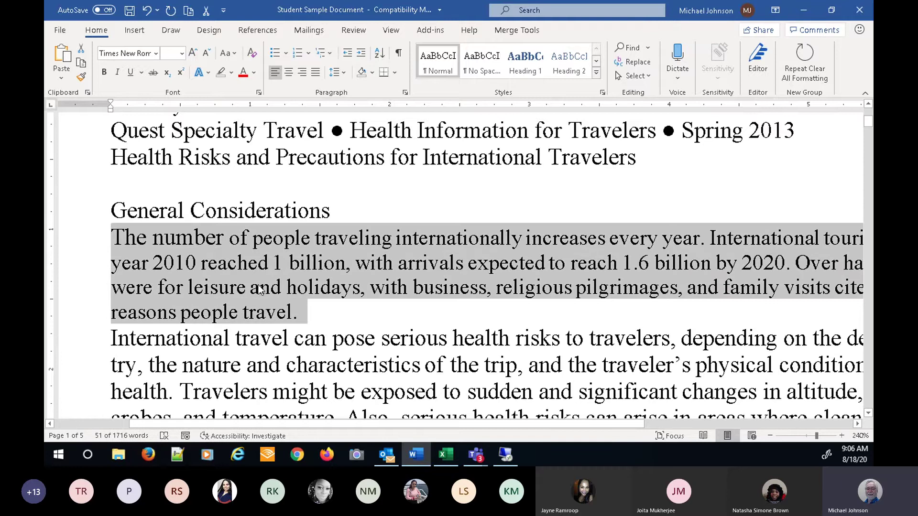
click(362, 209)
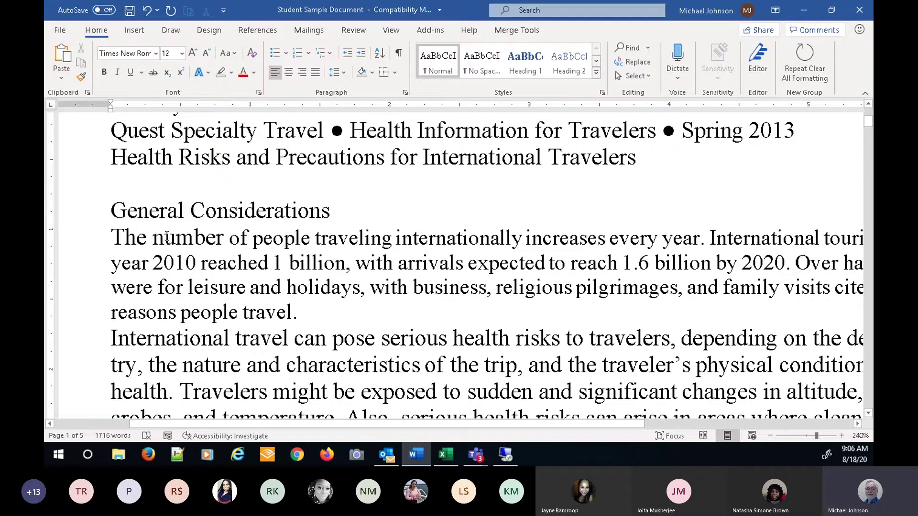
drag(113, 238, 422, 241)
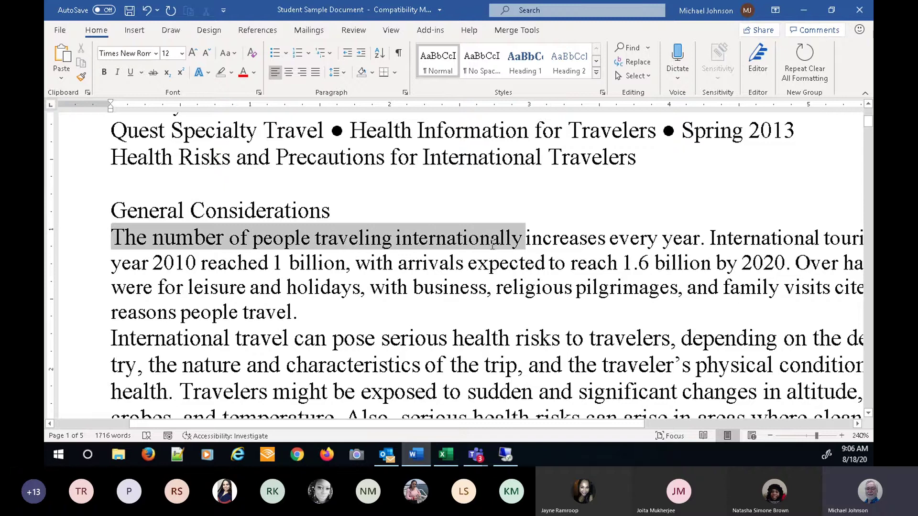
drag(516, 245, 533, 245)
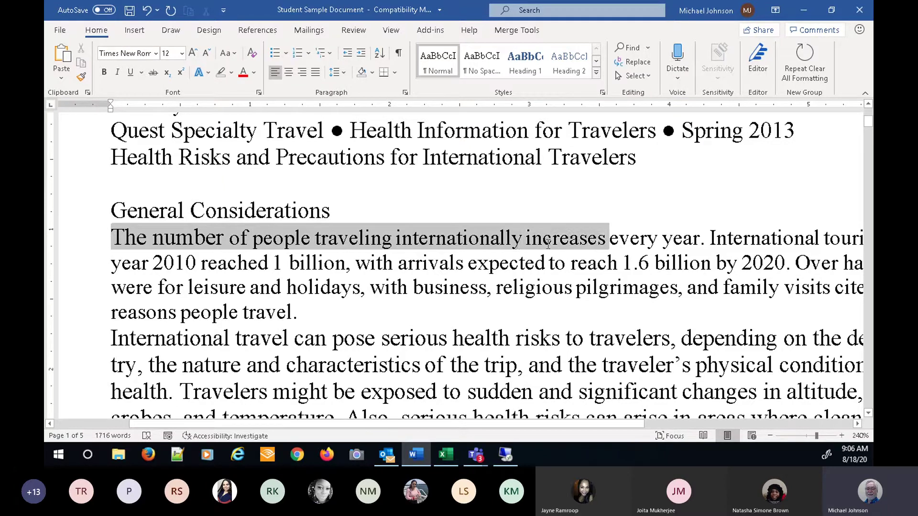
drag(548, 244, 547, 244)
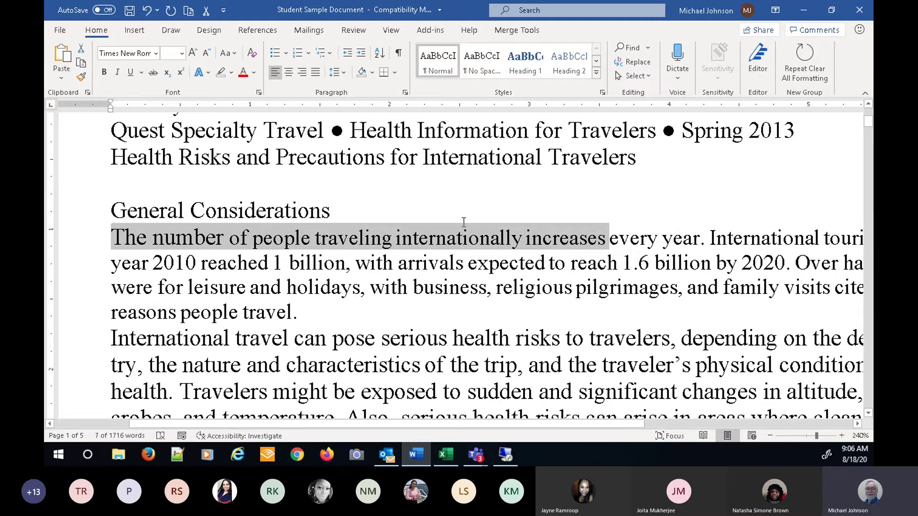
click(408, 244)
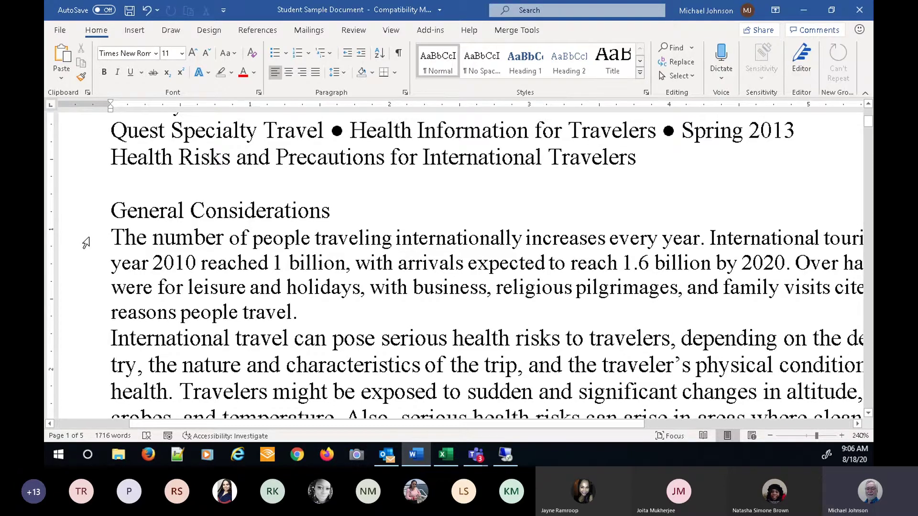
- Select the paragraph's four lines from the left margin and extend upward with Ctrl+Shift+Up
click(85, 243)
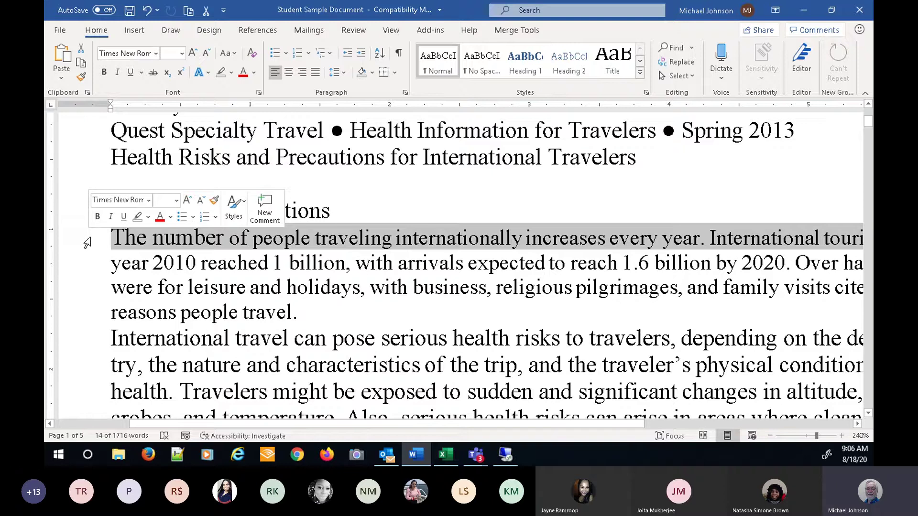
mouse_move(87, 244)
mouse_down()
mouse_move(82, 430)
mouse_move(68, 248)
mouse_move(74, 138)
mouse_move(95, 313)
mouse_up()
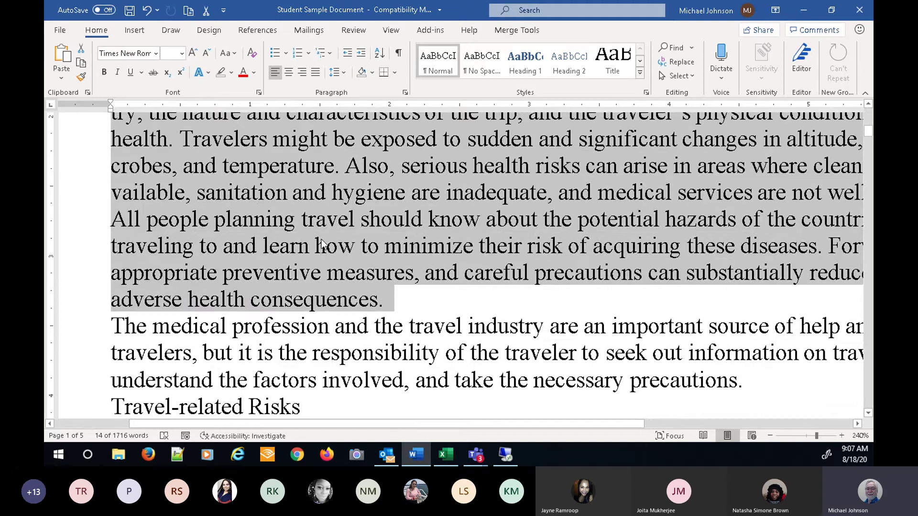
key(ctrl+shift+Up)
key(ctrl+shift+Up)
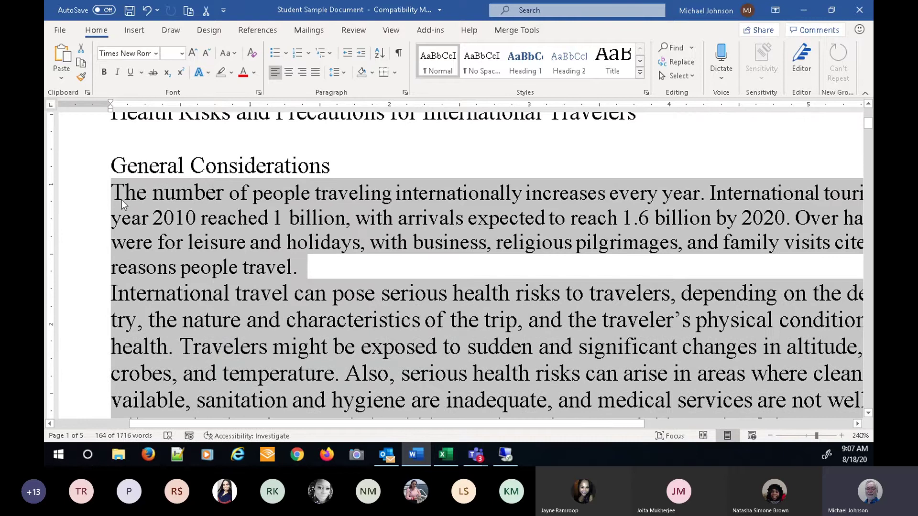
click(194, 194)
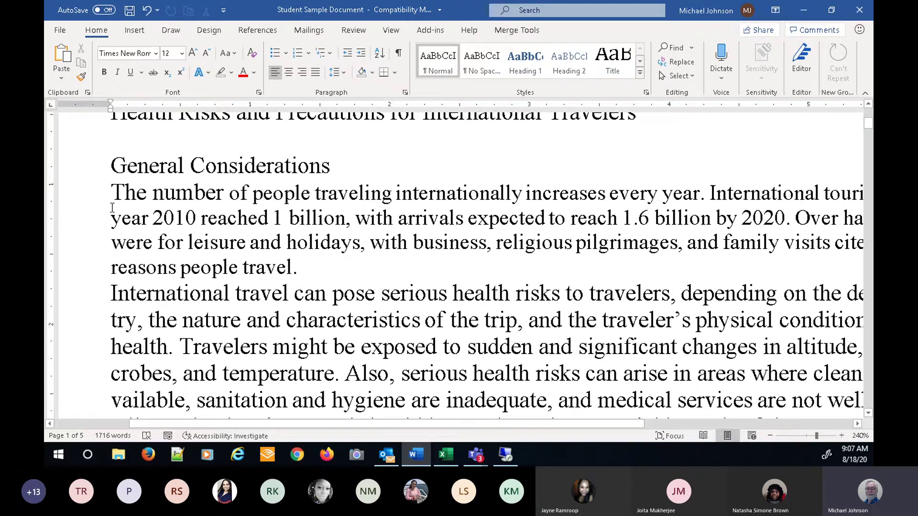
- Select the first General Considerations paragraph from the left margin and dismiss its shortcut menu
click(83, 203)
drag(82, 203, 86, 275)
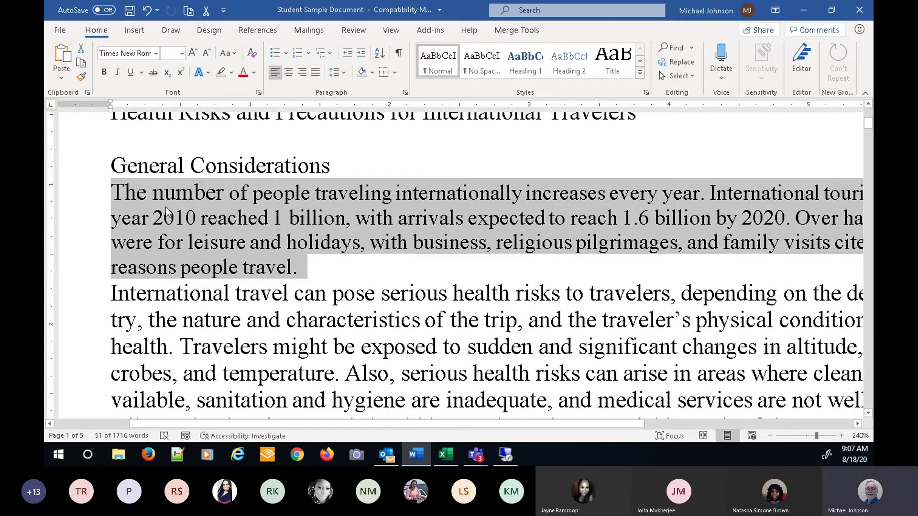
right_click(196, 196)
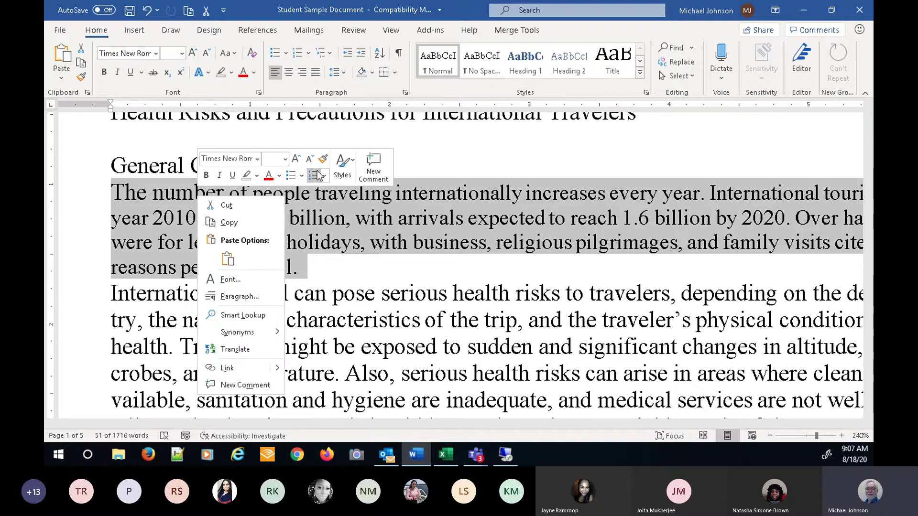
click(117, 196)
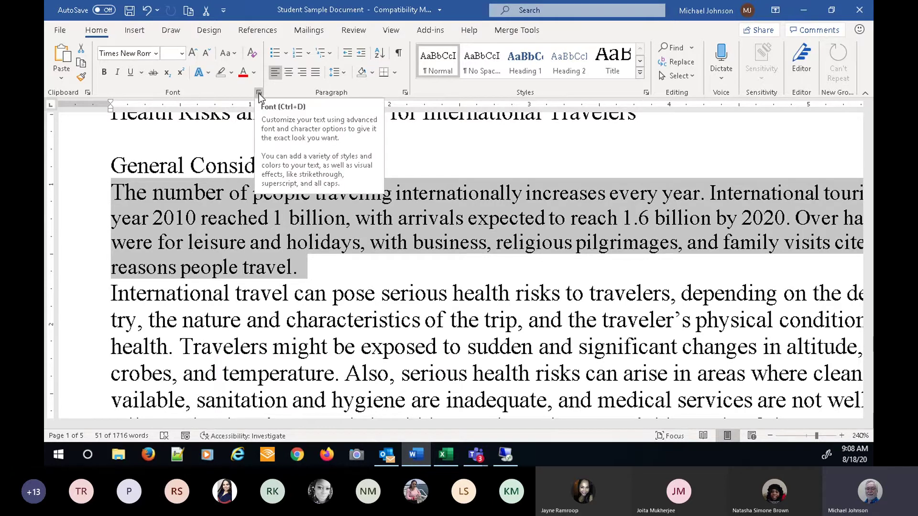
- In the Font dialog, preview the paragraph in italic, bold and bold italic
click(259, 94)
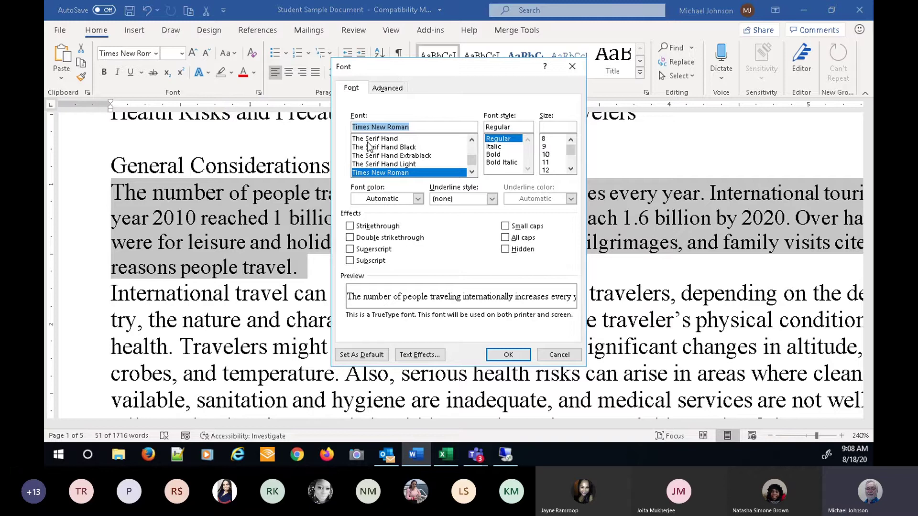
click(498, 147)
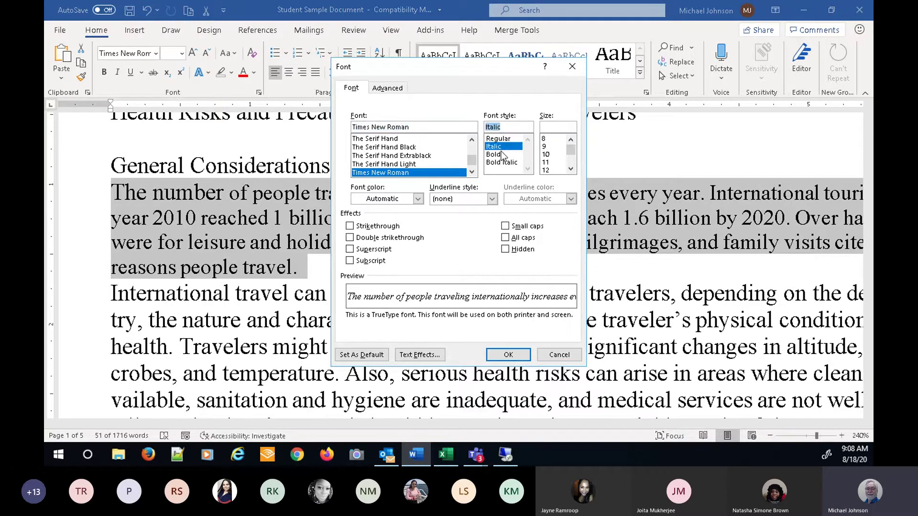
click(495, 154)
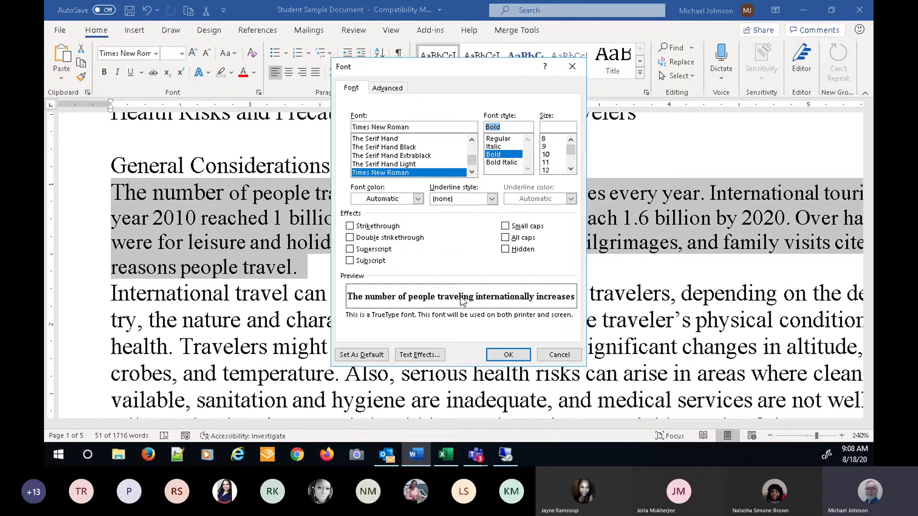
click(502, 163)
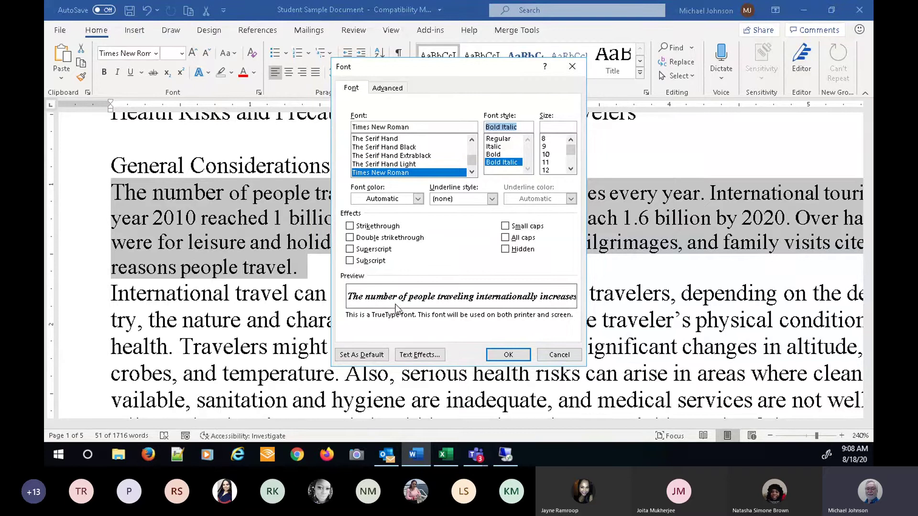
- Set the font colour to olive green and view the Advanced character spacing options
click(418, 199)
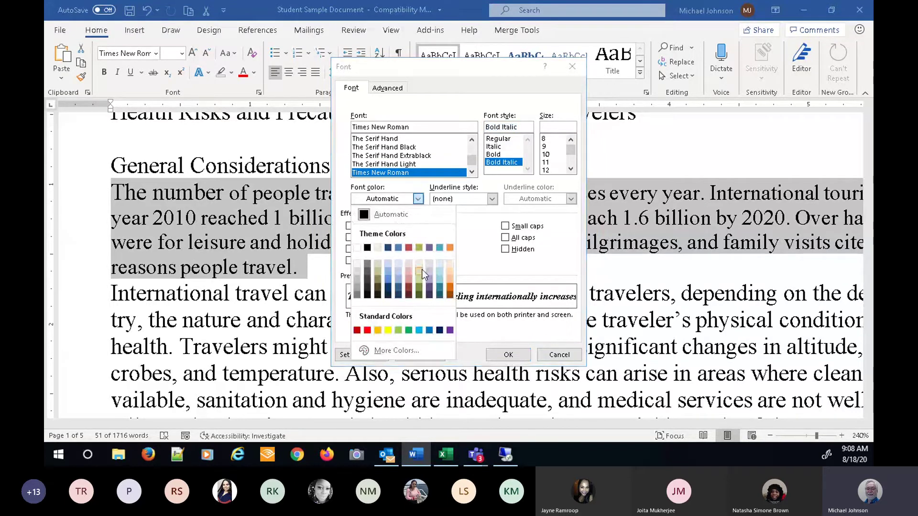
click(419, 286)
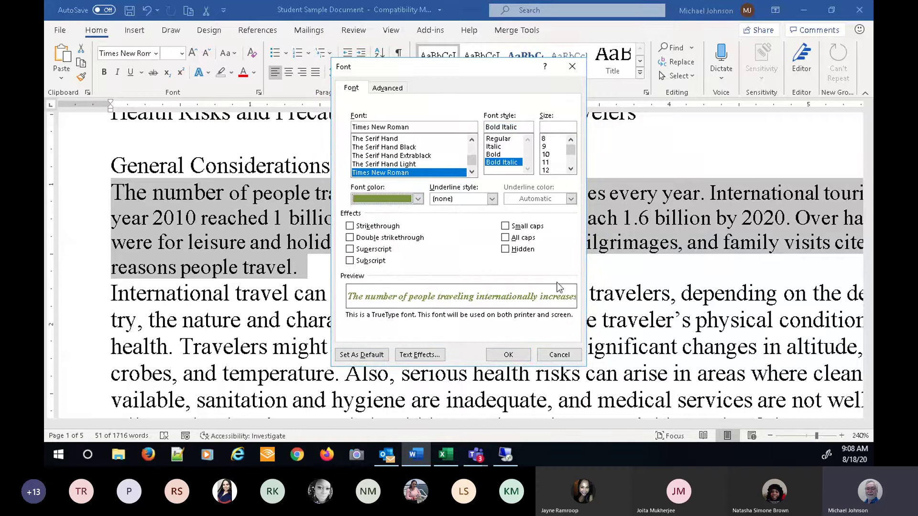
click(493, 201)
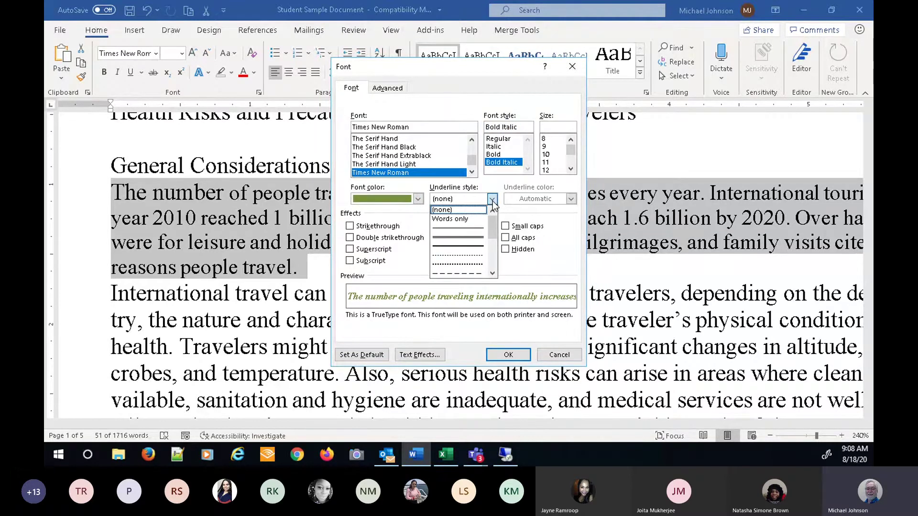
click(573, 203)
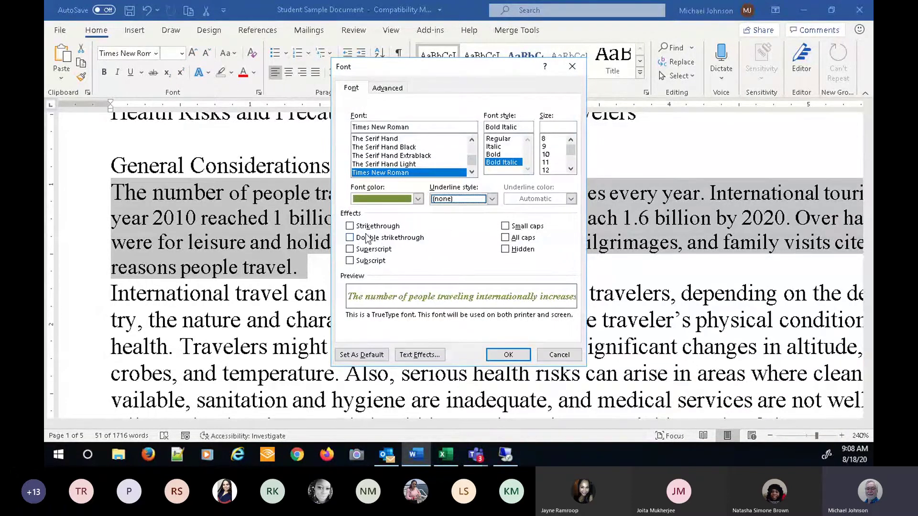
click(391, 88)
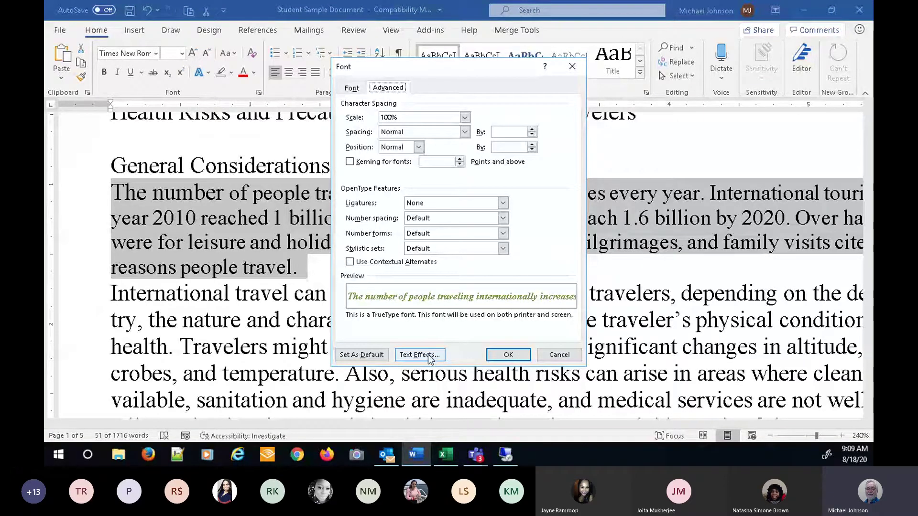
- Try a gradient text fill in Text Effects, then cancel the Font dialog leaving the paragraph unchanged
click(430, 359)
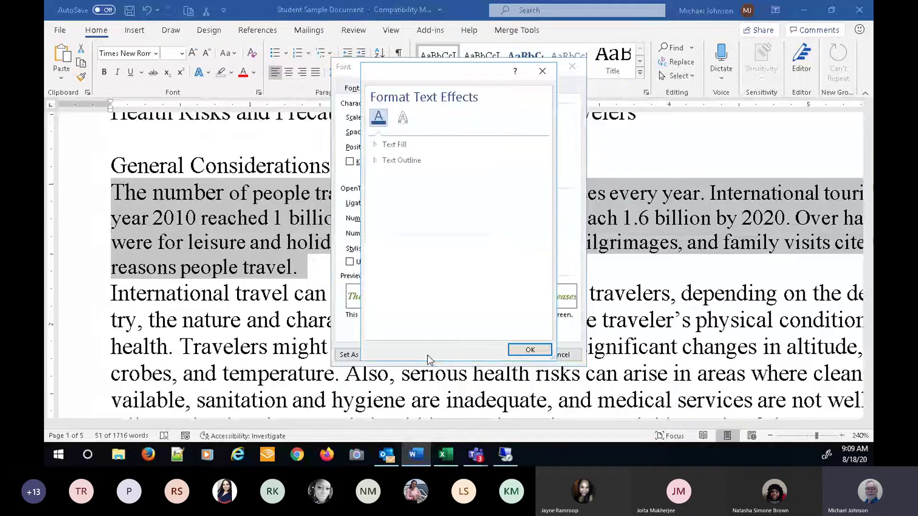
click(376, 146)
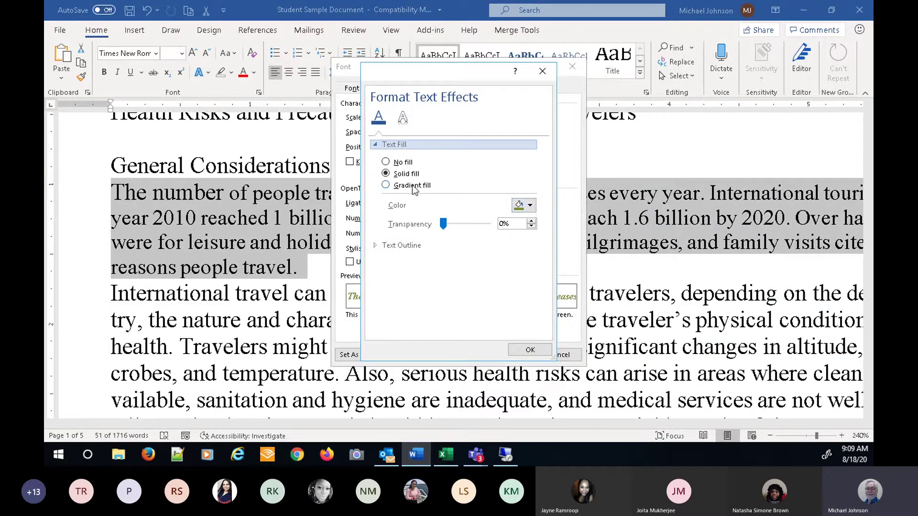
click(386, 185)
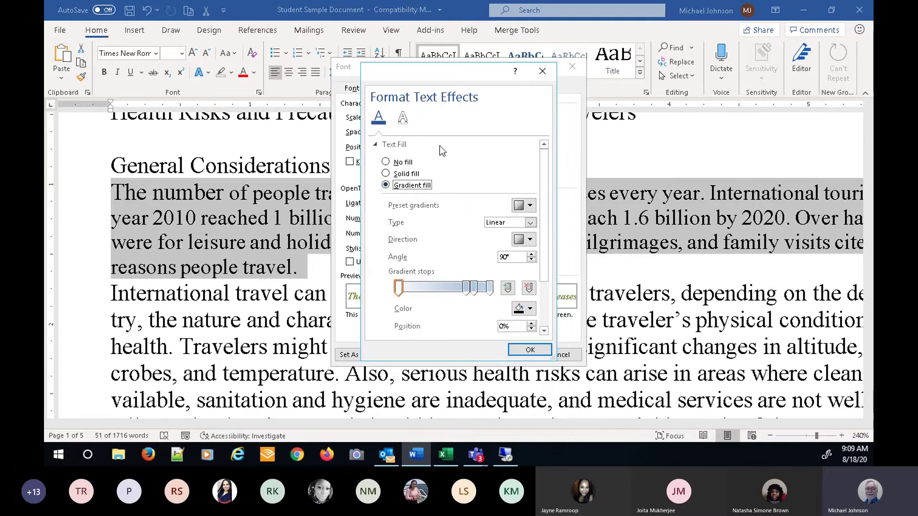
click(405, 120)
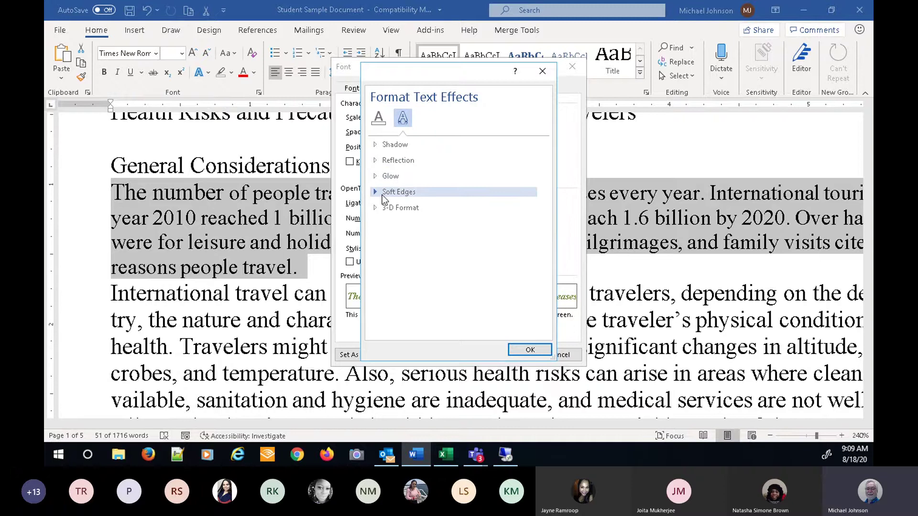
click(523, 351)
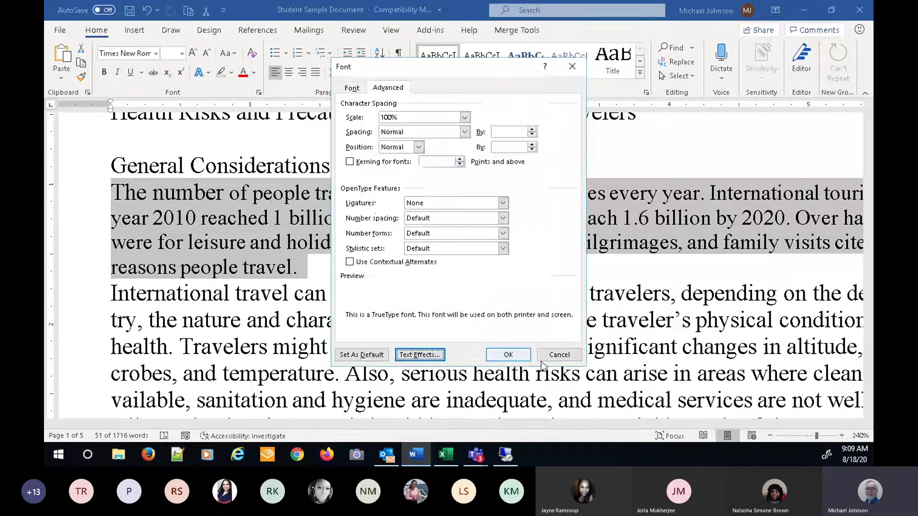
click(558, 354)
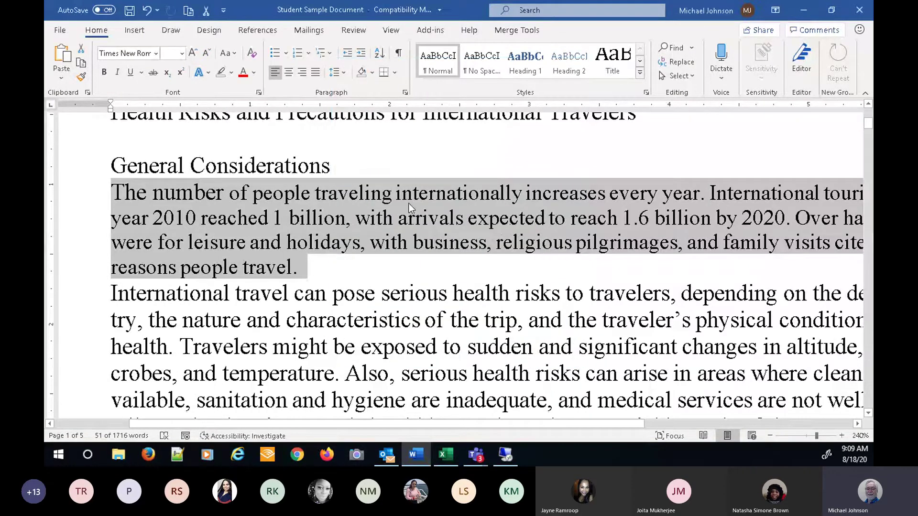
- Select the General Considerations heading and show the Text Effects and Typography gallery
click(187, 150)
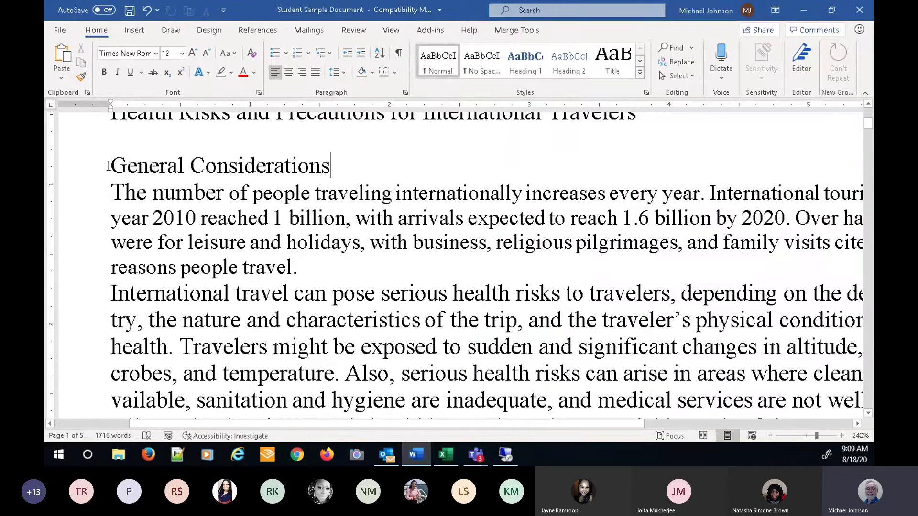
drag(111, 166, 305, 172)
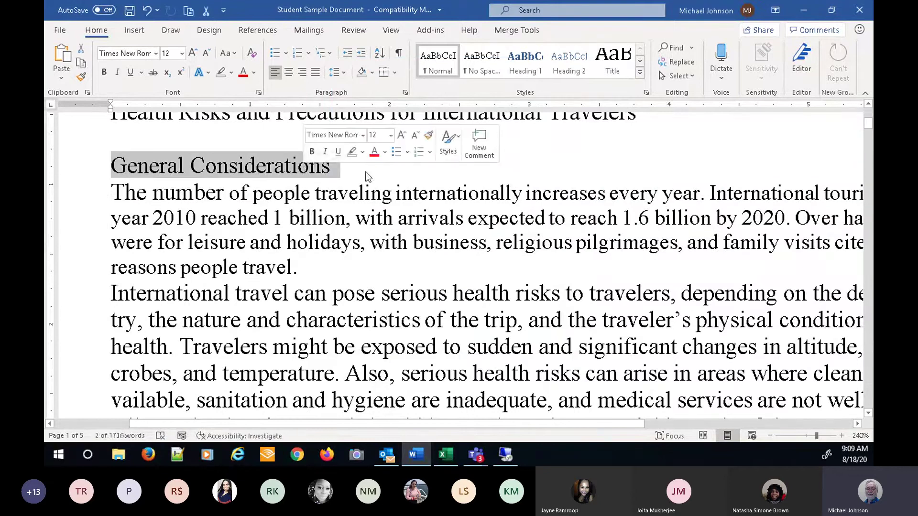
click(211, 71)
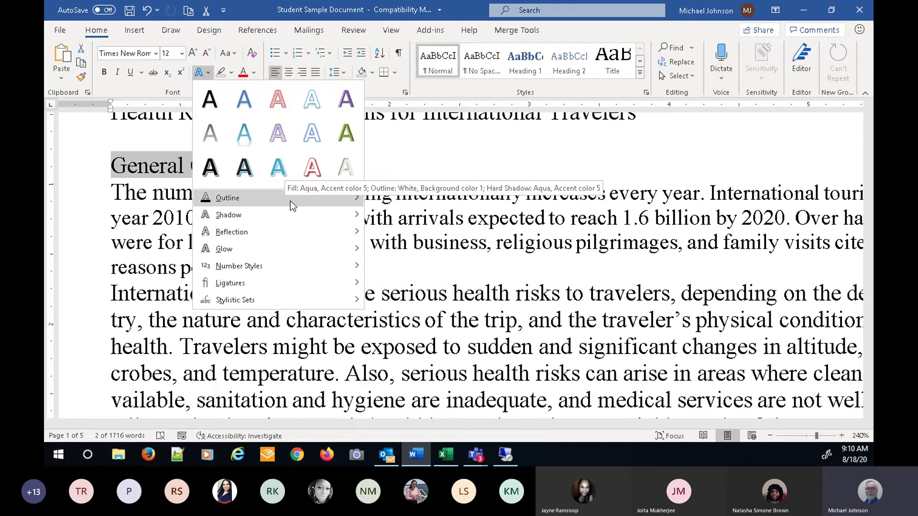
- Browse Outline, Shadow, Reflection, Glow, Number Styles, Ligatures and Stylistic Sets unapplied, then show highlight colours
mouse_move(356, 200)
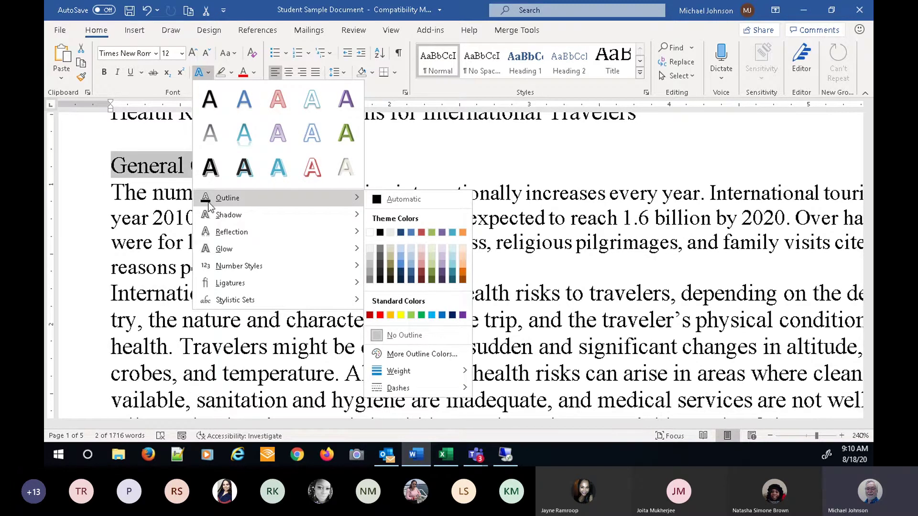
mouse_move(231, 214)
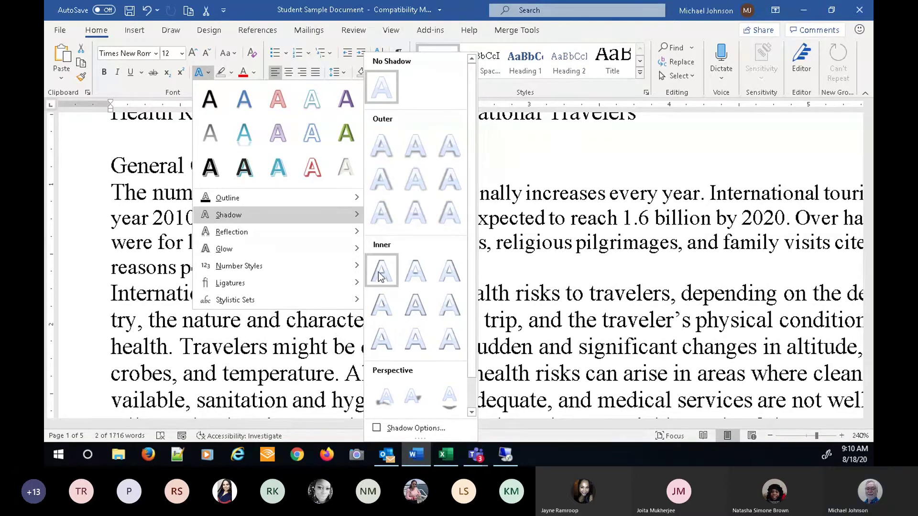
mouse_move(242, 232)
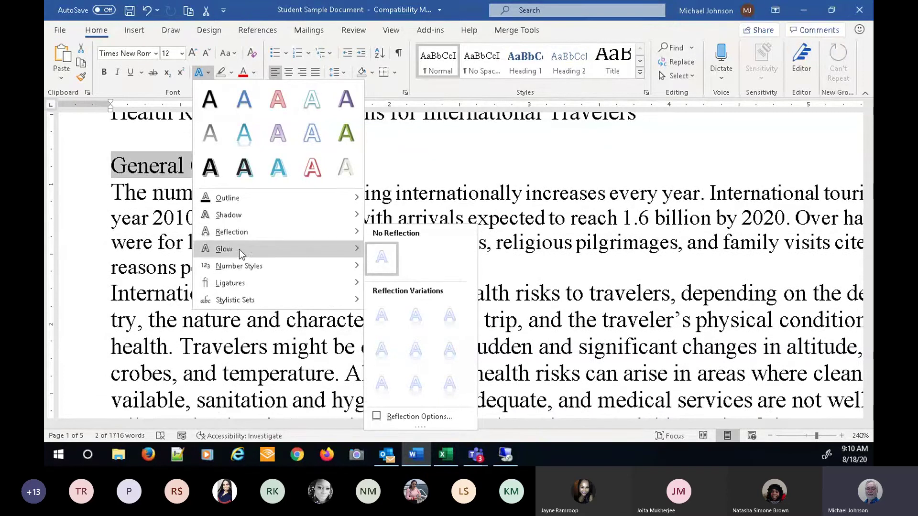
mouse_move(237, 250)
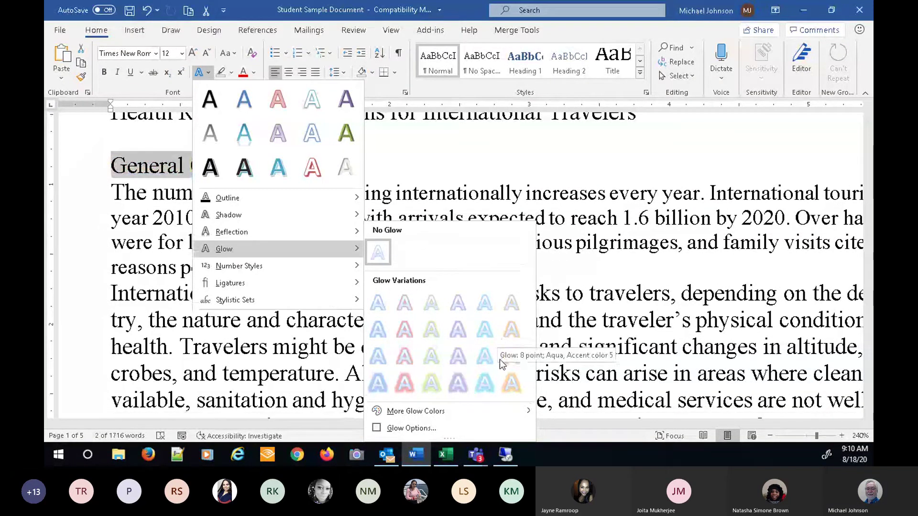
mouse_move(260, 265)
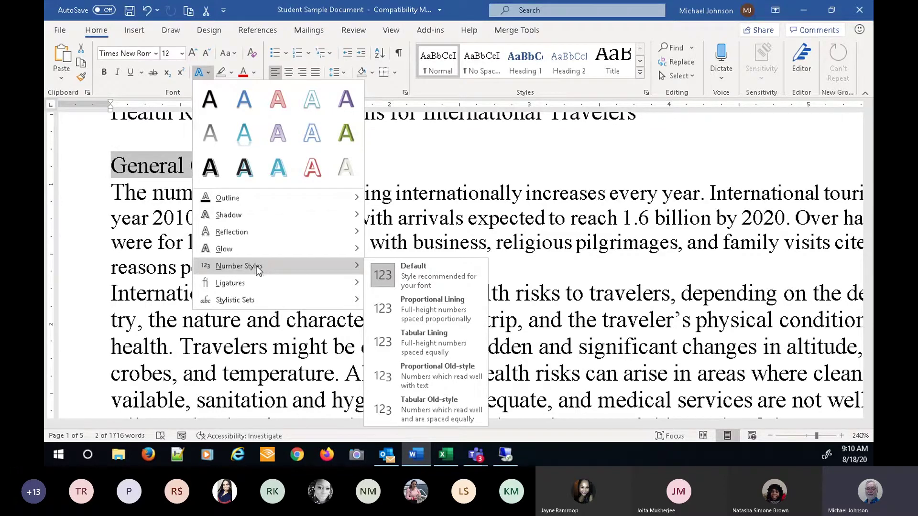
mouse_move(247, 283)
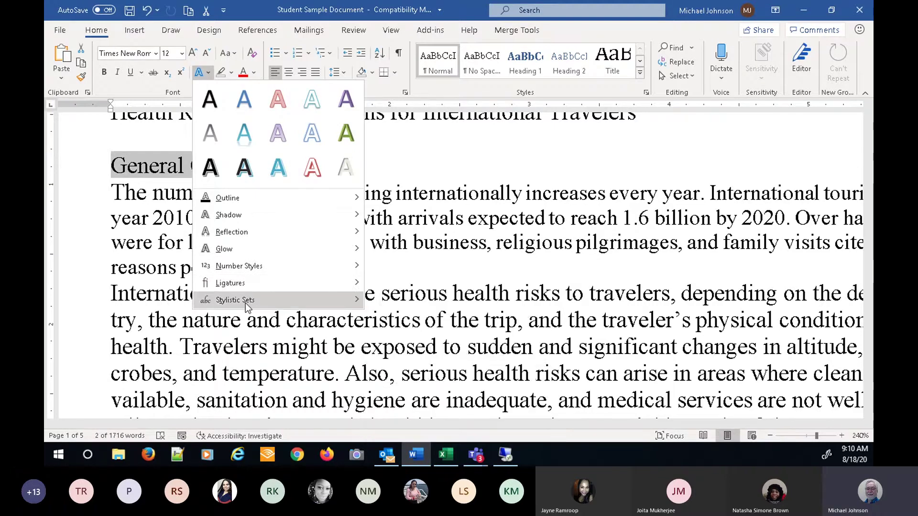
mouse_move(245, 303)
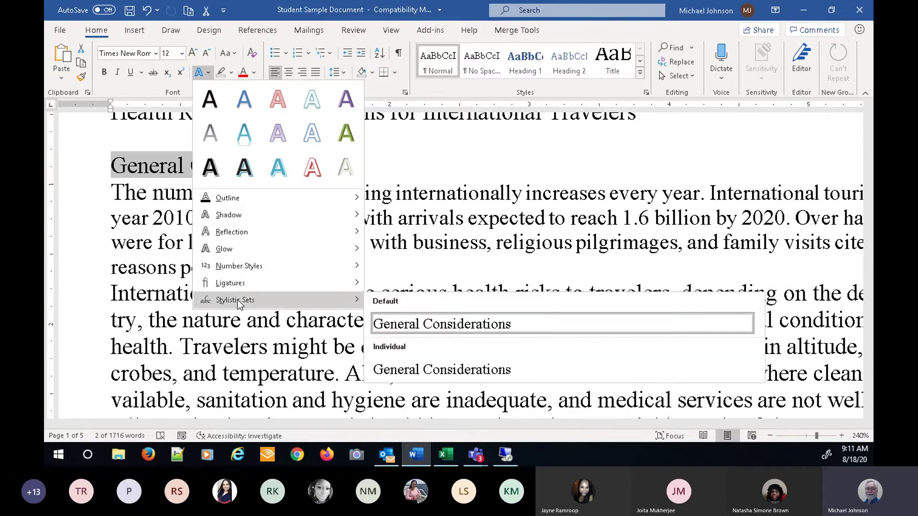
mouse_move(223, 265)
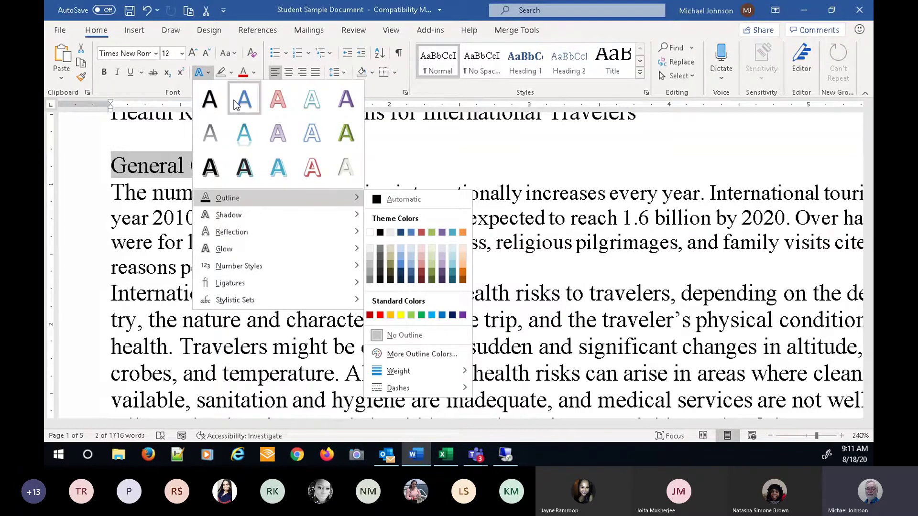
click(231, 73)
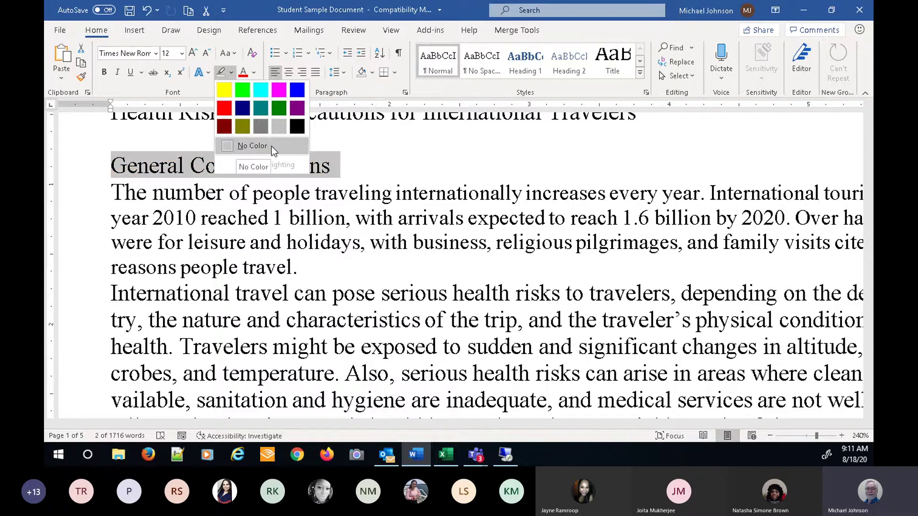
- Dismiss the highlight palette unchanged and show the Font Color choices for the heading
click(253, 71)
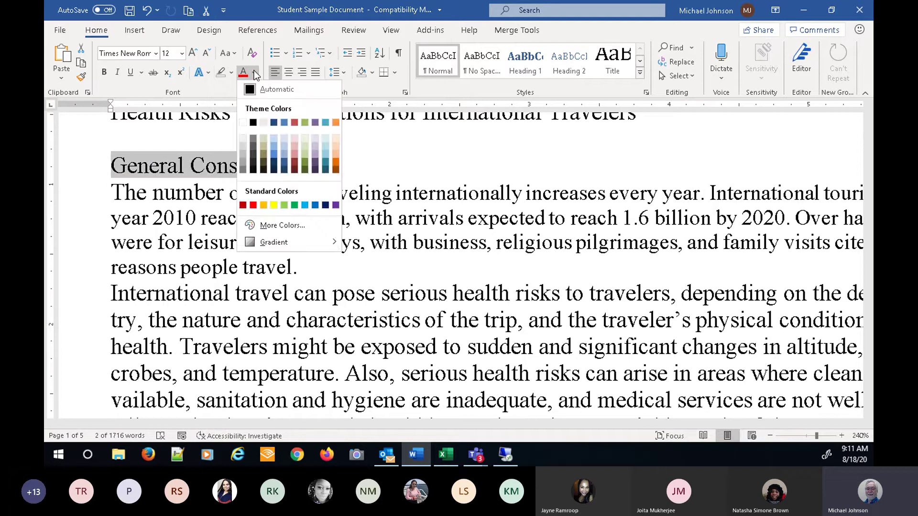
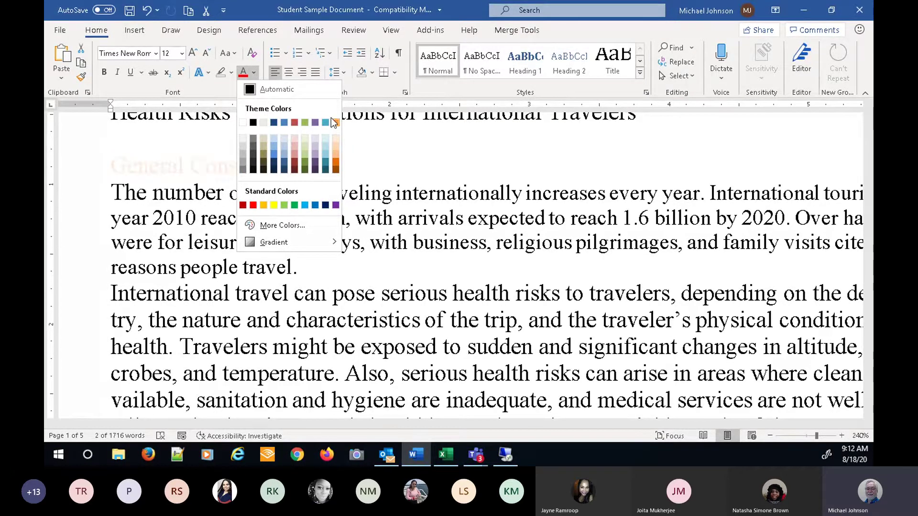
- Close the Font Color choices and switch to the Design options
click(204, 33)
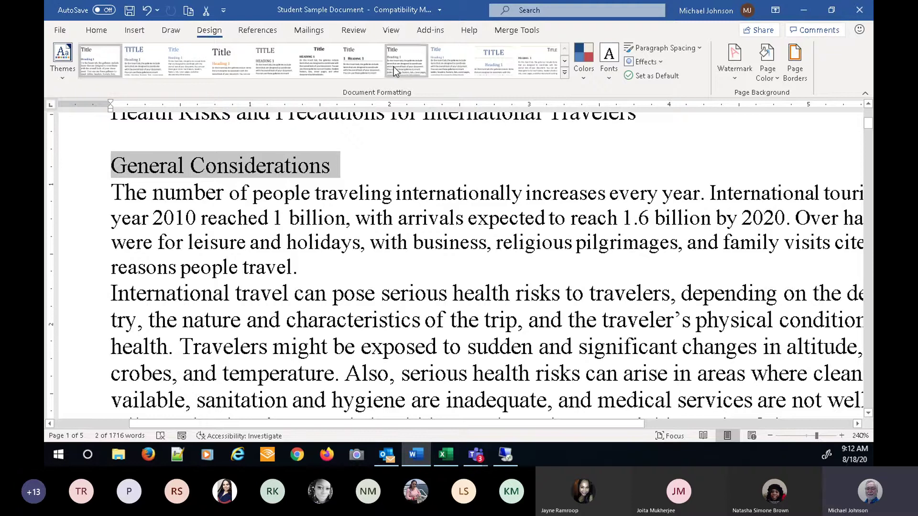
- Apply the Yellow colour scheme to the document, then go back to Home
click(579, 76)
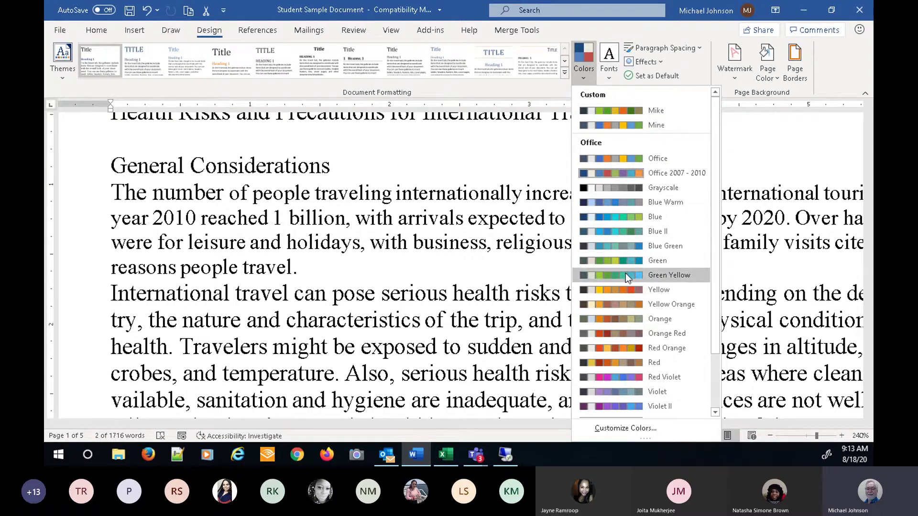
click(624, 288)
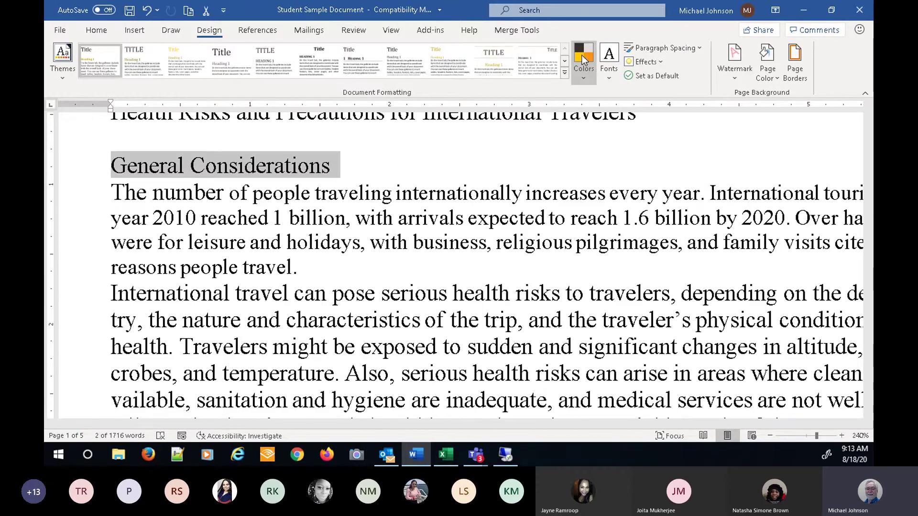
click(104, 31)
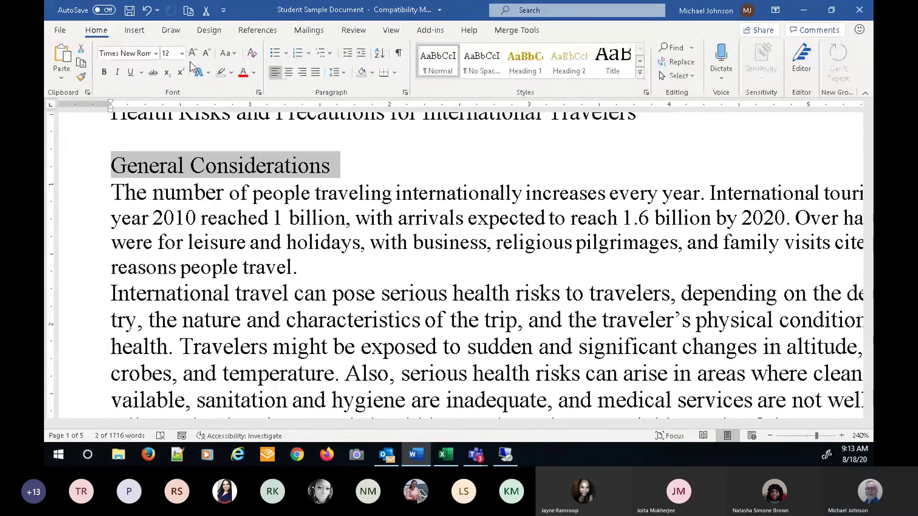
- Review the theme-based Font Color options, then return to the Design options
click(255, 73)
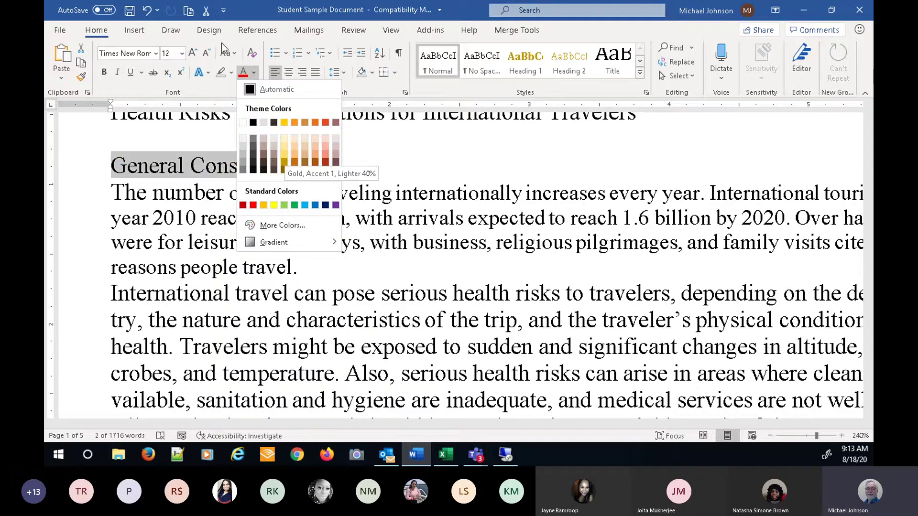
click(215, 32)
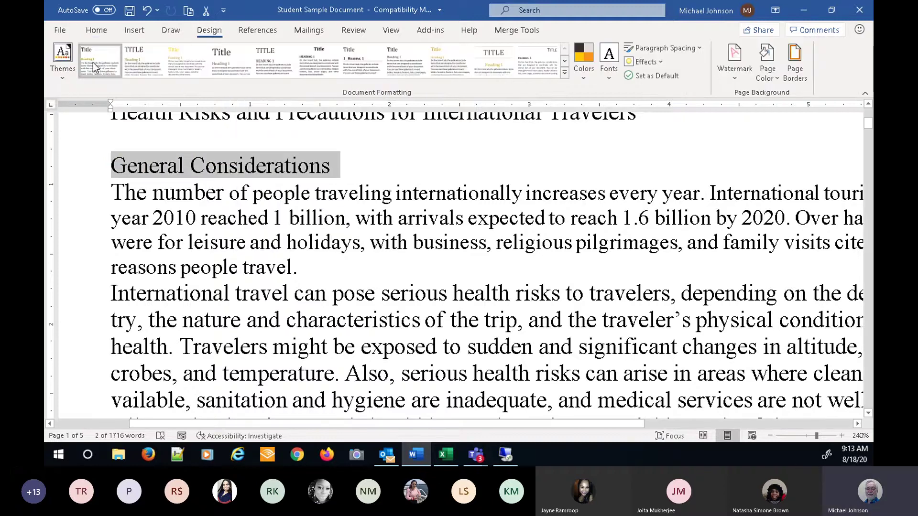
- Apply the Office theme, then try the Red colour scheme
click(61, 78)
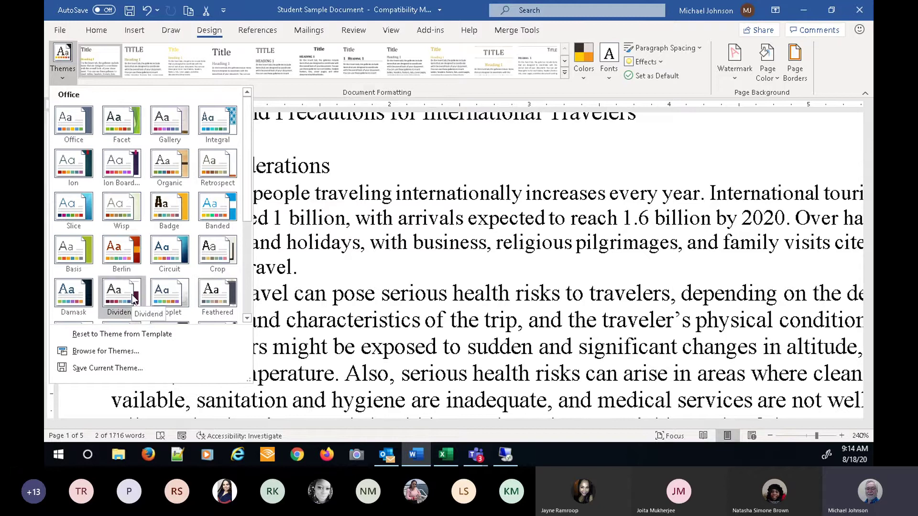
click(75, 124)
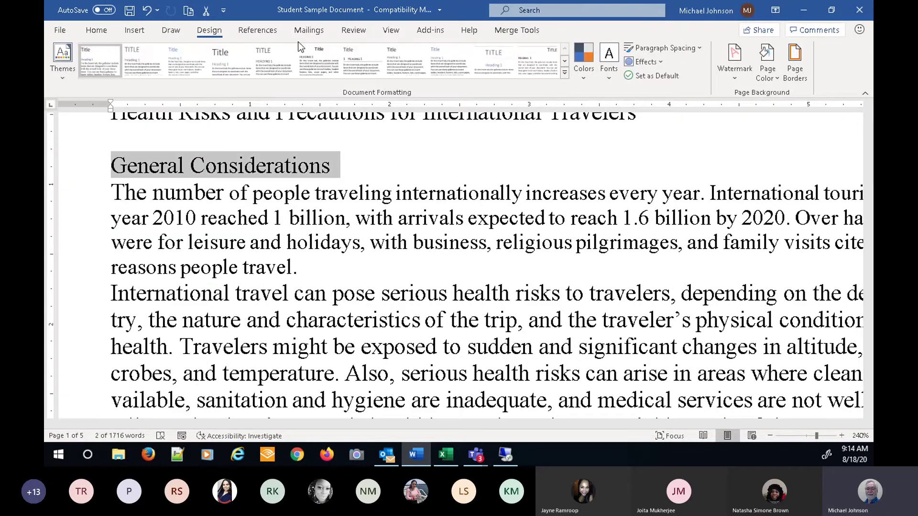
click(587, 76)
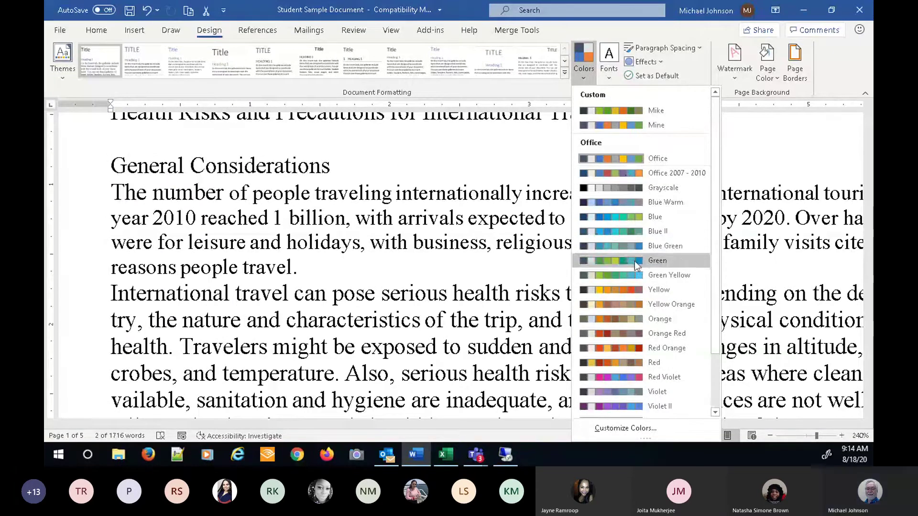
click(641, 364)
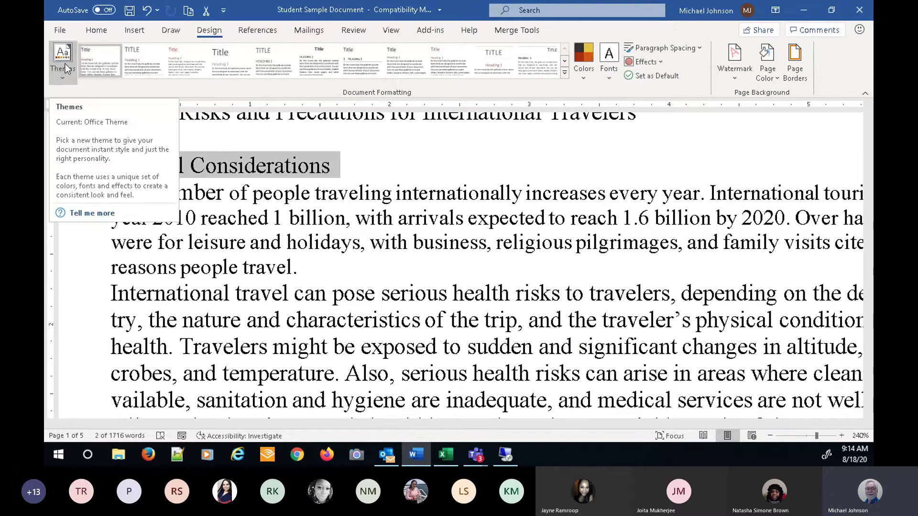
- Reset the document by reapplying the Office theme
click(65, 77)
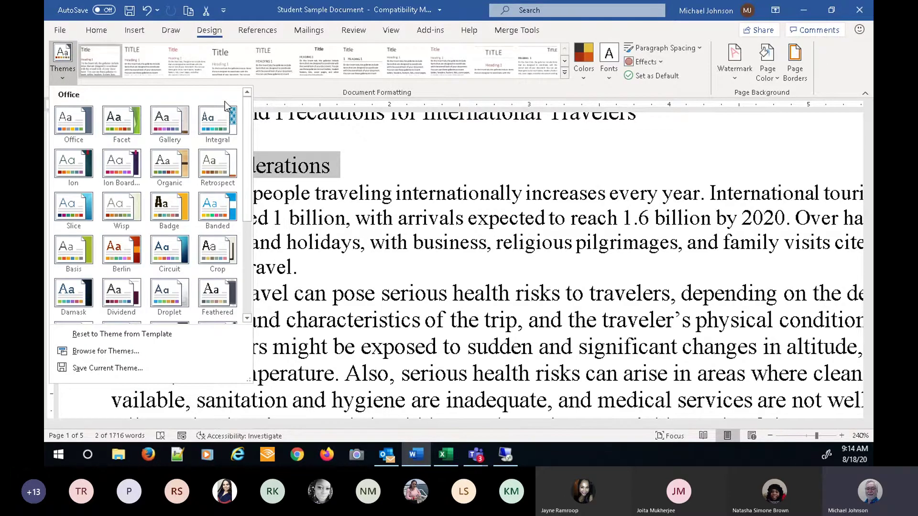
drag(247, 122, 257, 210)
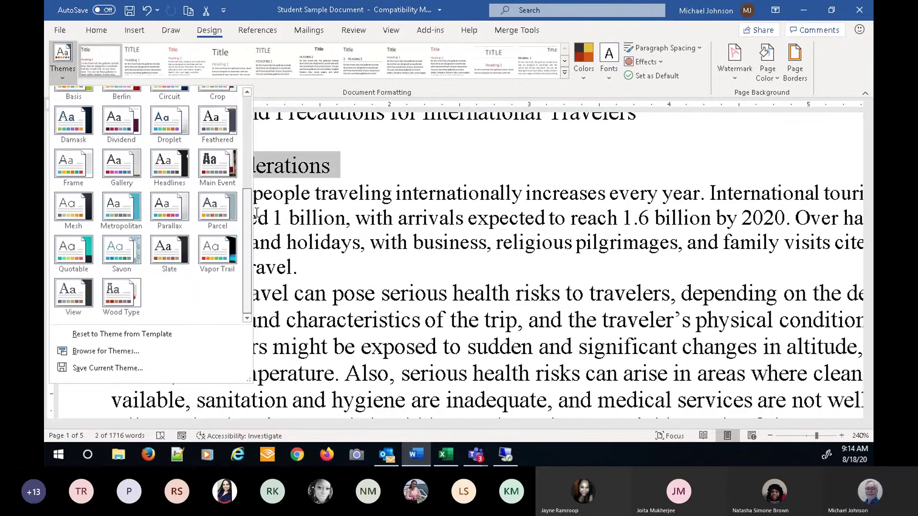
drag(247, 254, 254, 147)
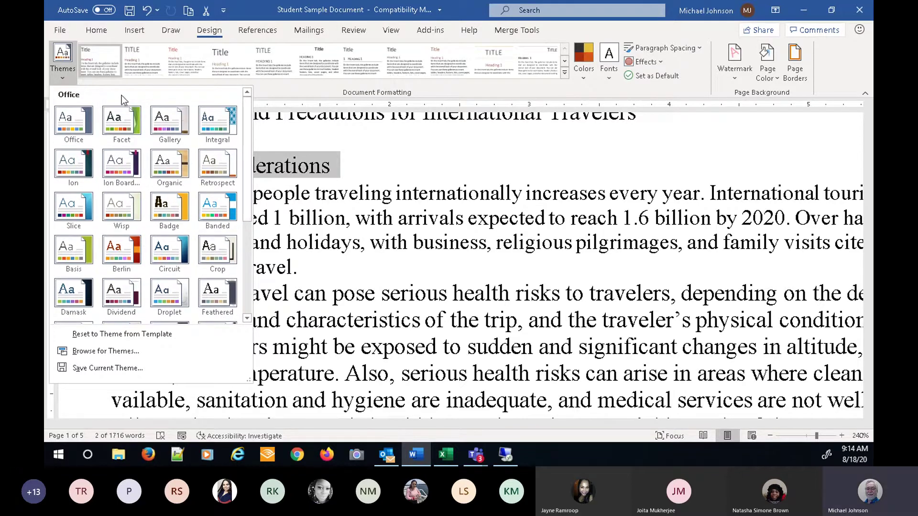
click(72, 122)
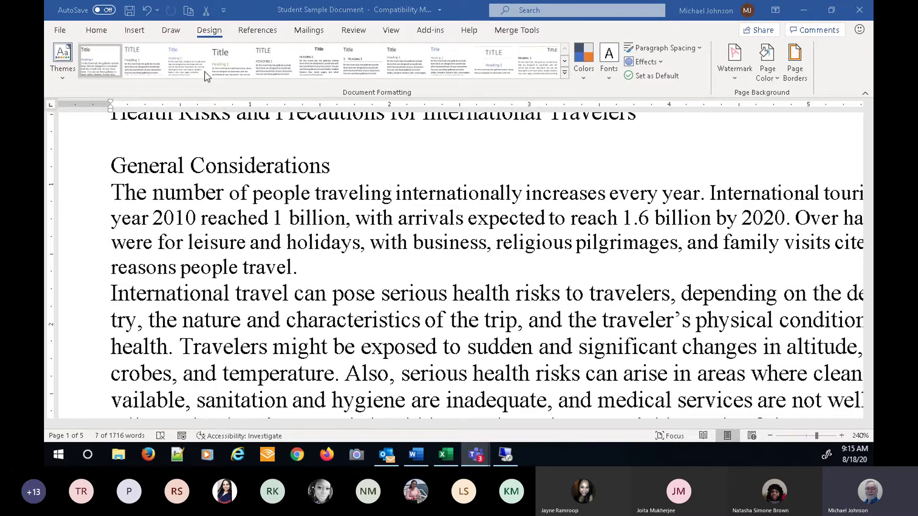
- Preview the Colors, Themes and style set galleries without applying any of them
click(583, 76)
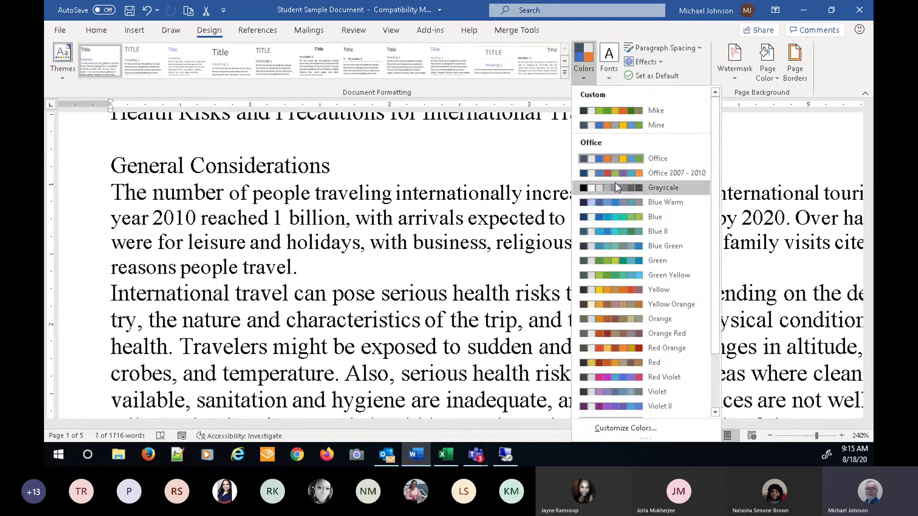
click(63, 79)
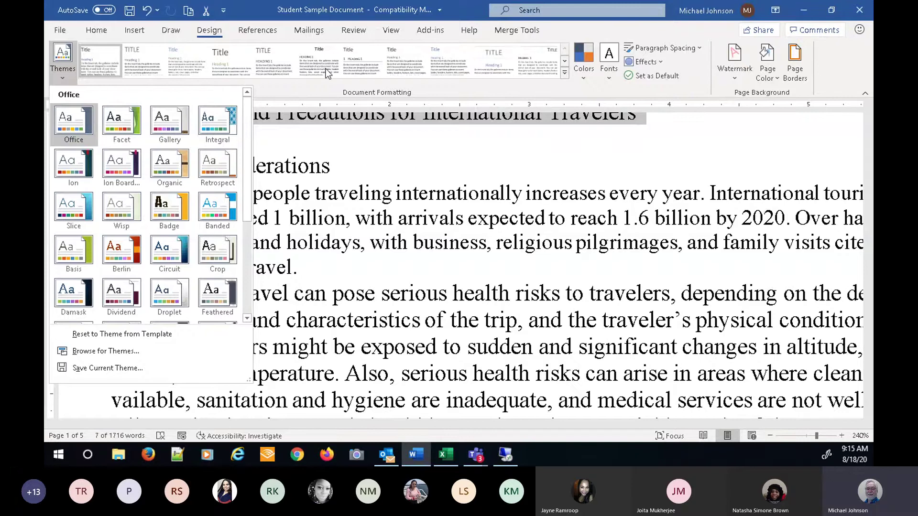
click(566, 75)
click(565, 76)
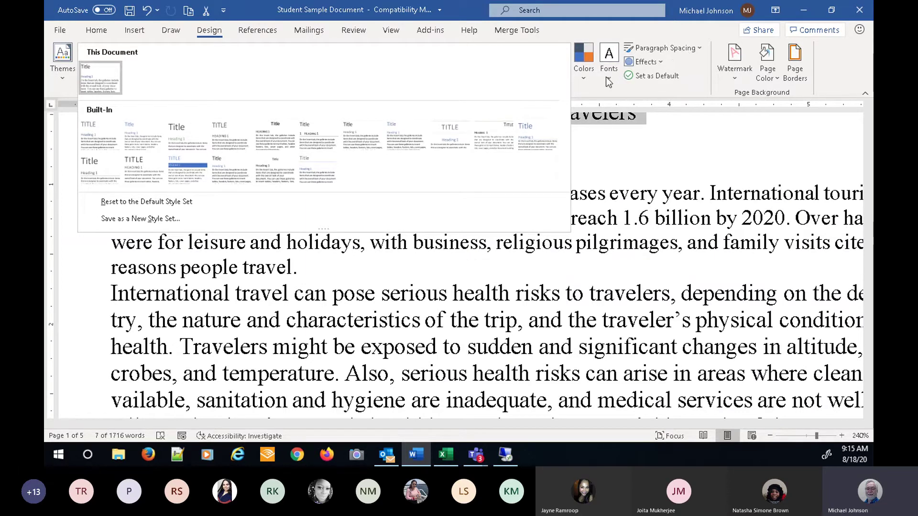
click(62, 56)
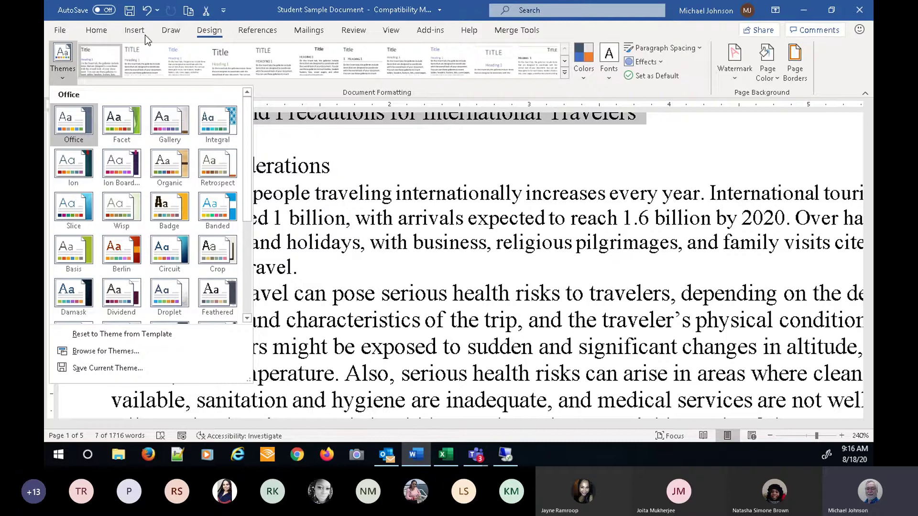
- On Home, select from the General Considerations heading through its following paragraph
click(105, 32)
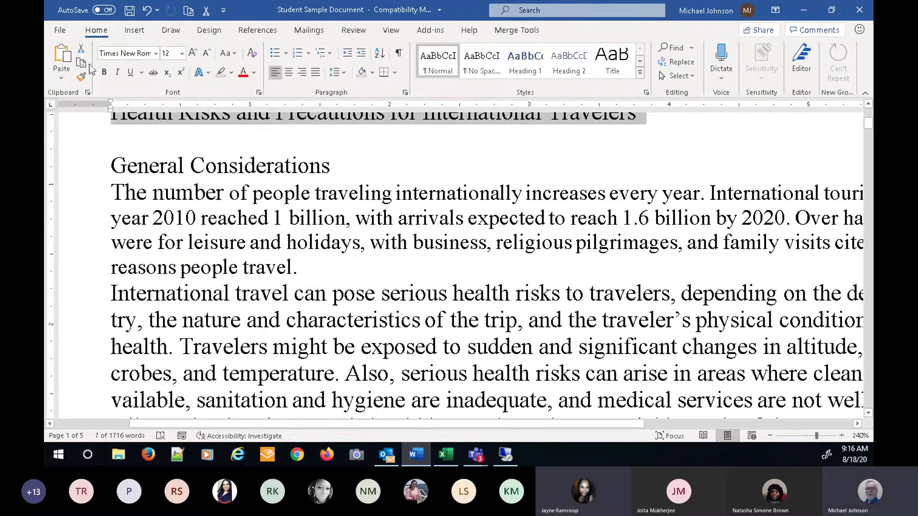
scroll(385, 237, up, 3)
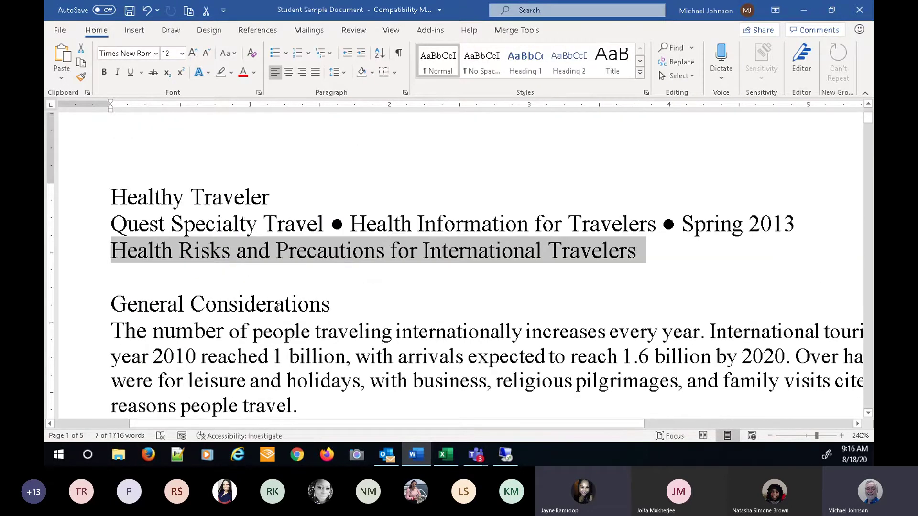
click(88, 314)
drag(87, 314, 101, 400)
scroll(418, 274, down, 1)
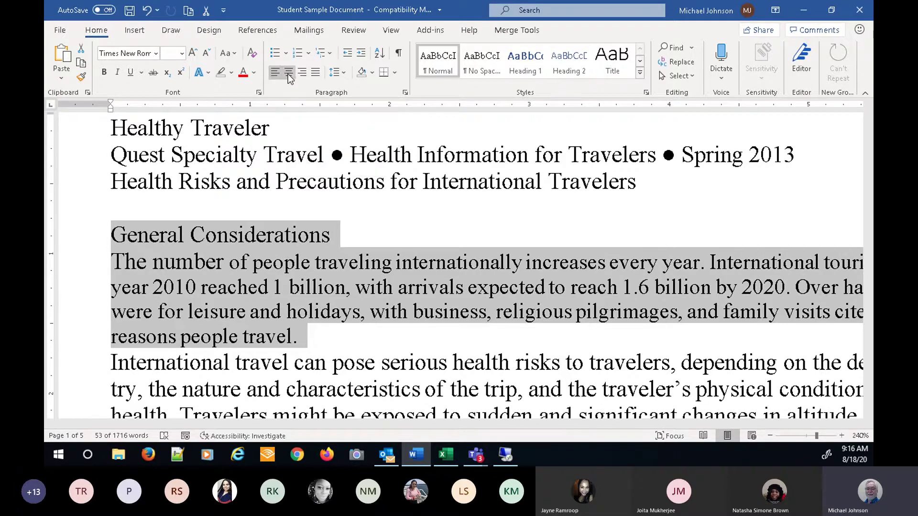
- Center, then right-align the heading and paragraph, zooming out to see full lines
click(288, 72)
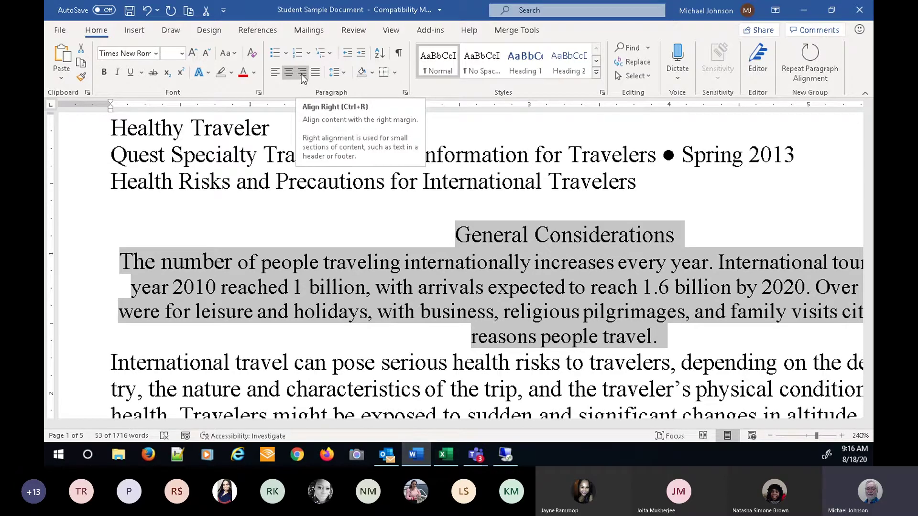
click(301, 72)
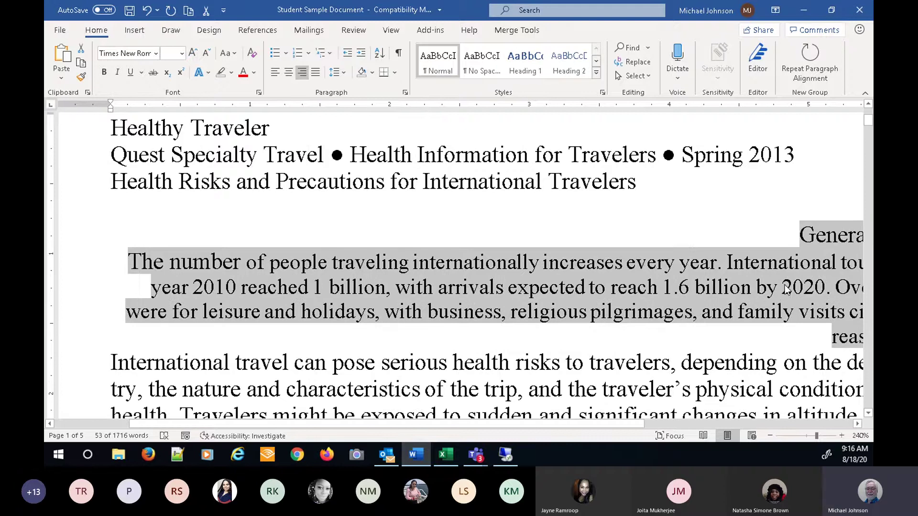
click(771, 436)
click(771, 435)
click(771, 435)
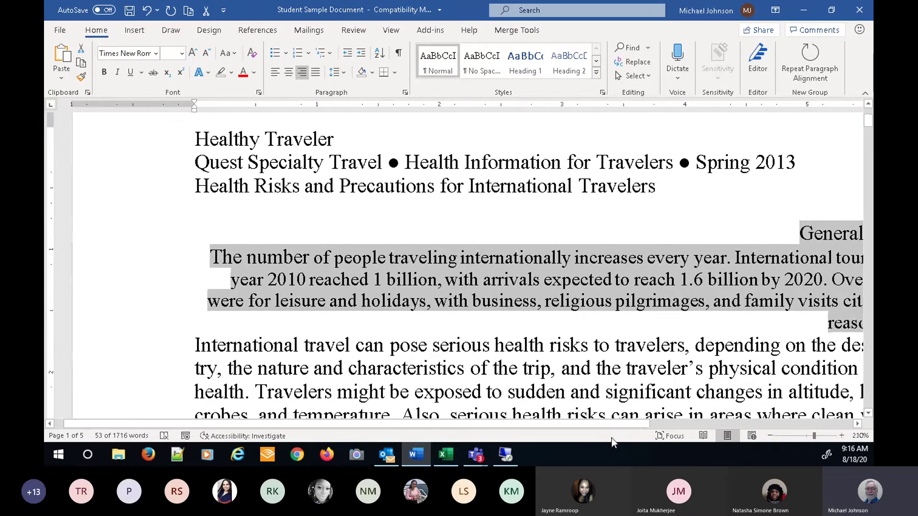
drag(581, 425, 690, 420)
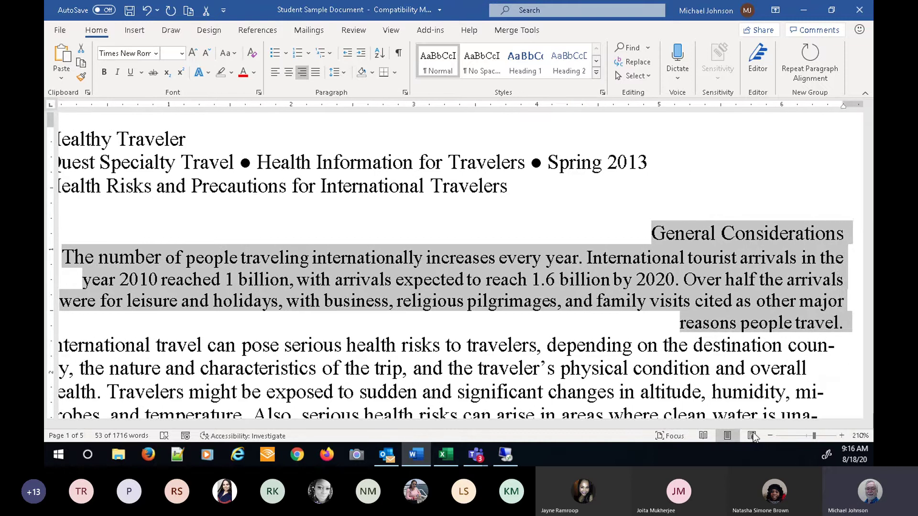
click(770, 436)
click(771, 436)
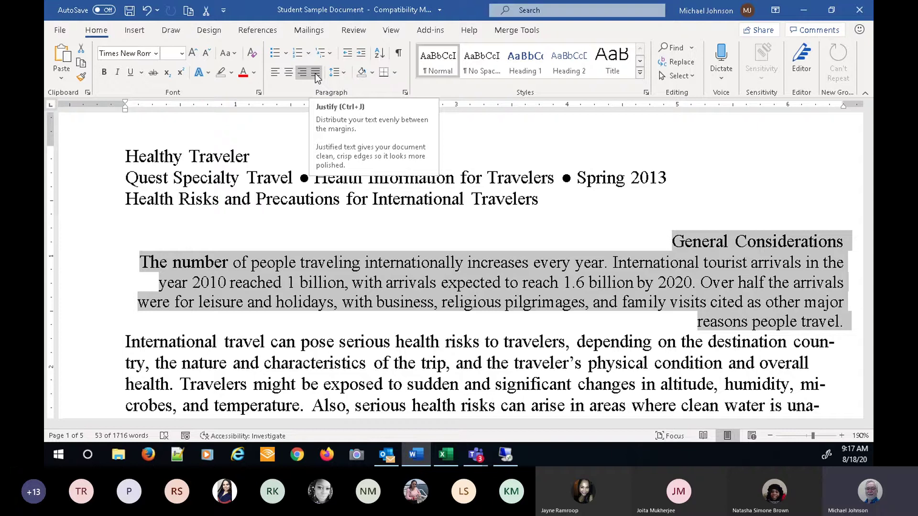
- Justify the heading and paragraph at 170% zoom, then show the Bullet Library
click(314, 74)
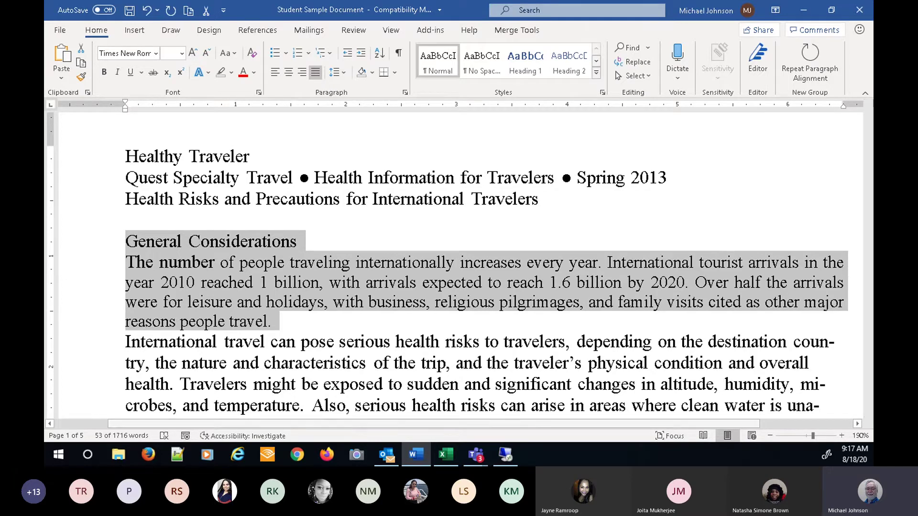
click(771, 436)
click(771, 435)
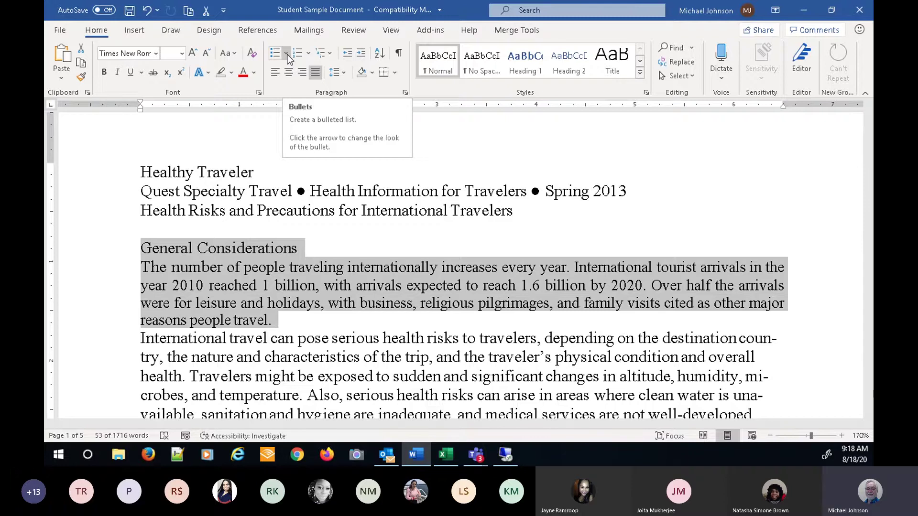
click(288, 55)
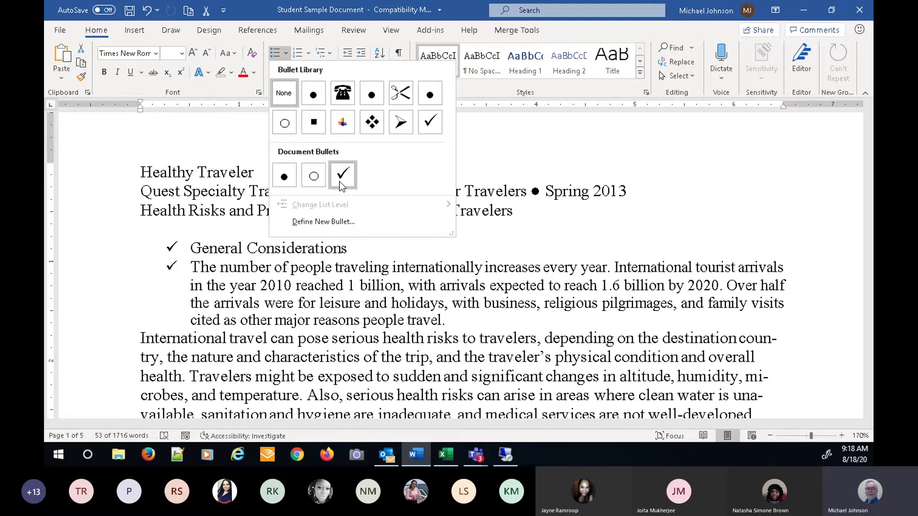
- Define a new bullet from a symbol, browsing the symbol font list
click(313, 223)
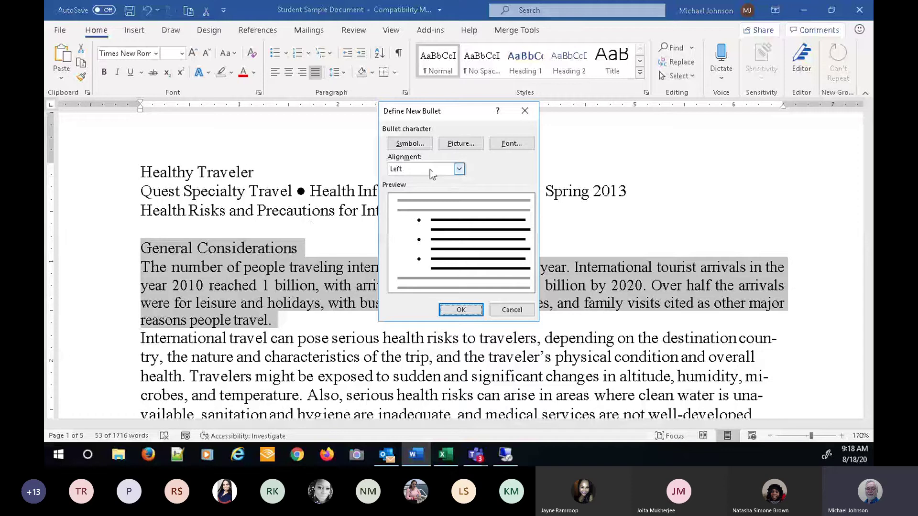
click(410, 143)
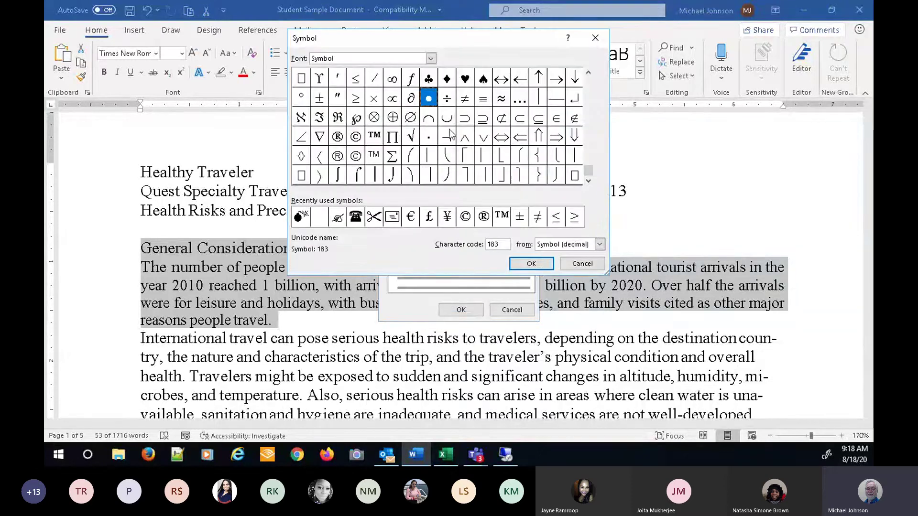
click(431, 59)
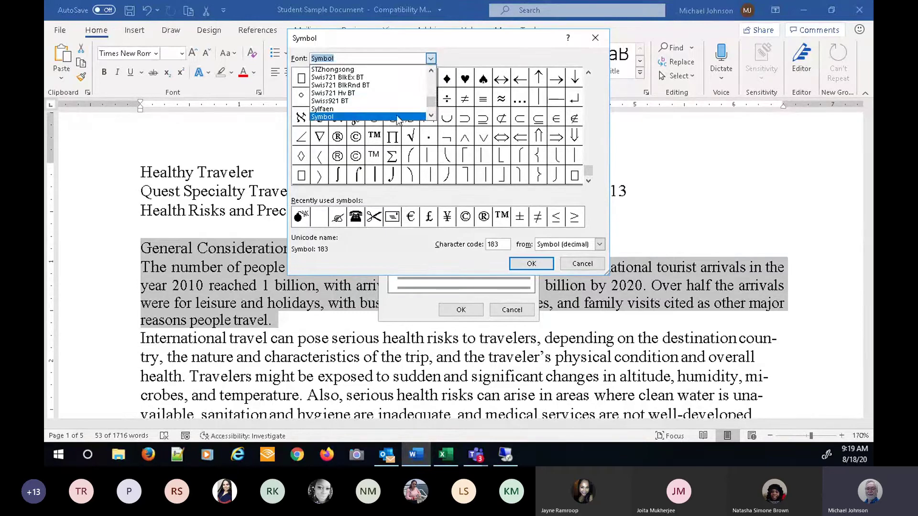
click(431, 116)
click(431, 116)
click(432, 116)
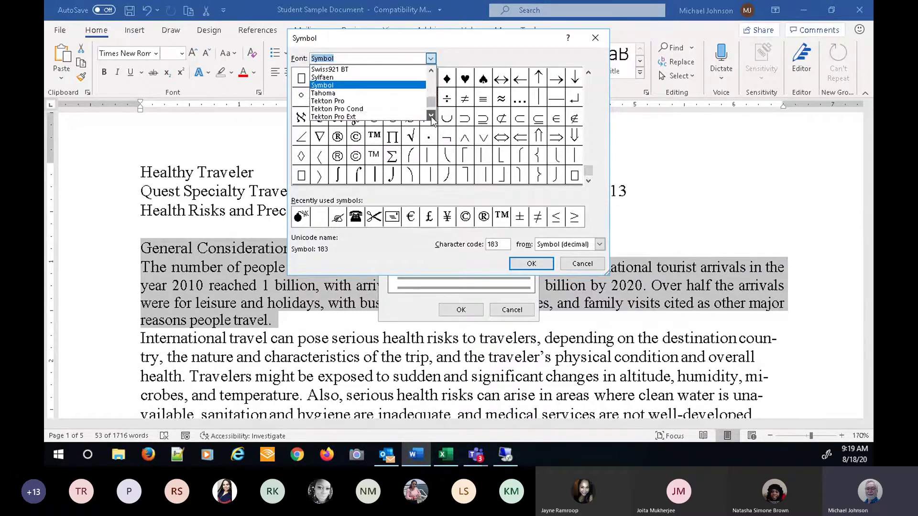
click(431, 116)
click(432, 117)
click(431, 116)
click(431, 116)
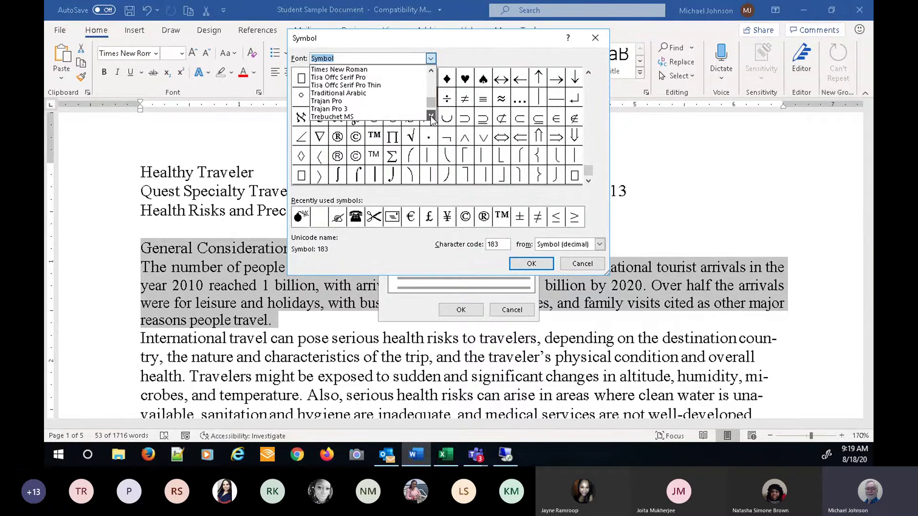
click(431, 117)
click(431, 116)
click(431, 116)
click(431, 117)
click(432, 116)
click(432, 116)
click(431, 116)
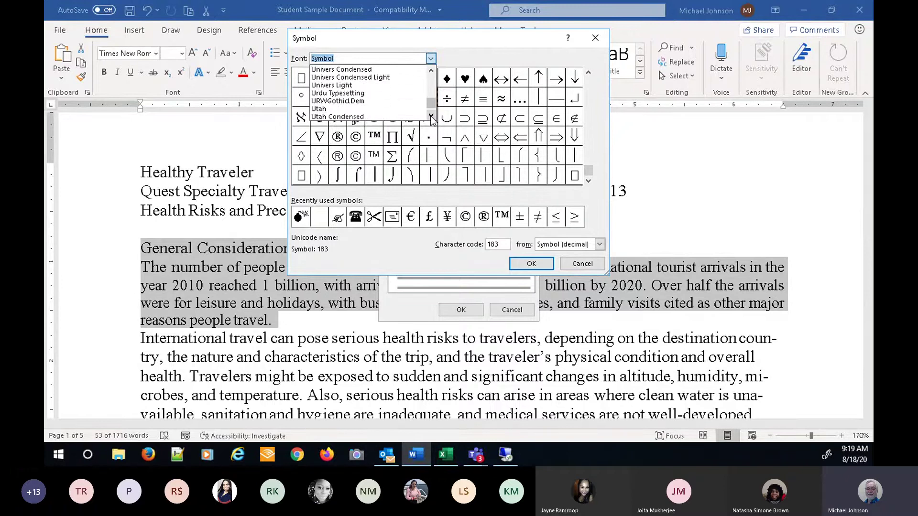
click(431, 116)
click(431, 117)
click(432, 116)
click(432, 116)
click(431, 116)
click(432, 116)
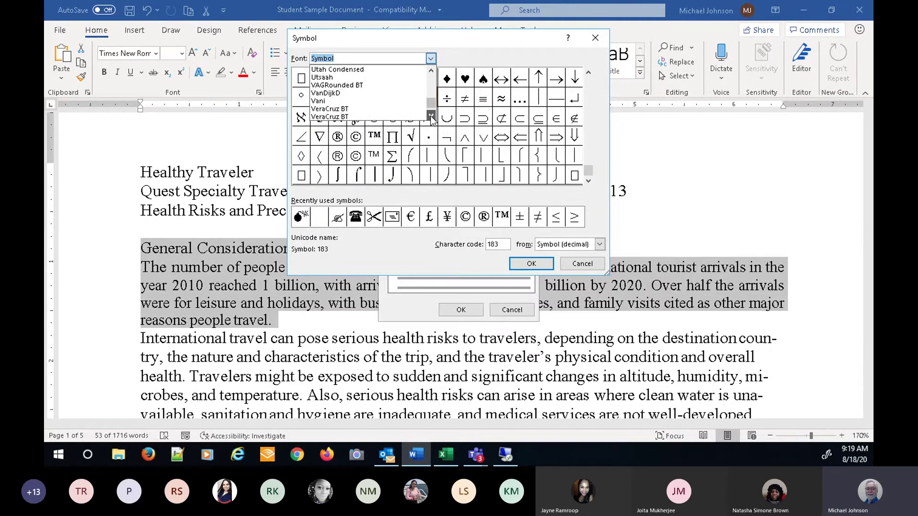
click(431, 117)
click(432, 116)
click(432, 116)
click(431, 116)
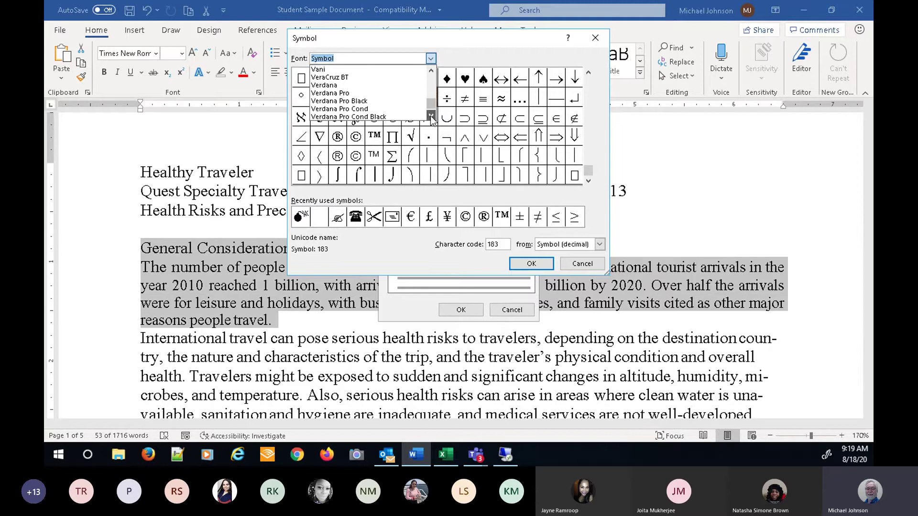
click(431, 116)
click(431, 116)
click(432, 116)
click(431, 116)
click(431, 117)
click(432, 116)
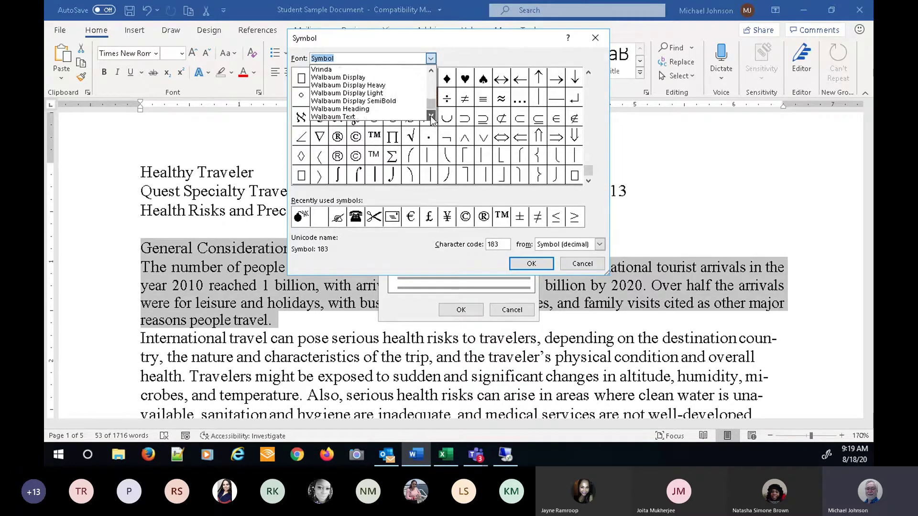
click(431, 116)
click(431, 116)
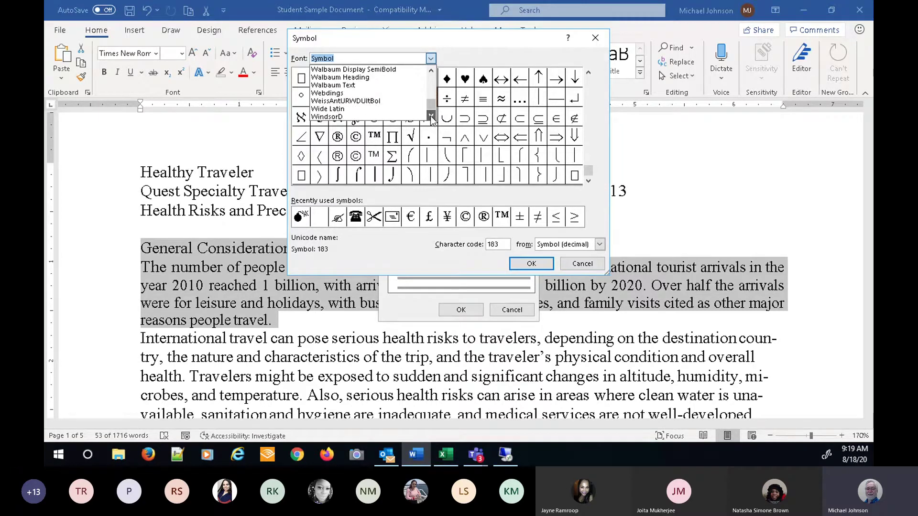
click(431, 116)
click(431, 116)
click(432, 116)
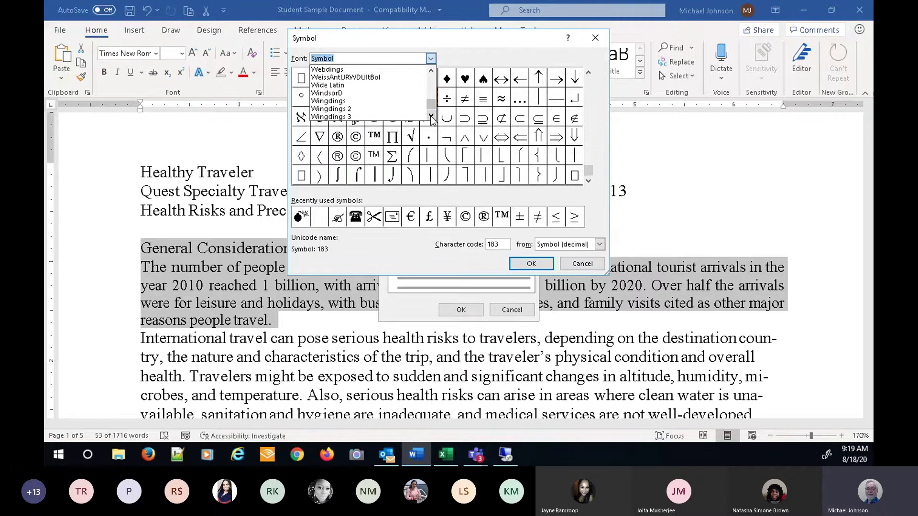
- Choose the Wingdings black star (code 171) and apply it as the bullet
click(334, 102)
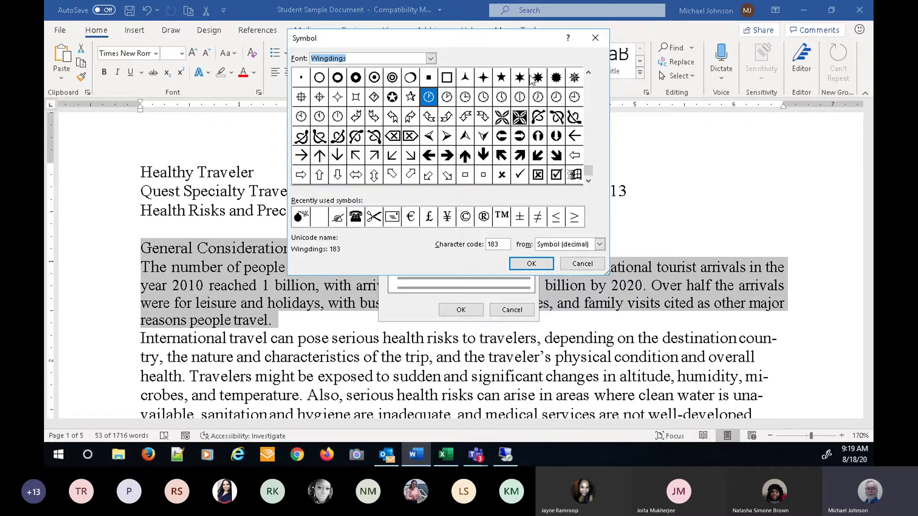
click(506, 78)
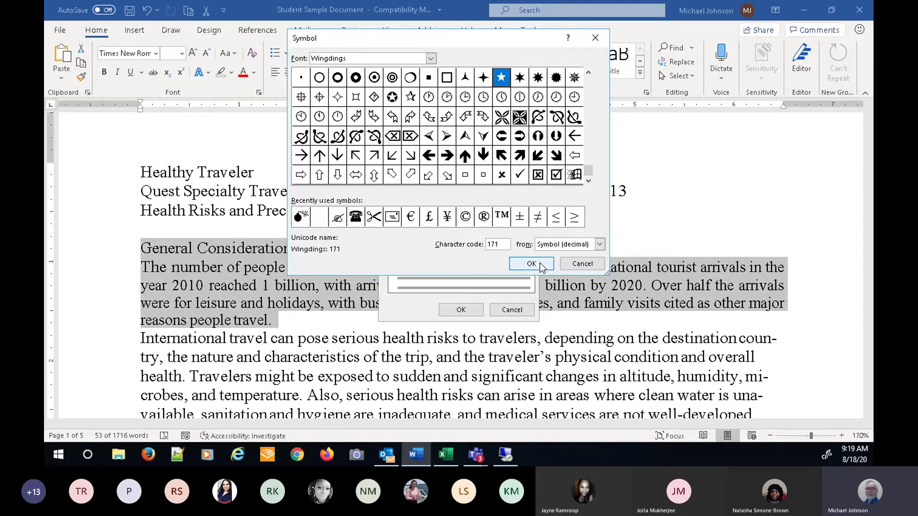
click(541, 264)
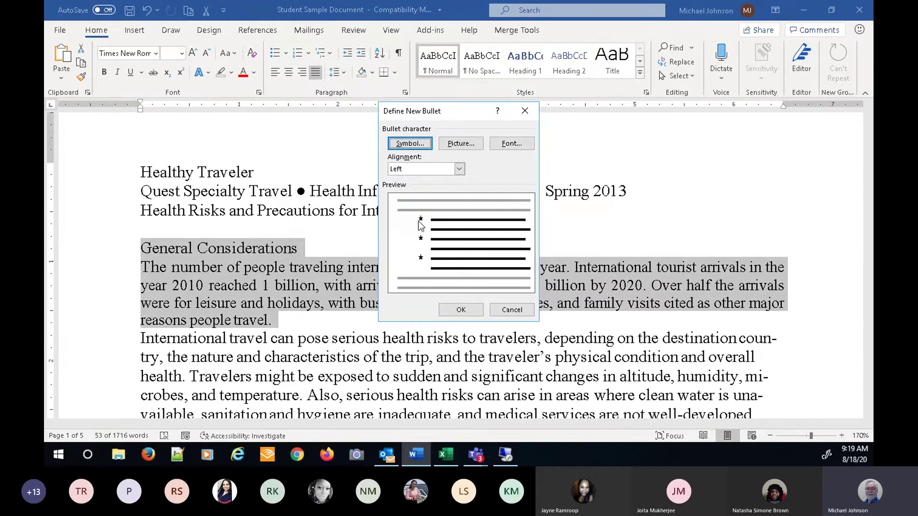
click(461, 310)
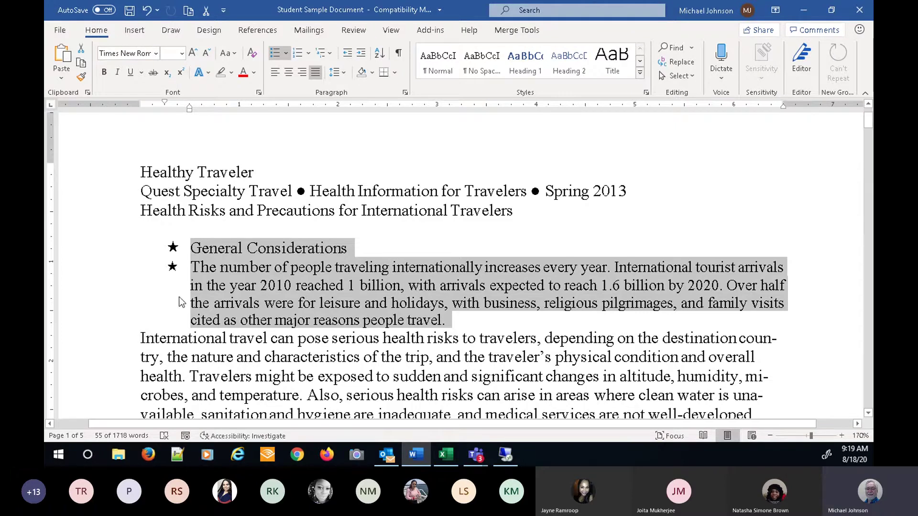
- Set the bullet style to None for the heading and first paragraph
click(287, 52)
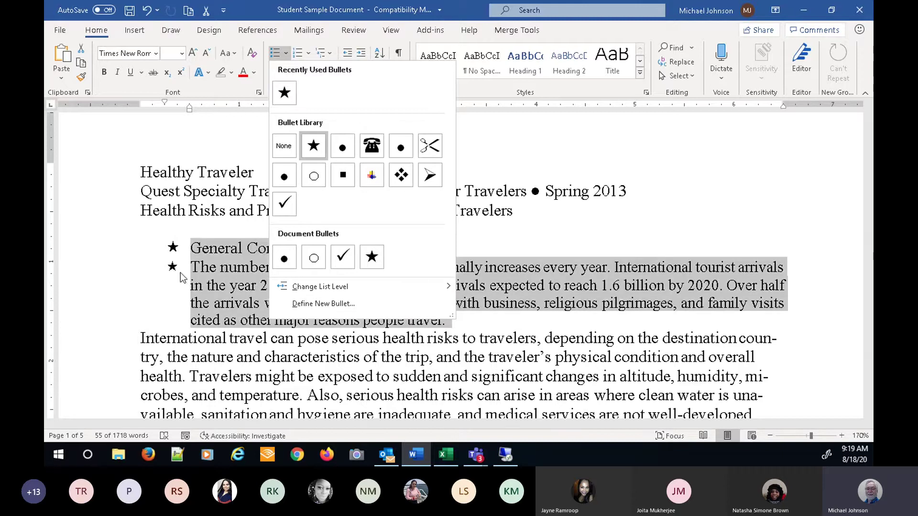
click(277, 54)
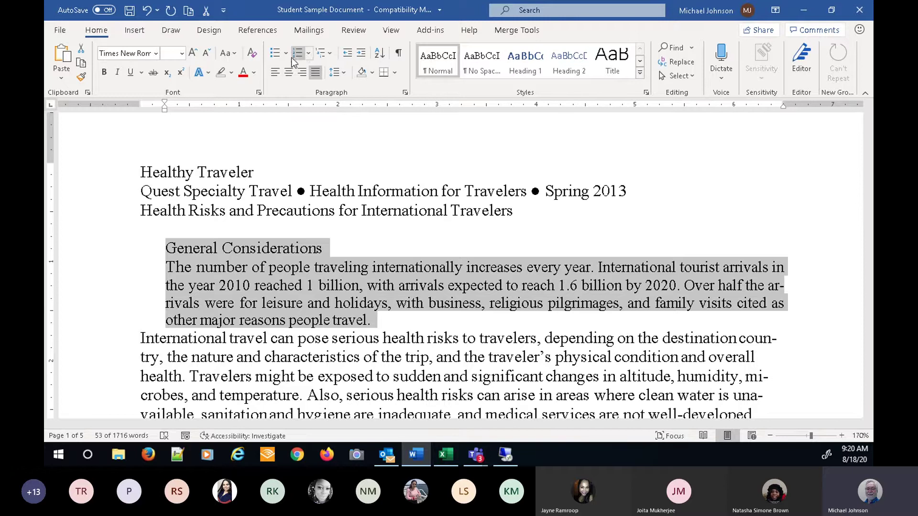
click(299, 56)
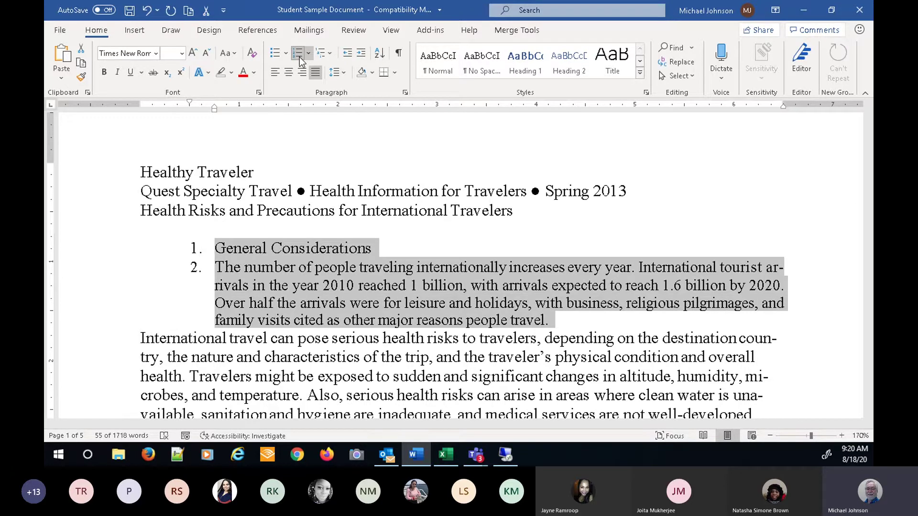
click(308, 54)
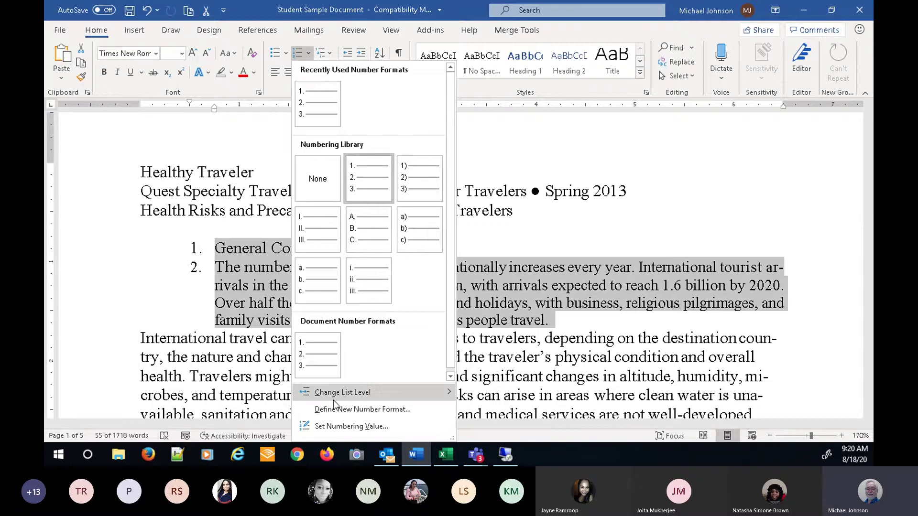
mouse_move(334, 397)
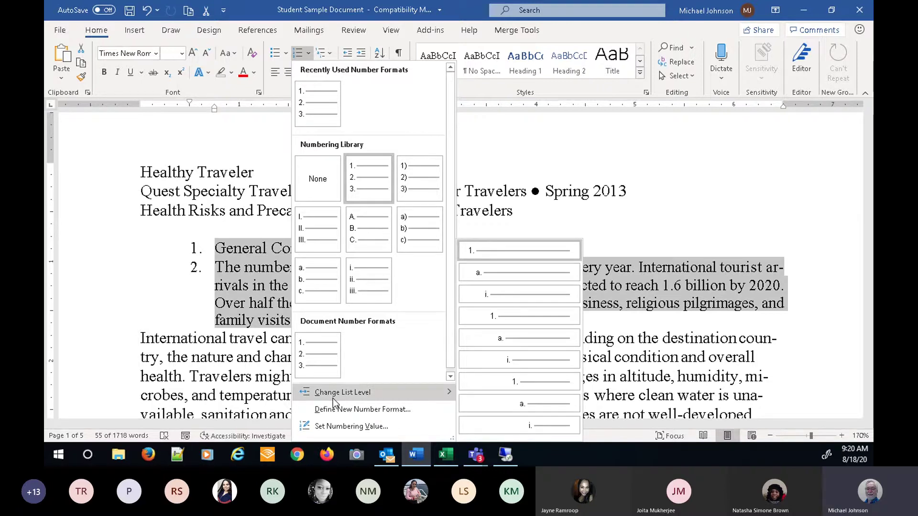
click(329, 53)
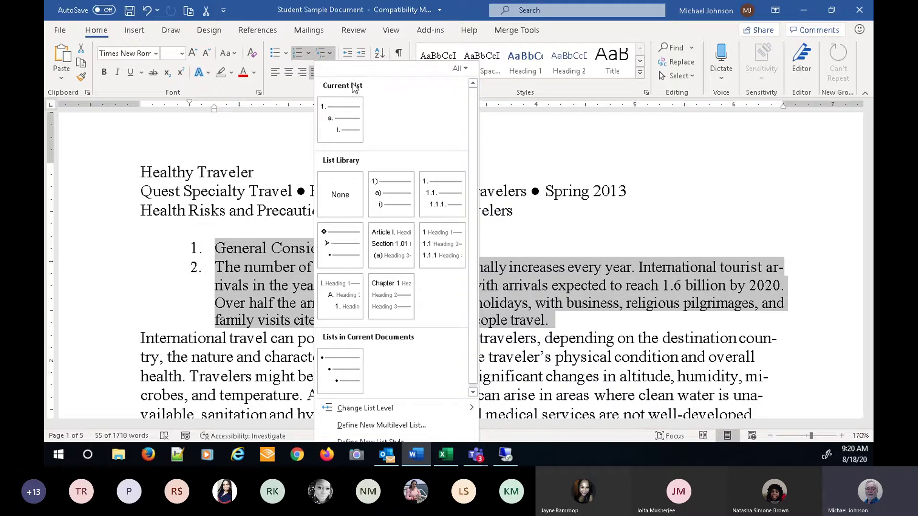
click(354, 42)
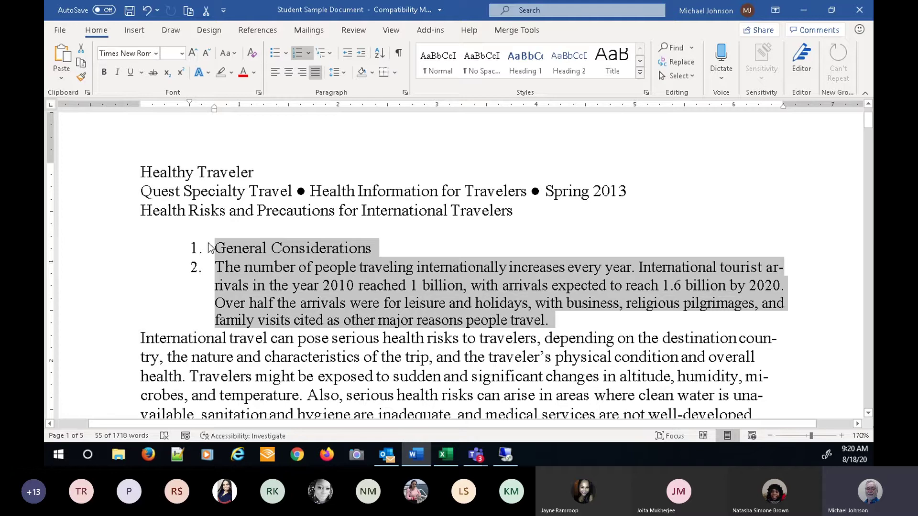
click(300, 54)
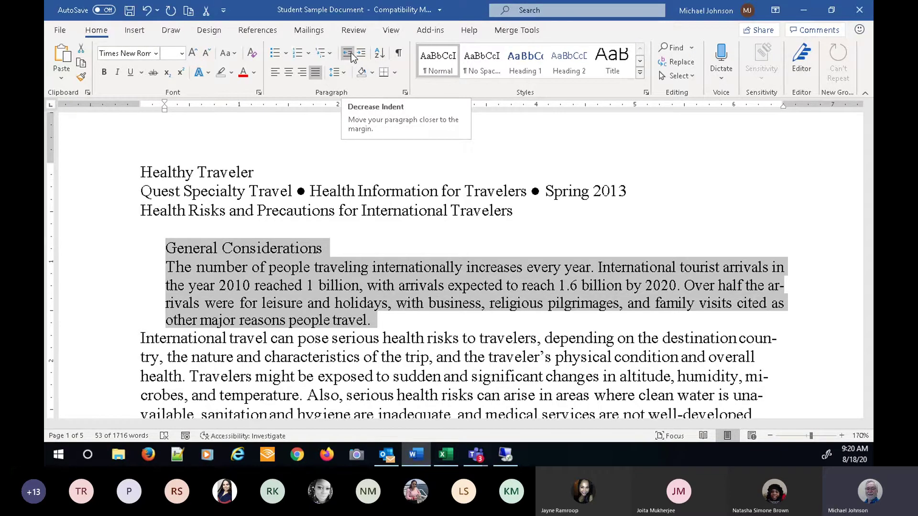
- Remove the indent from the General Considerations heading and first paragraph so they align with the body text
click(351, 54)
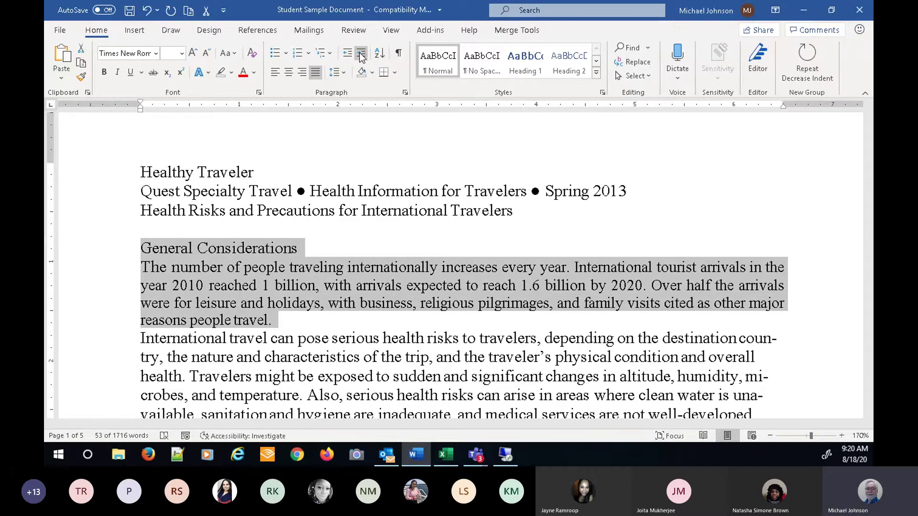
click(361, 54)
click(361, 54)
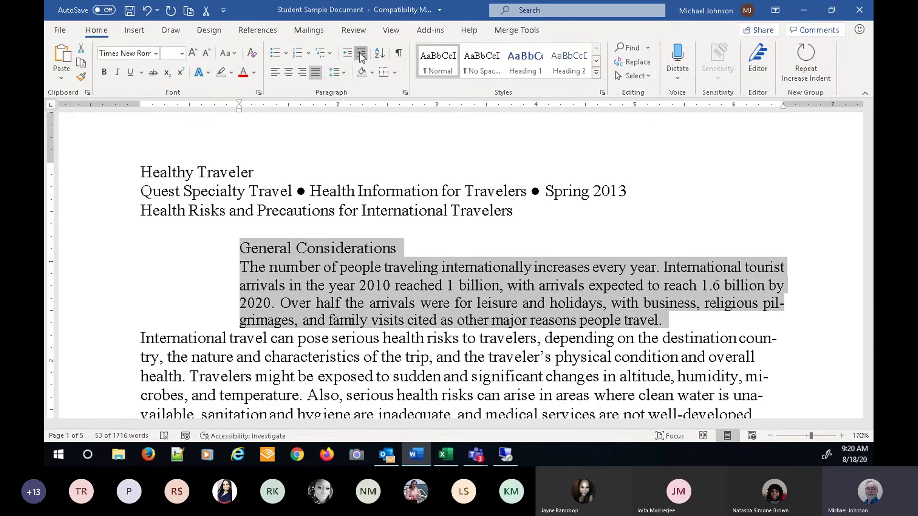
click(361, 54)
click(346, 54)
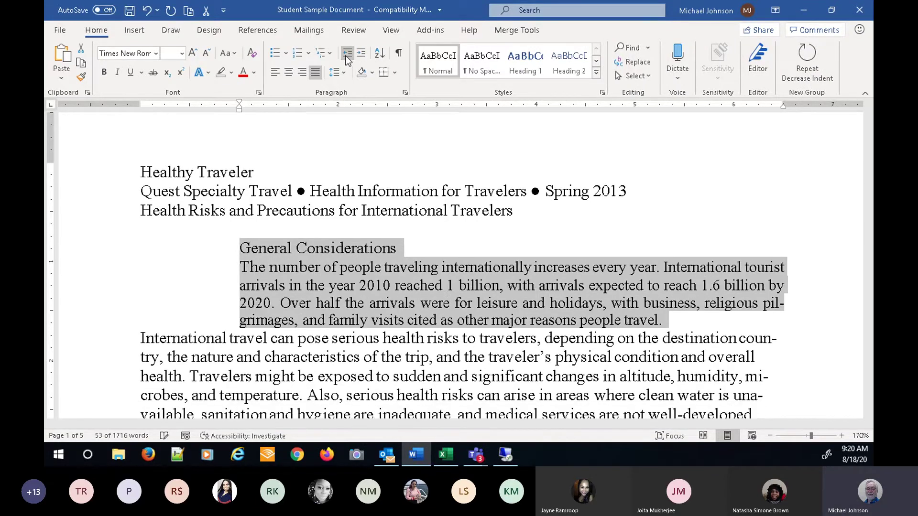
click(347, 55)
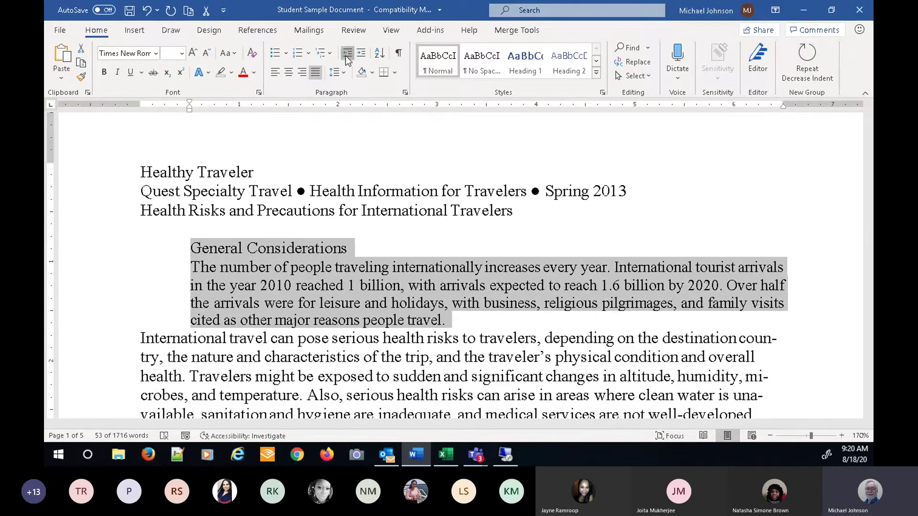
click(348, 55)
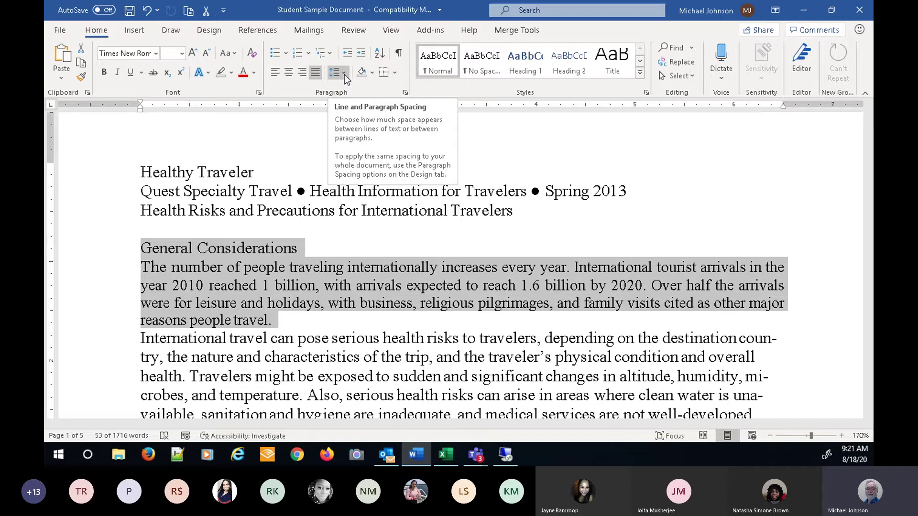
- Apply 1.0 line spacing to the General Considerations heading and its first paragraph
click(345, 73)
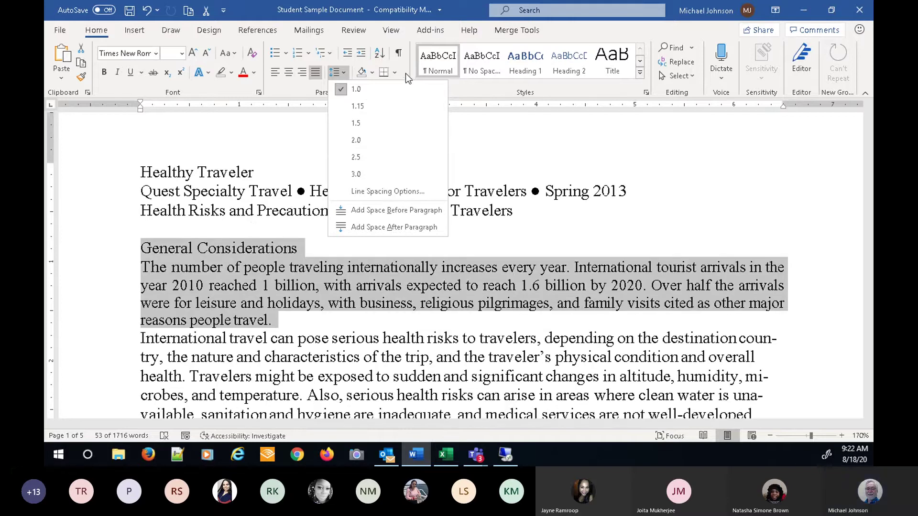
click(432, 90)
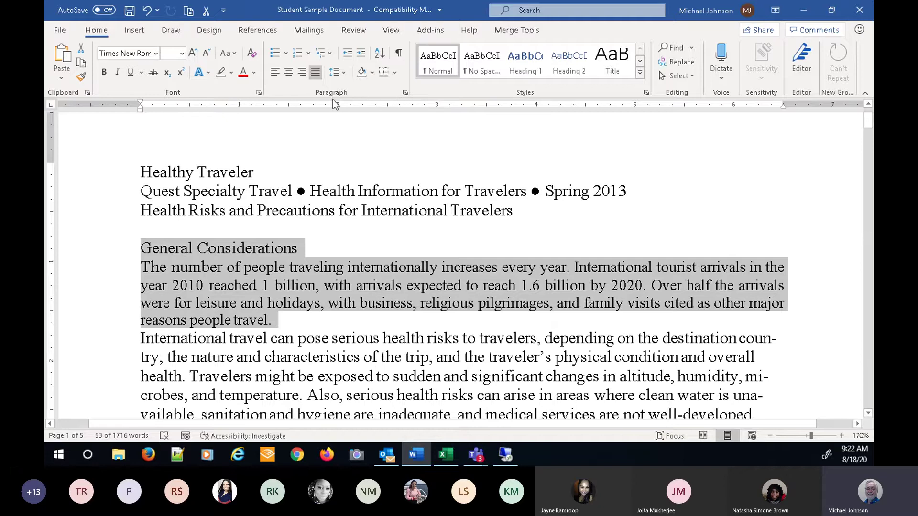
- Close the Paragraph dialog unchanged and select only the 'General Considerations' heading text
click(405, 92)
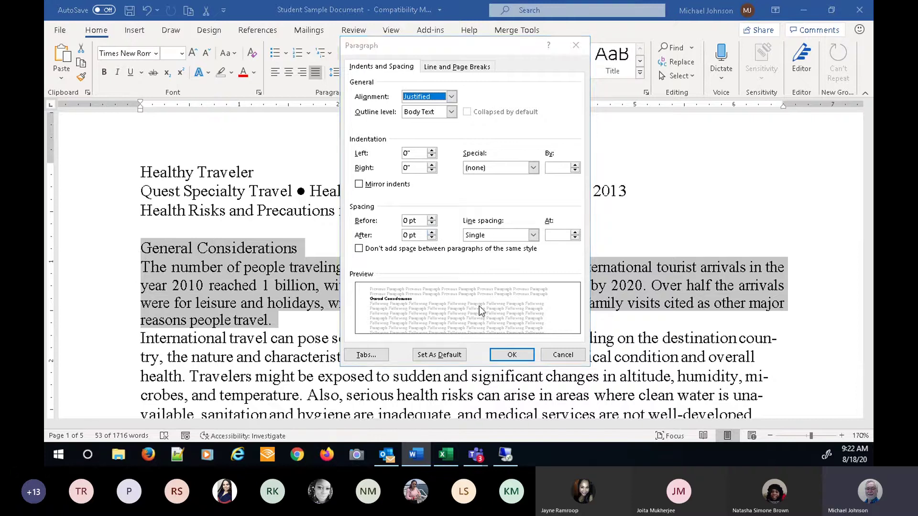
click(557, 355)
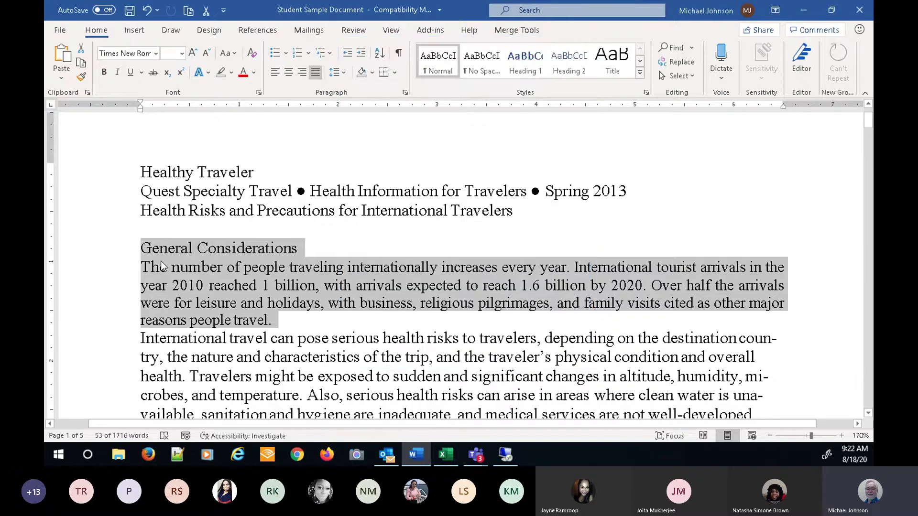
click(142, 251)
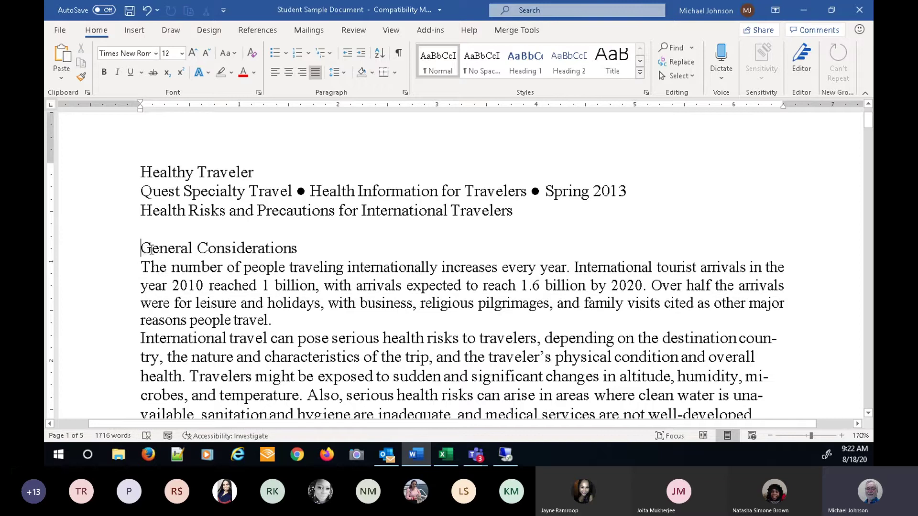
drag(141, 251, 283, 251)
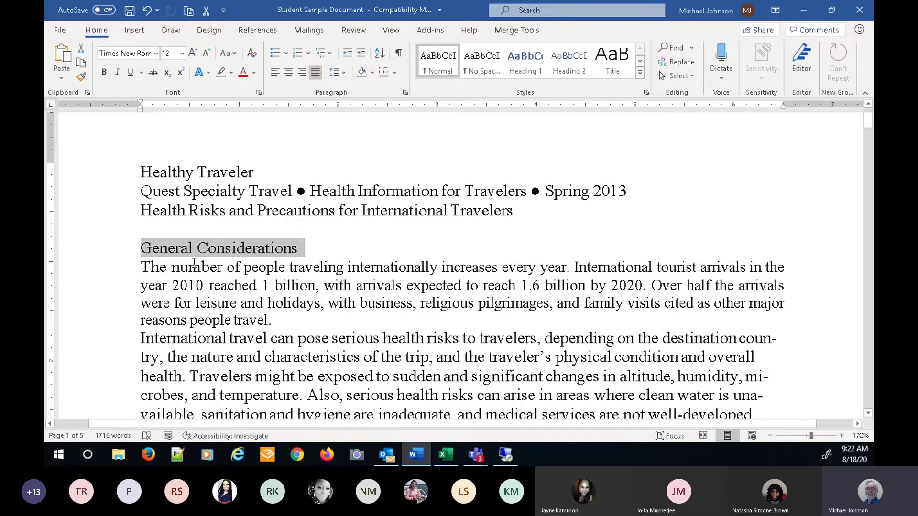
- Zoom the page in to 370% and scroll left to bring the heading into view
click(842, 436)
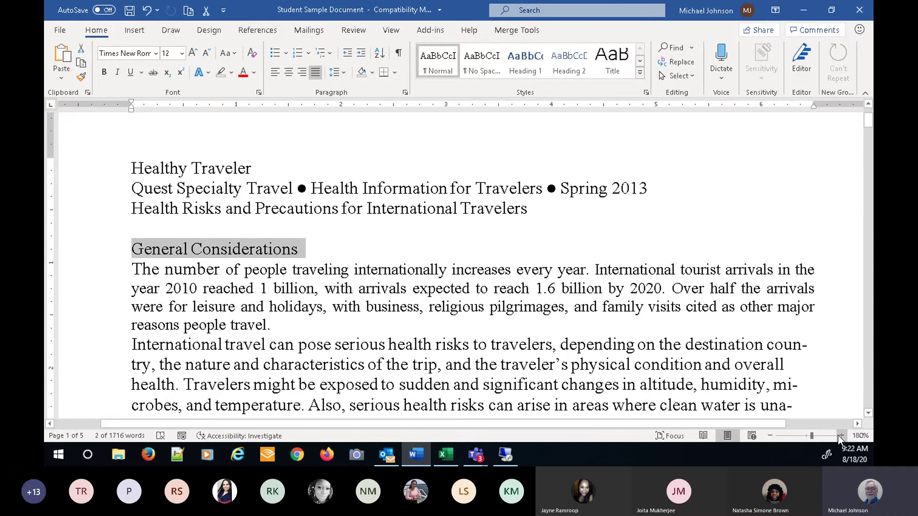
click(841, 435)
click(841, 435)
click(841, 435)
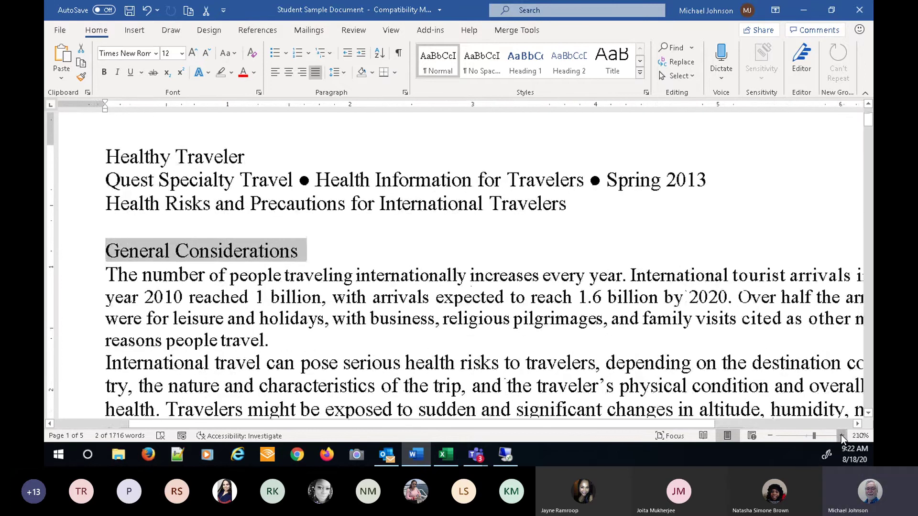
click(842, 436)
click(841, 436)
click(842, 436)
click(842, 436)
click(842, 435)
click(841, 435)
click(843, 436)
click(842, 436)
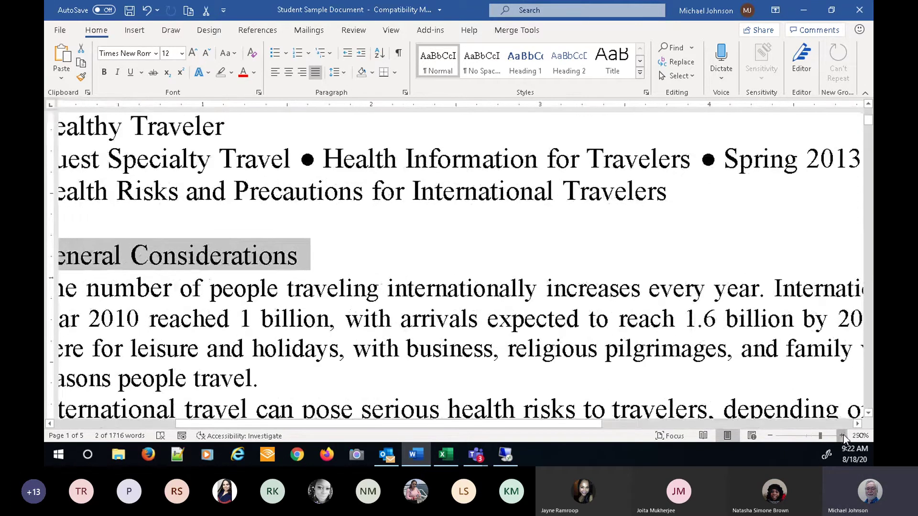
click(842, 436)
click(842, 436)
click(842, 436)
click(842, 436)
click(842, 436)
click(842, 435)
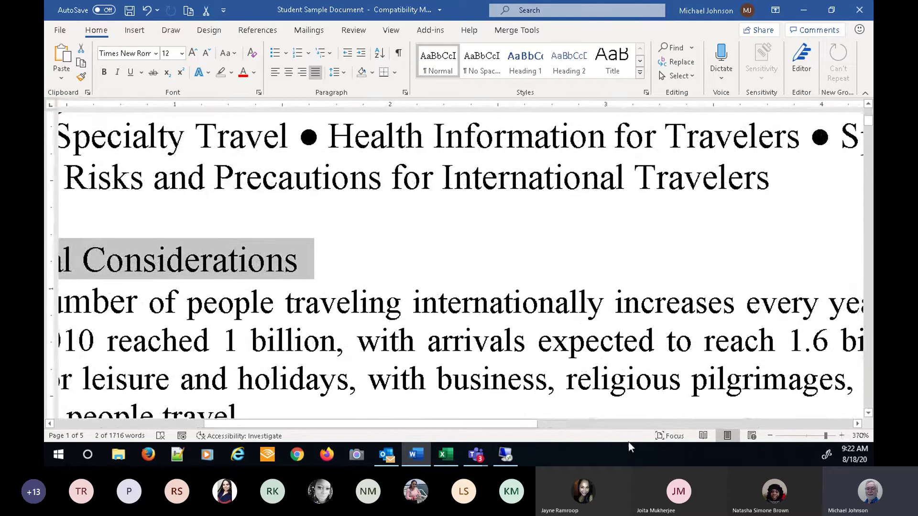
drag(414, 421, 300, 425)
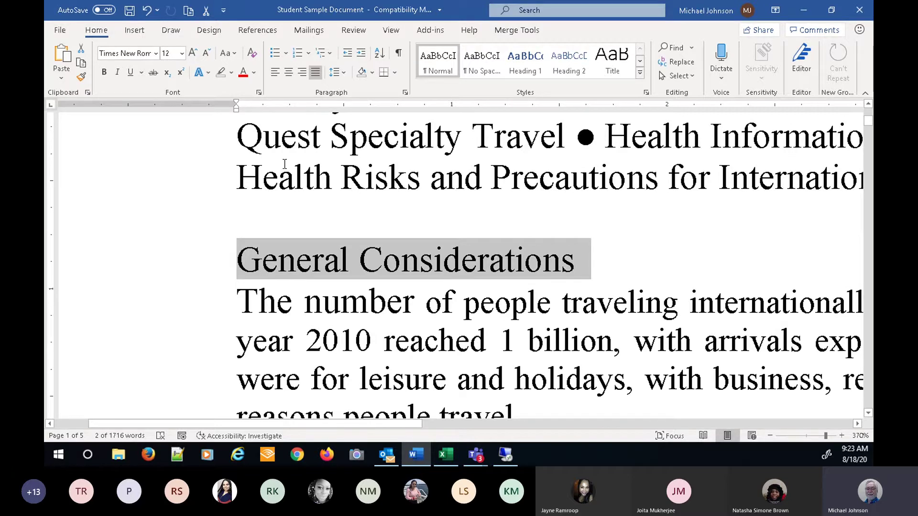
- Set 12 pt spacing before the General Considerations heading in the Paragraph dialog
click(405, 94)
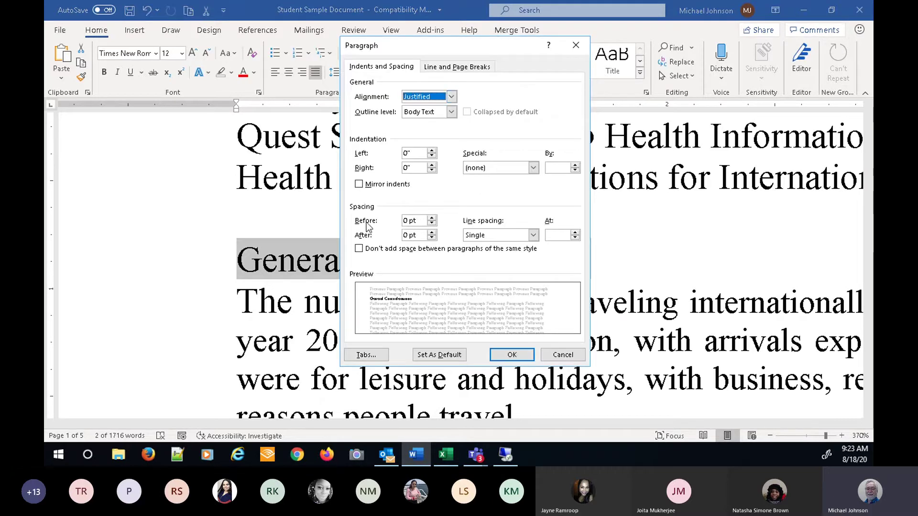
click(431, 218)
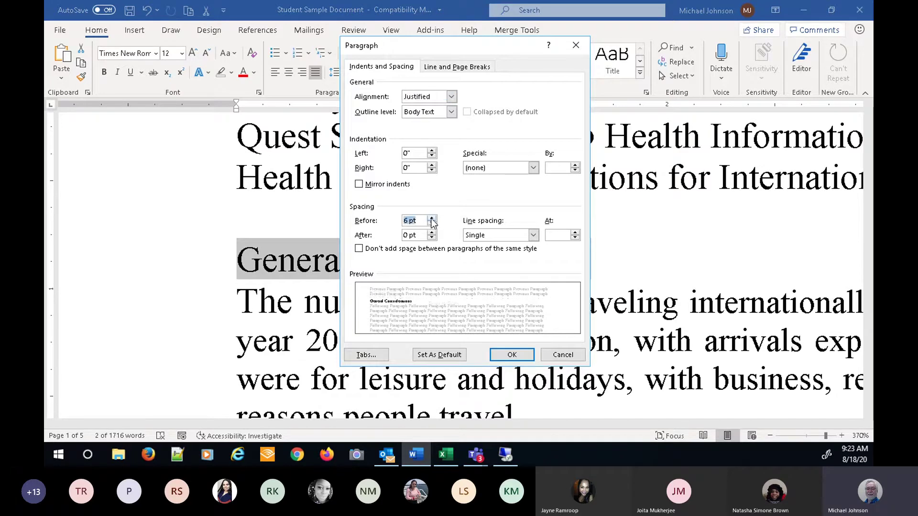
click(432, 218)
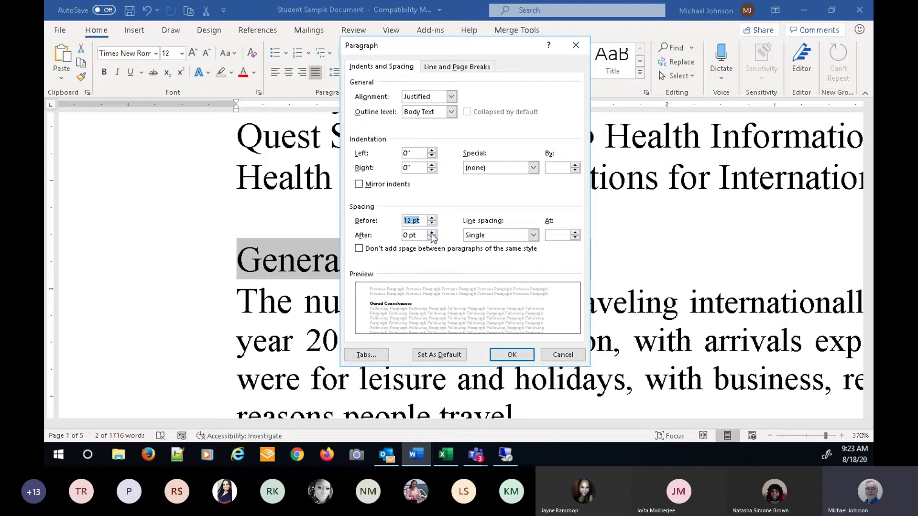
click(511, 355)
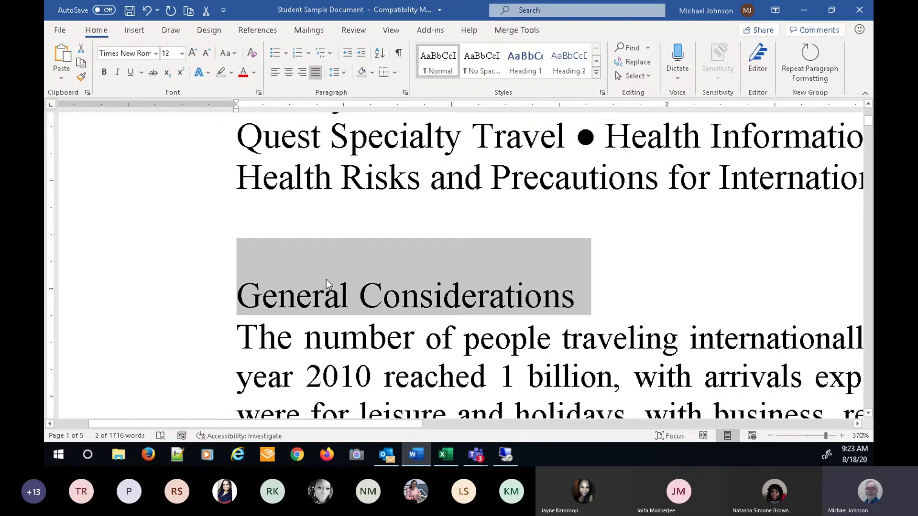
- Inspect the new gap above the heading and reselect the whole 'General Considerations' line
click(235, 341)
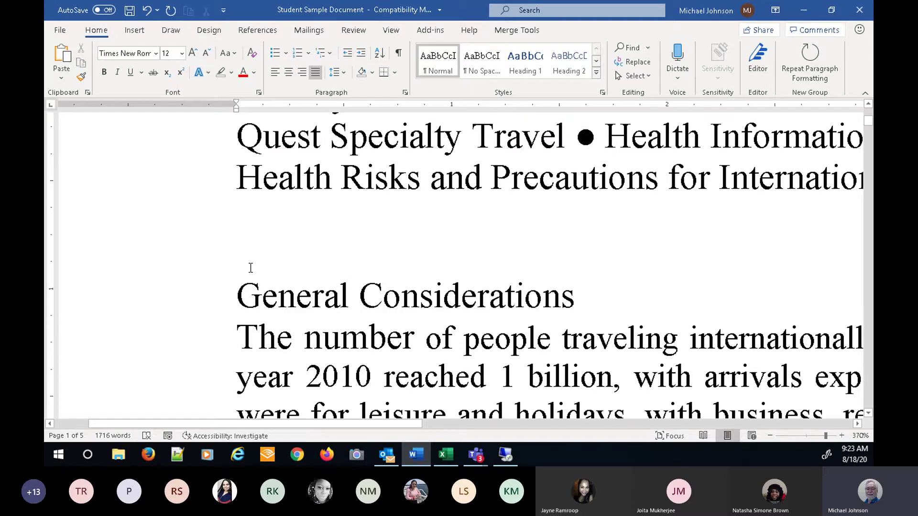
click(242, 216)
click(242, 261)
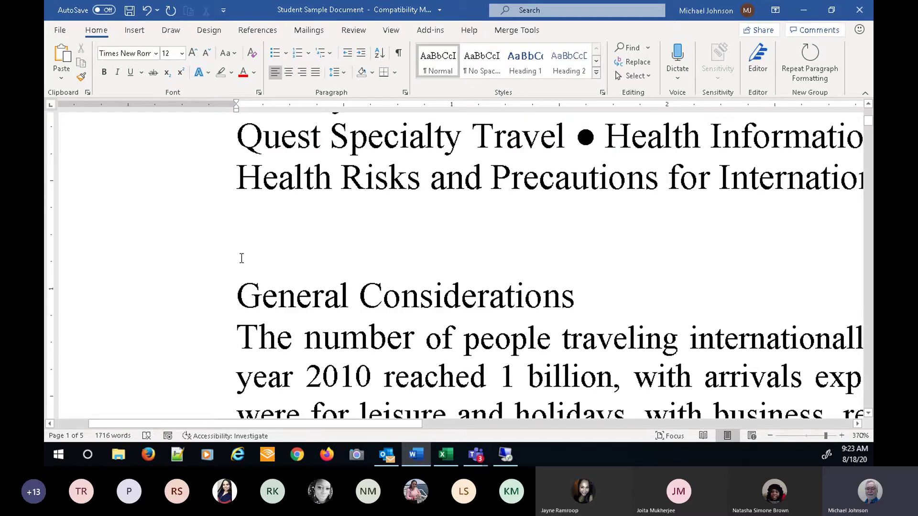
click(243, 215)
click(239, 295)
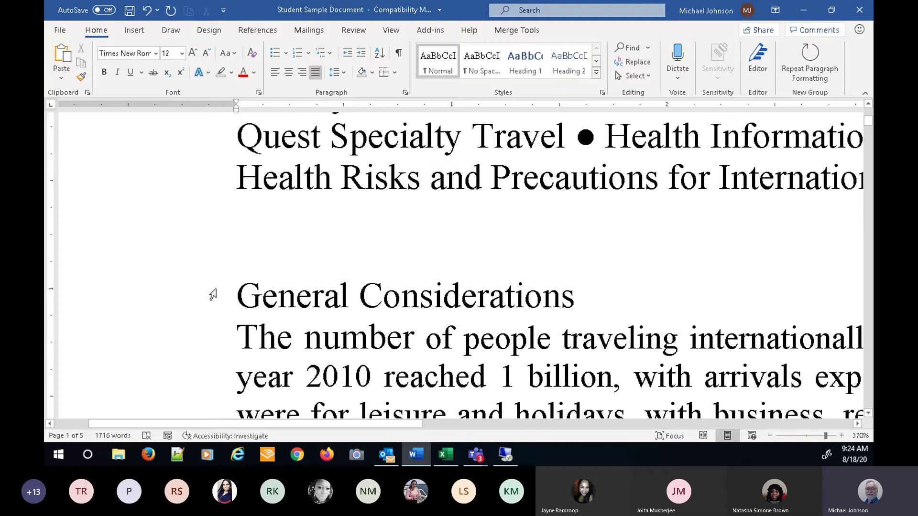
click(176, 303)
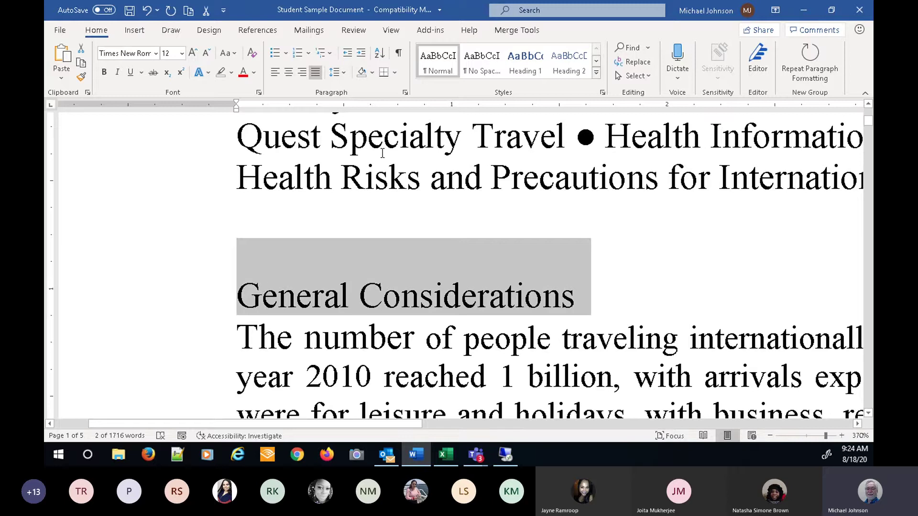
click(407, 94)
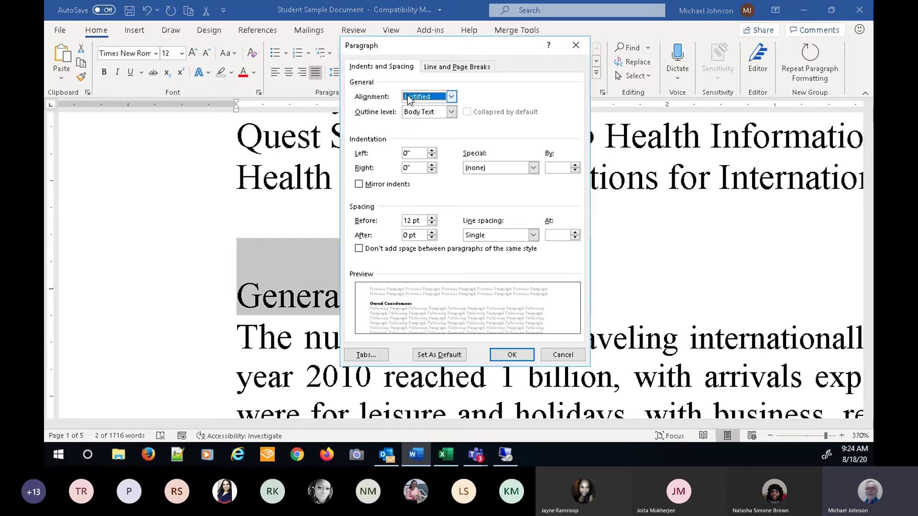
- Lower the heading's spacing before back to 0 pt
click(432, 223)
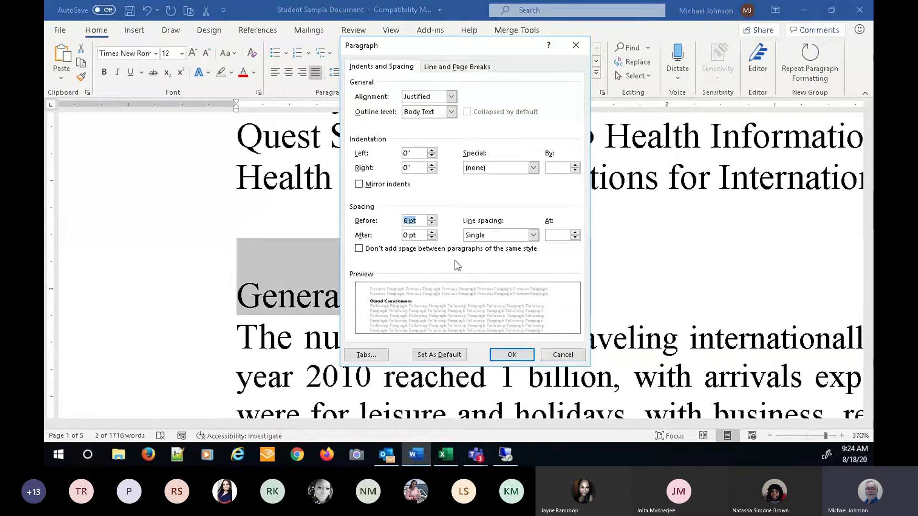
click(432, 223)
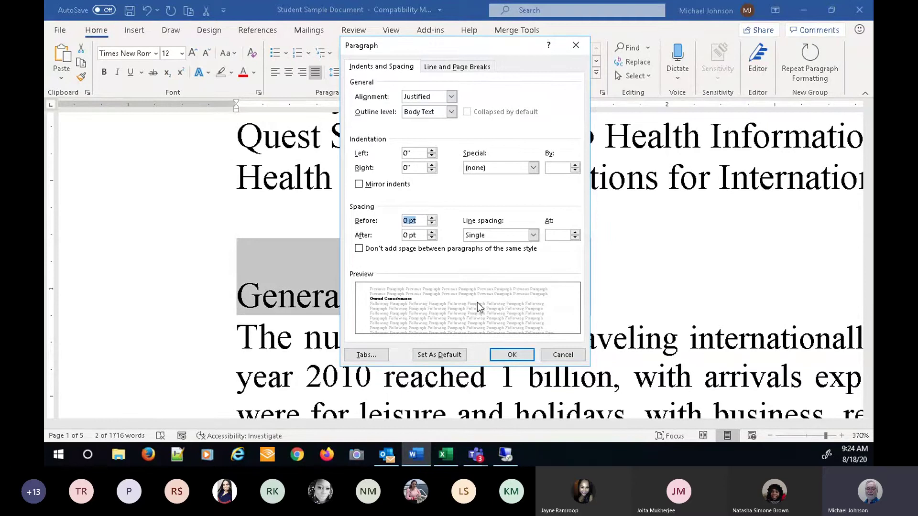
click(513, 345)
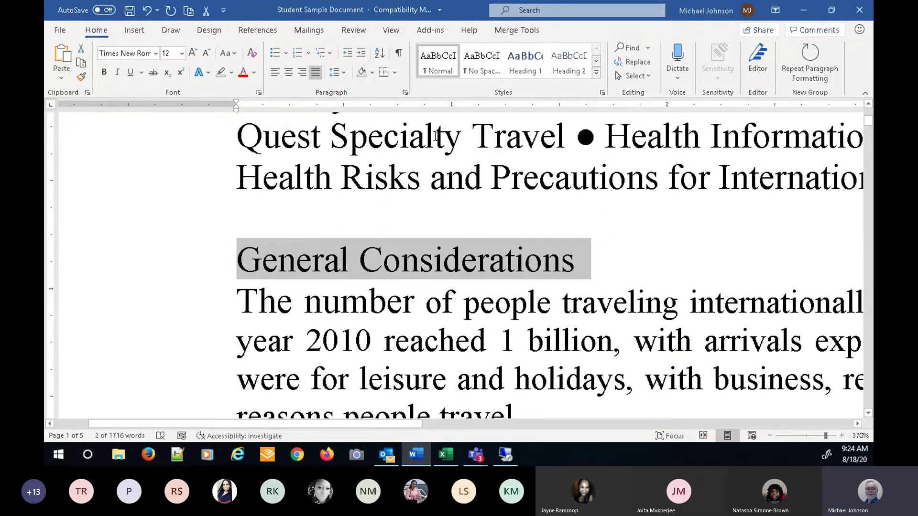
- Give the heading 12 pt spacing after and reselect the heading line
click(405, 93)
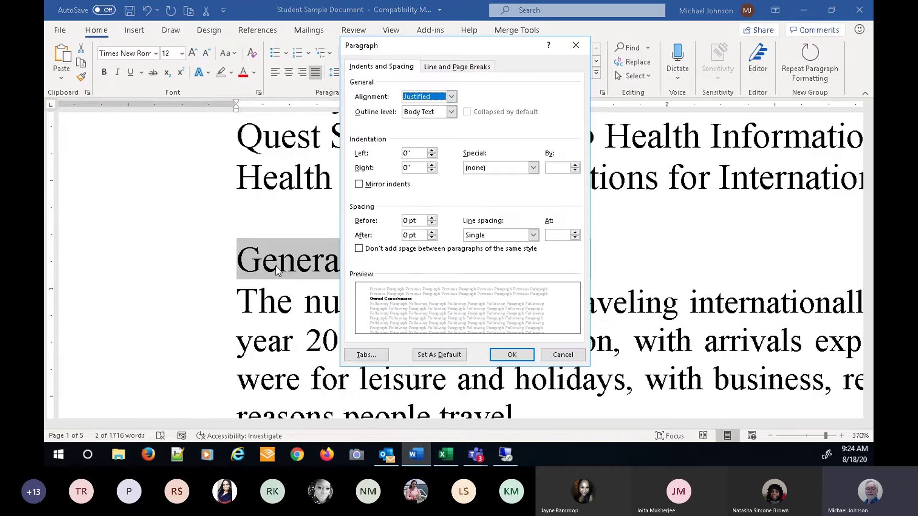
click(433, 233)
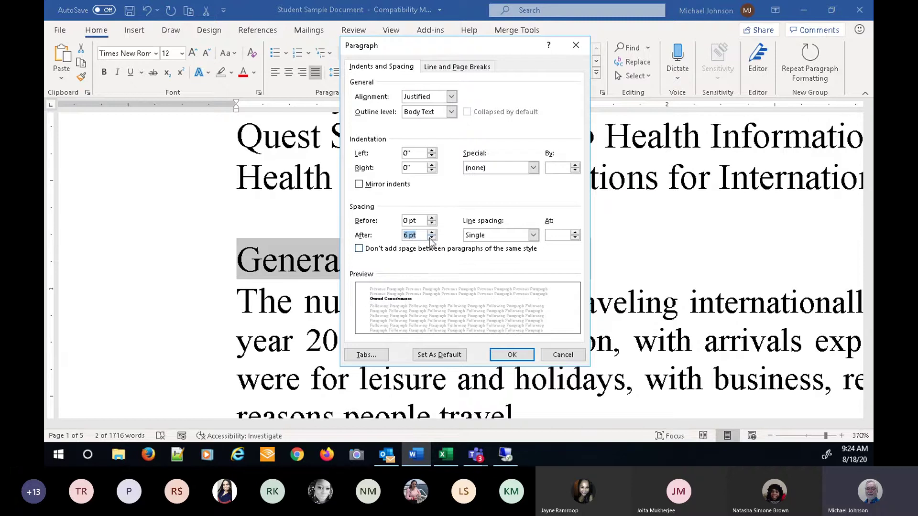
click(431, 232)
click(507, 356)
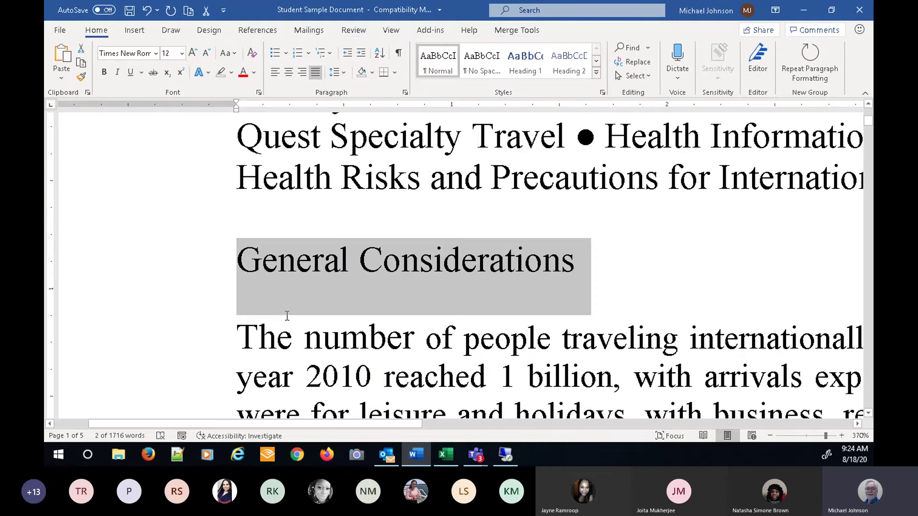
click(175, 334)
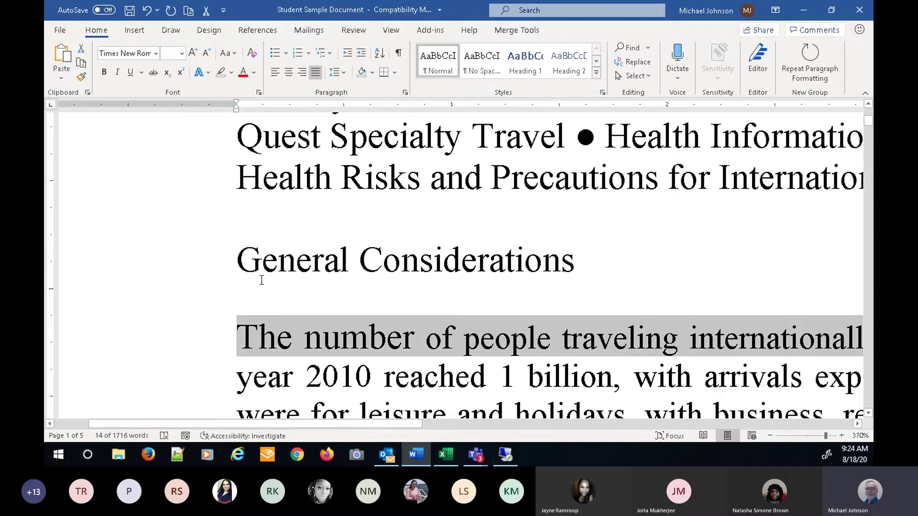
click(187, 269)
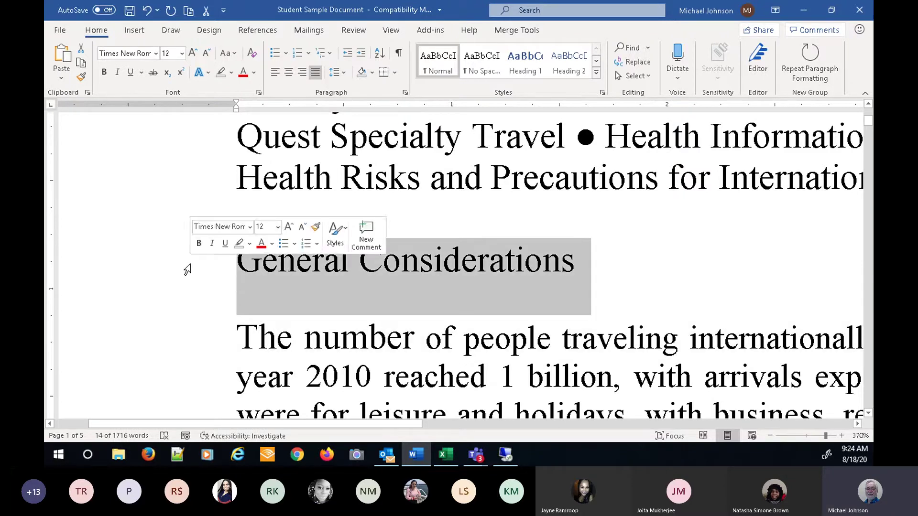
- Set the General Considerations heading's line spacing to 1.5 lines in the Paragraph dialog
click(406, 93)
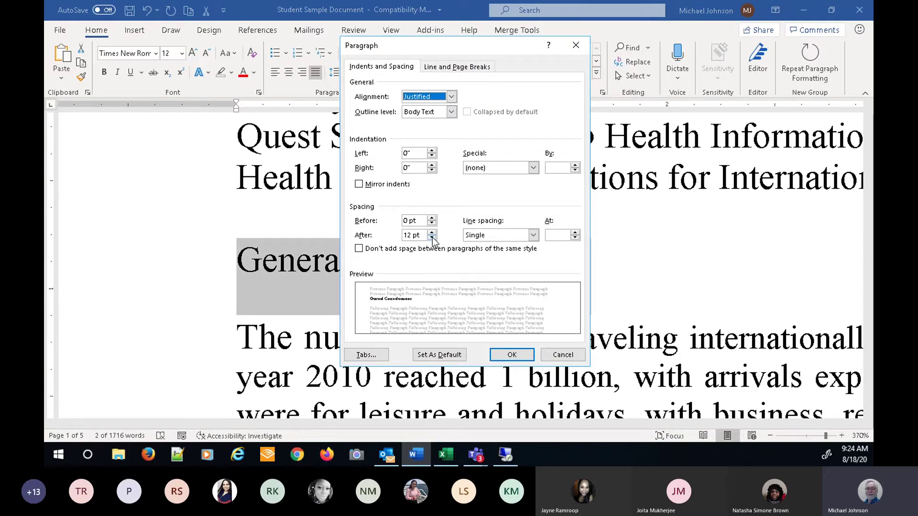
click(432, 237)
click(432, 237)
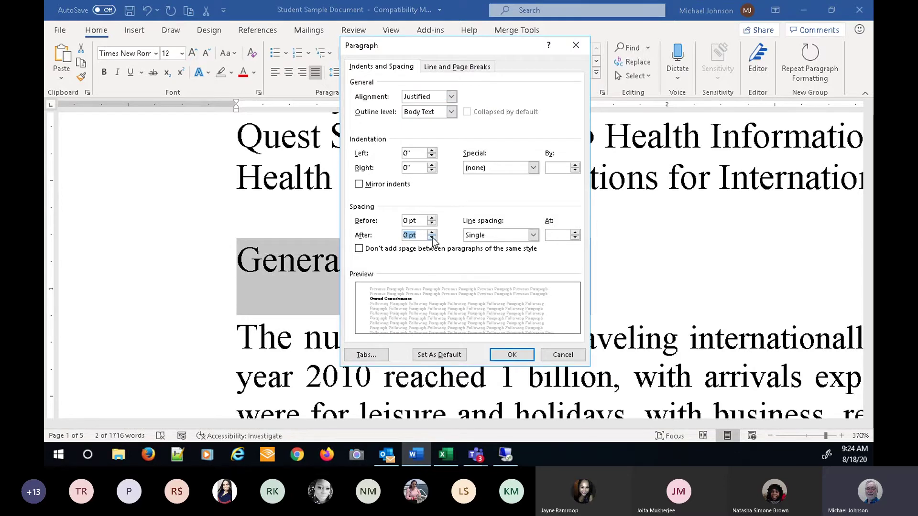
click(533, 236)
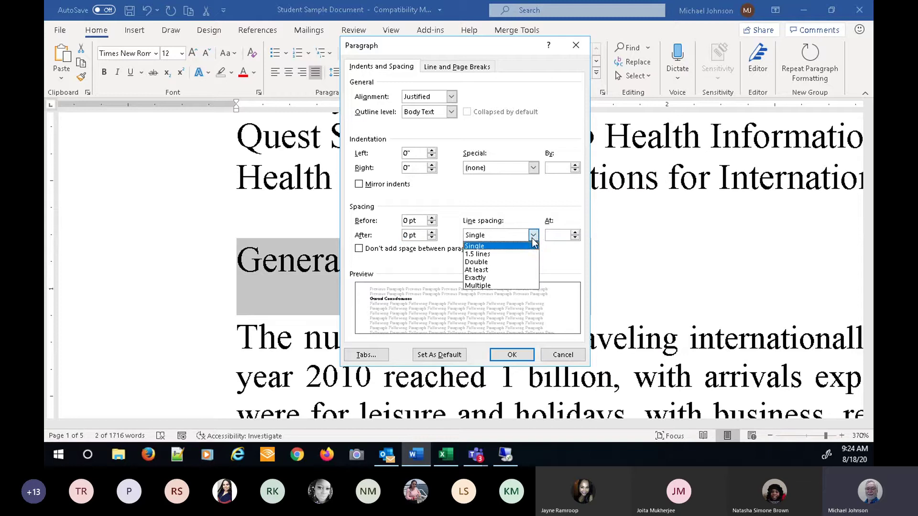
click(476, 254)
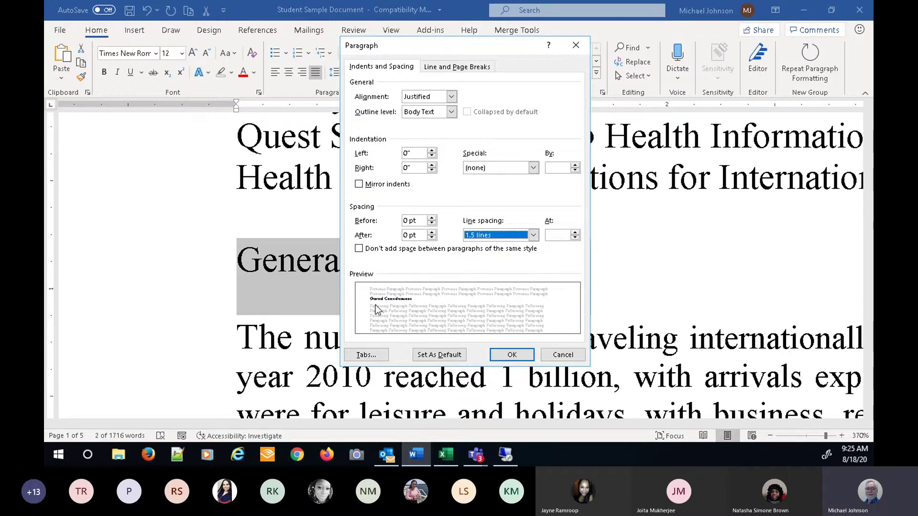
click(510, 356)
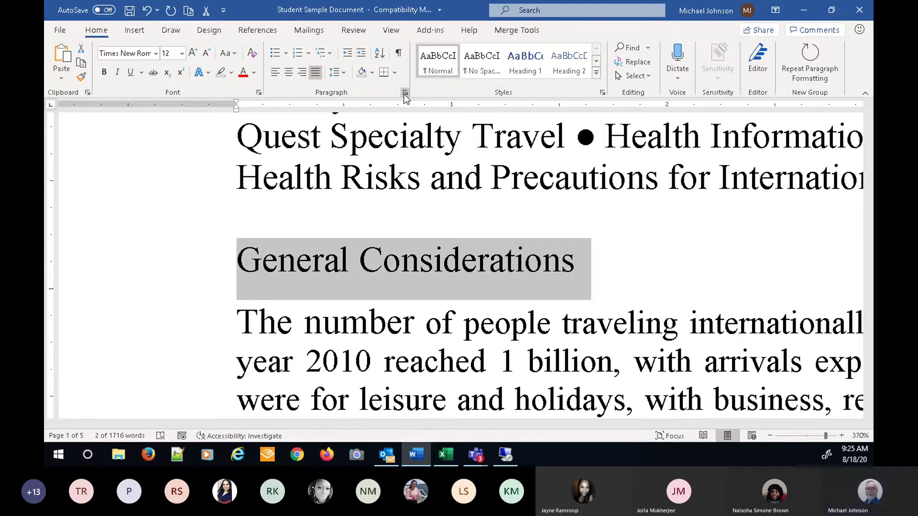
click(344, 73)
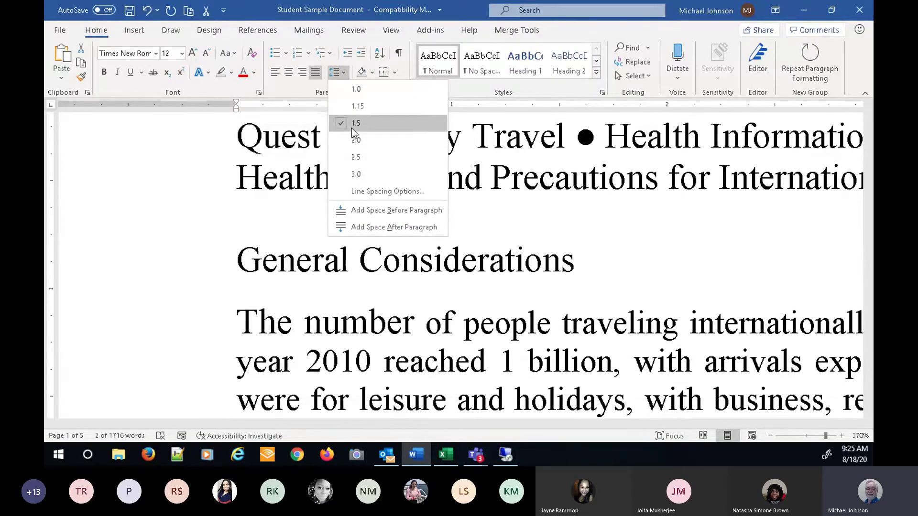
- Change the heading's line spacing back to Single in the Paragraph dialog
click(406, 69)
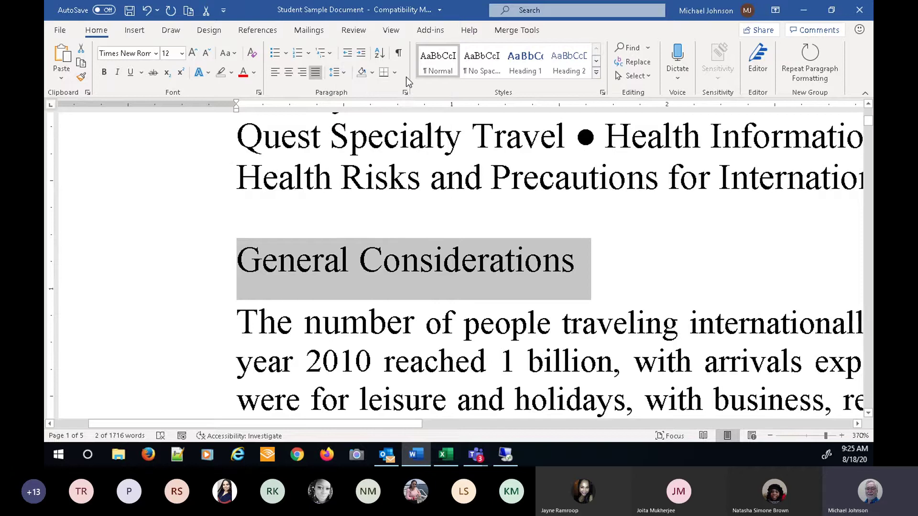
click(408, 92)
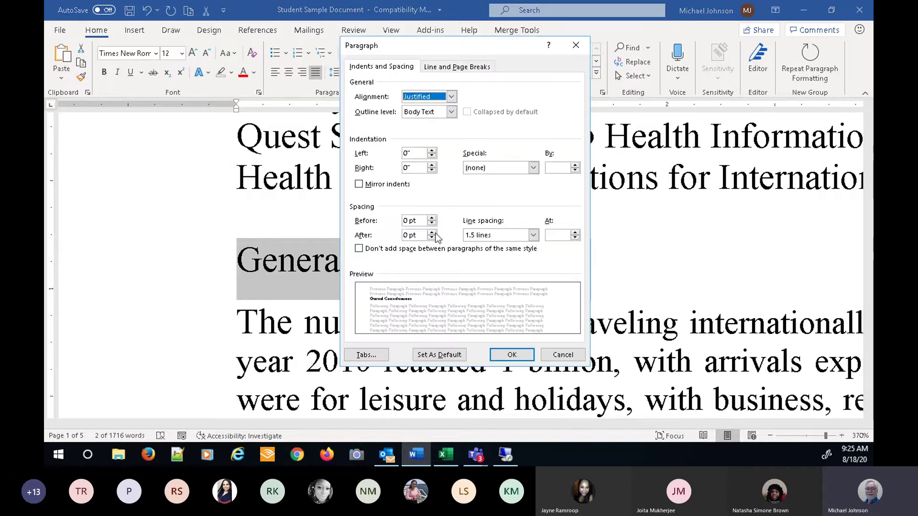
click(534, 236)
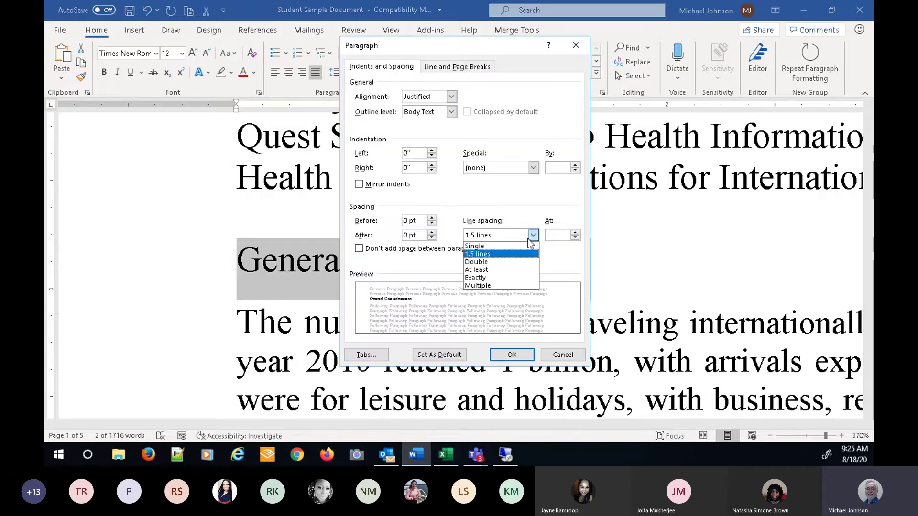
click(498, 247)
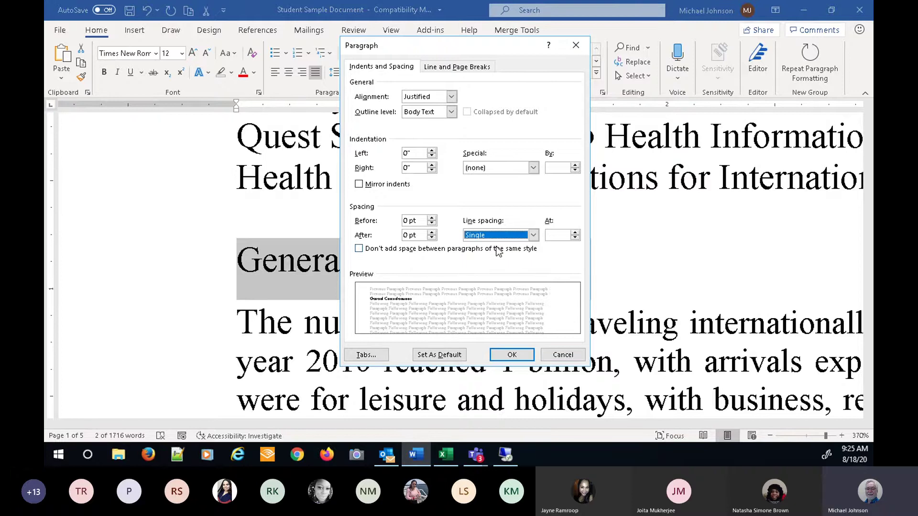
click(520, 360)
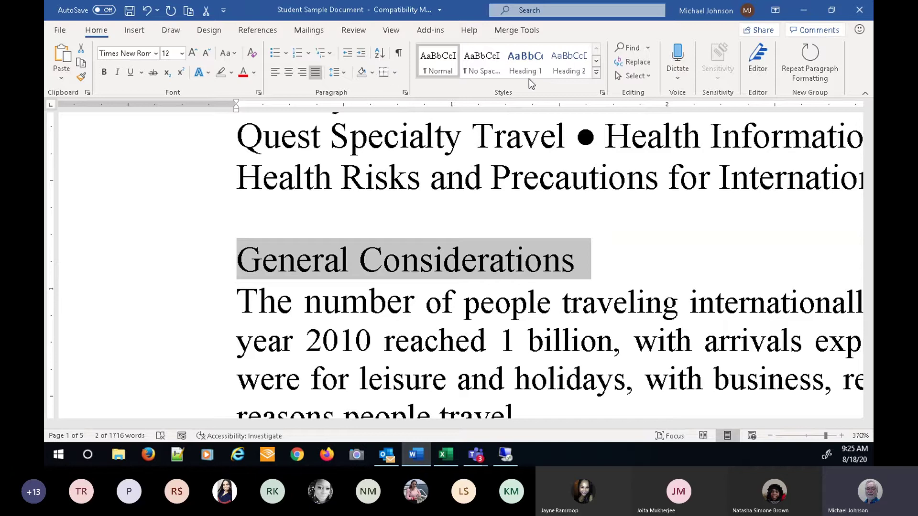
click(597, 73)
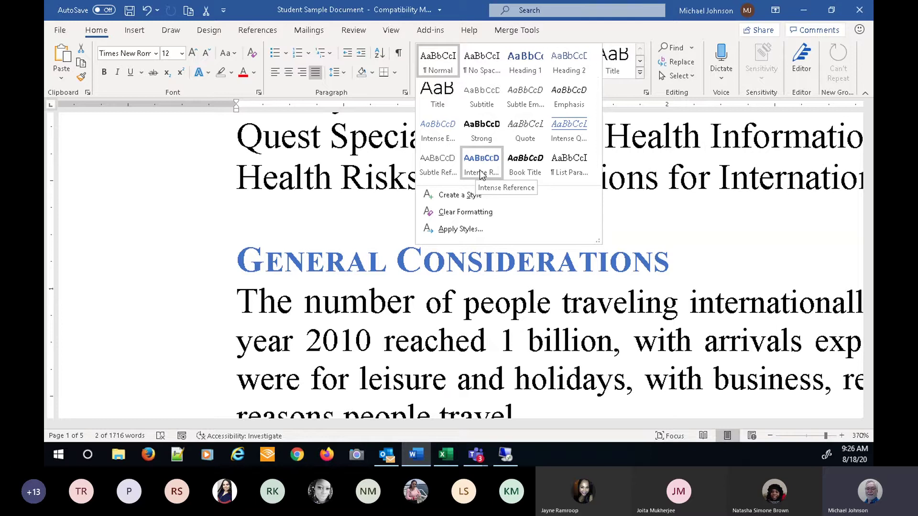
- Create a new style from the heading's formatting and name it St-31
click(467, 196)
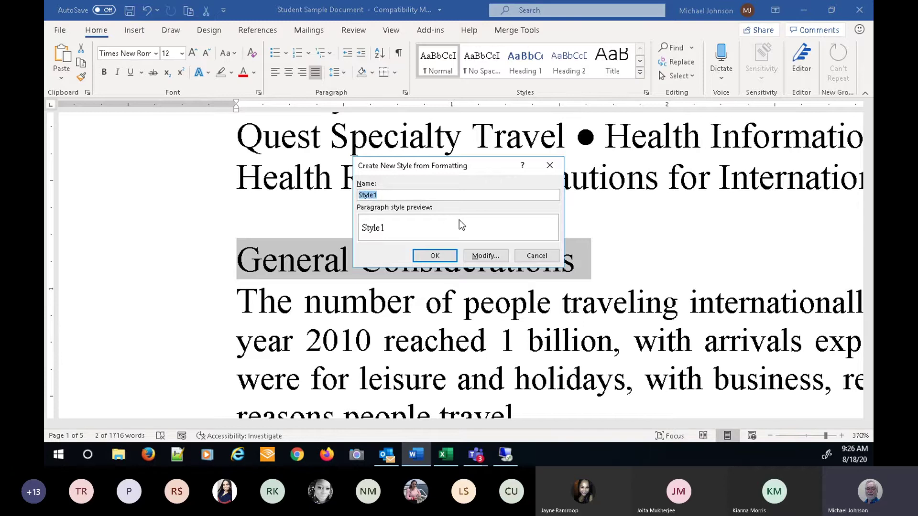
text(Michae)
key(BackSpace)
key(BackSpace)
key(BackSpace)
key(BackSpace)
key(BackSpace)
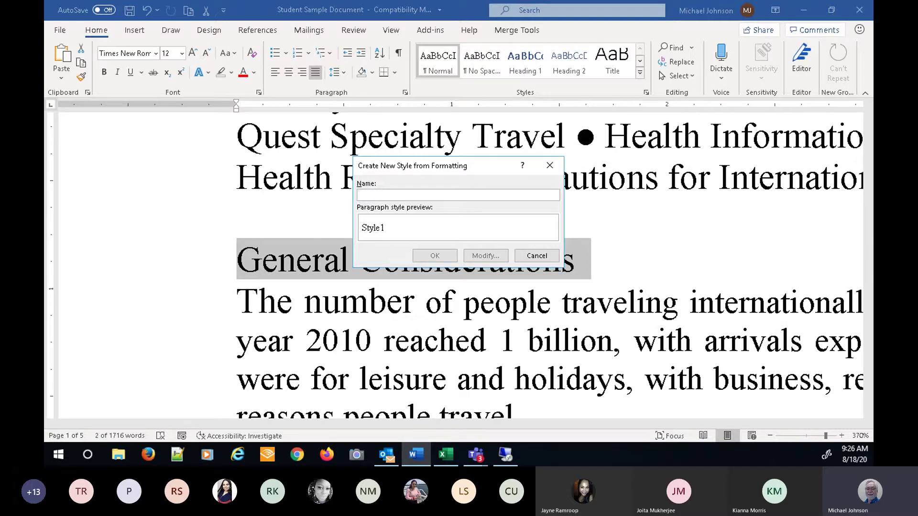
text(St)
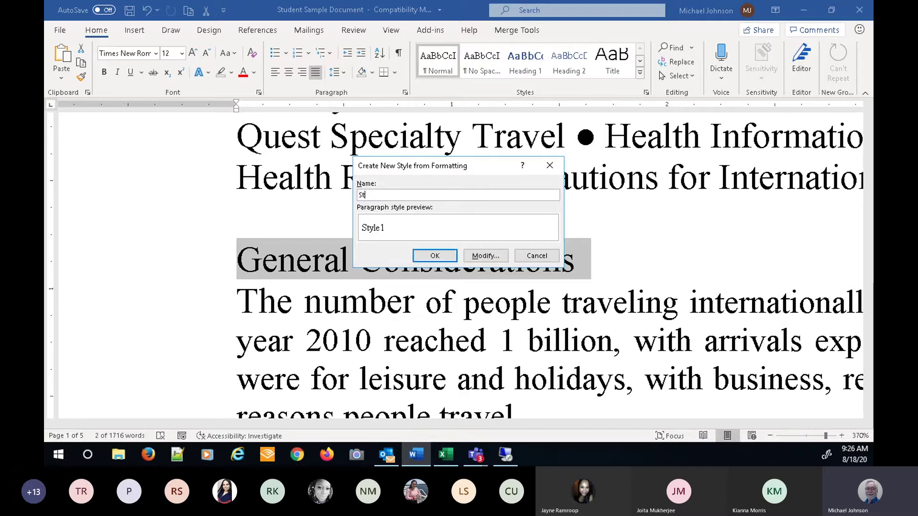
text(-31)
- Make the St-31 style bold, 26 pt Brush Script Std in Gold
click(484, 256)
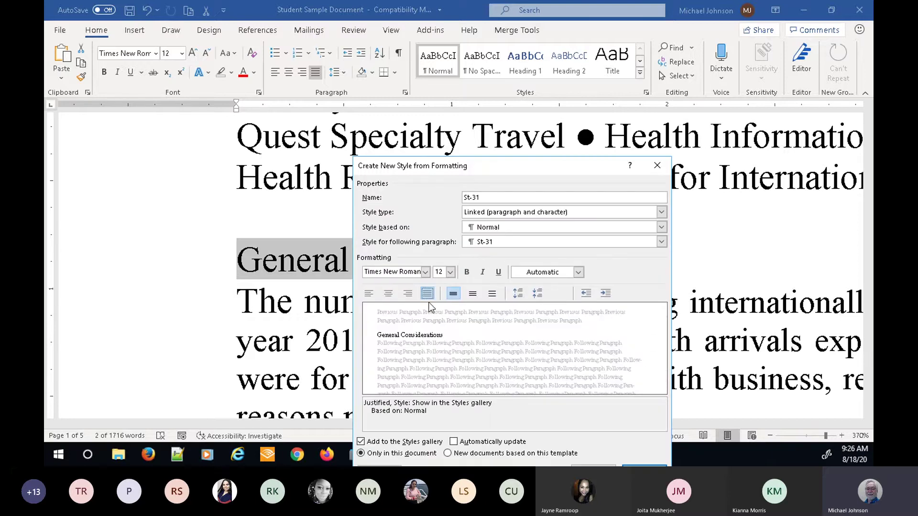
drag(549, 165, 551, 67)
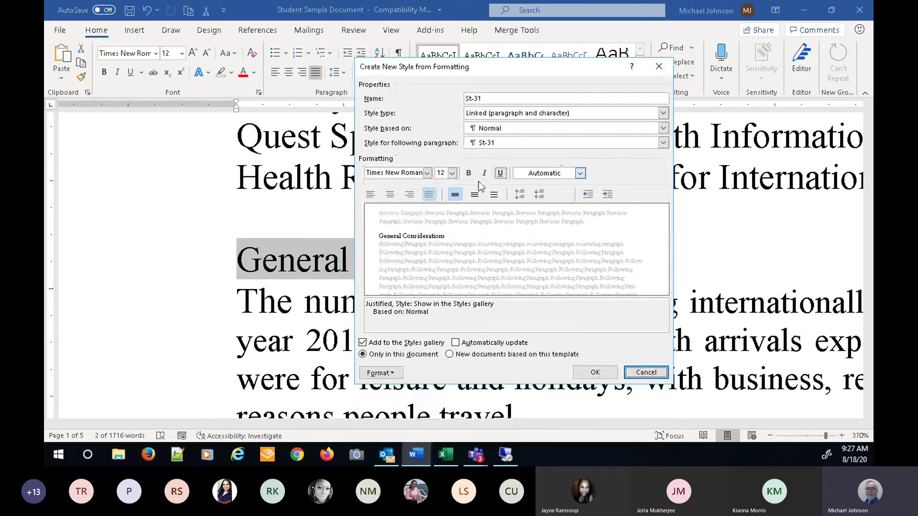
click(469, 174)
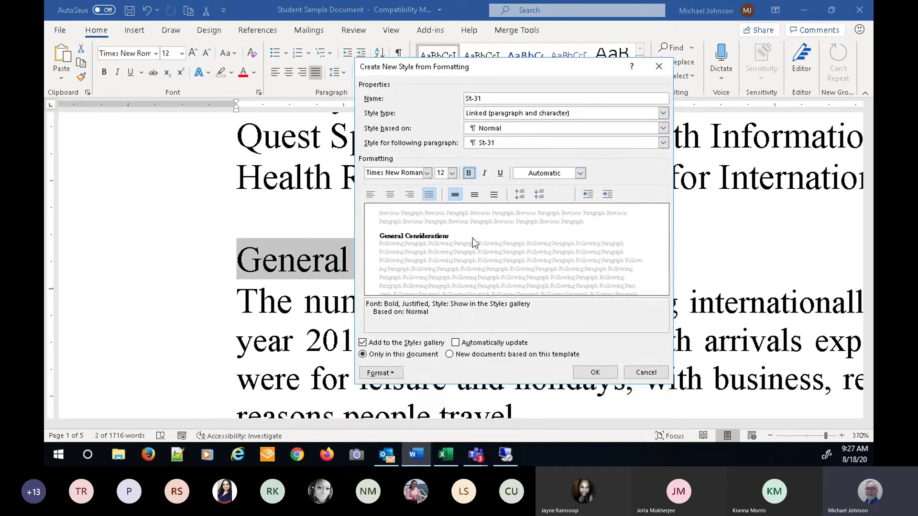
click(427, 173)
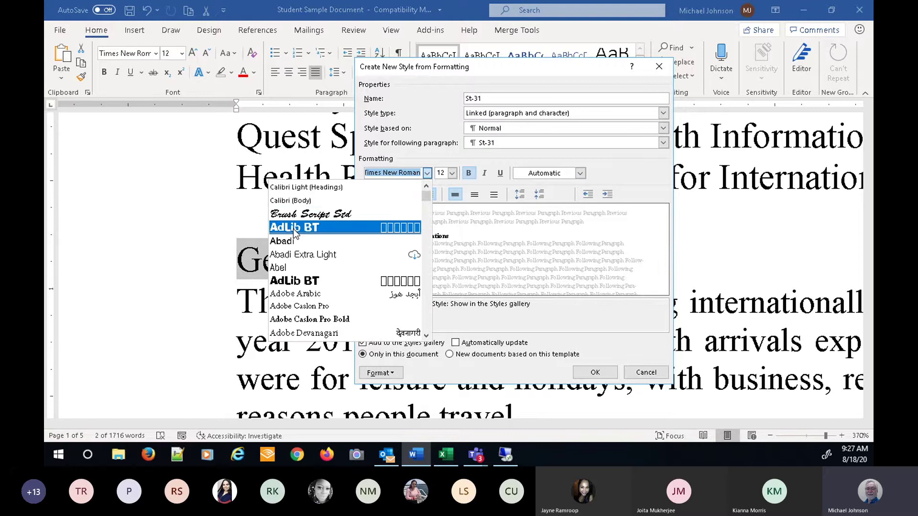
click(306, 214)
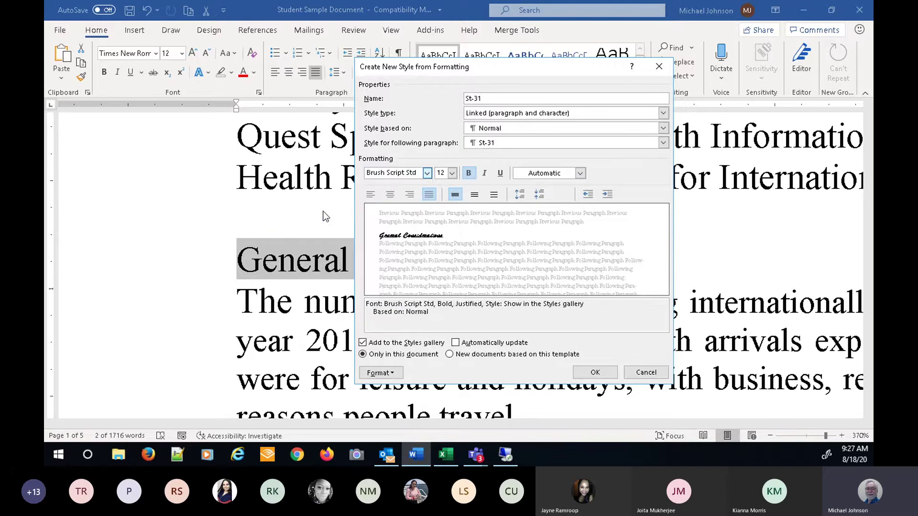
click(453, 172)
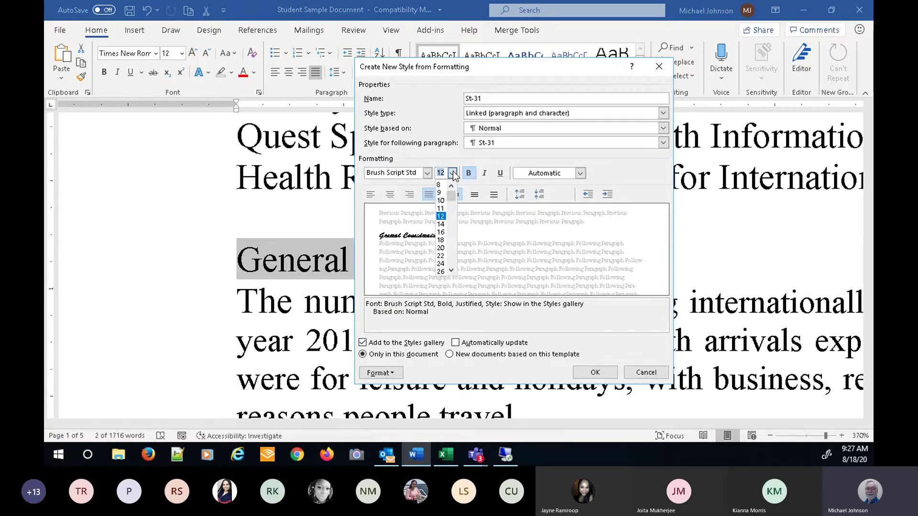
click(441, 271)
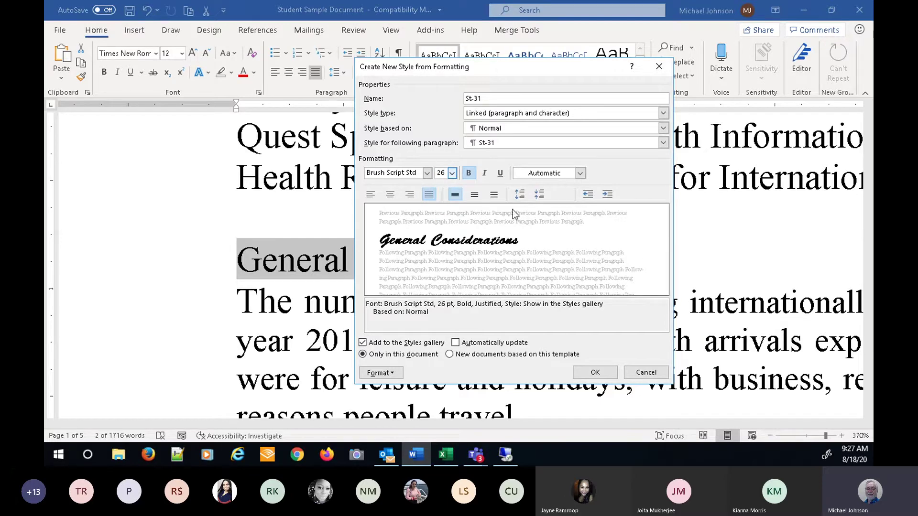
click(580, 173)
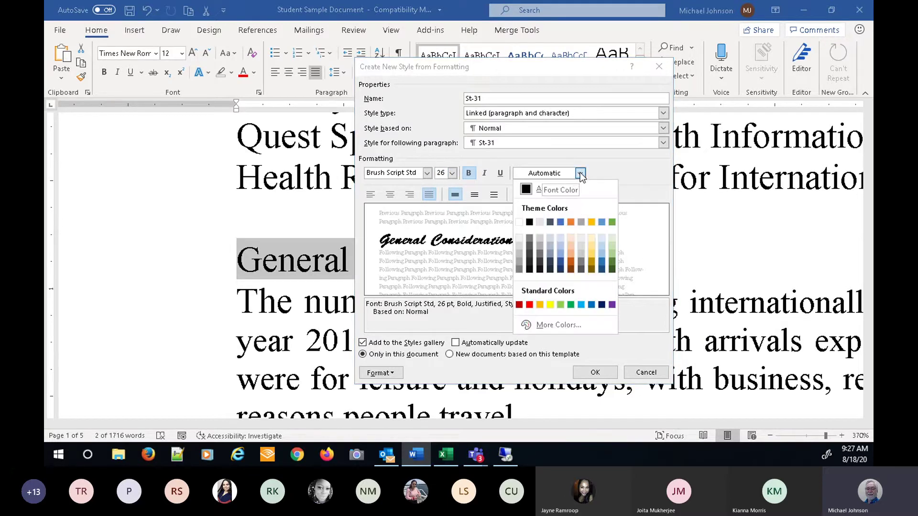
click(592, 262)
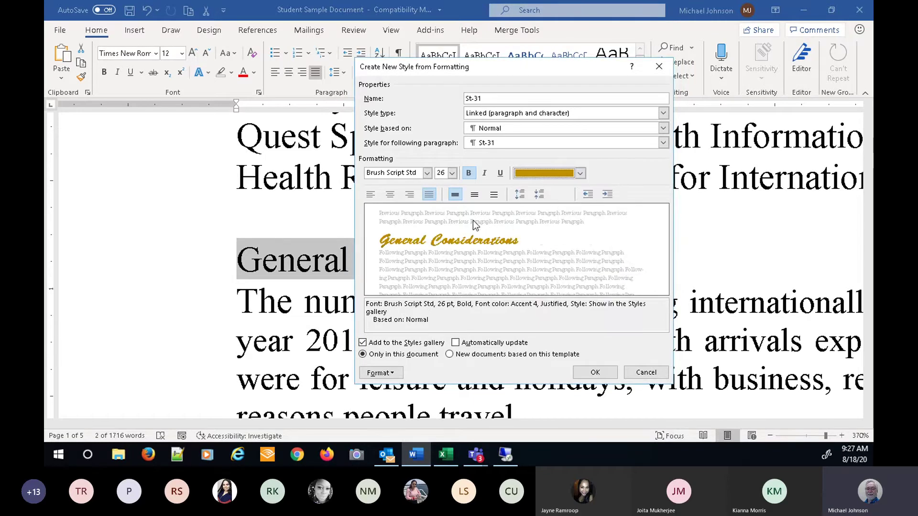
- Give St-31 1.5 line spacing and centre alignment
click(476, 195)
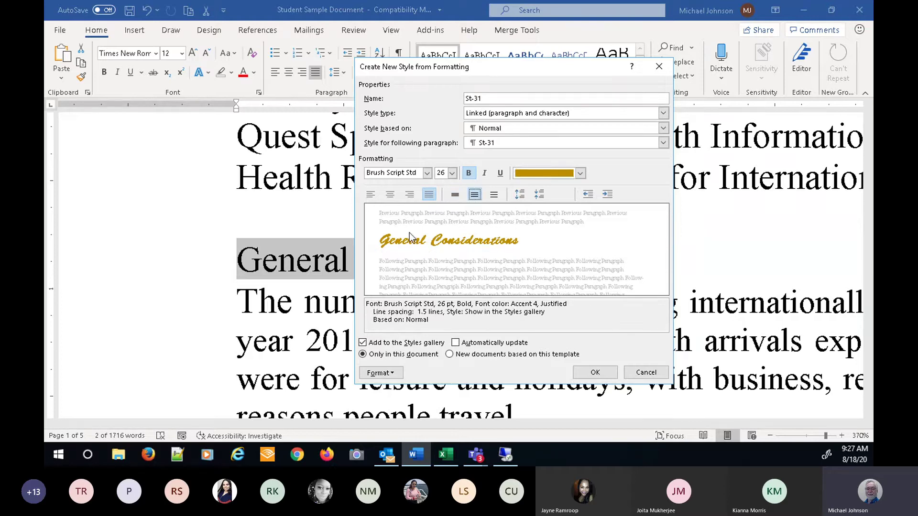
click(390, 196)
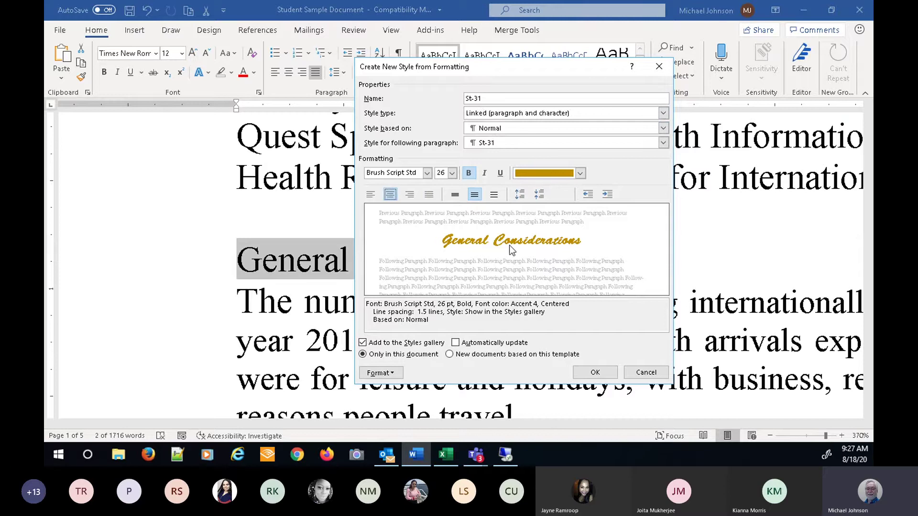
click(394, 373)
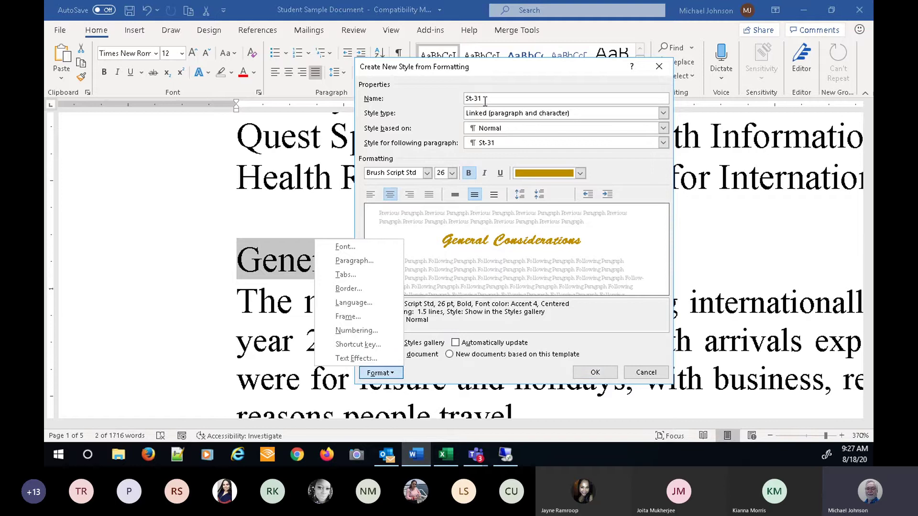
click(602, 372)
- Create the St-31 style, then clear the General Considerations heading back to plain Times New Roman
click(596, 372)
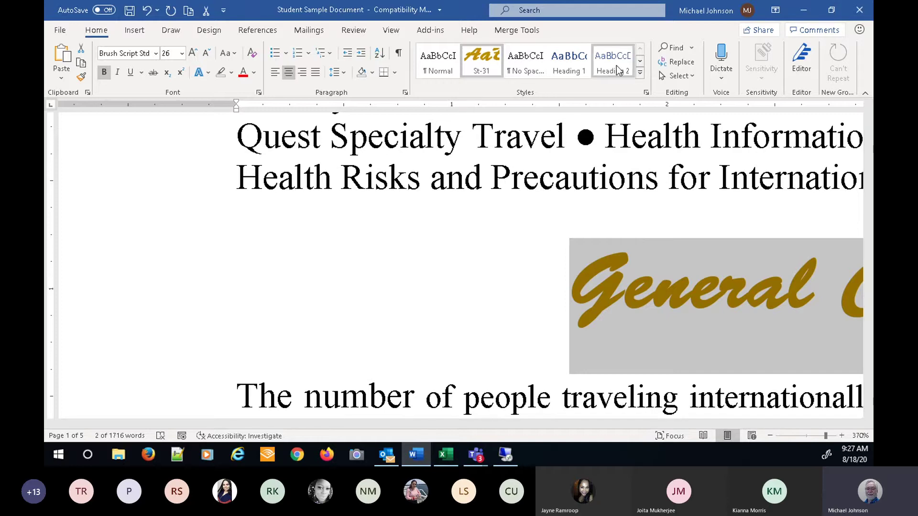
click(640, 75)
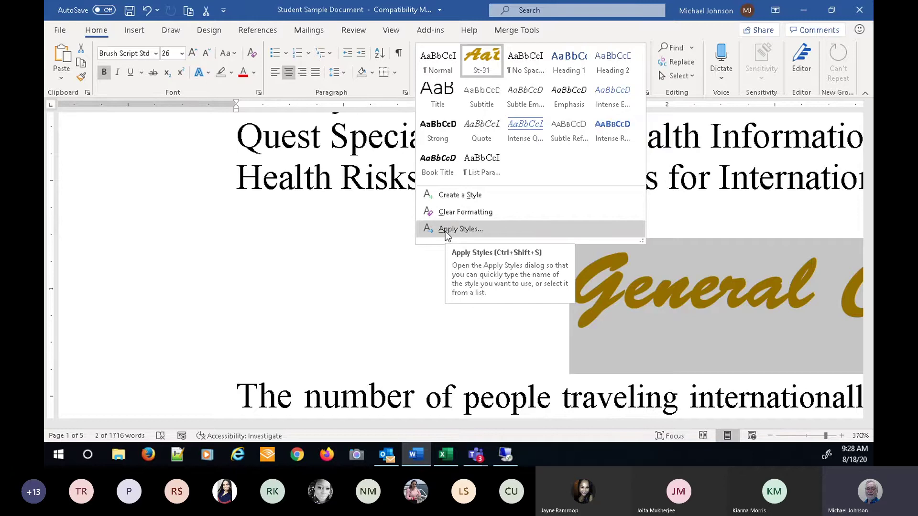
click(462, 212)
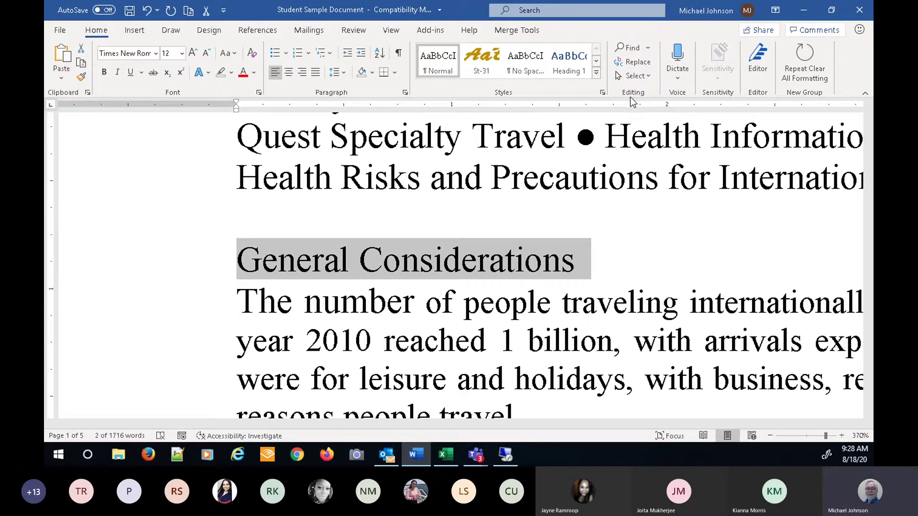
- Search for 'the' in Find and Replace, continuing through the whole document to its first match
click(648, 47)
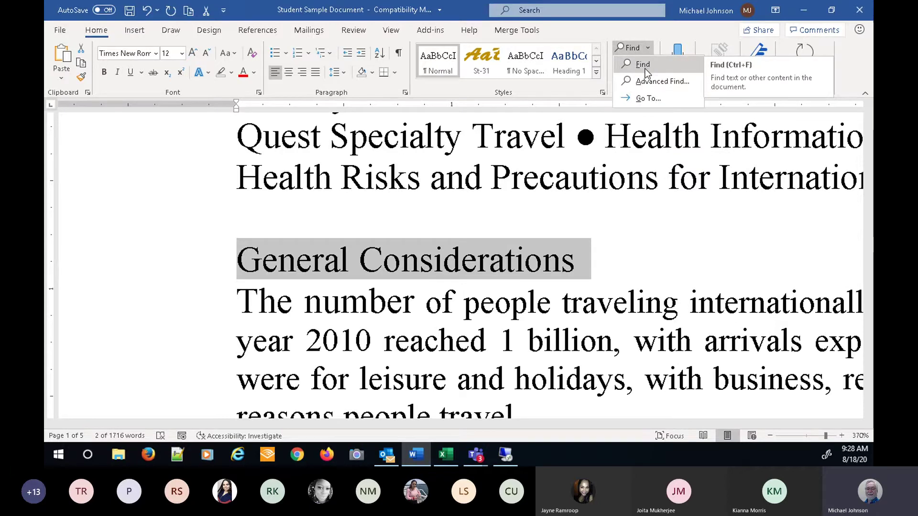
click(649, 83)
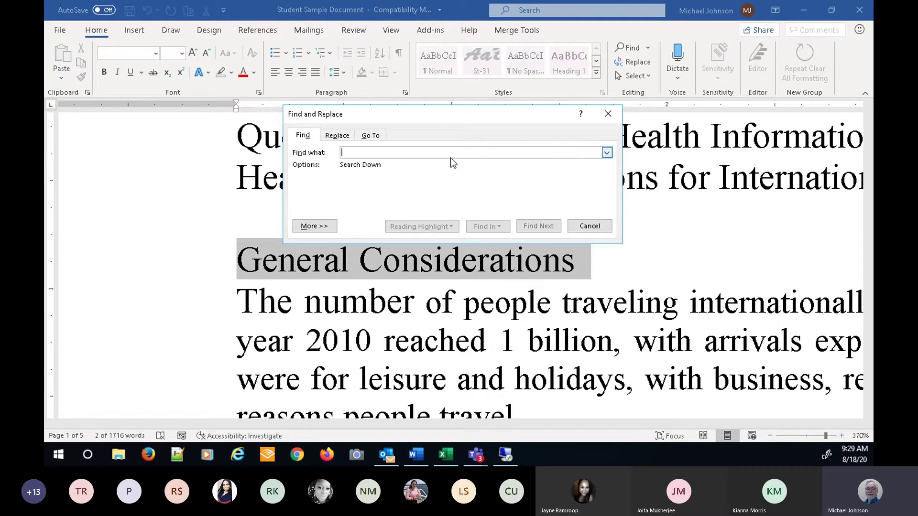
text(the)
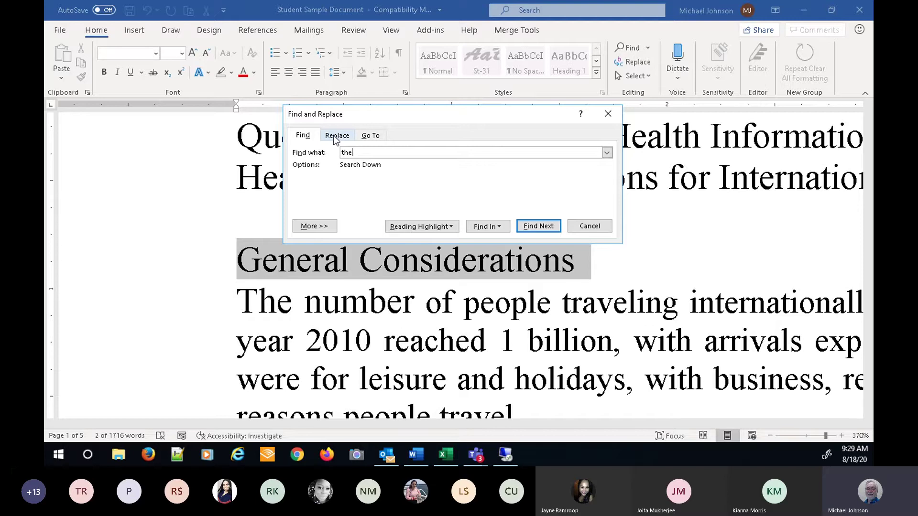
click(334, 137)
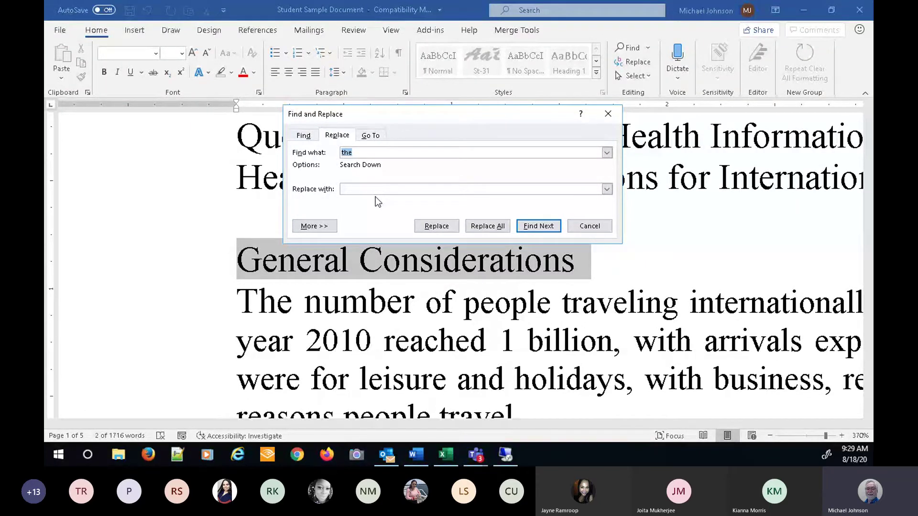
click(303, 136)
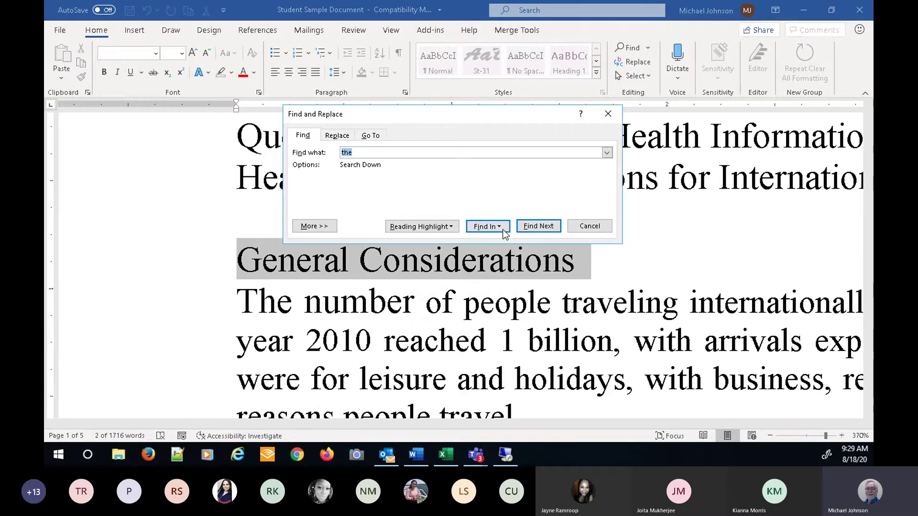
click(527, 229)
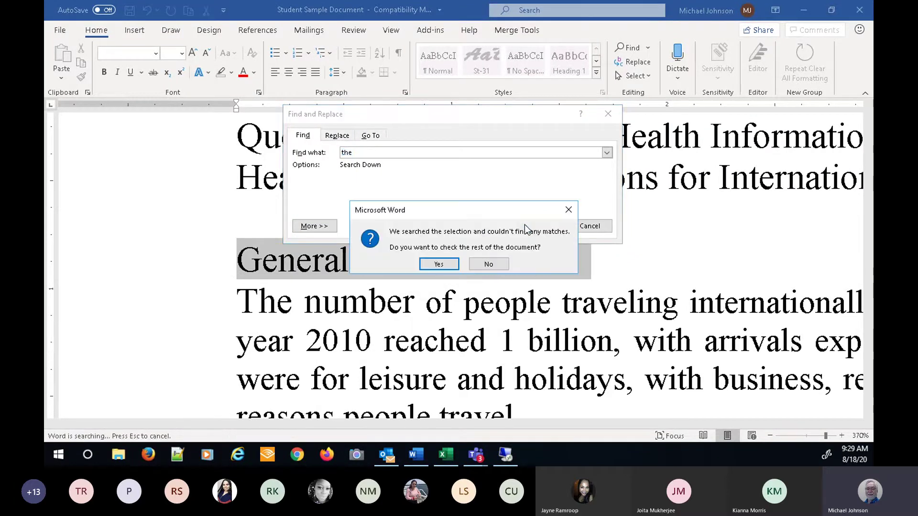
click(439, 265)
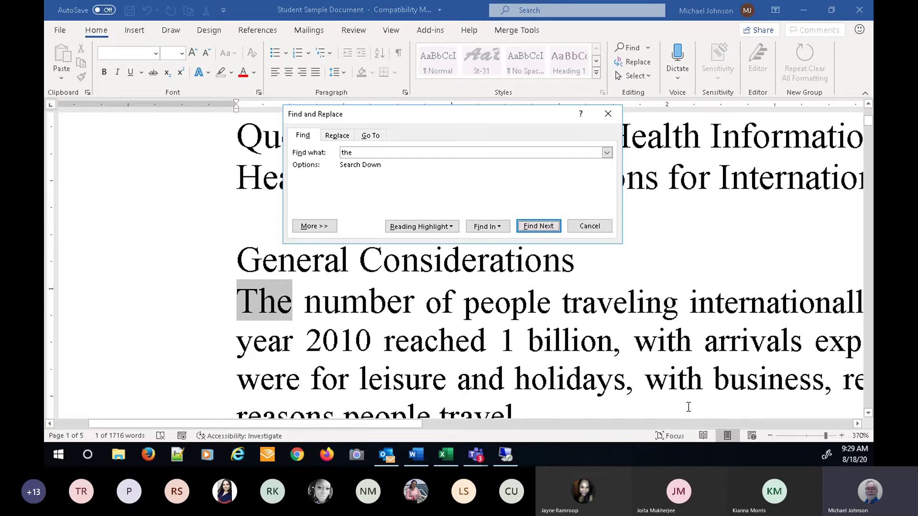
- Zoom the document out to 170% and step through three more matches of 'the'
click(769, 434)
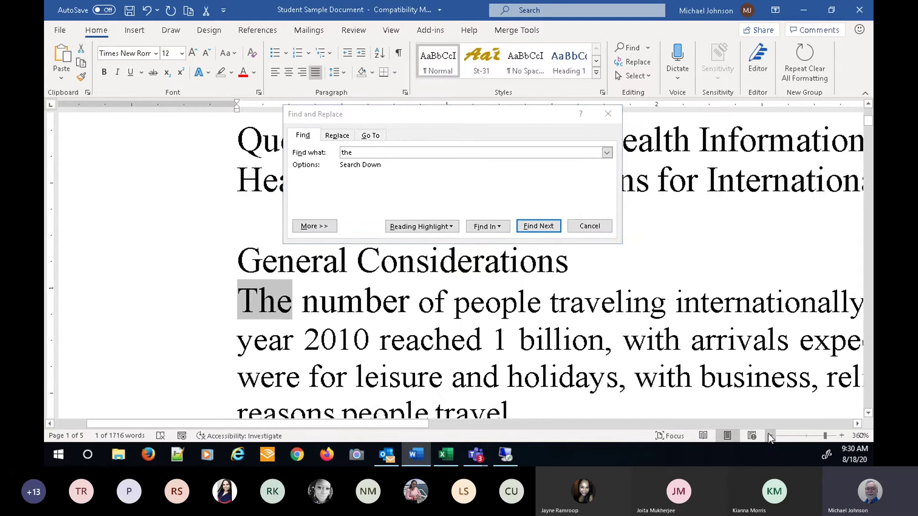
click(769, 434)
click(769, 434)
click(769, 434)
click(768, 434)
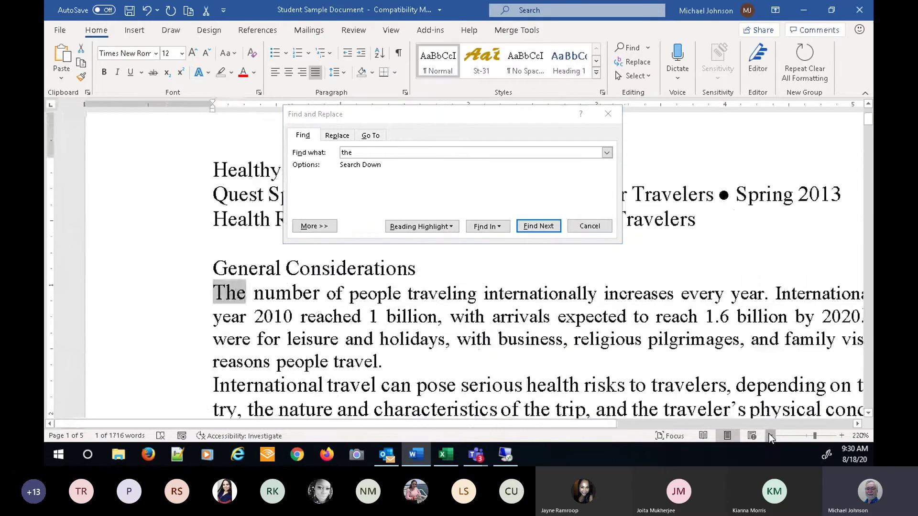
click(769, 434)
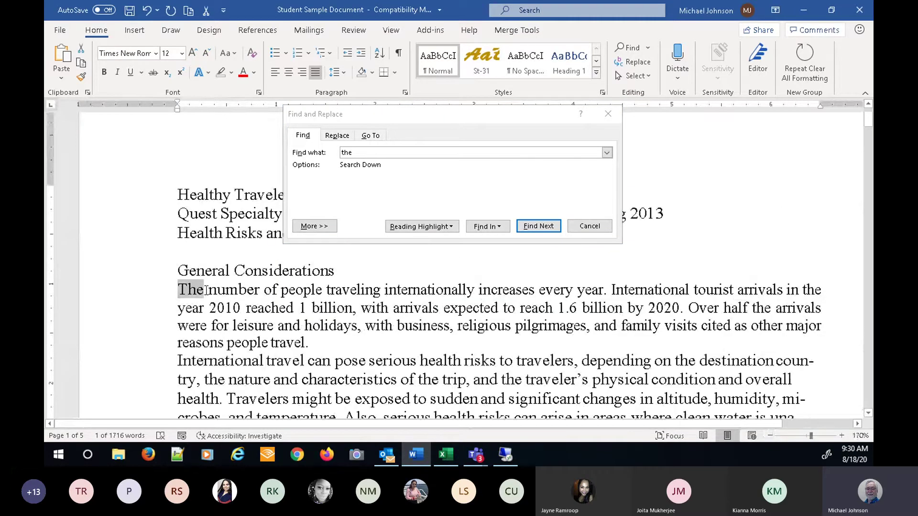
click(536, 229)
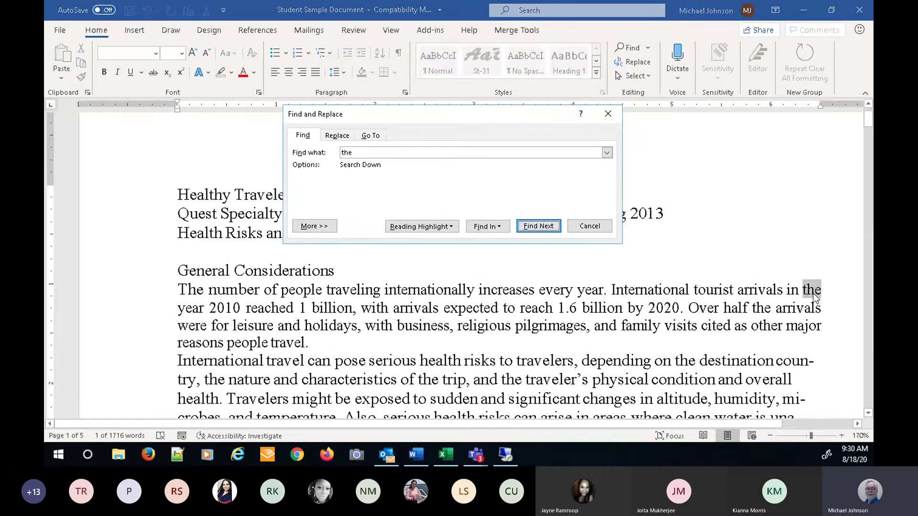
click(538, 228)
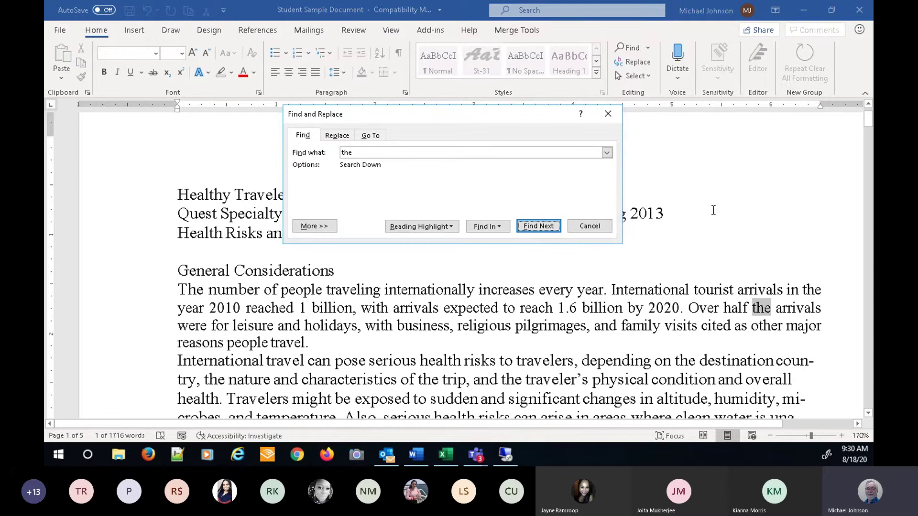
scroll(448, 258, down, 1)
click(537, 226)
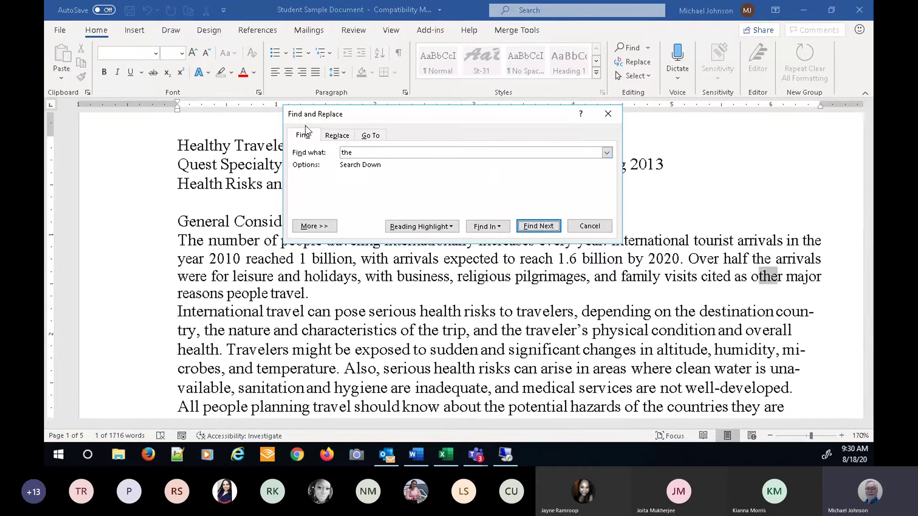
- Look over the Replace and Go To tabs, then close Find and Replace
click(338, 136)
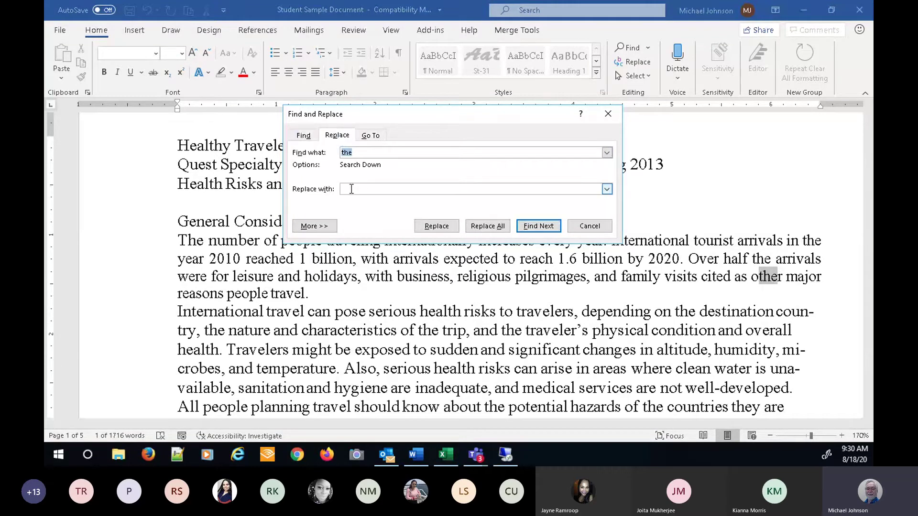
click(376, 137)
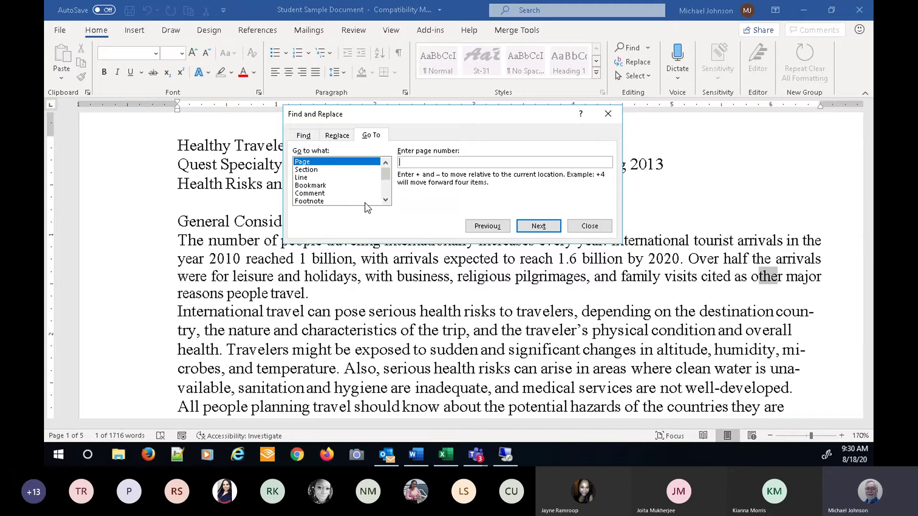
click(592, 228)
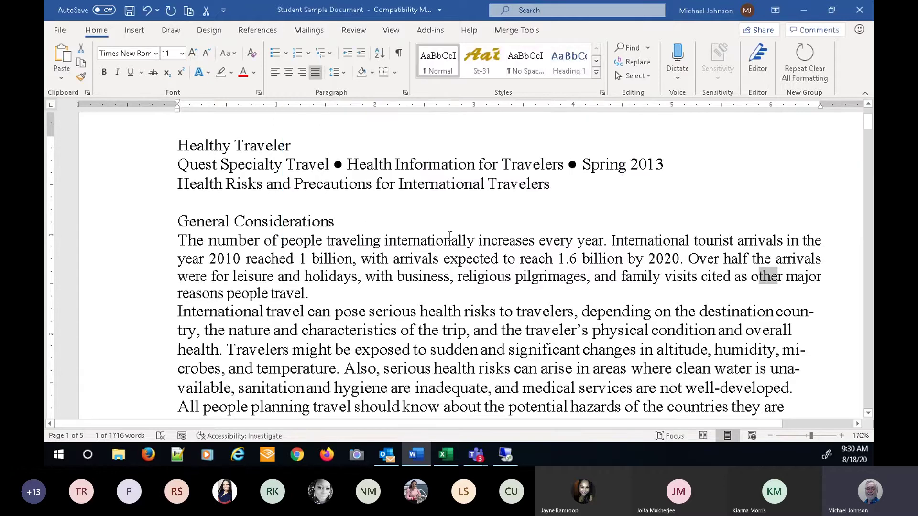
click(687, 218)
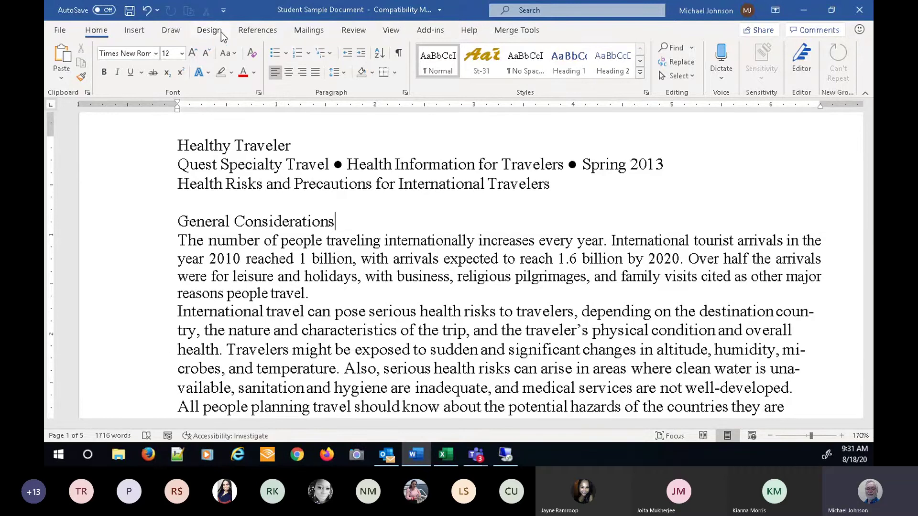
- Enable the Layout main tab in Word Options' Customize Ribbon settings
click(60, 31)
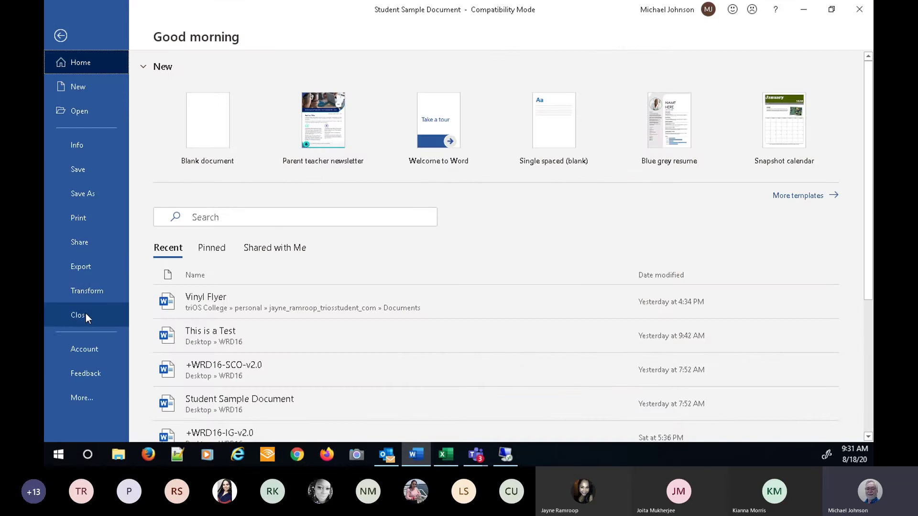
click(88, 348)
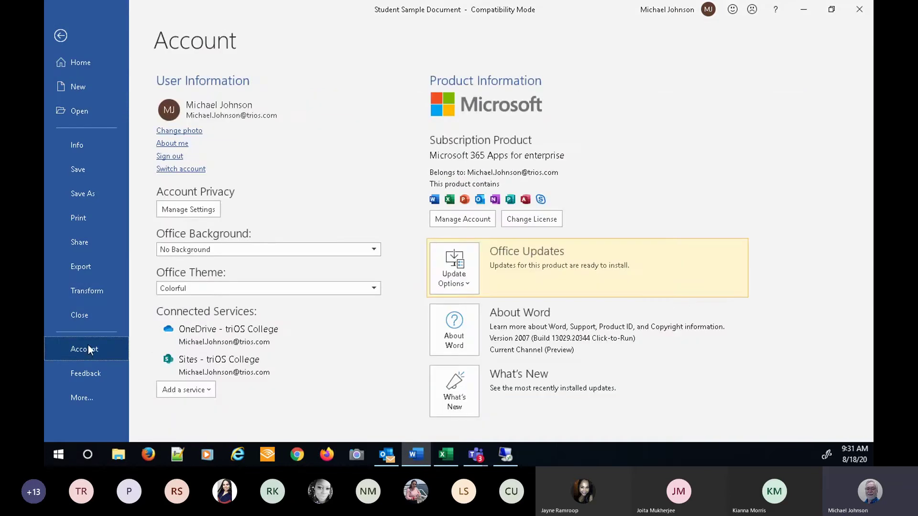
click(86, 398)
click(171, 396)
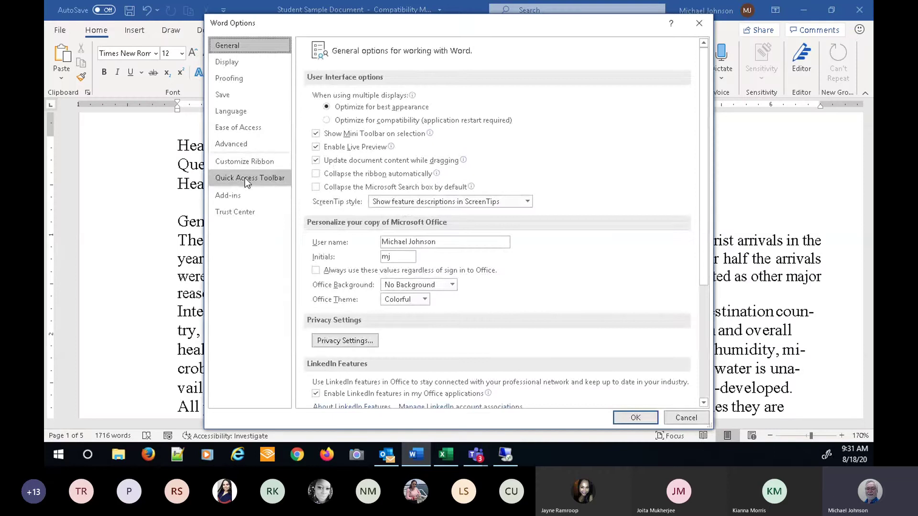
click(240, 168)
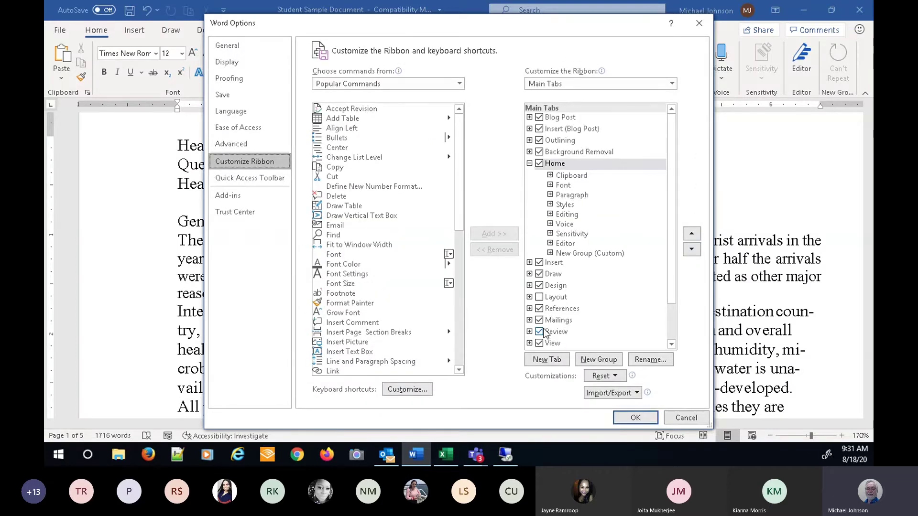
click(539, 297)
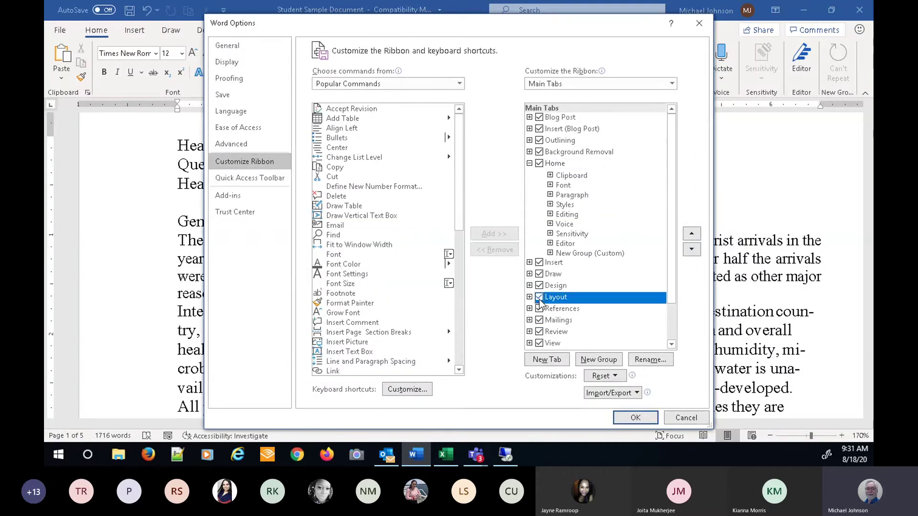
click(621, 421)
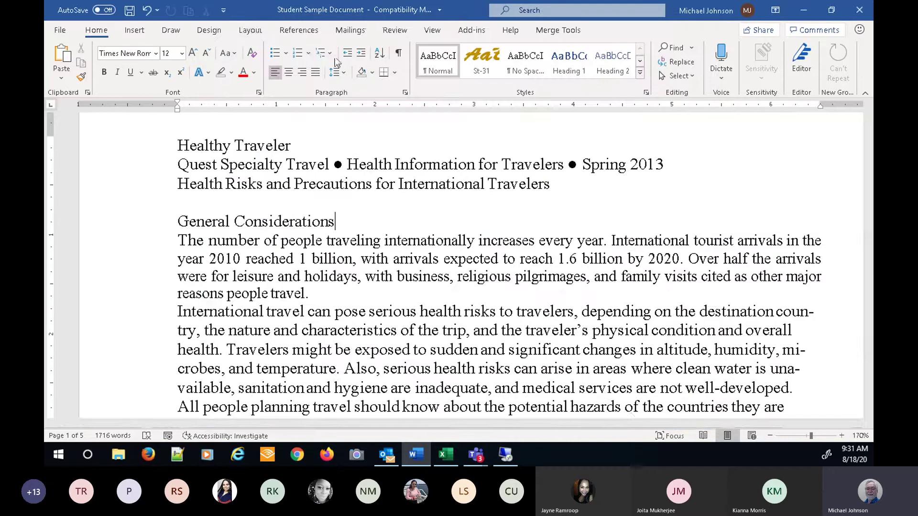
- Open Page Setup through Layout > Margins > Custom Margins and set the top margin to 0
click(250, 31)
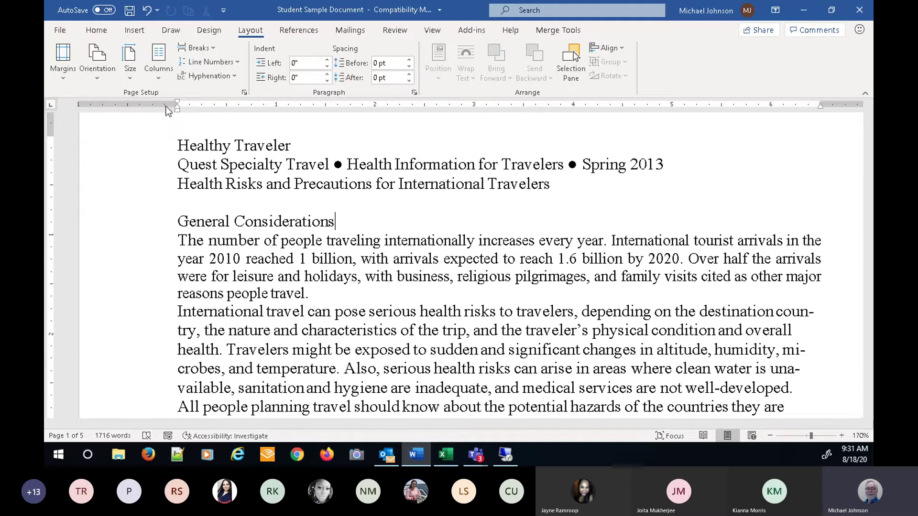
click(66, 77)
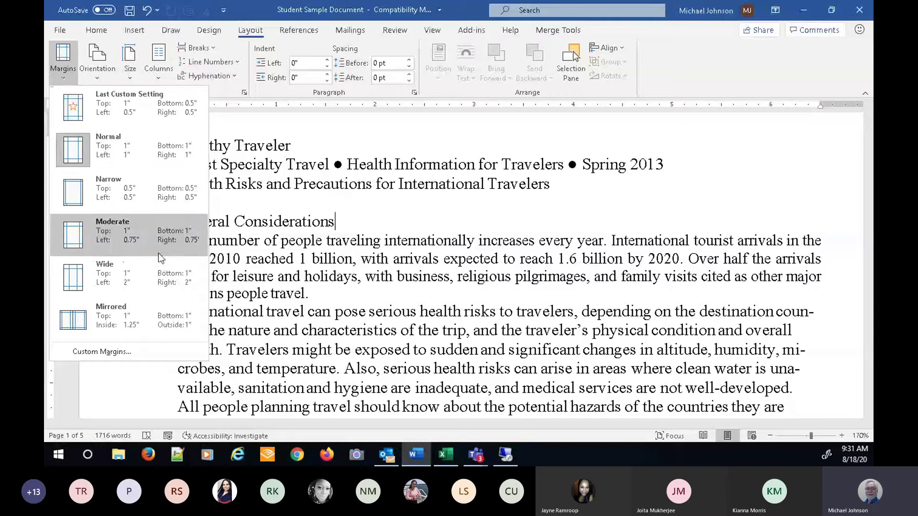
click(113, 351)
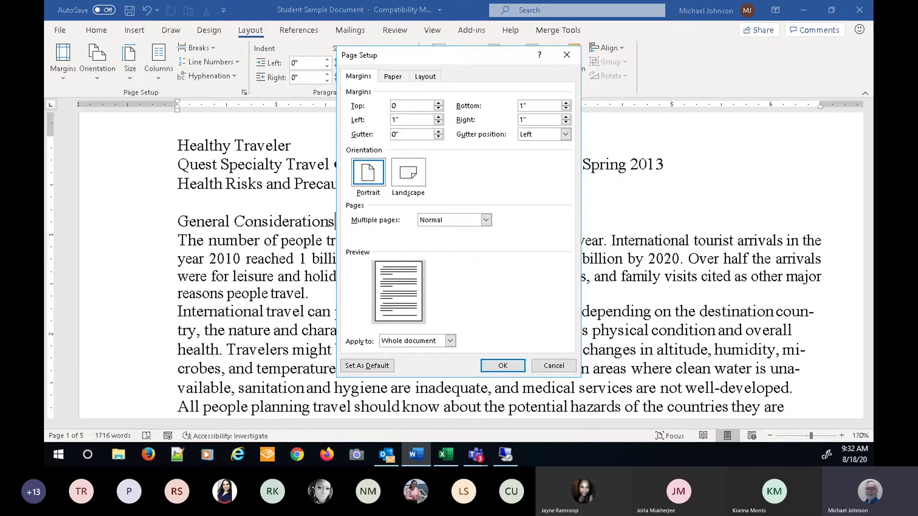
- Set the left margin to 0, then accept Word's fix moving top and left margins to 0.17"
click(401, 120)
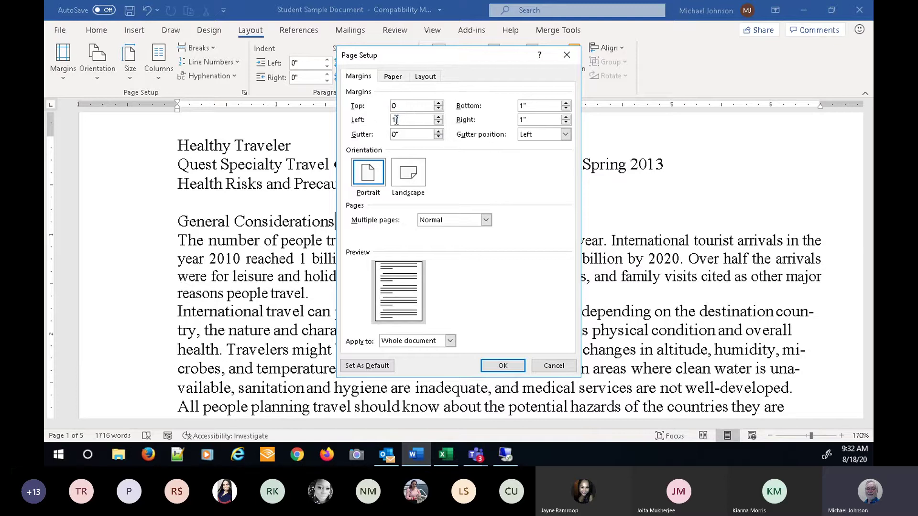
double_click(396, 120)
text(0)
click(530, 106)
click(497, 372)
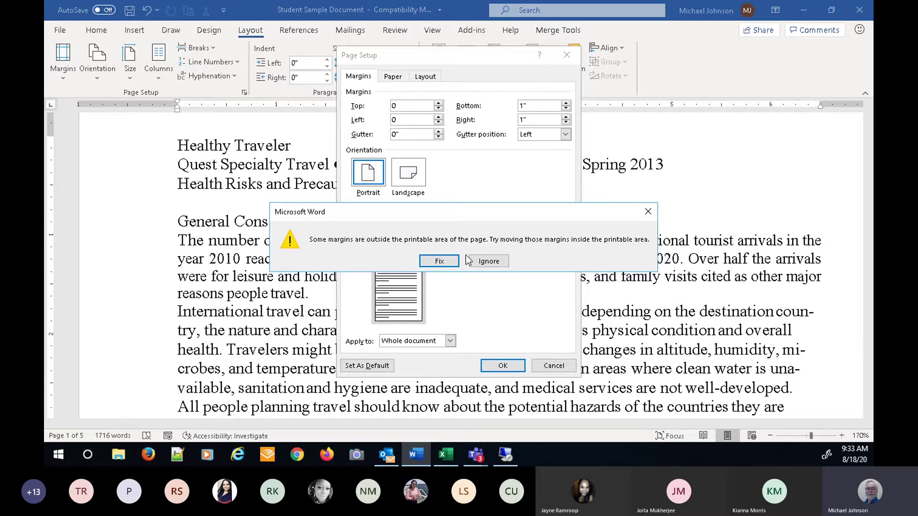
click(440, 261)
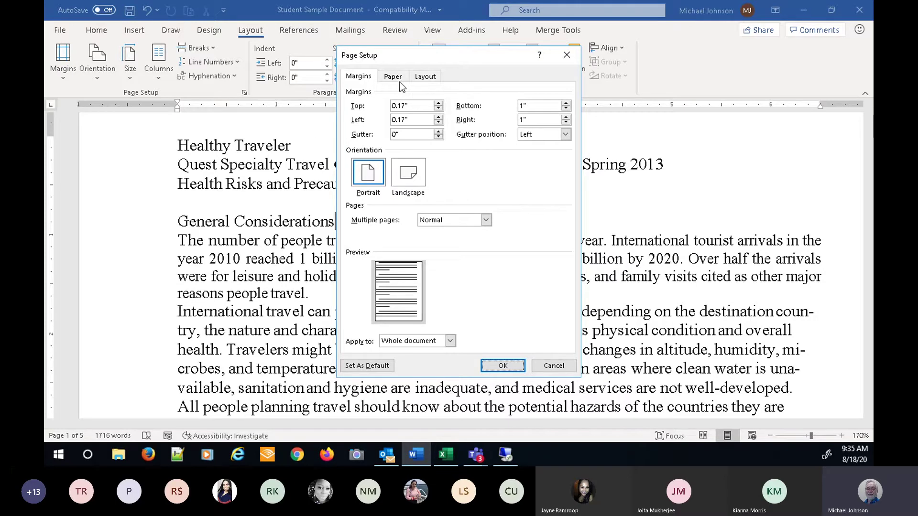
- Cancel the Page Setup dialog so the document's margins stay unchanged
click(553, 366)
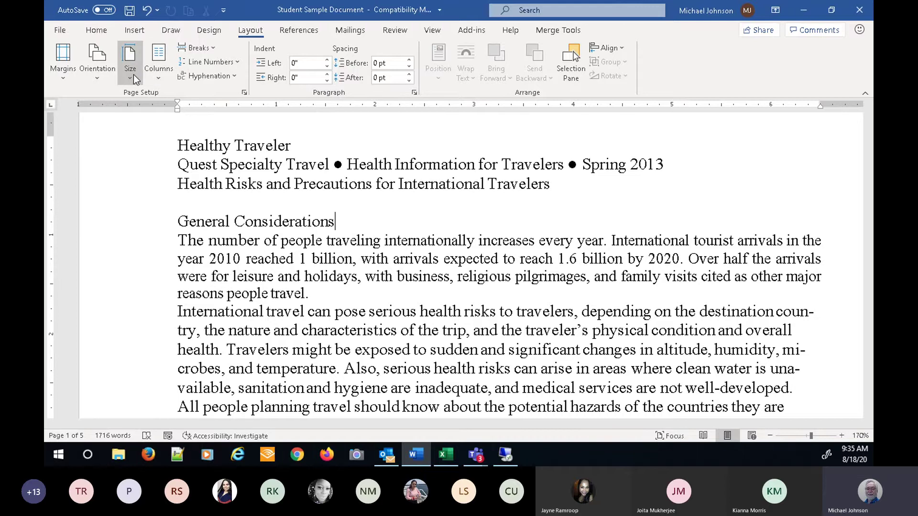
- Check the Layout orientation choices without changing them, then switch to the Insert ribbon
click(102, 77)
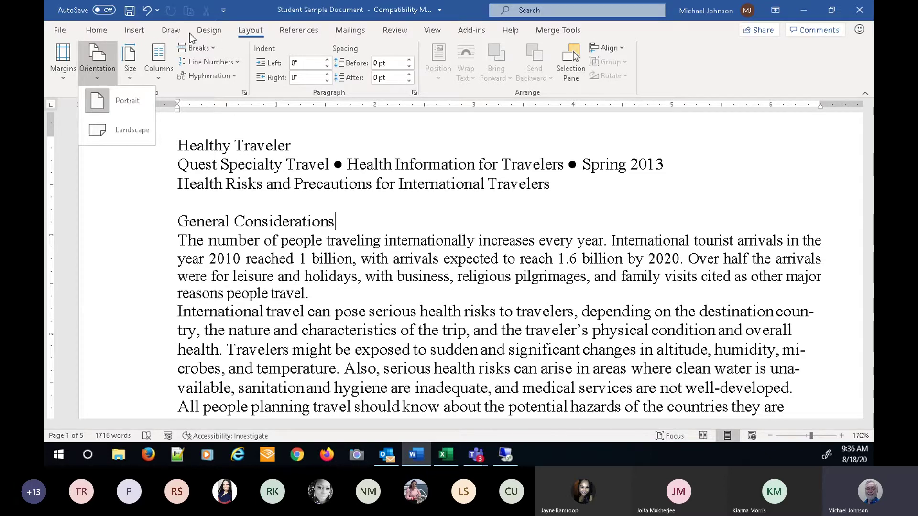
click(132, 32)
click(133, 33)
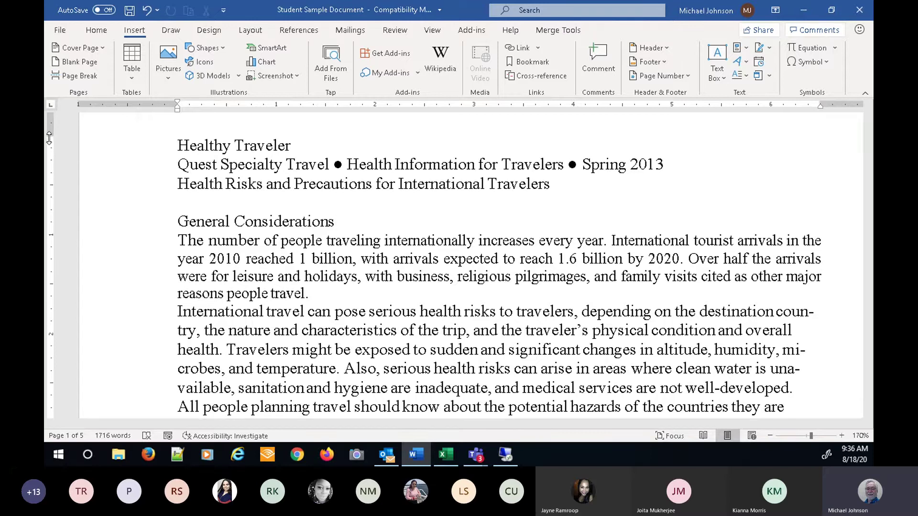
- Drag the top margin lower on the vertical ruler and open page 1's header and footer for editing
drag(49, 138, 47, 179)
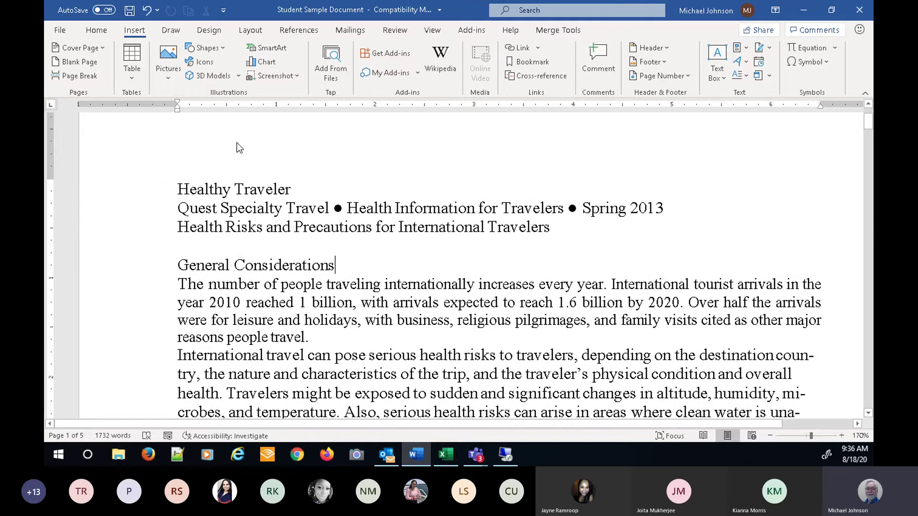
double_click(320, 151)
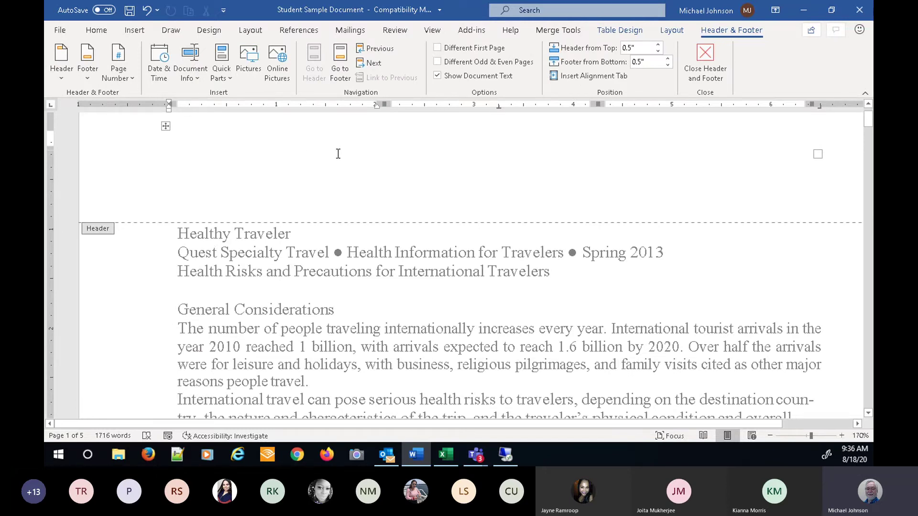
scroll(361, 196, down, 15)
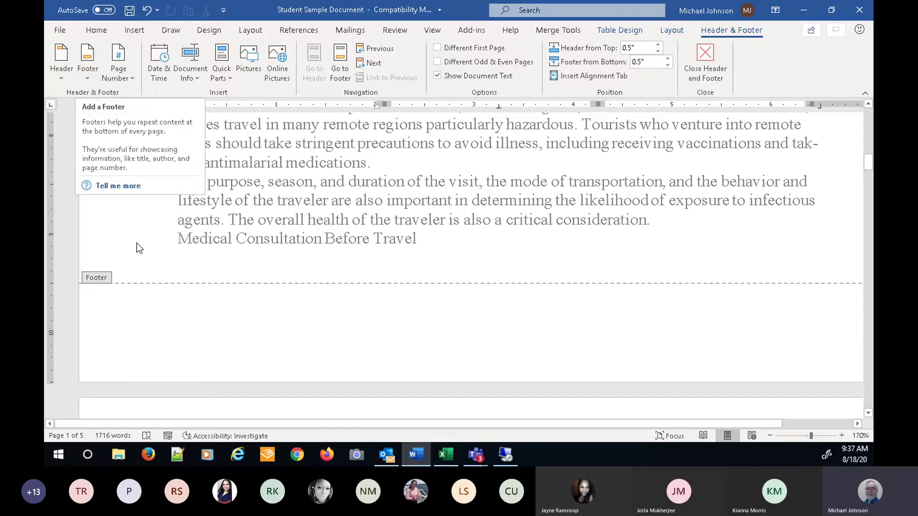
- Insert the built-in ViewMaster (Horizontal) footer on page 1
click(91, 80)
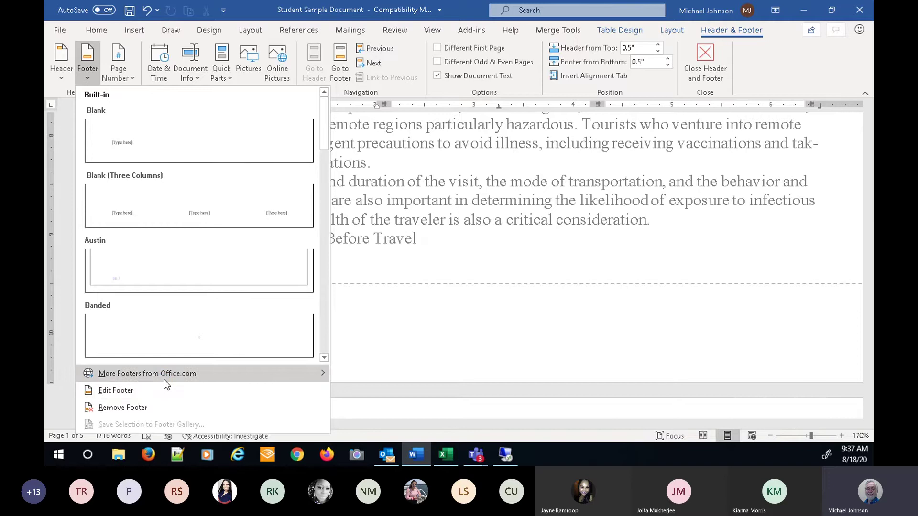
mouse_move(165, 380)
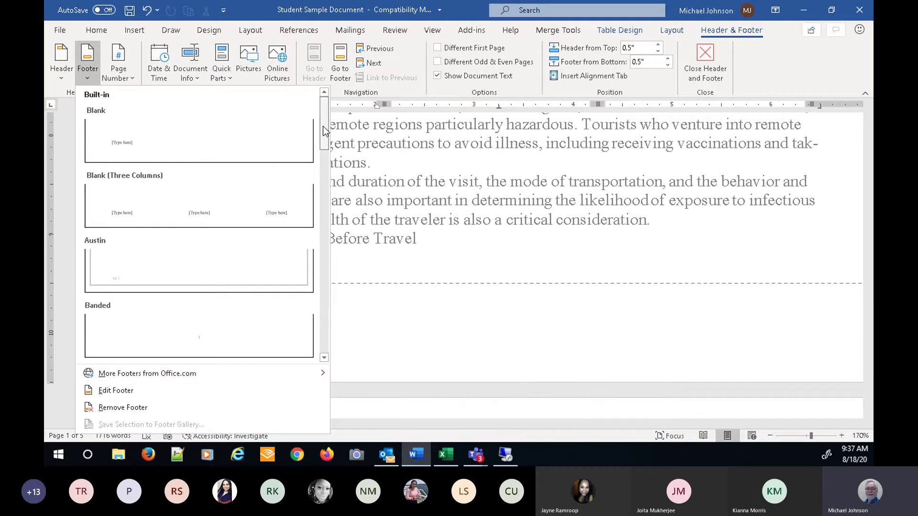
drag(325, 130, 332, 208)
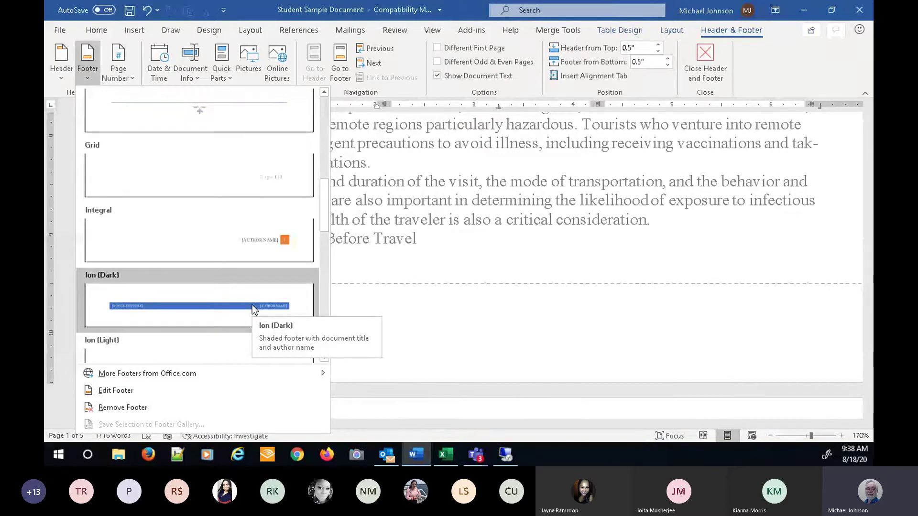
drag(324, 190, 331, 271)
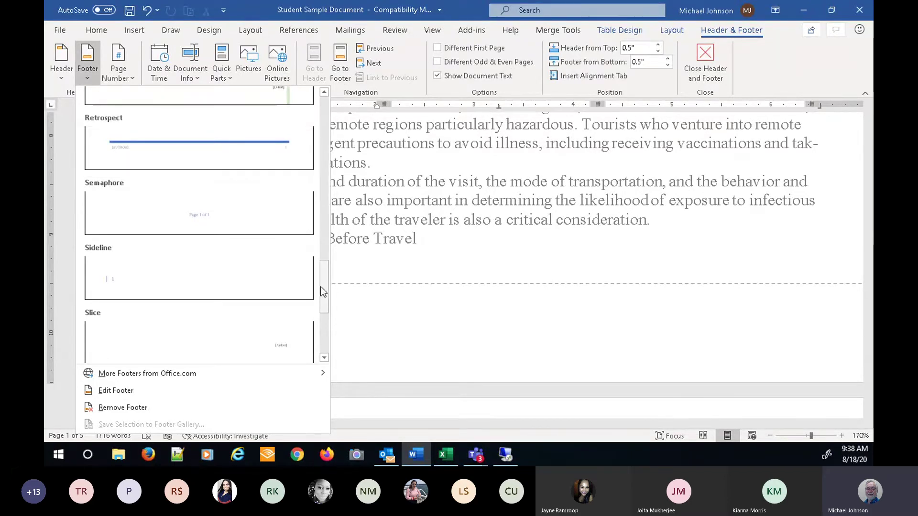
scroll(323, 295, down, 3)
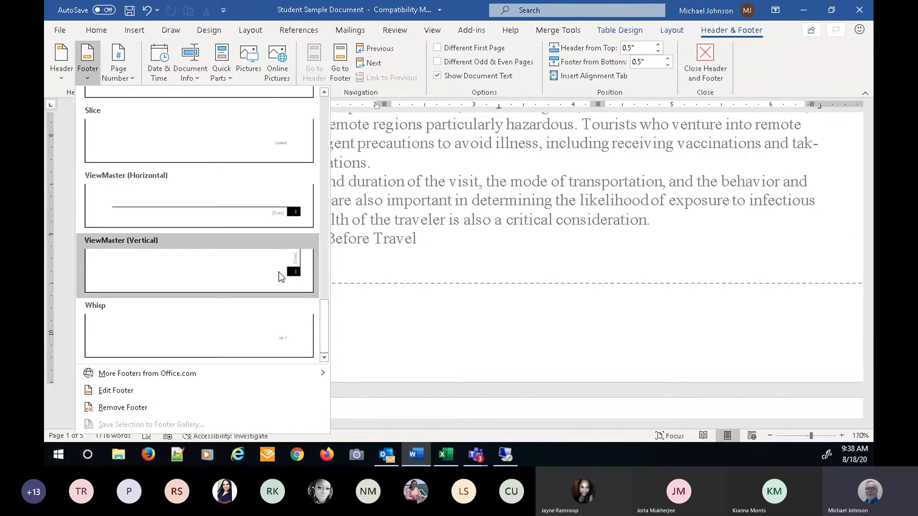
click(283, 211)
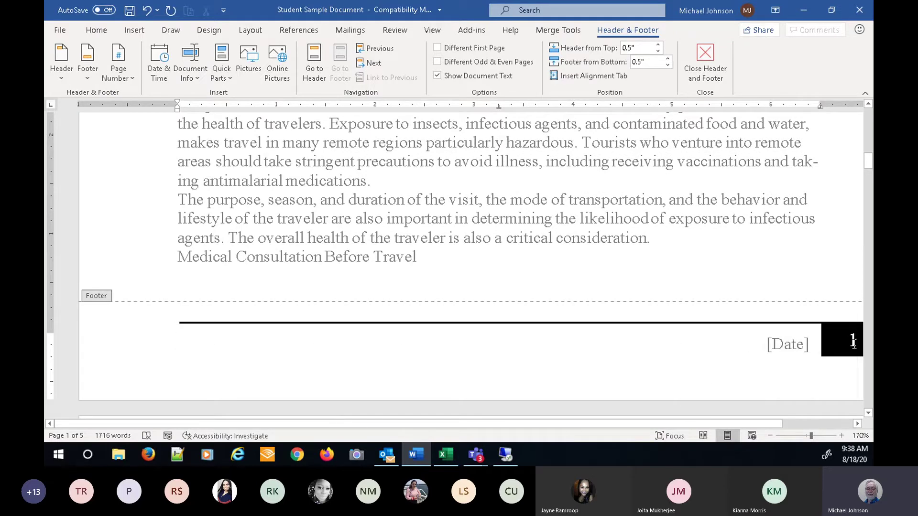
double_click(455, 261)
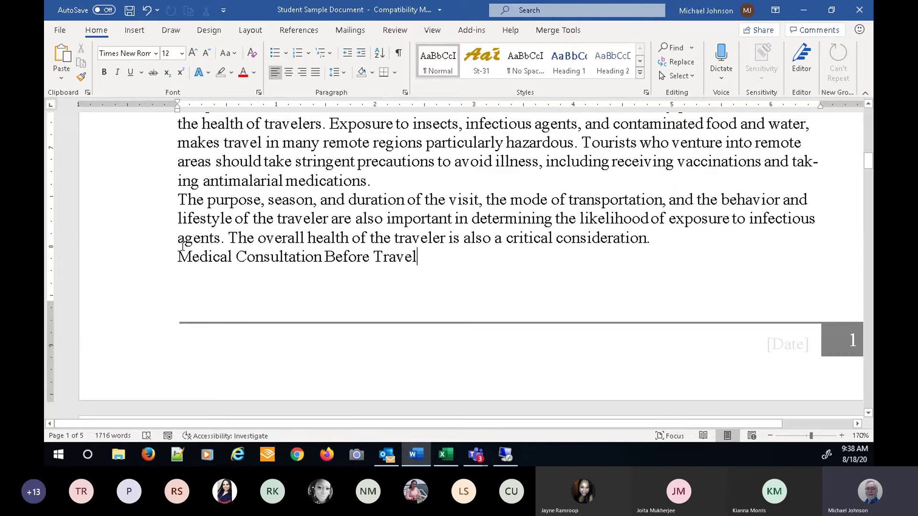
double_click(340, 361)
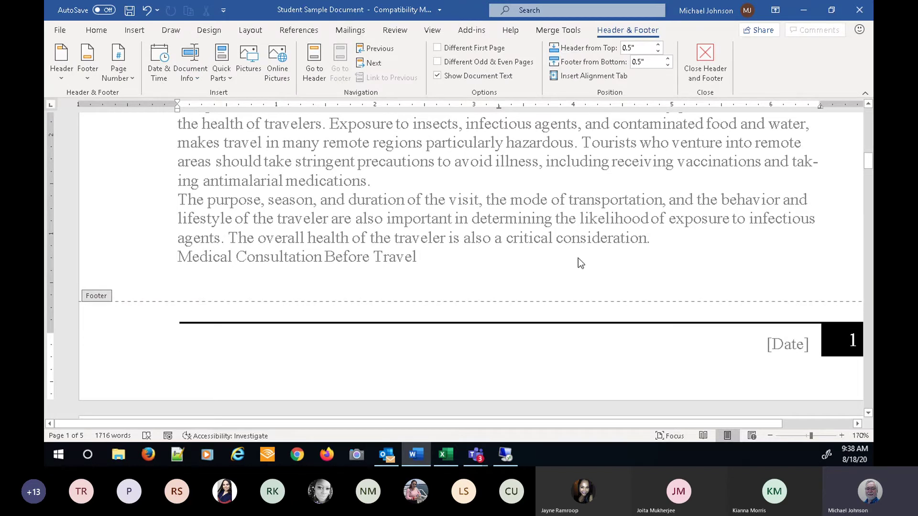
scroll(579, 261, up, 2)
scroll(579, 261, up, 10)
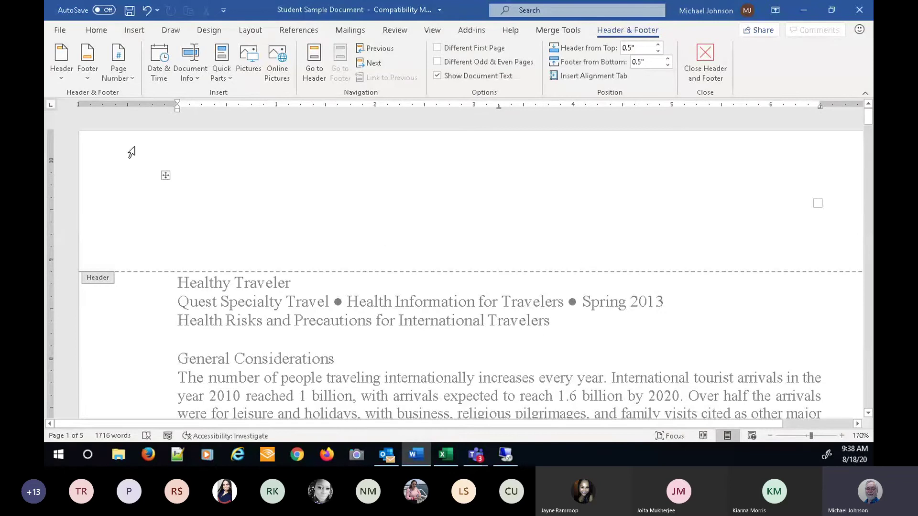
- Insert the Facet (Even Page) header, then close header and footer editing
click(64, 74)
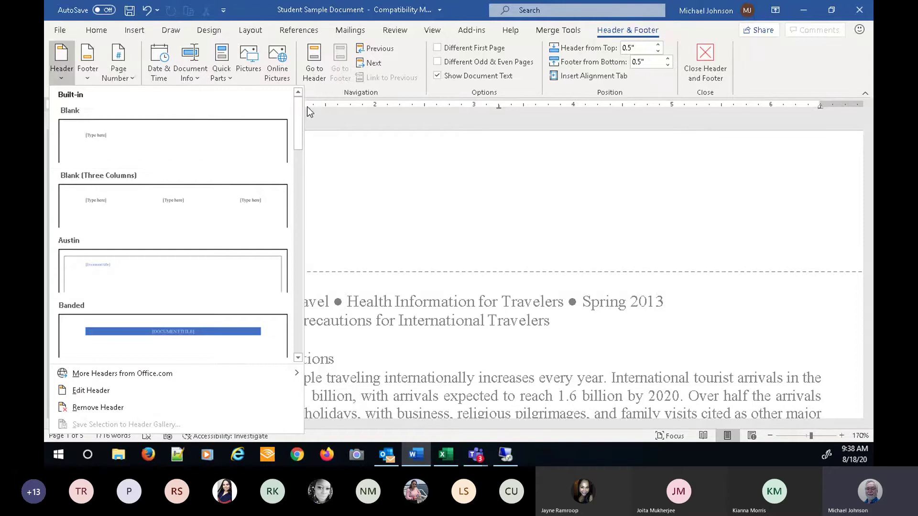
drag(299, 113, 300, 160)
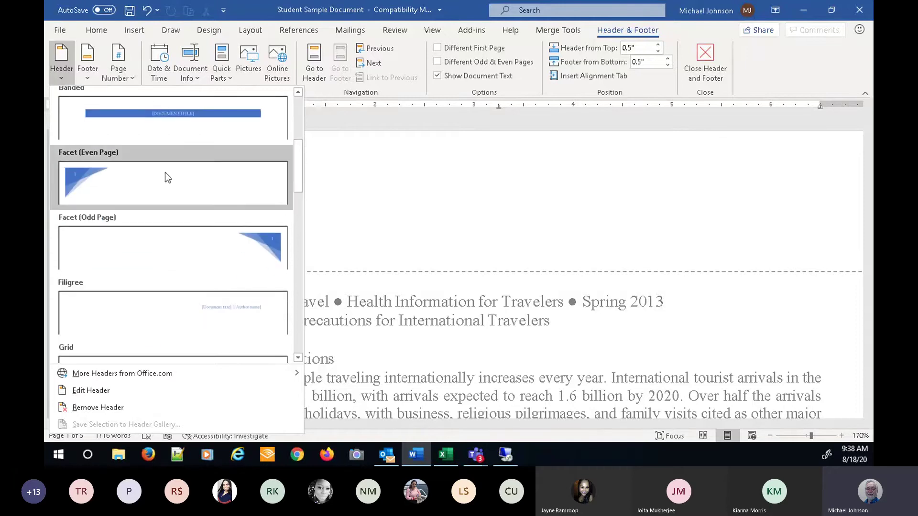
click(84, 174)
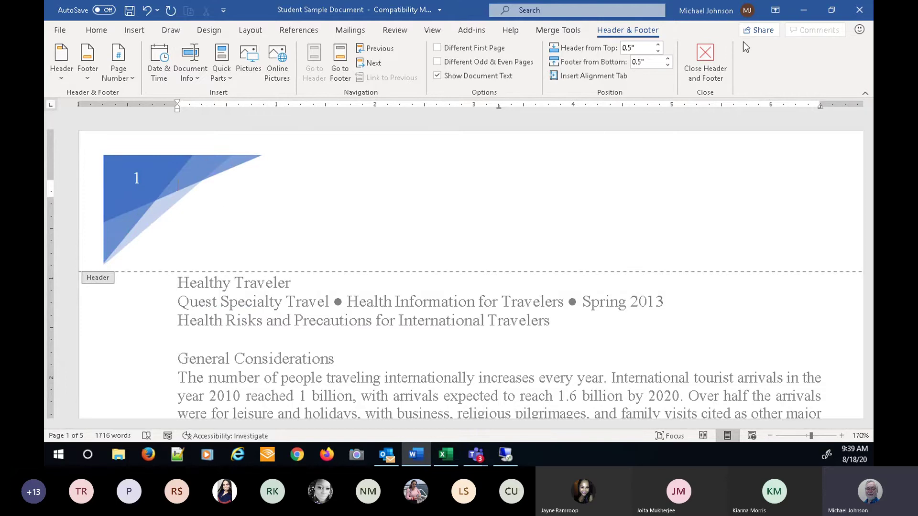
click(705, 63)
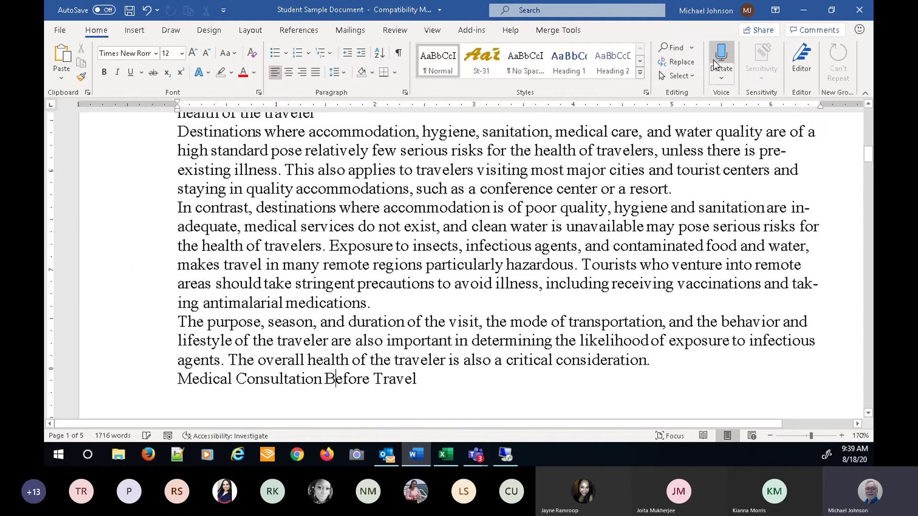
- Add a blank line after the 'Health Risks and Precautions for International Travelers' title line
scroll(320, 253, up, 7)
scroll(320, 254, up, 6)
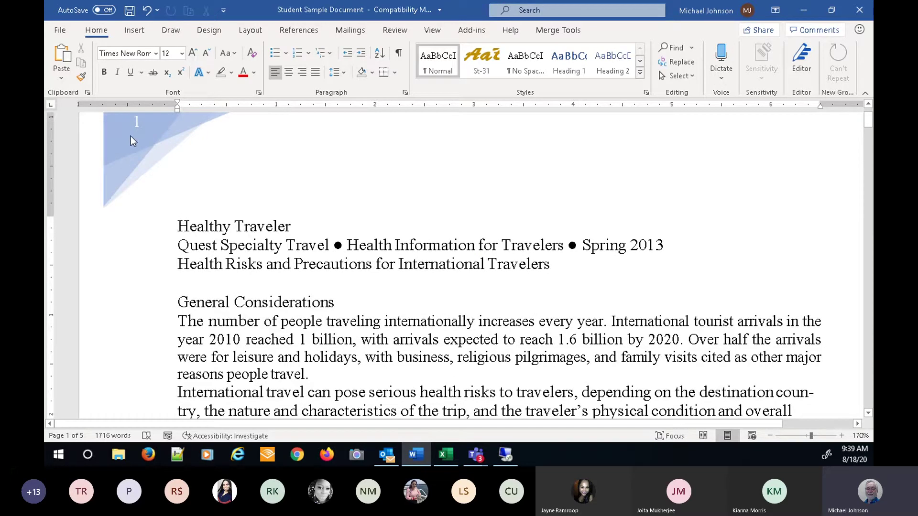
mouse_move(276, 243)
mouse_down()
mouse_move(490, 266)
mouse_move(587, 359)
mouse_move(541, 249)
mouse_up()
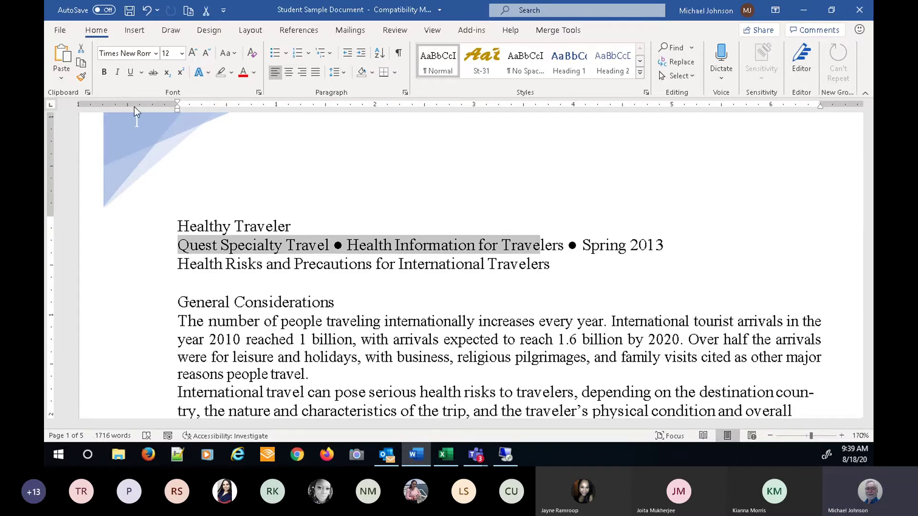
click(134, 30)
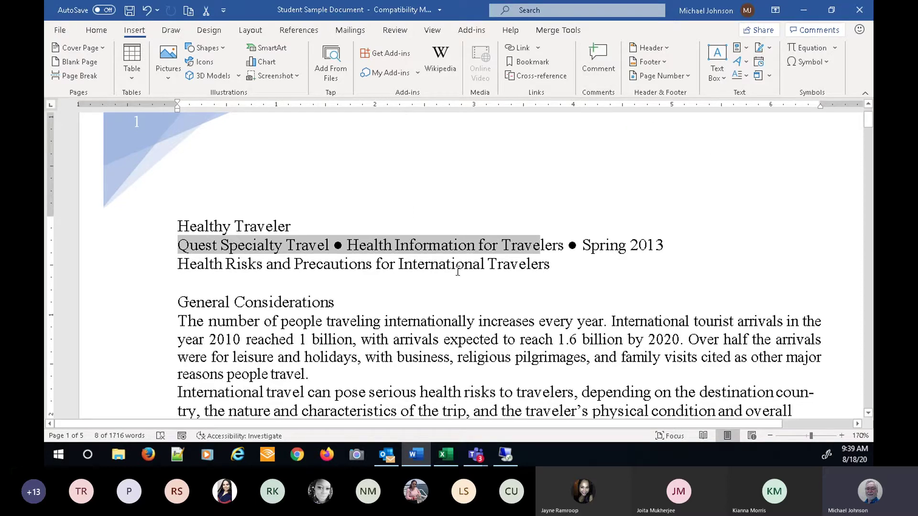
click(565, 270)
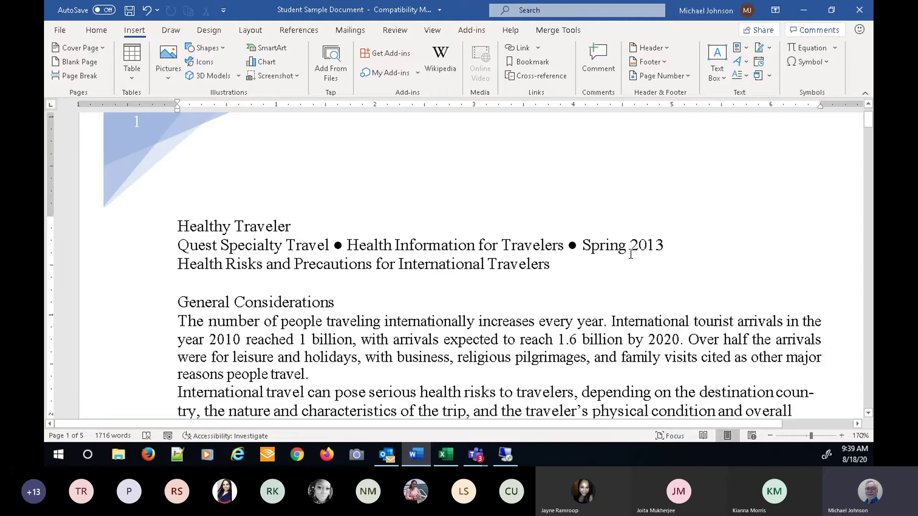
key(Return)
key(Return)
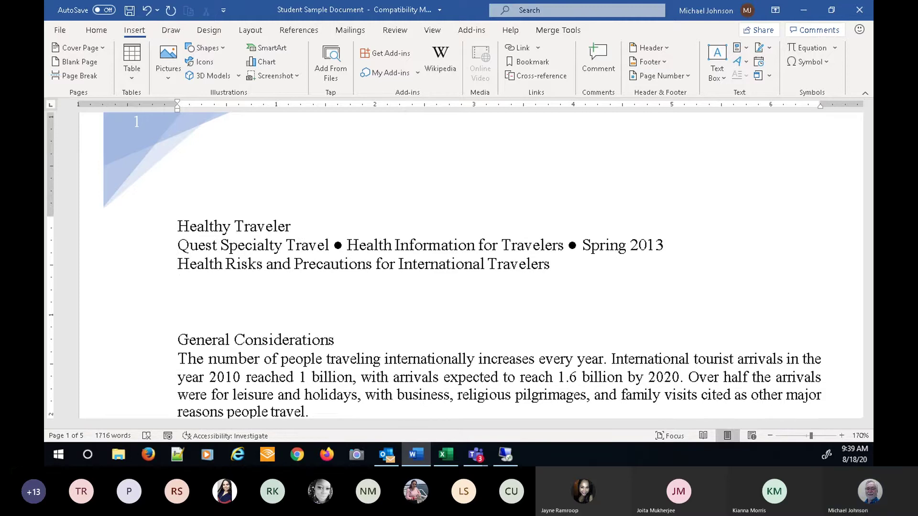
scroll(352, 222, down, 1)
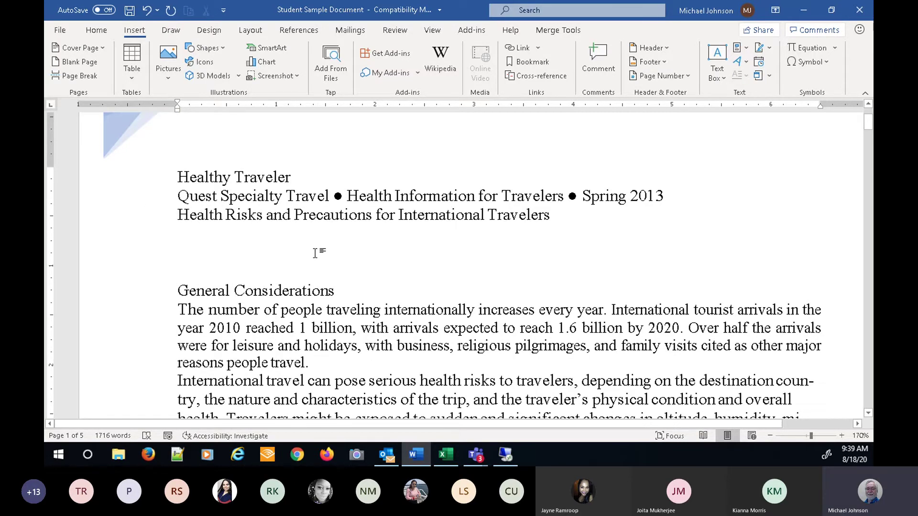
scroll(315, 253, down, 1)
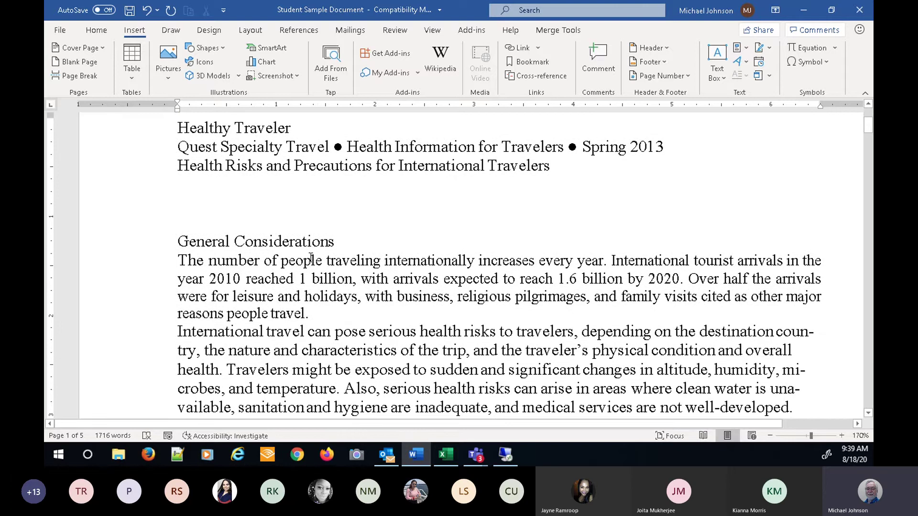
- Search the stock images for 'Tiger' and insert the roaring tiger photo
click(169, 78)
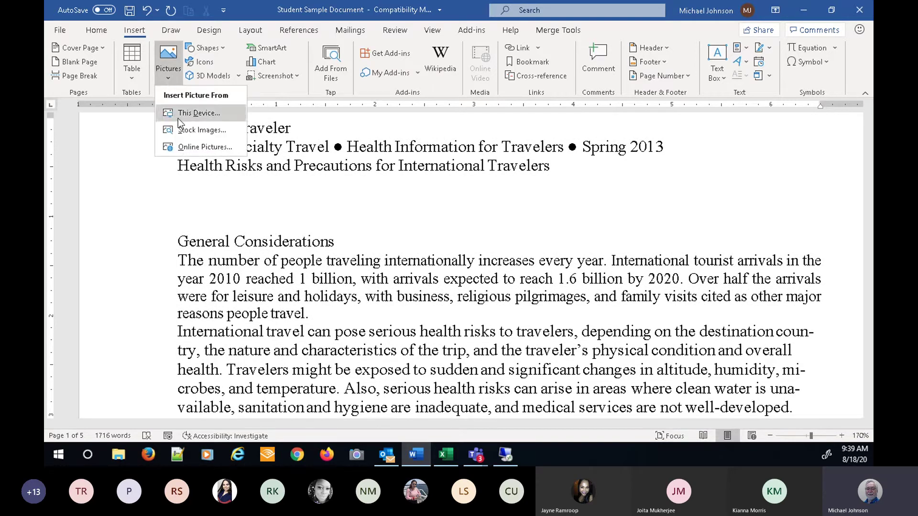
click(206, 130)
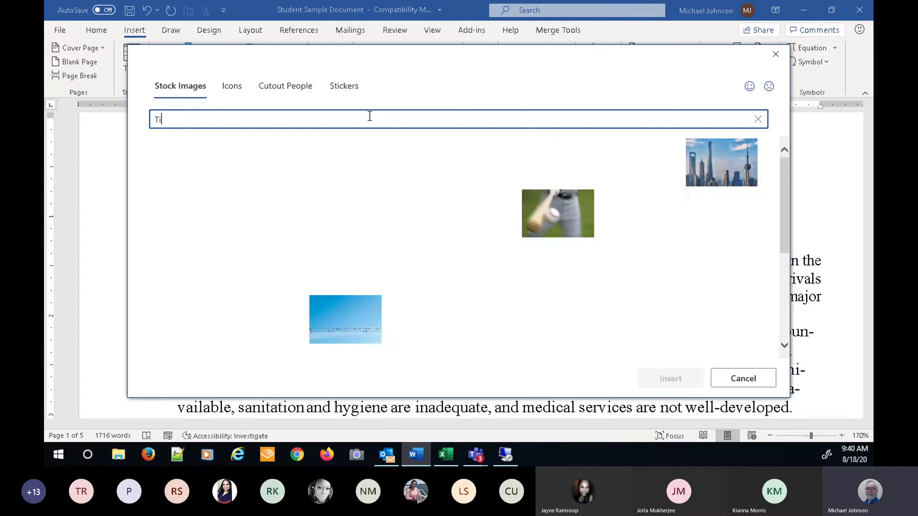
text(iger)
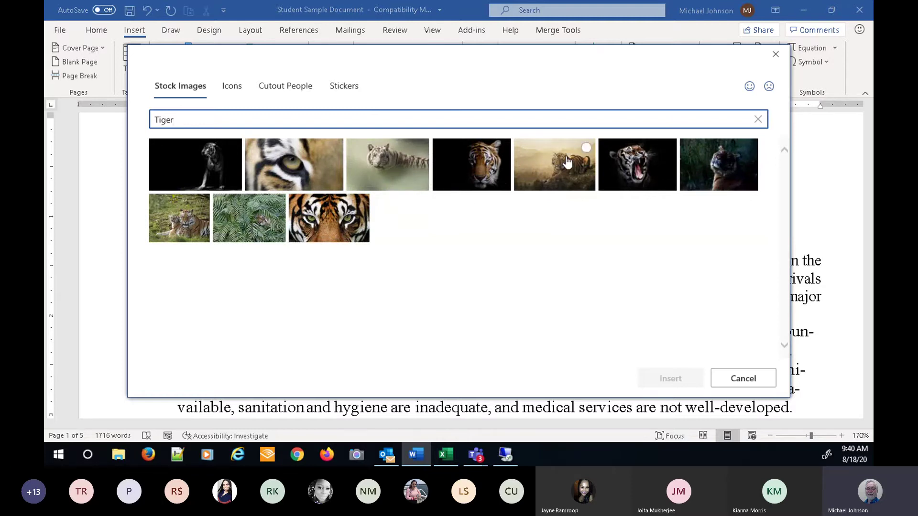
click(629, 167)
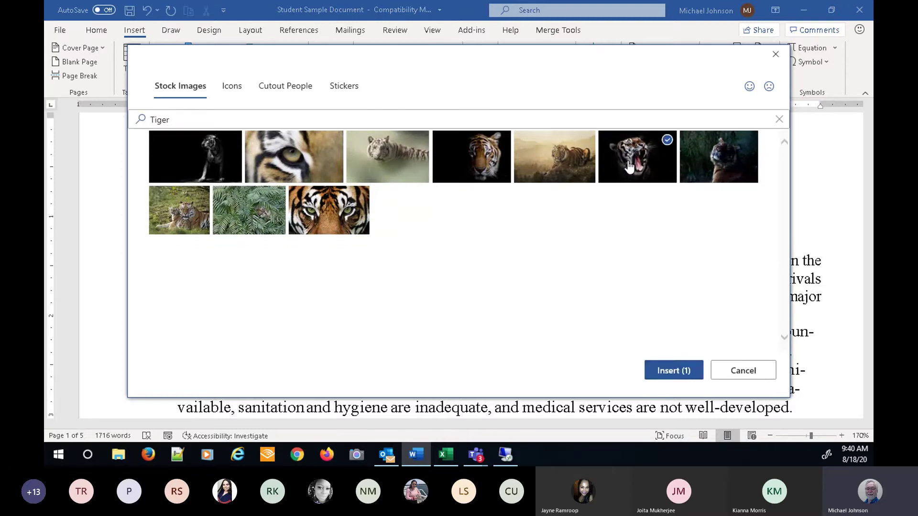
click(676, 371)
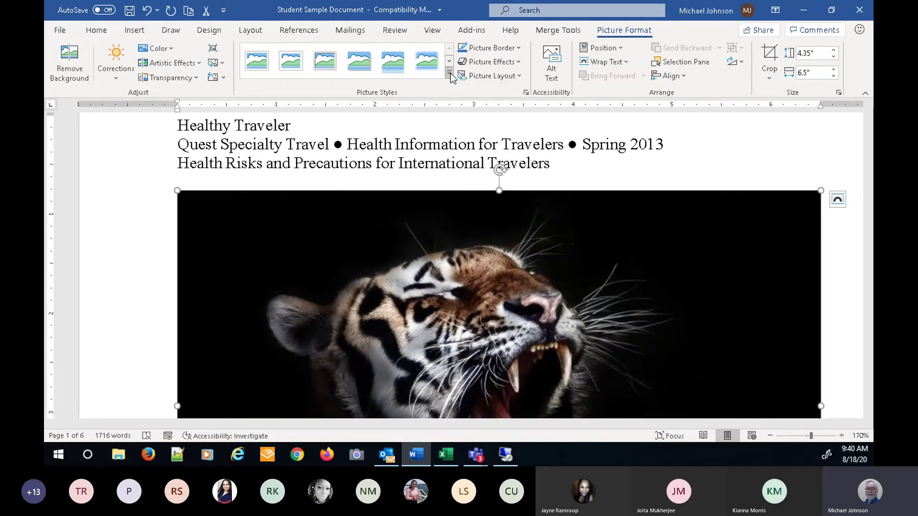
- Browse the picture style, position and wrapping options, then shrink the tiger photo to about half width
click(450, 73)
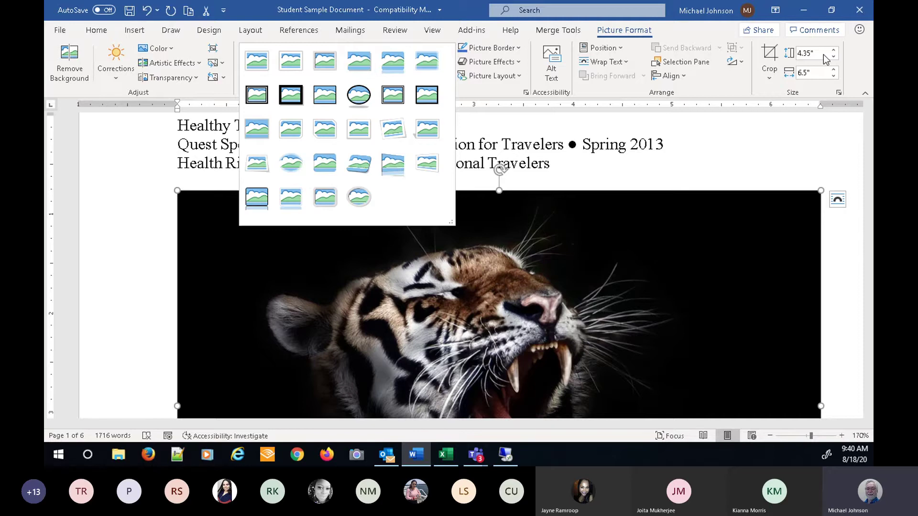
click(620, 52)
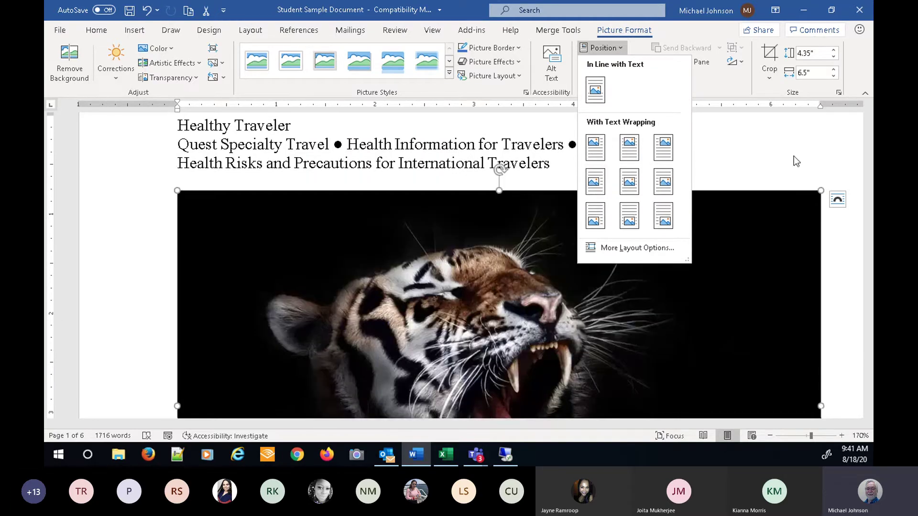
click(839, 203)
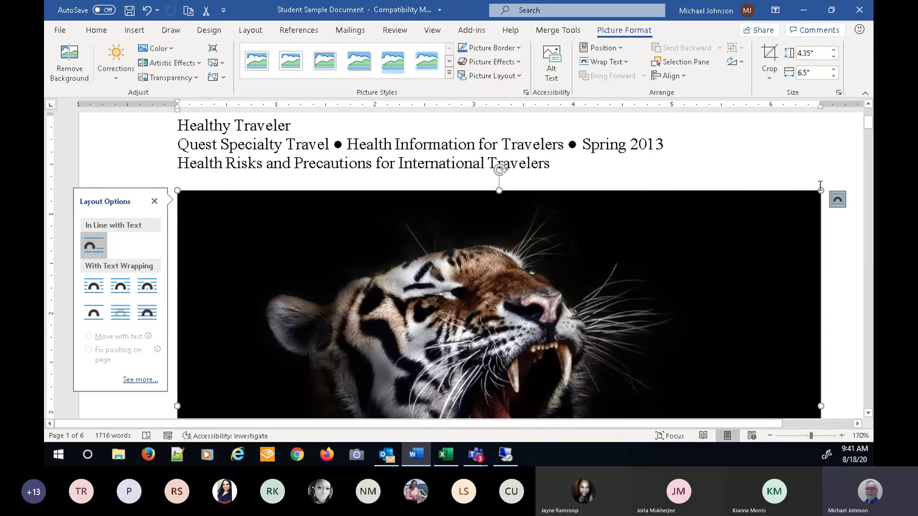
drag(822, 189, 184, 318)
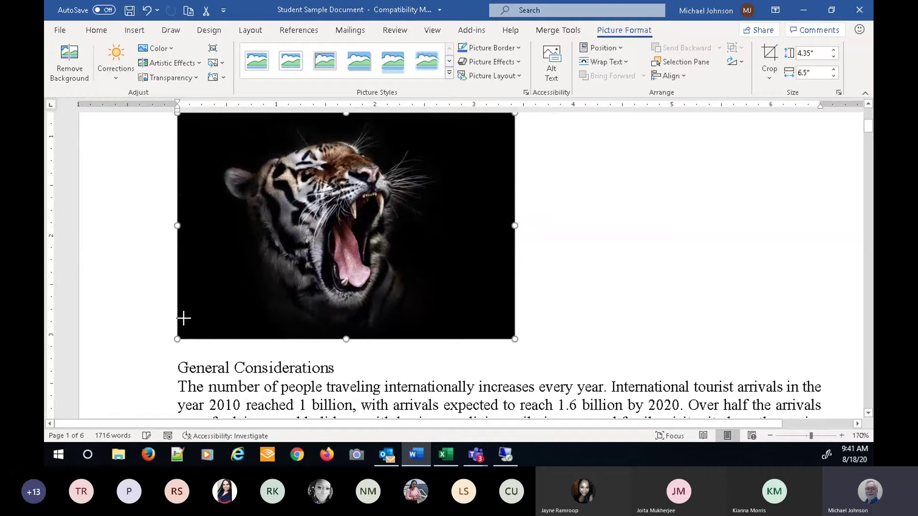
- Undo the last resize and drag the corner until the tiger photo measures 1" by 1.49"
key(ctrl+z)
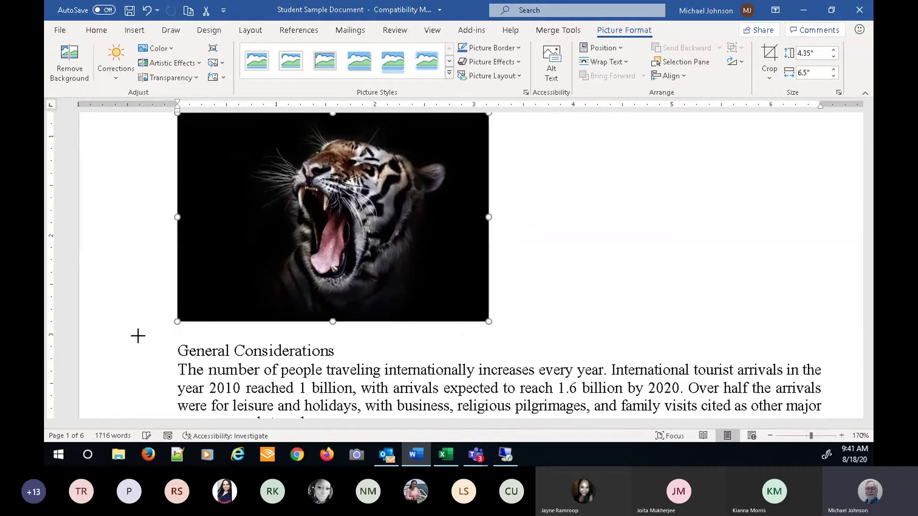
drag(155, 334, 239, 302)
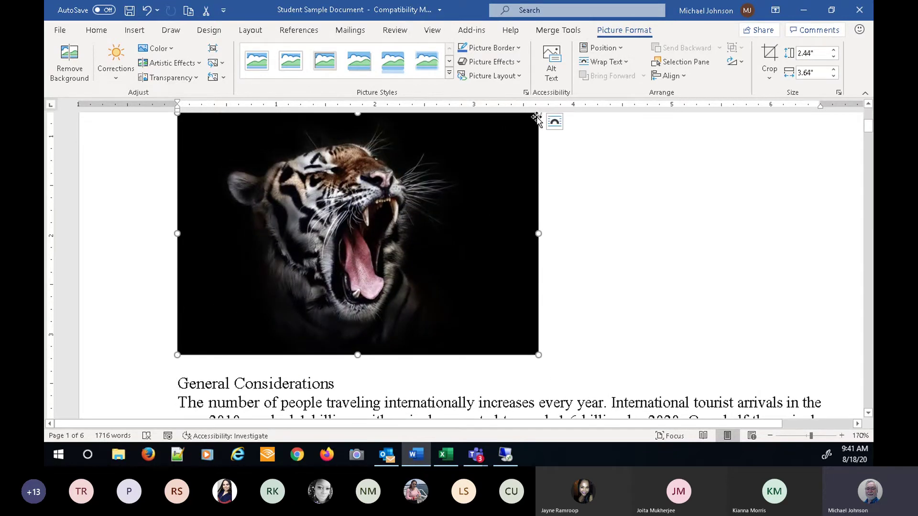
drag(538, 115, 291, 161)
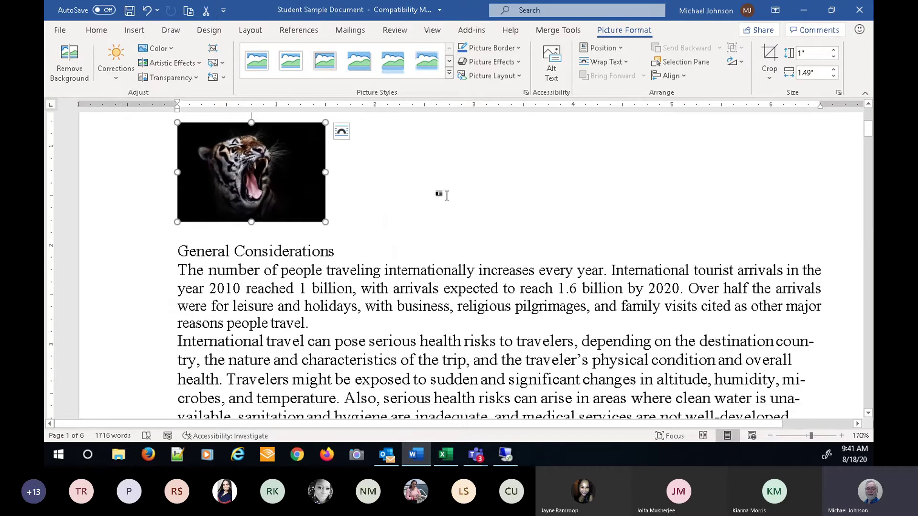
right_click(276, 187)
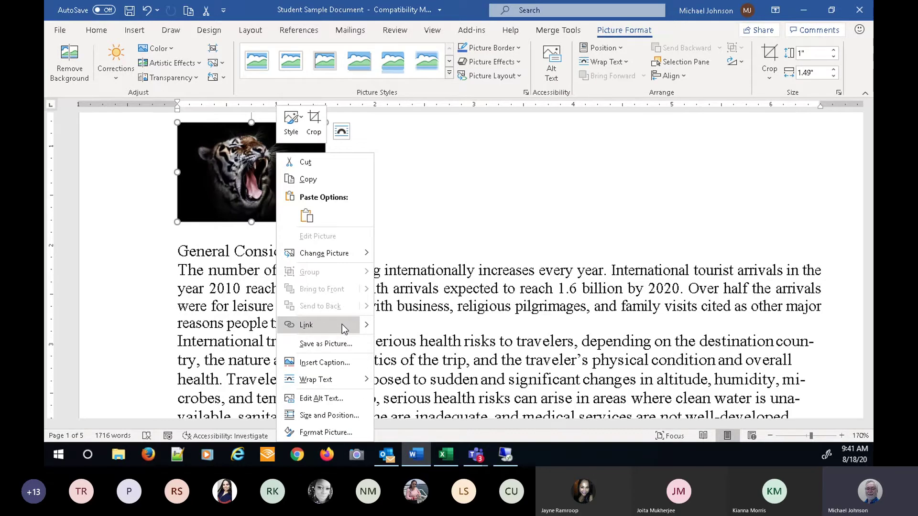
click(306, 325)
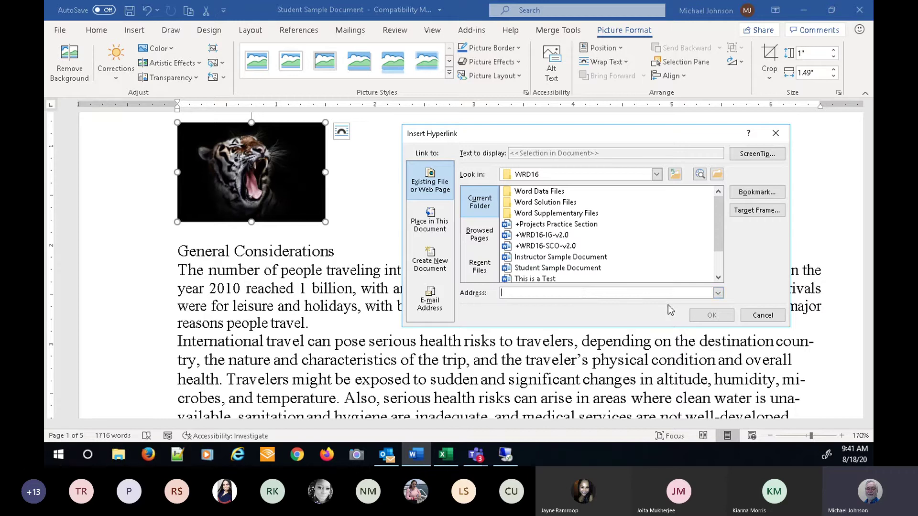
text(HTT)
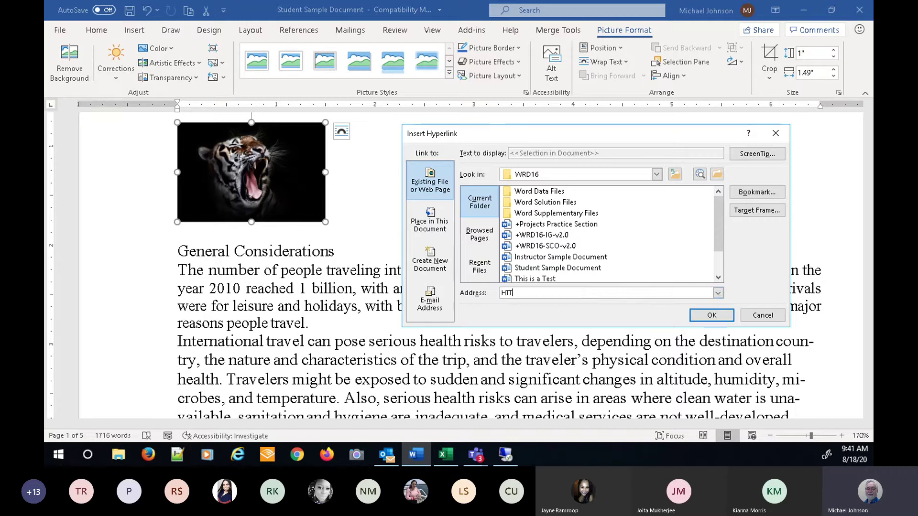
text(P://trios.com)
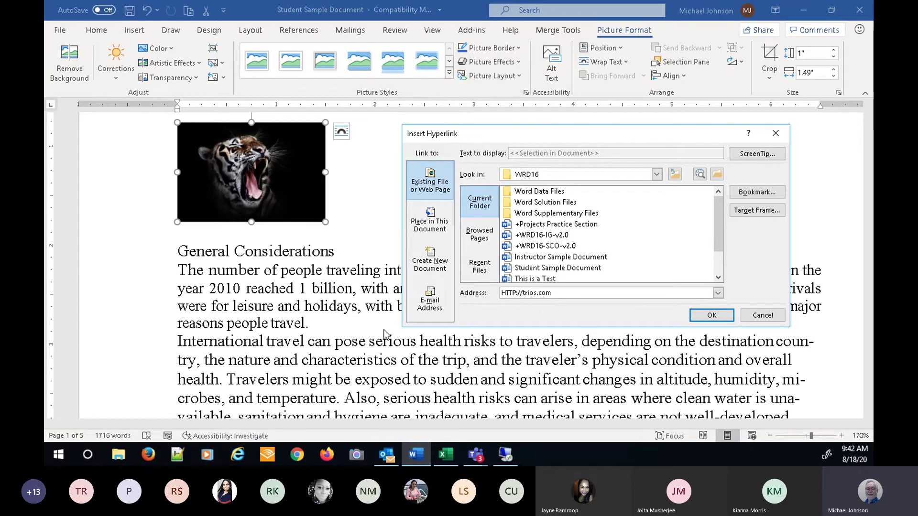
click(712, 316)
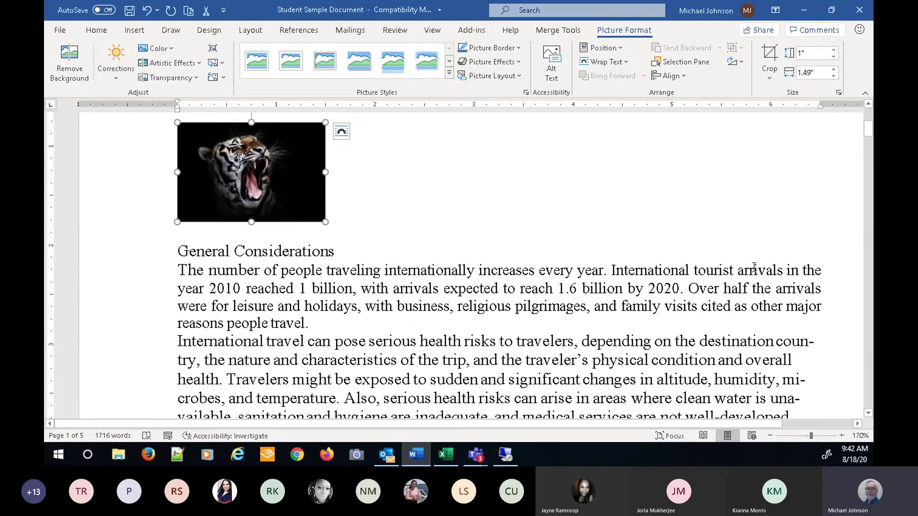
click(482, 195)
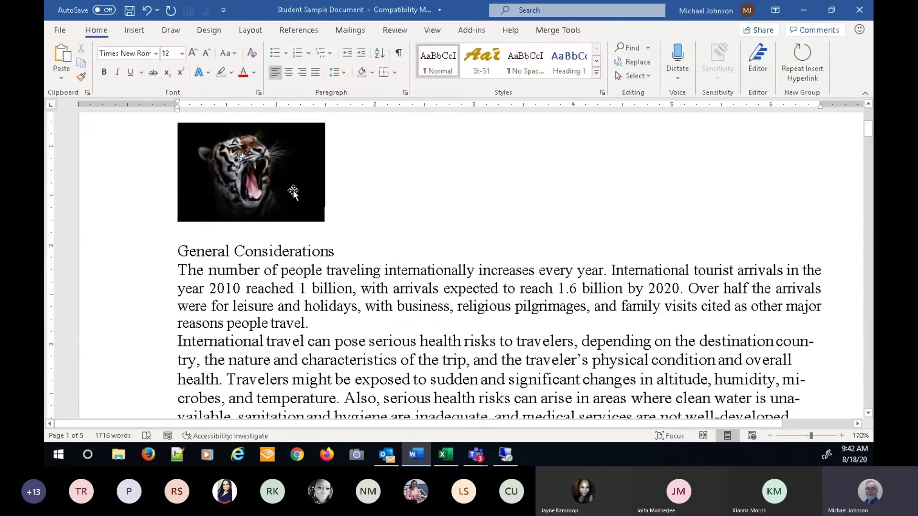
click(283, 179)
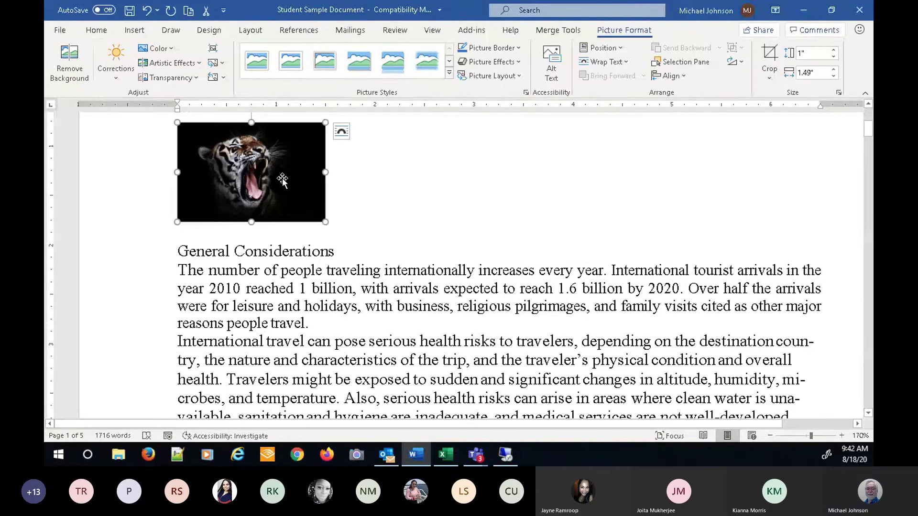
click(372, 180)
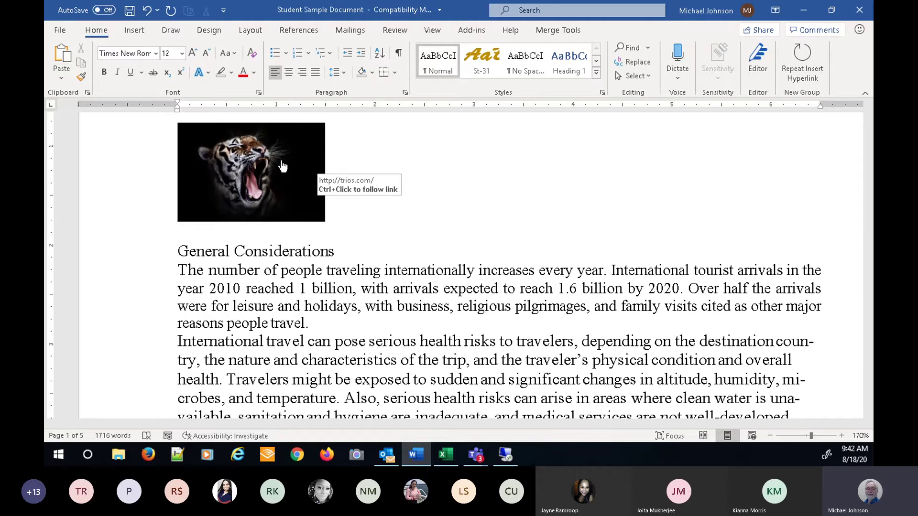
ctrl+click(282, 165)
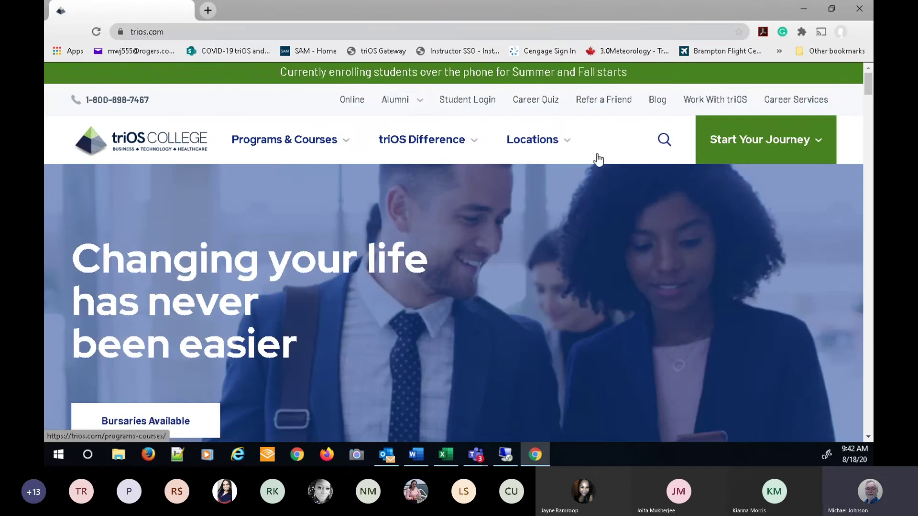
click(859, 9)
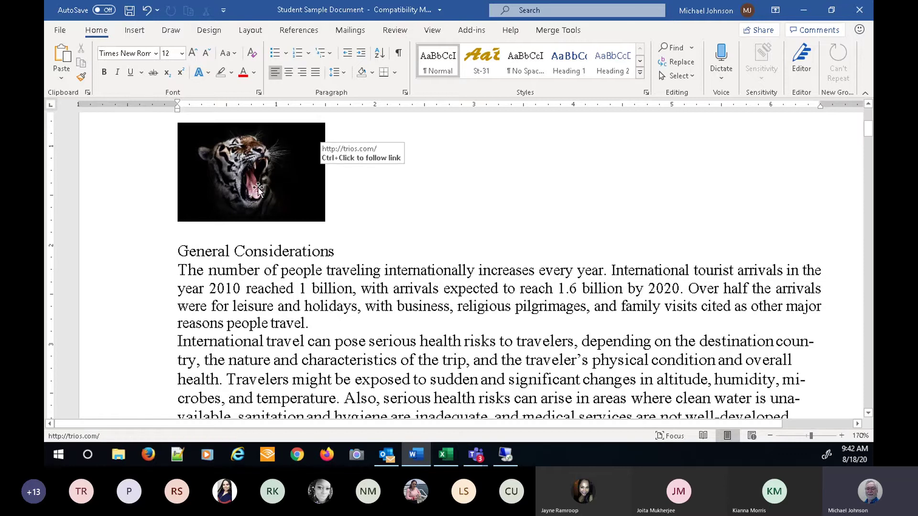
- Apply the simple white frame picture style to the tiger picture
scroll(401, 195, up, 3)
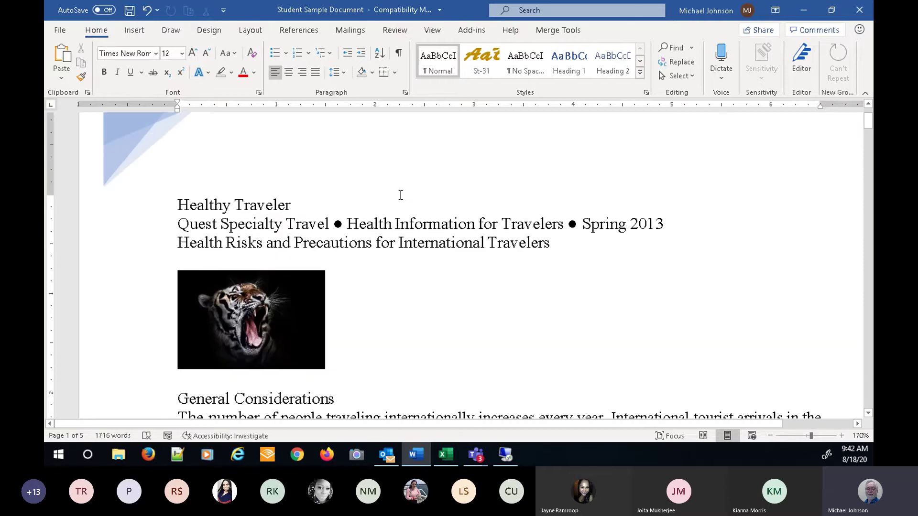
click(246, 306)
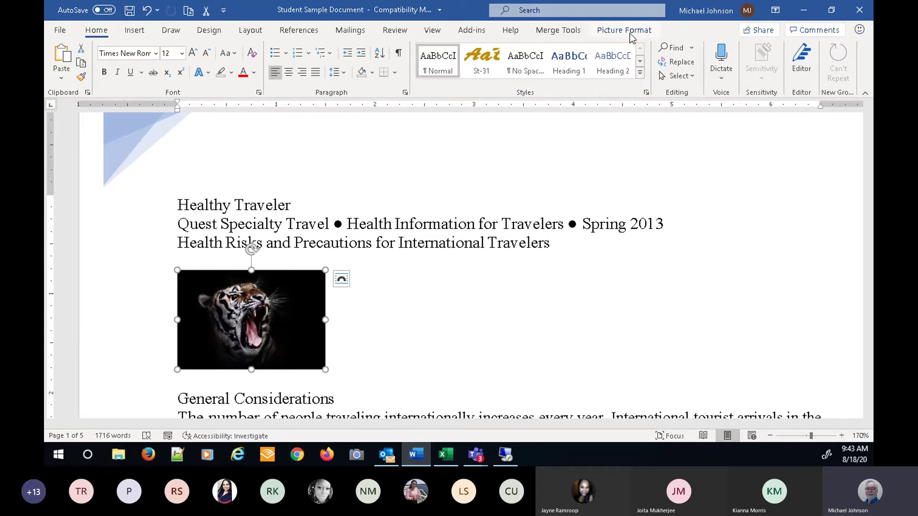
click(630, 33)
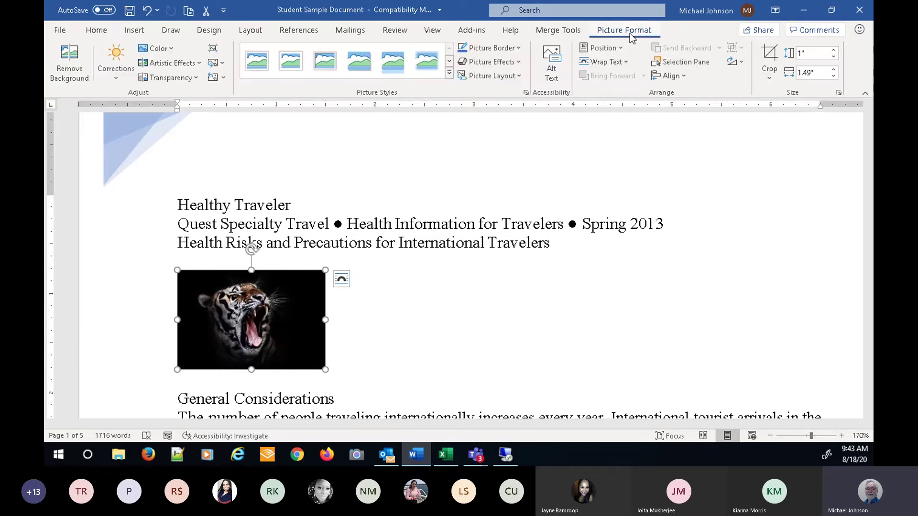
click(449, 73)
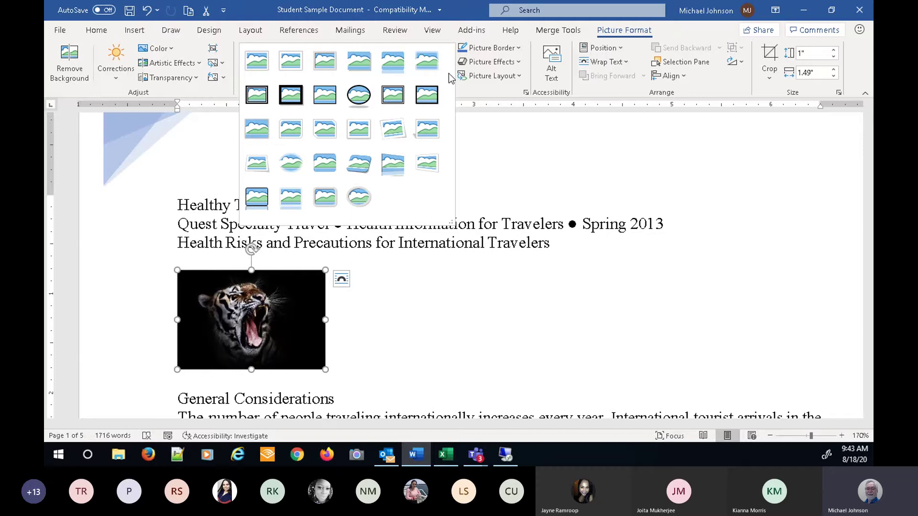
click(260, 65)
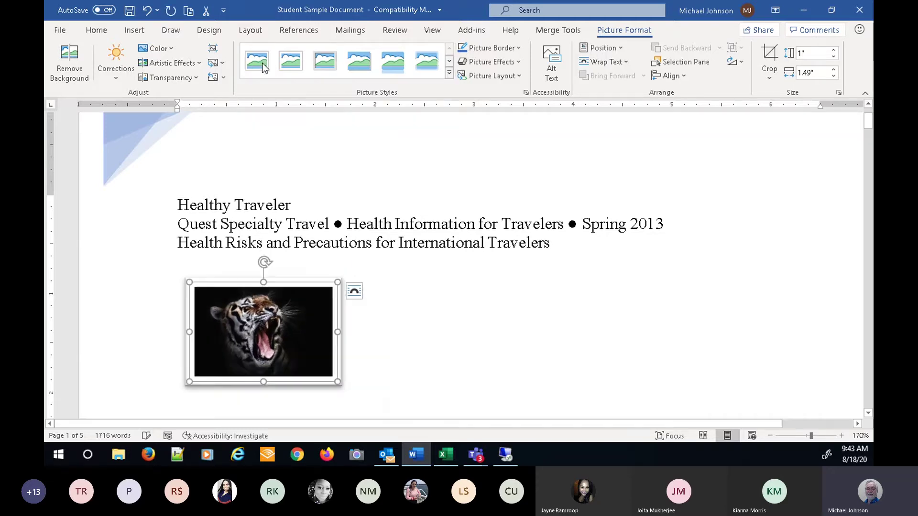
- Add a bevel picture effect to the framed tiger picture
click(518, 62)
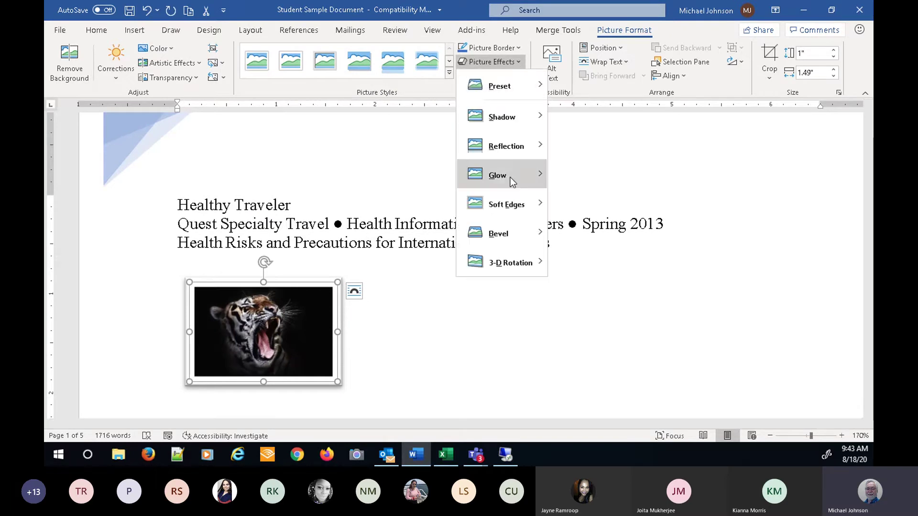
mouse_move(506, 236)
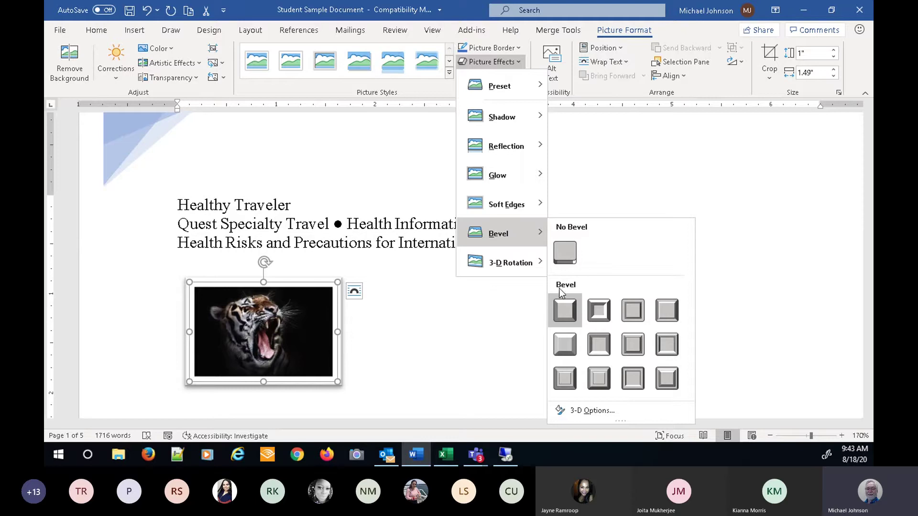
click(567, 347)
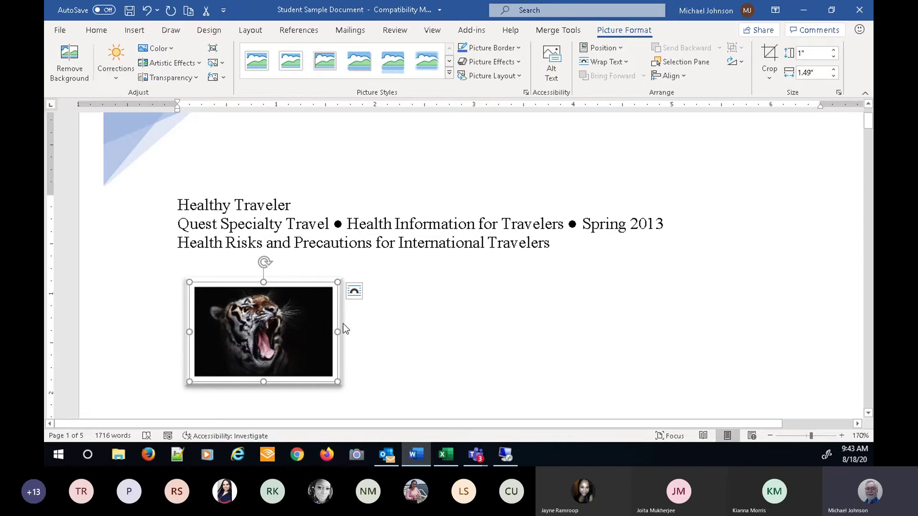
- Follow the tiger picture's link to confirm it opens trios.com, then close the browser
click(622, 357)
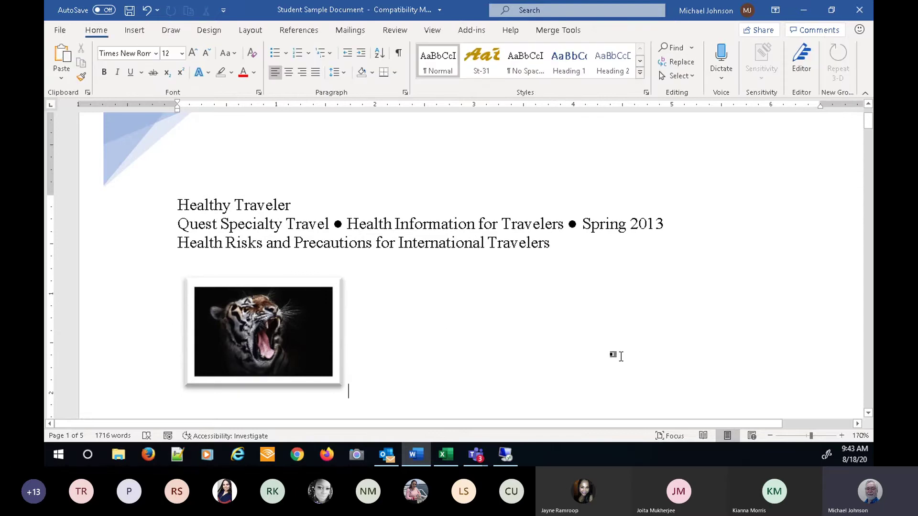
mouse_move(274, 335)
ctrl+click(262, 321)
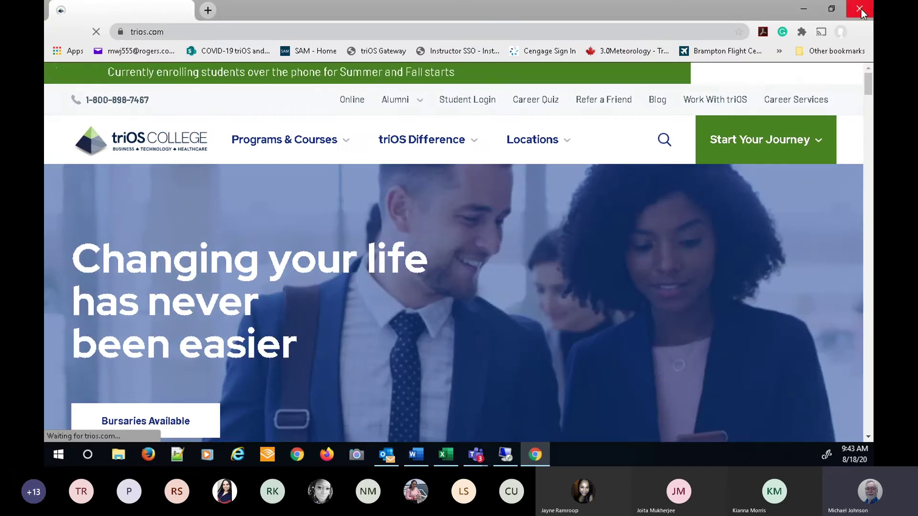
click(861, 9)
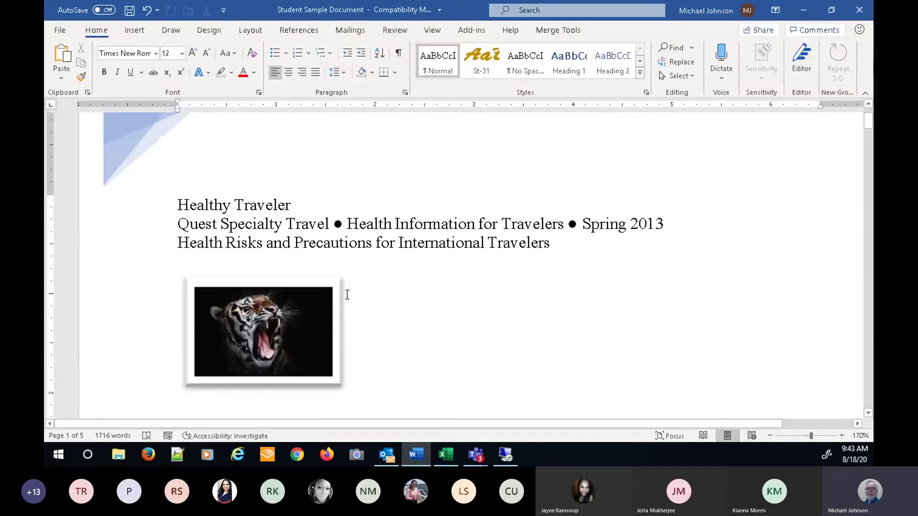
- Drag a corner handle to shrink the tiger picture so the text below moves up
click(341, 294)
drag(339, 381, 233, 330)
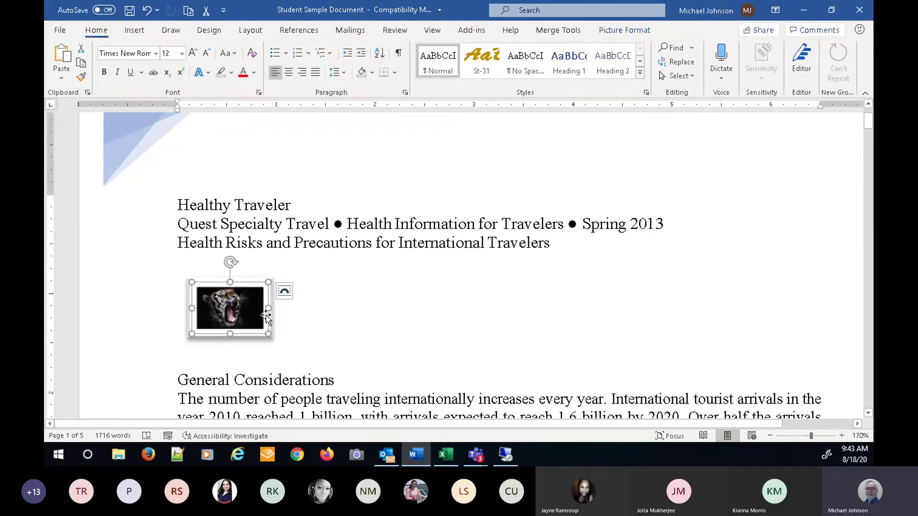
click(298, 330)
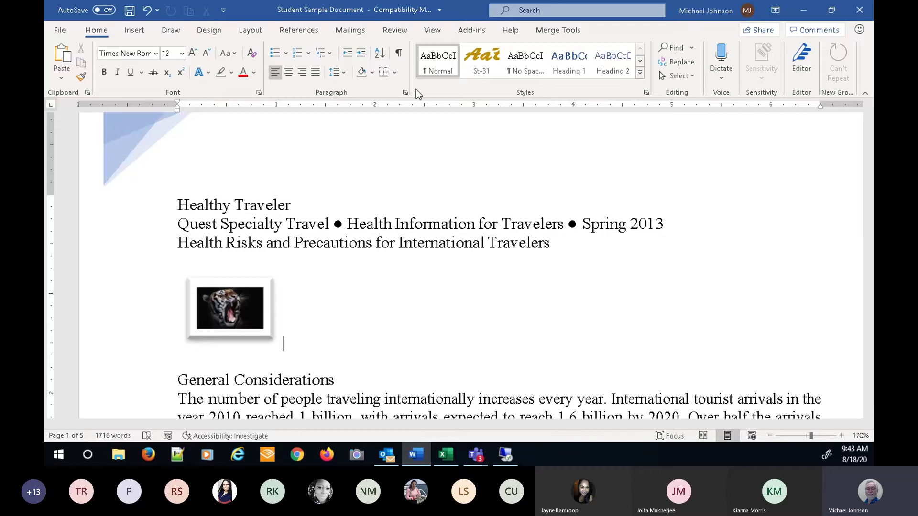
click(135, 31)
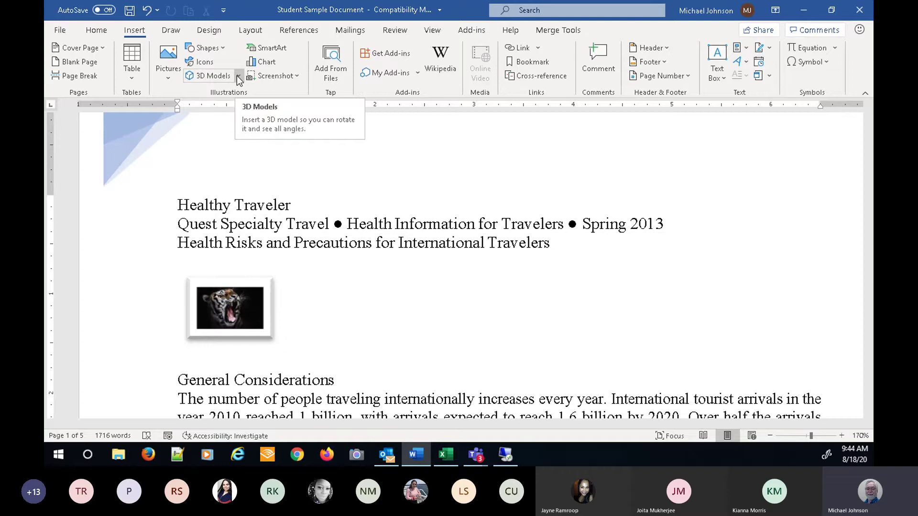
- Insert the T-rex from the All Animated Models collection of online 3D models
click(219, 75)
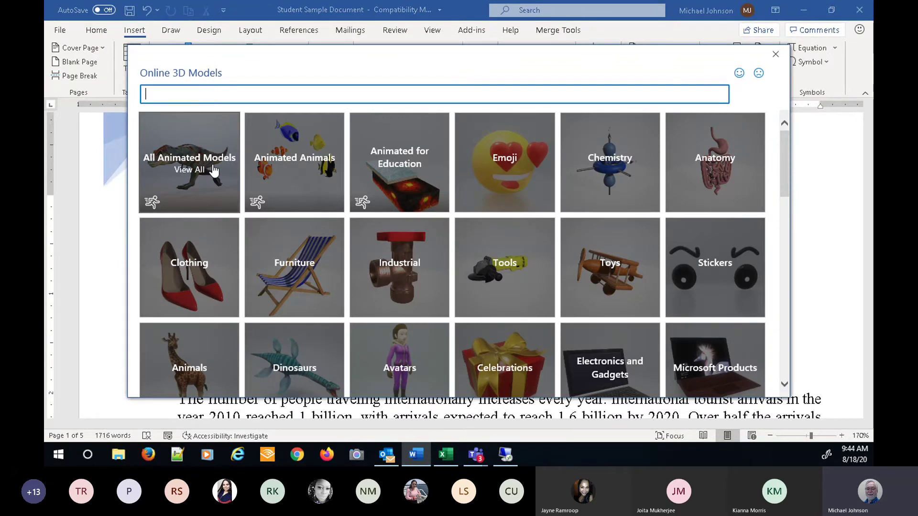
click(195, 174)
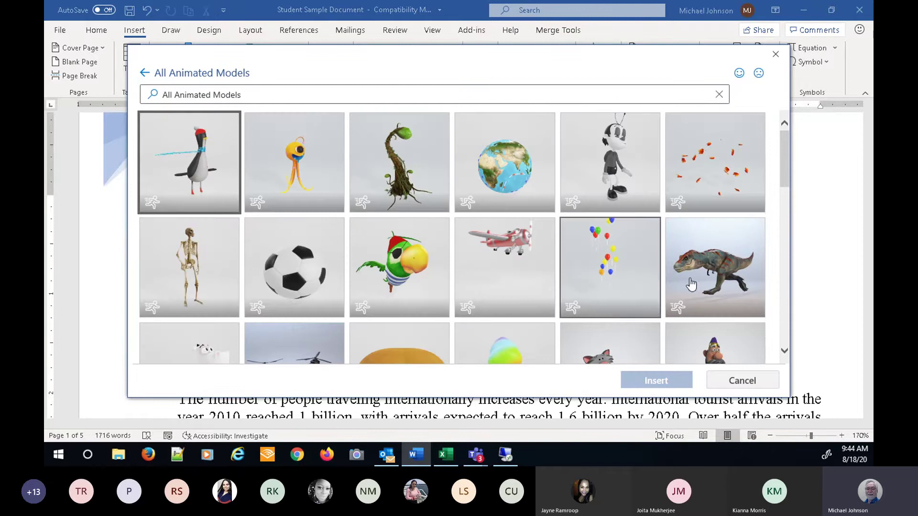
click(724, 273)
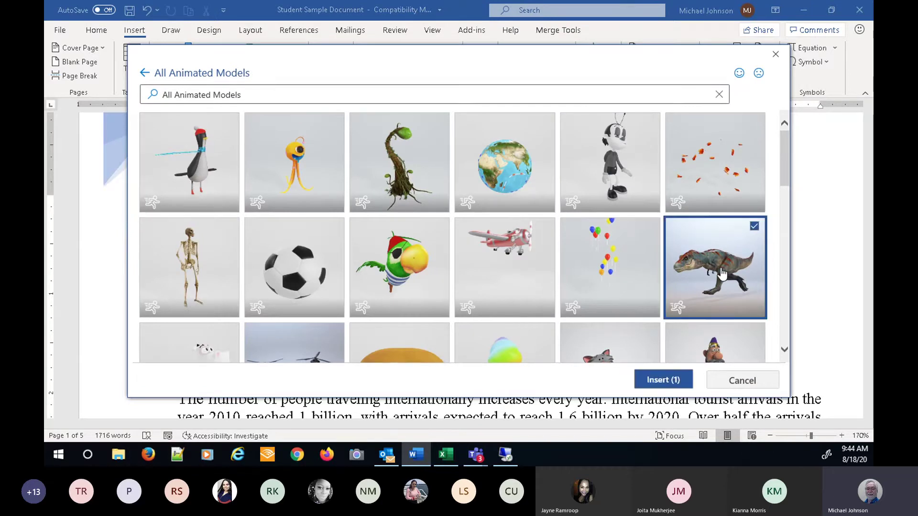
click(667, 380)
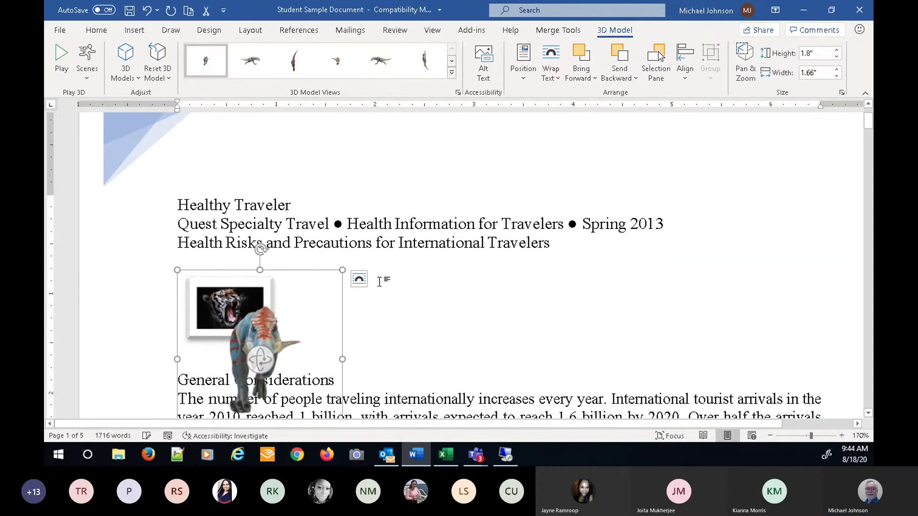
- Drag the animated T-rex beside the tiger picture, just above General Considerations
drag(267, 339, 368, 317)
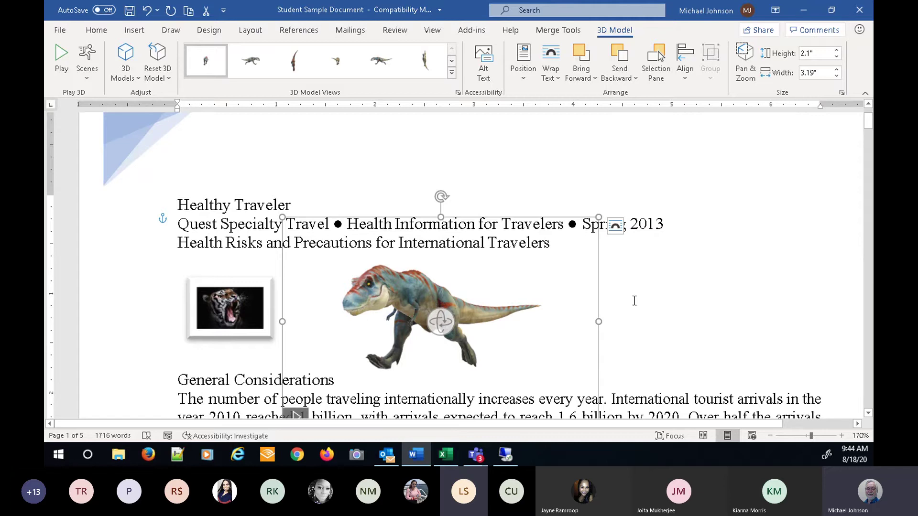
click(539, 334)
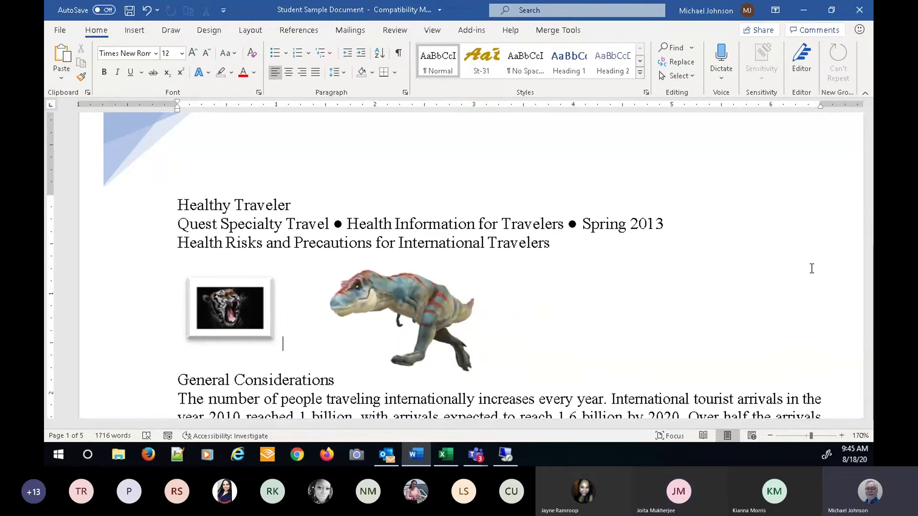
mouse_move(408, 397)
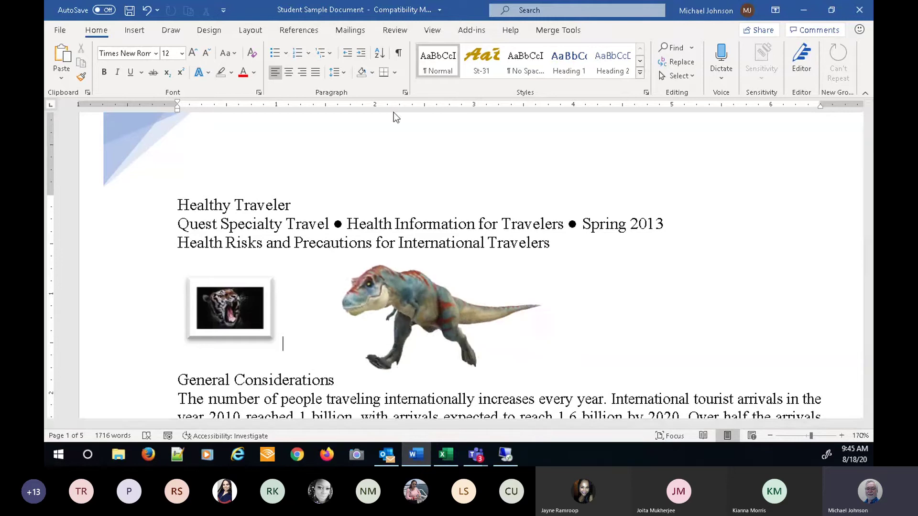
click(136, 32)
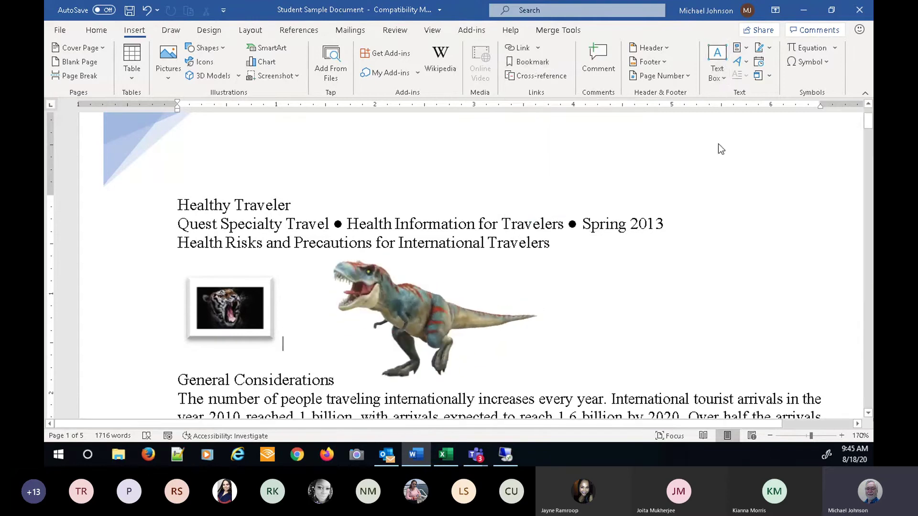
- Insert a Facet Quote text box with its placeholder quote onto page 1
click(717, 59)
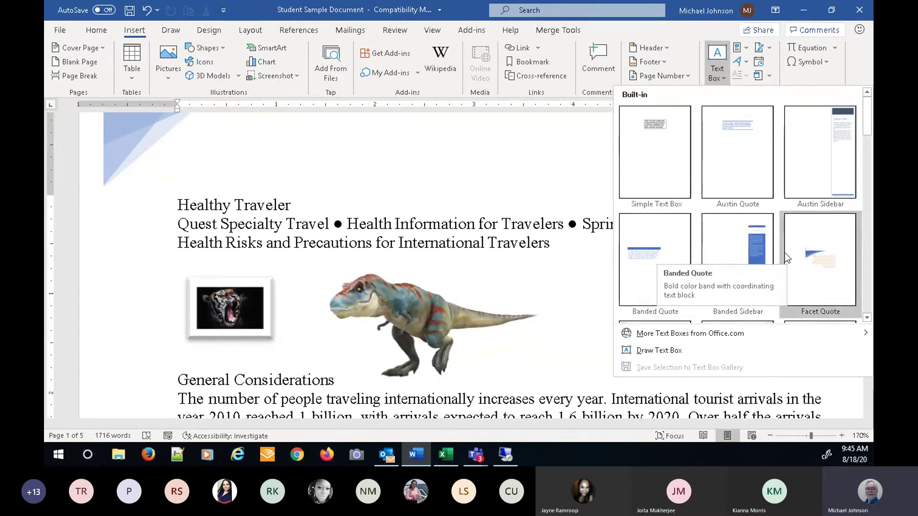
click(815, 260)
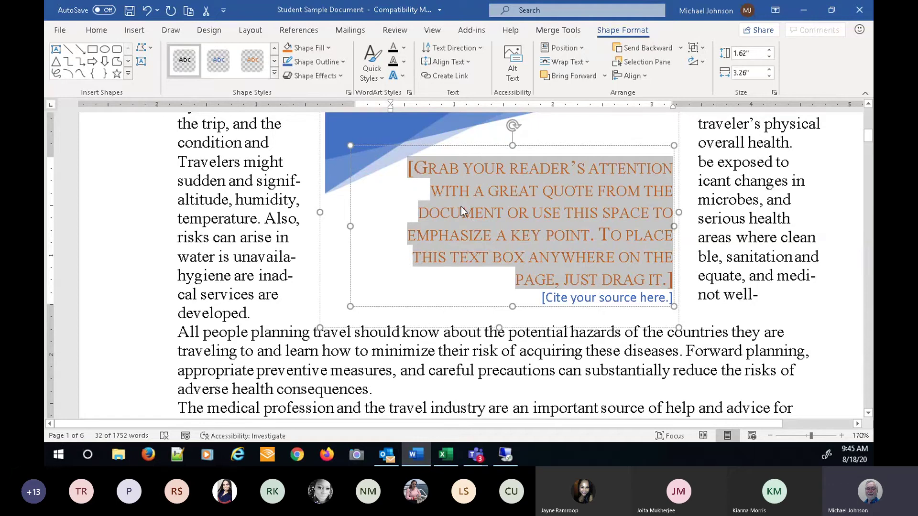
click(841, 181)
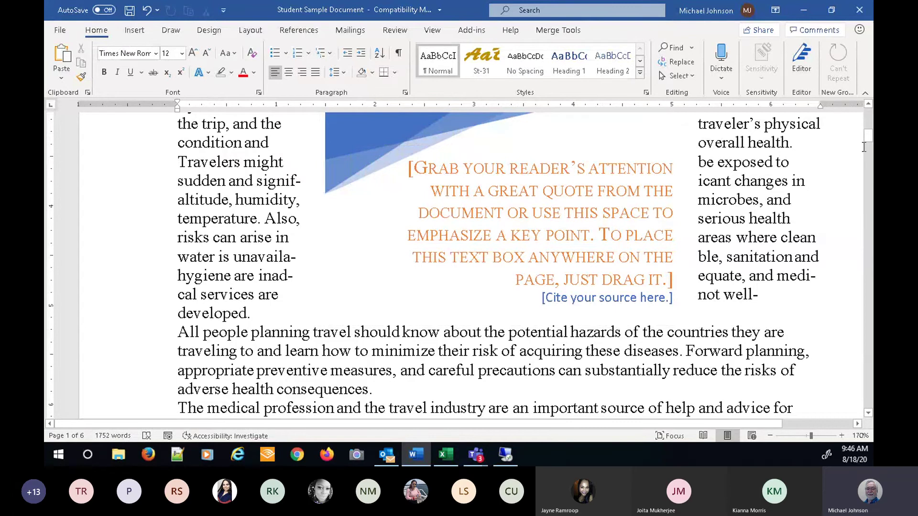
drag(869, 137, 870, 115)
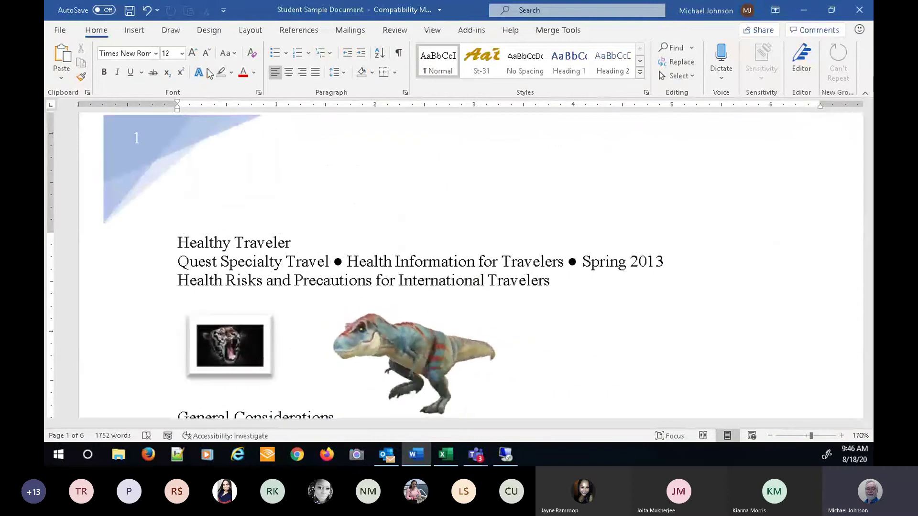
click(137, 31)
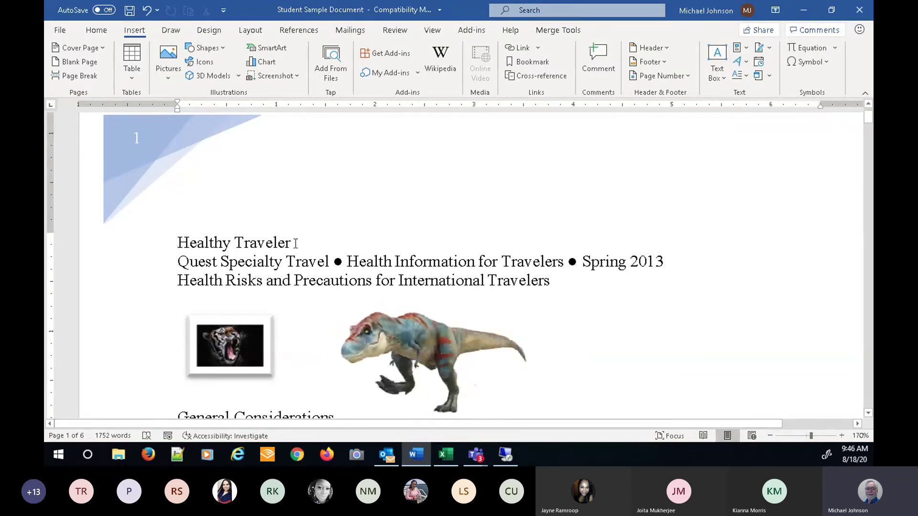
- Add a blue outlined WordArt of the presenter's first name above the subtitle lines
key(Return)
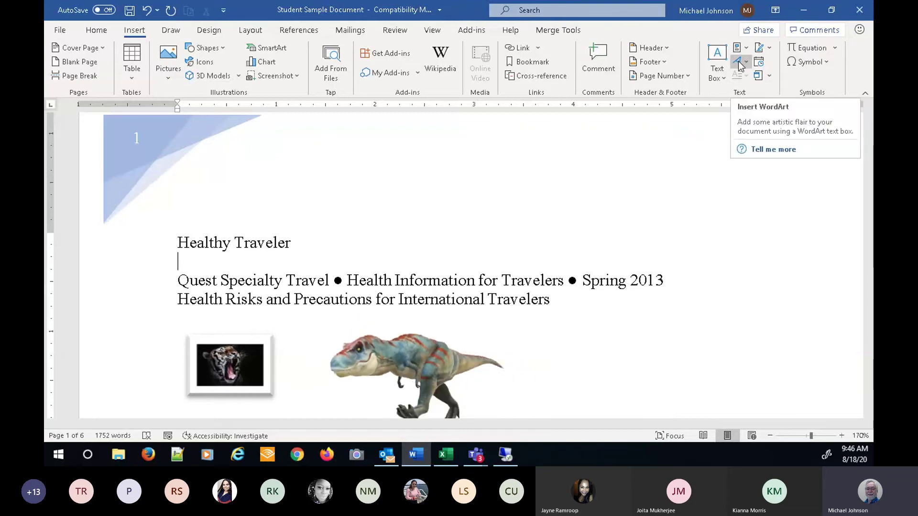
click(739, 65)
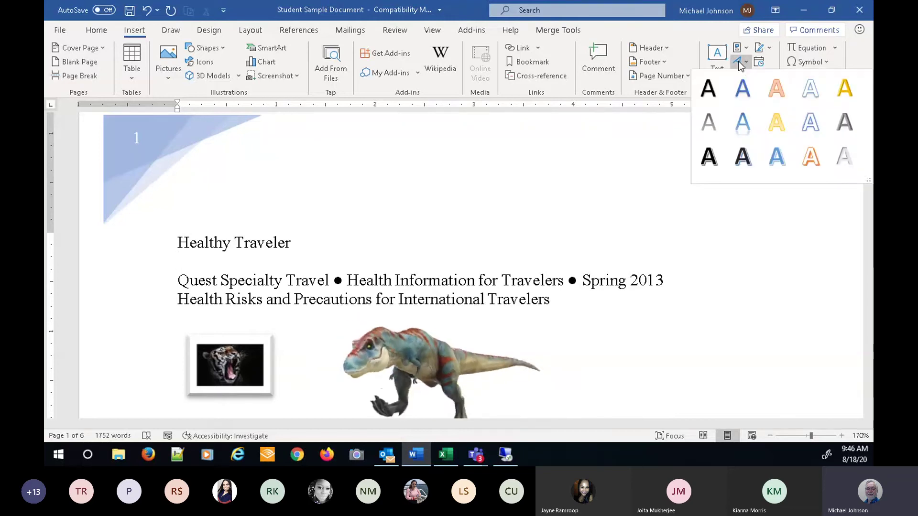
click(779, 156)
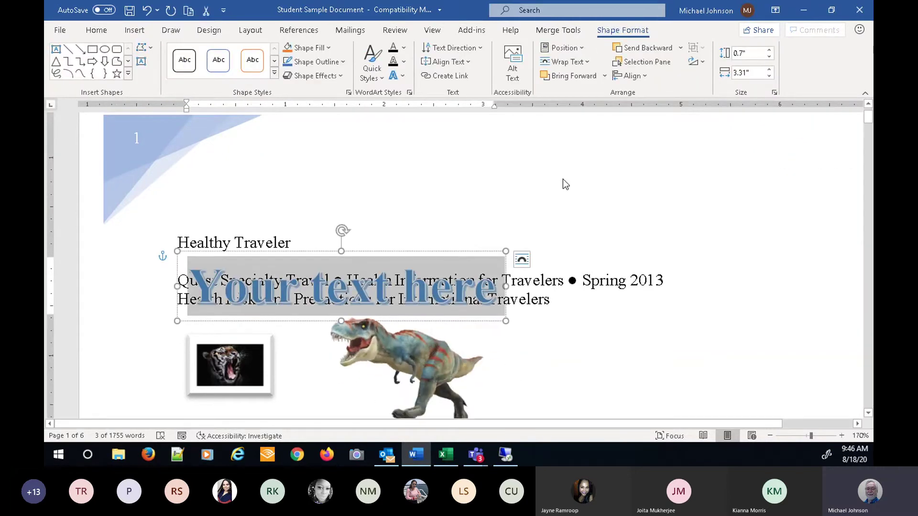
text(Michael)
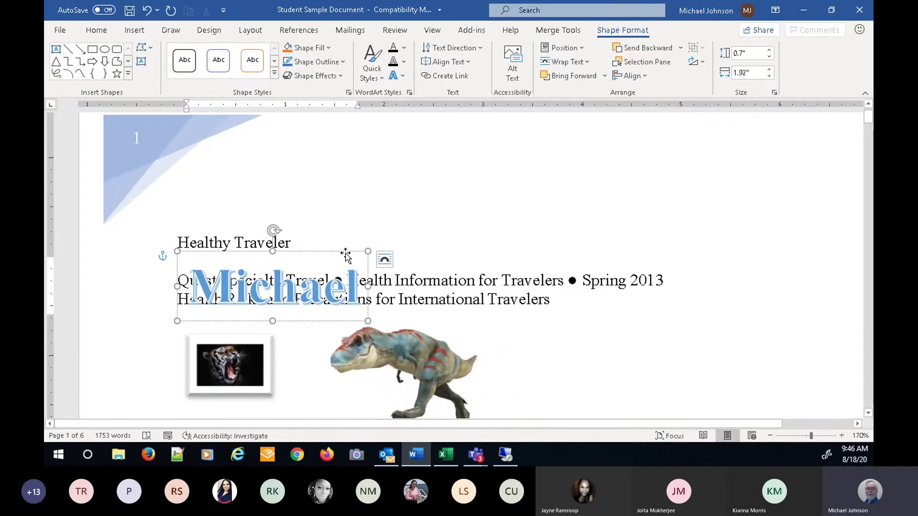
mouse_move(349, 251)
mouse_down()
mouse_move(518, 199)
mouse_move(426, 193)
mouse_move(454, 182)
mouse_move(461, 192)
mouse_move(447, 201)
mouse_up()
click(535, 219)
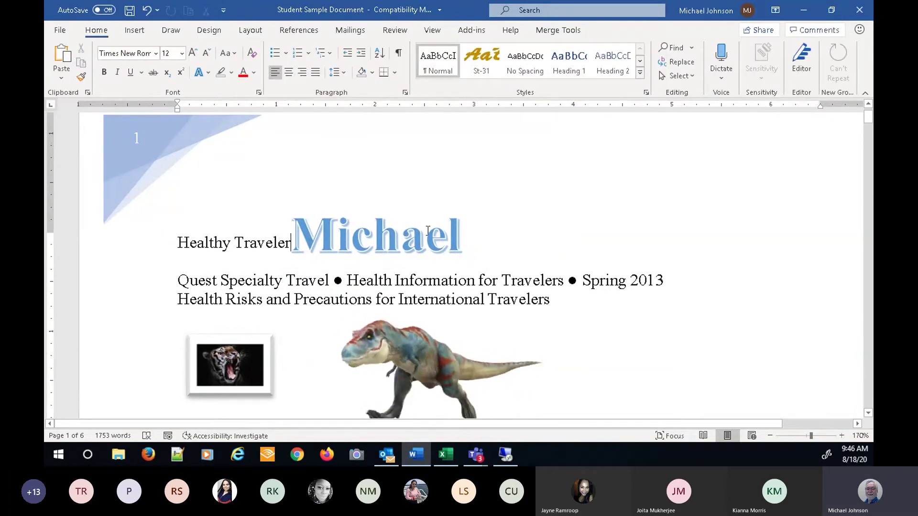
click(380, 235)
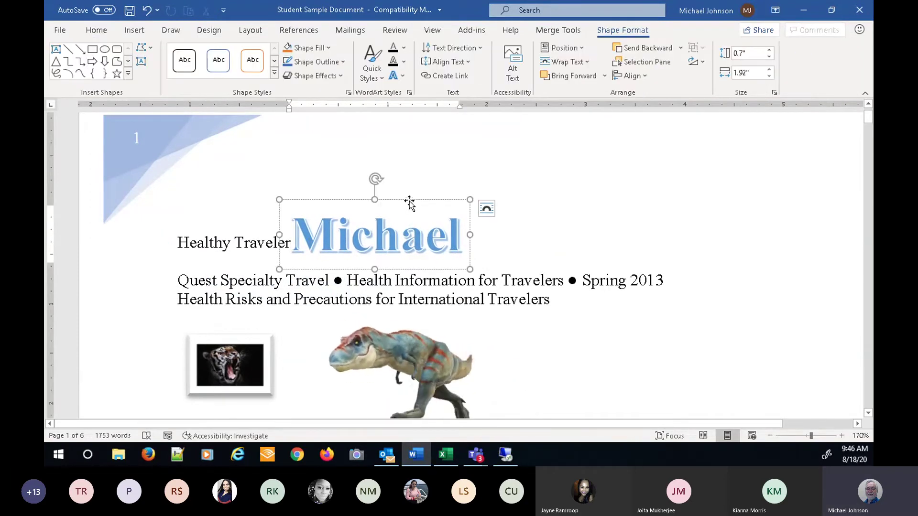
drag(415, 200, 467, 179)
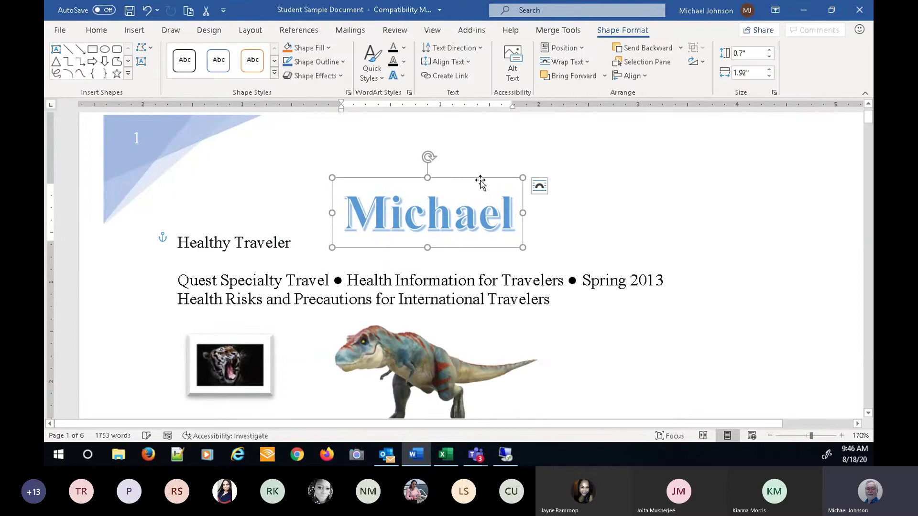
click(479, 211)
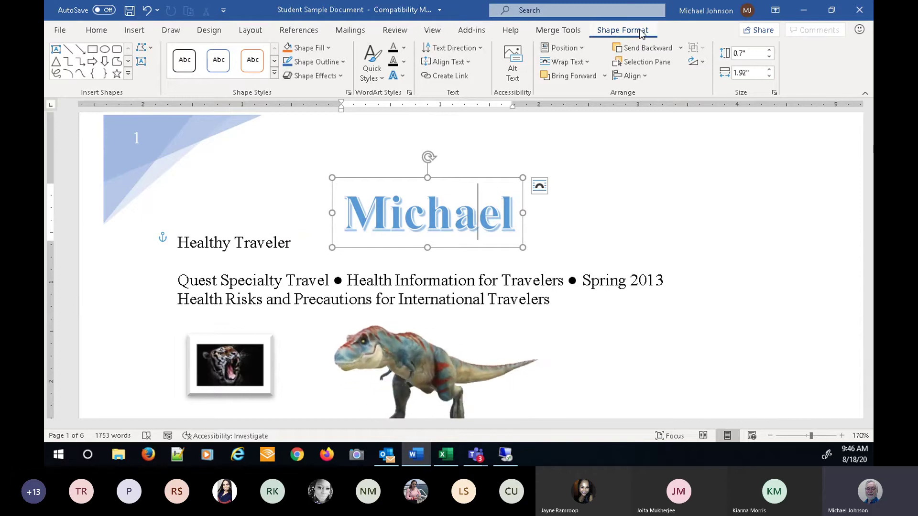
click(116, 74)
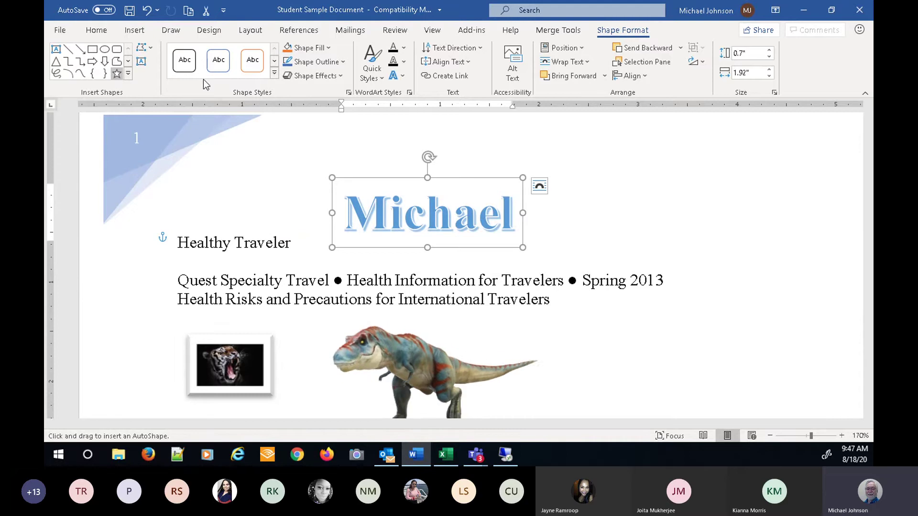
click(275, 73)
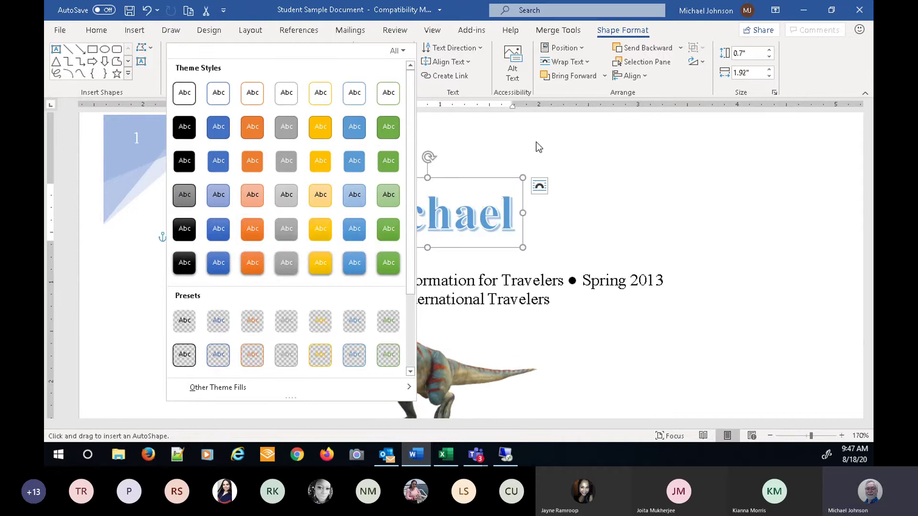
click(440, 96)
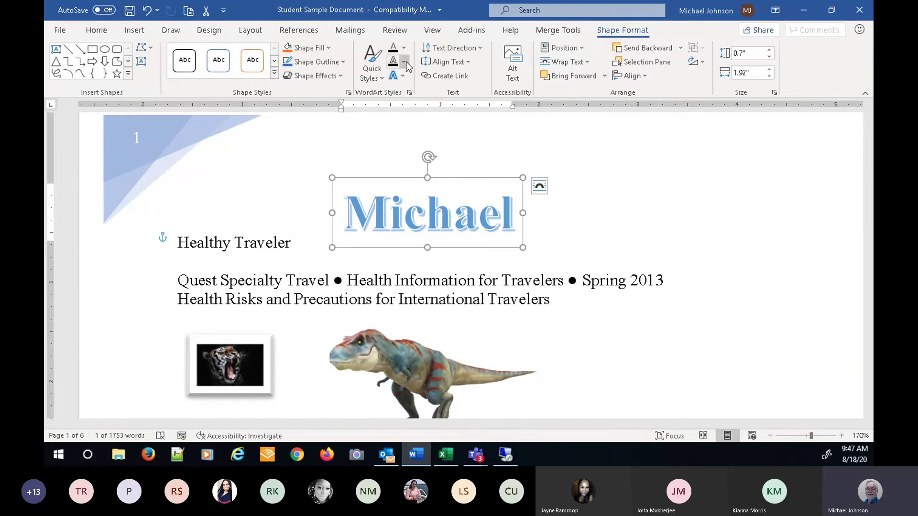
- Switch the name WordArt to the gold quick style and add the first outer shadow
click(378, 74)
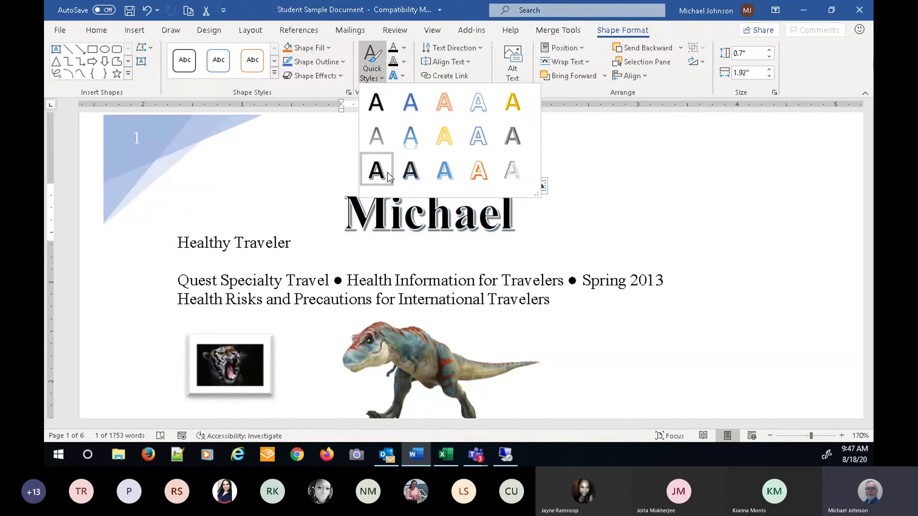
click(512, 102)
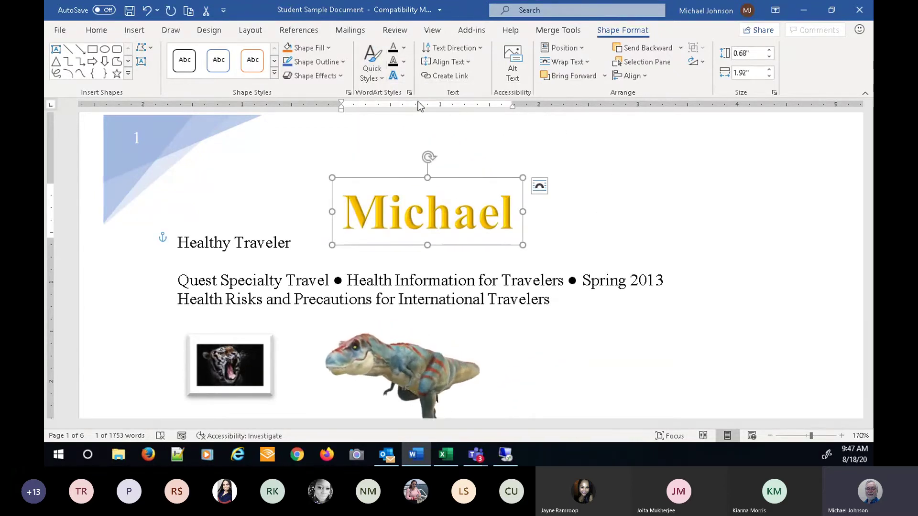
click(402, 76)
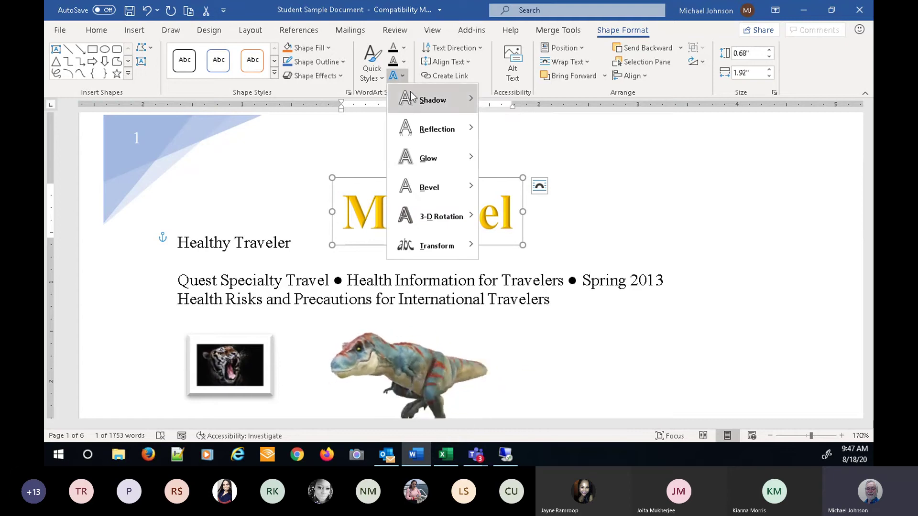
mouse_move(420, 131)
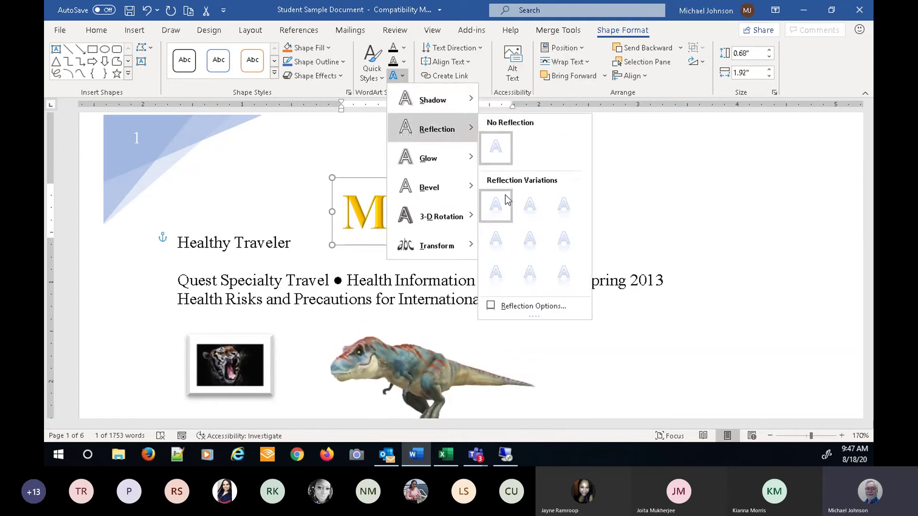
mouse_move(439, 191)
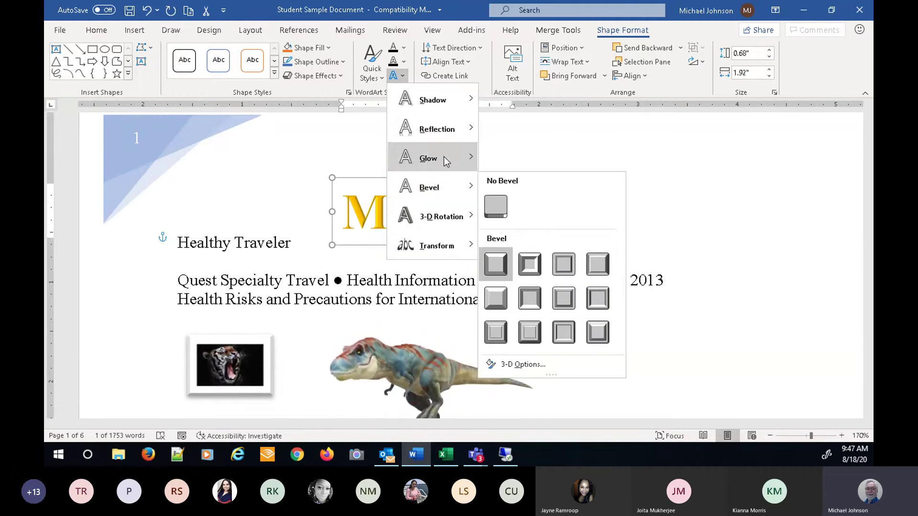
mouse_move(454, 101)
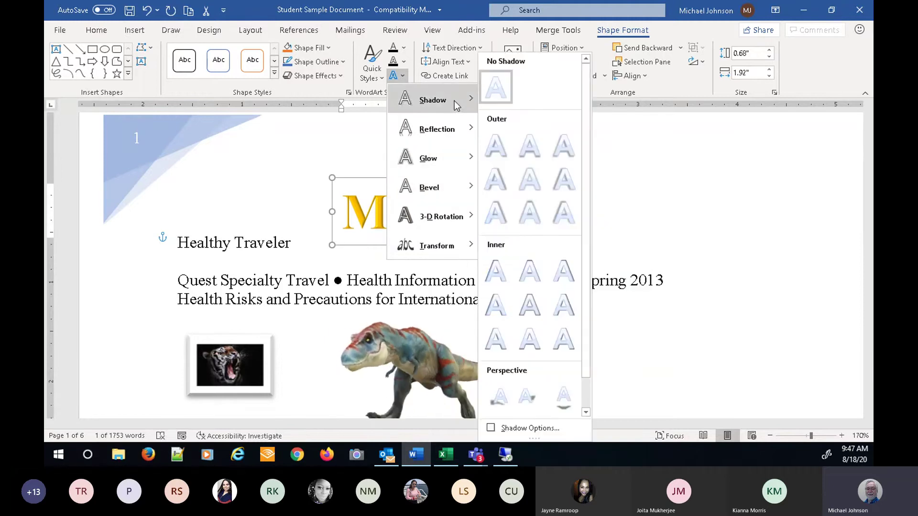
click(502, 146)
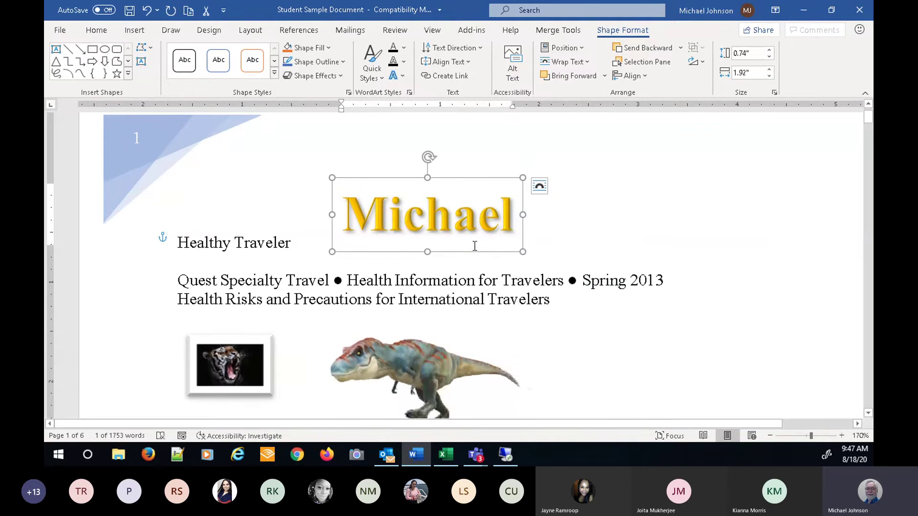
click(624, 234)
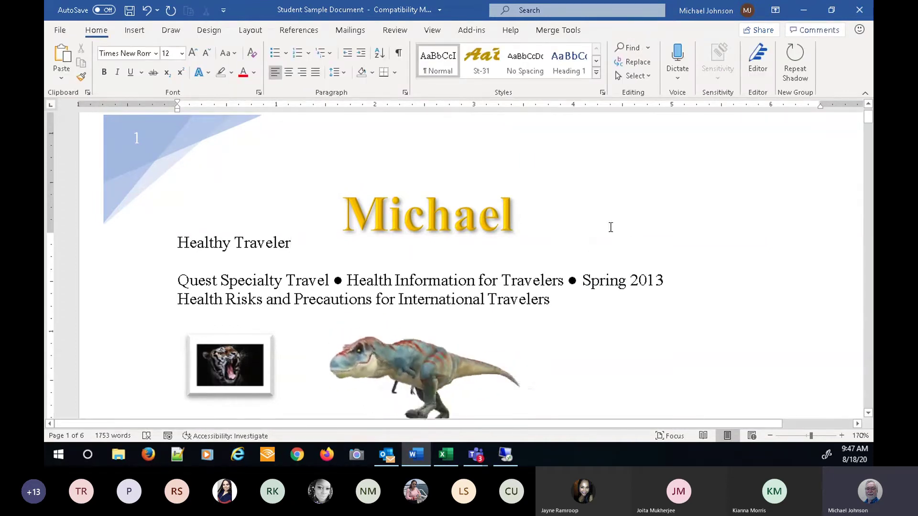
- Bring up Word's Insert tab before moving over to Chrome
click(134, 32)
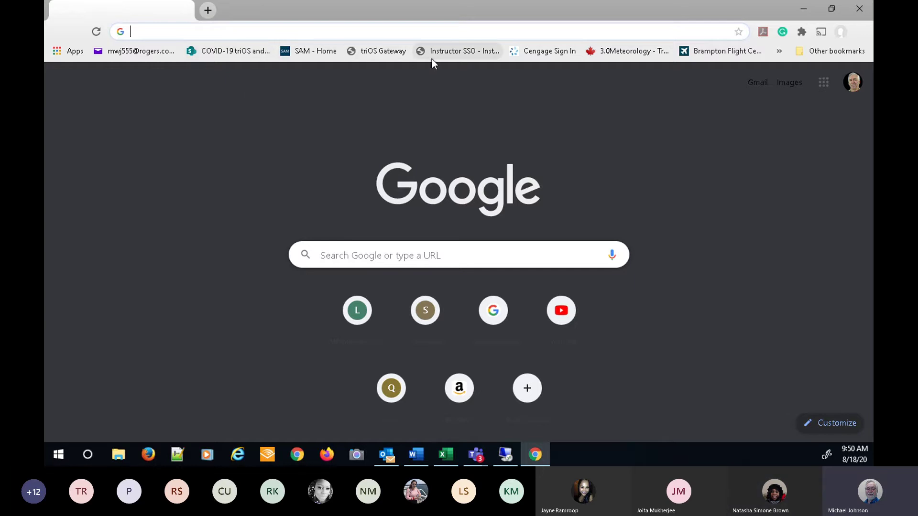
- Sign in to Cengage with the instructor's e-mail address and password
click(519, 53)
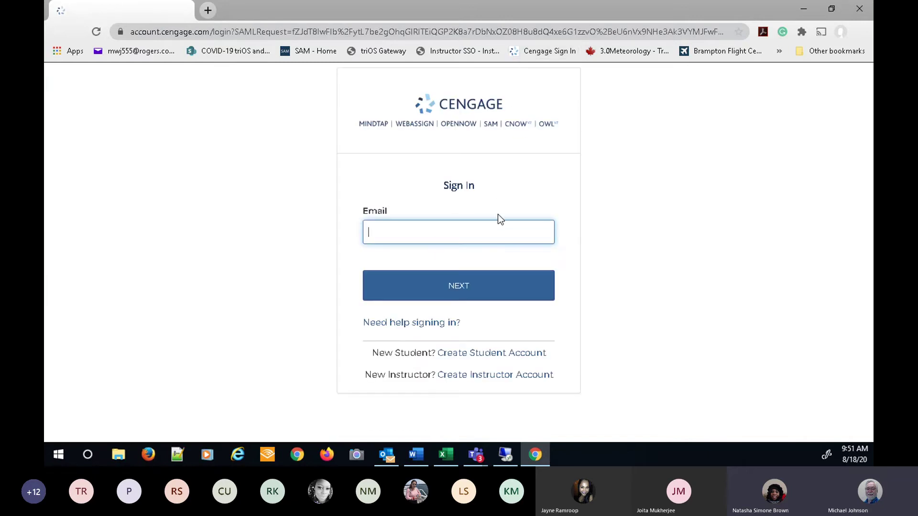
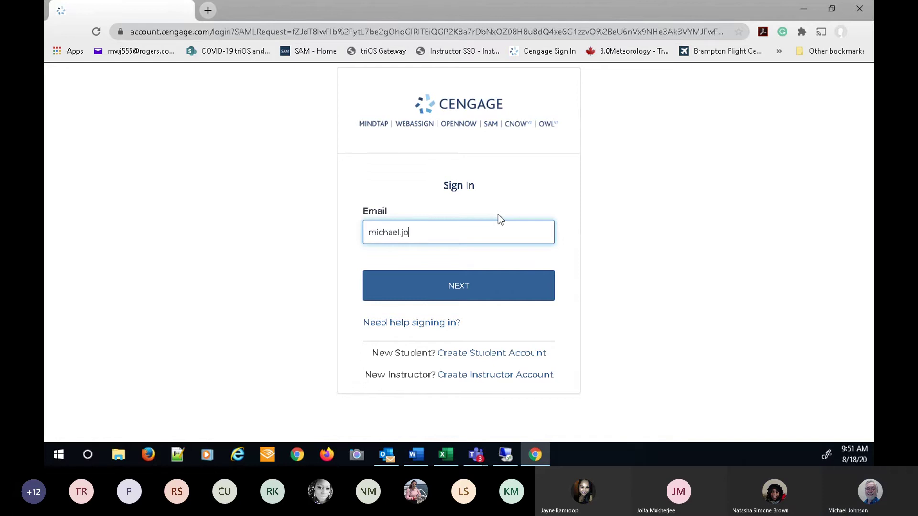
key(Return)
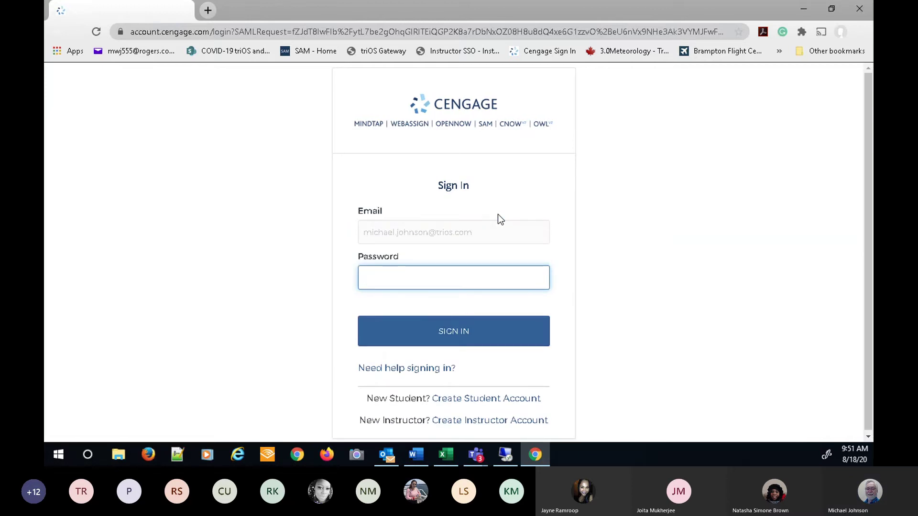
text(••••••••••••)
key(Return)
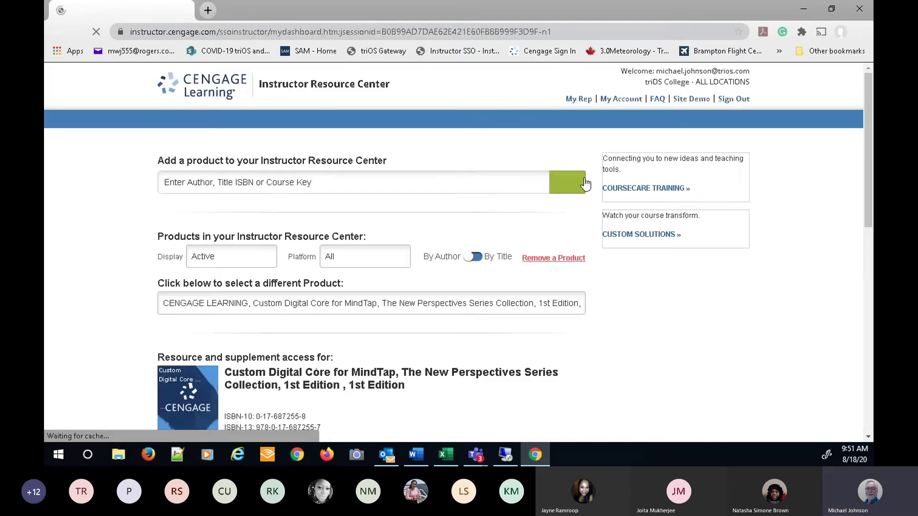
- Open the Creating and Editing a Document Project under Intermediate Word 2016 in Word16_BN_Aug-2020
scroll(133, 339, down, 5)
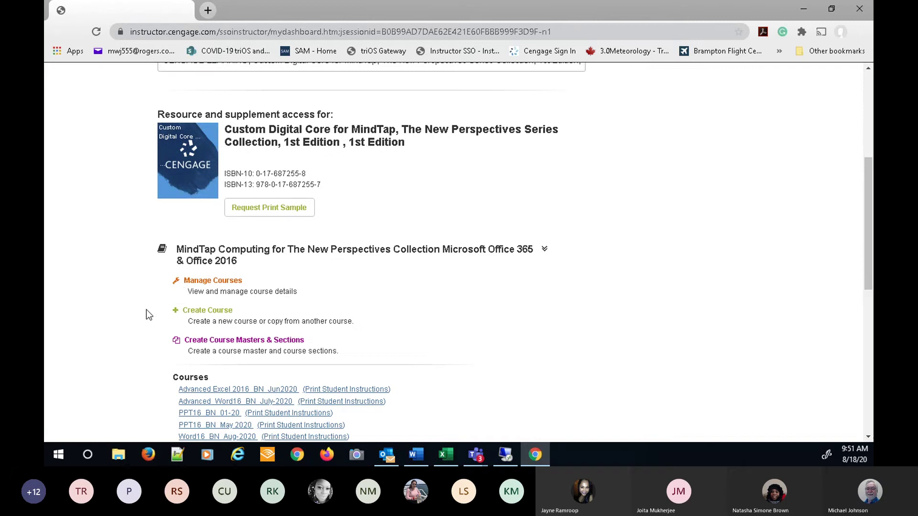
click(221, 281)
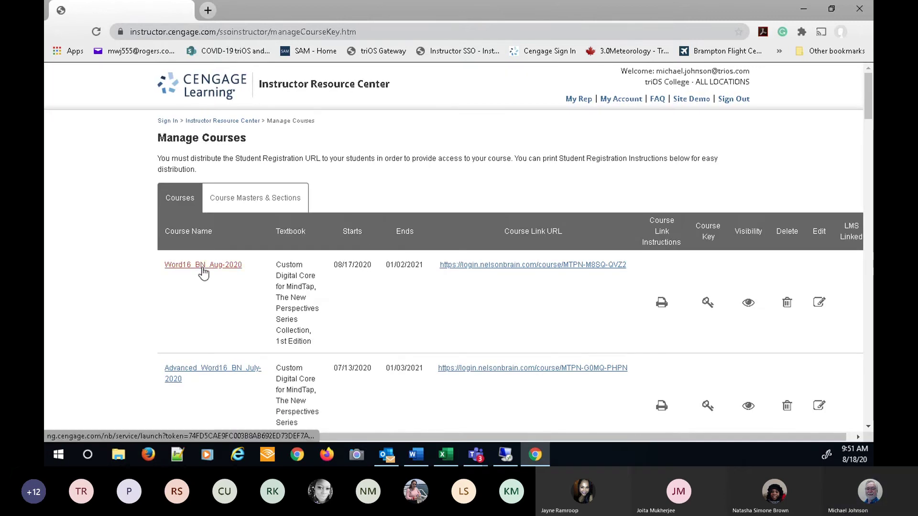
click(203, 269)
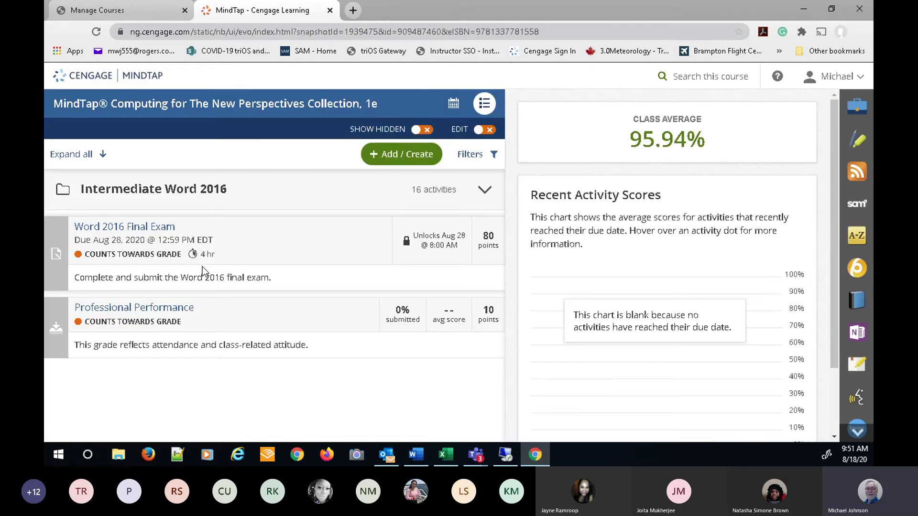
click(84, 191)
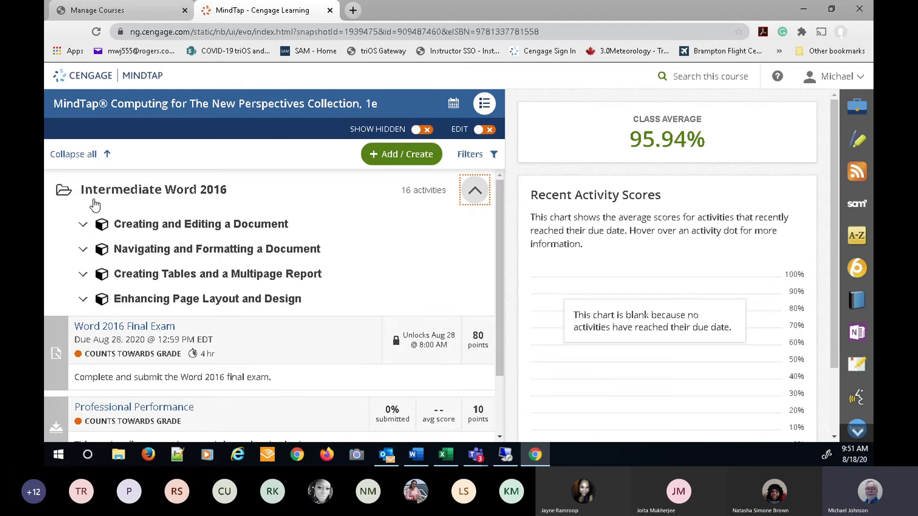
click(84, 224)
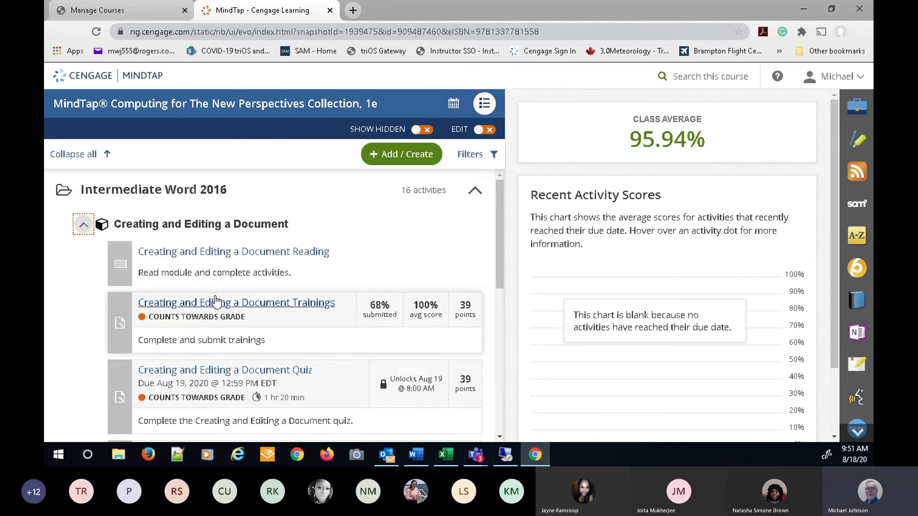
scroll(360, 237, down, 1)
scroll(357, 237, down, 1)
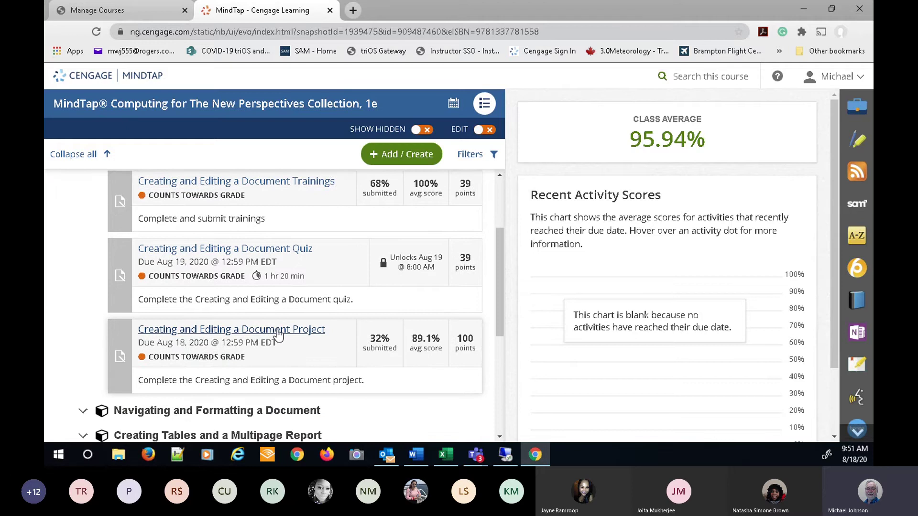
click(278, 330)
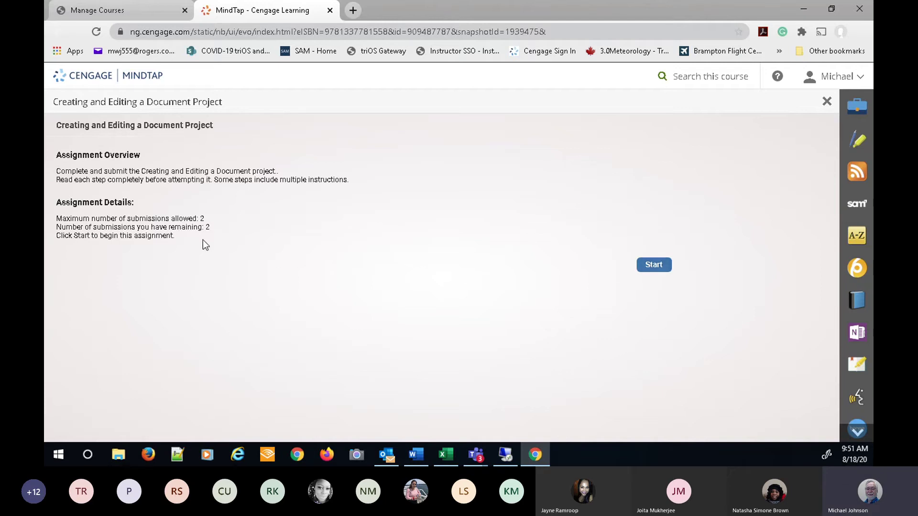
- Start the MindTap project, download its instructions and start files, then bring the Student Sample Document forward
click(654, 266)
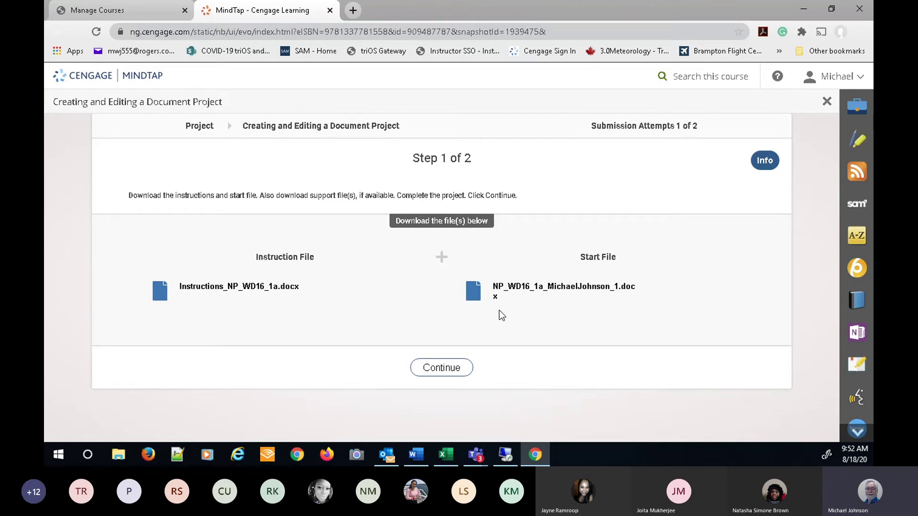
click(216, 287)
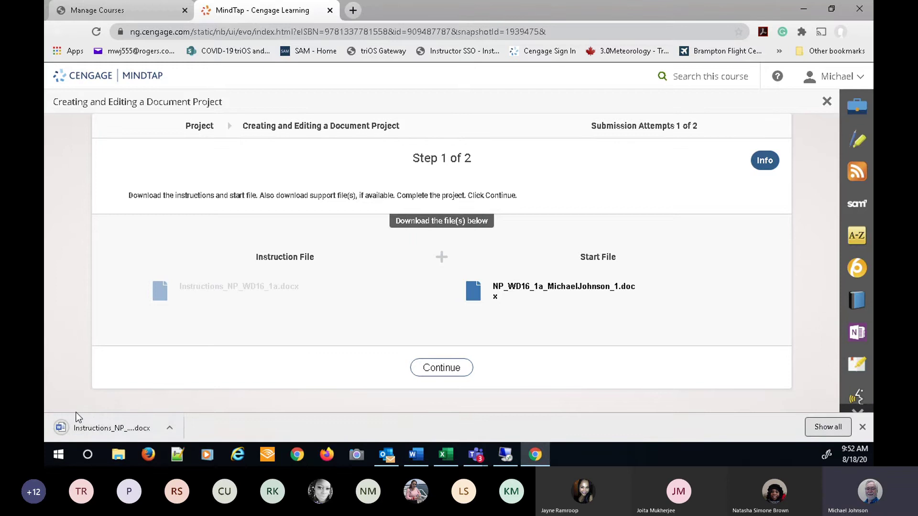
click(549, 289)
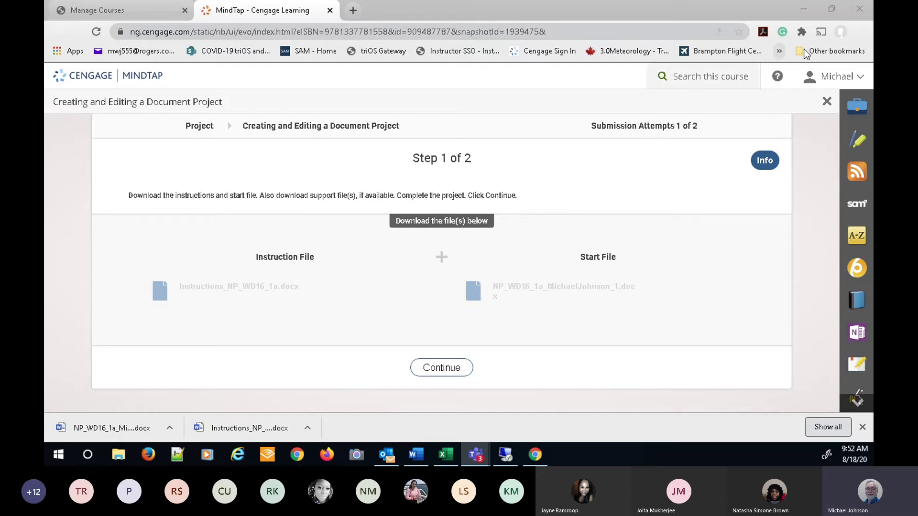
click(835, 8)
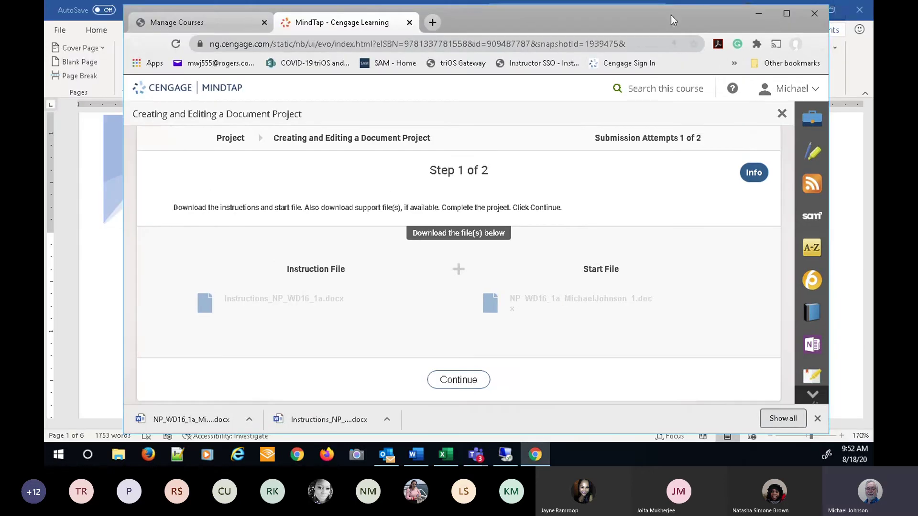
click(76, 12)
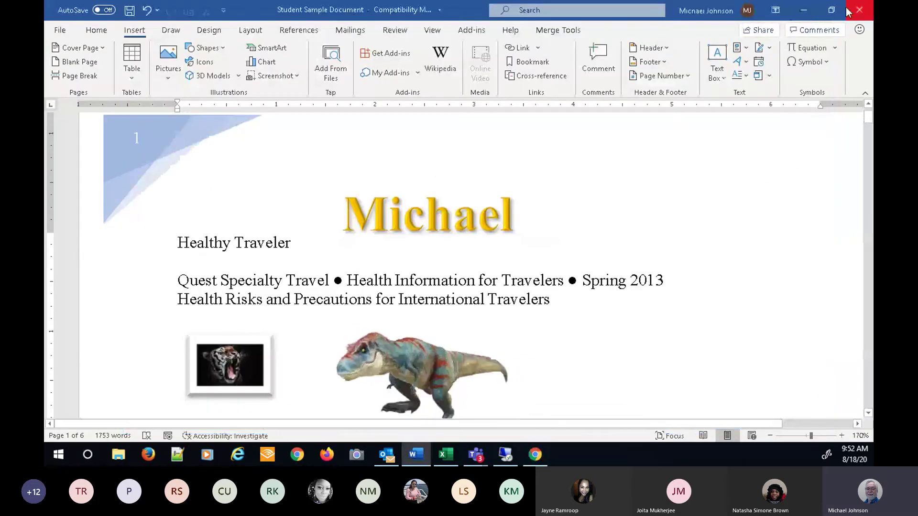
- Copy the downloaded NP_WD16_1a start file and instructions file from Chrome to the desktop, then select the start file
click(804, 10)
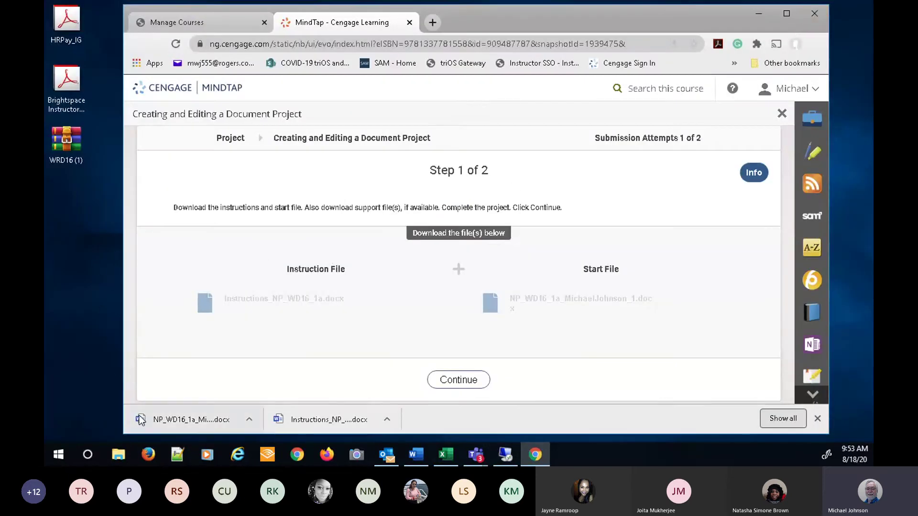
drag(183, 417, 77, 216)
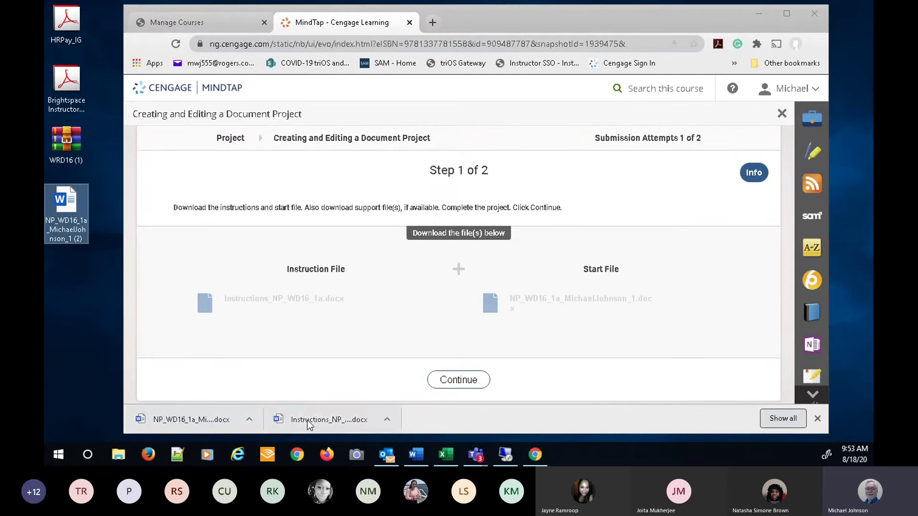
drag(268, 415, 72, 270)
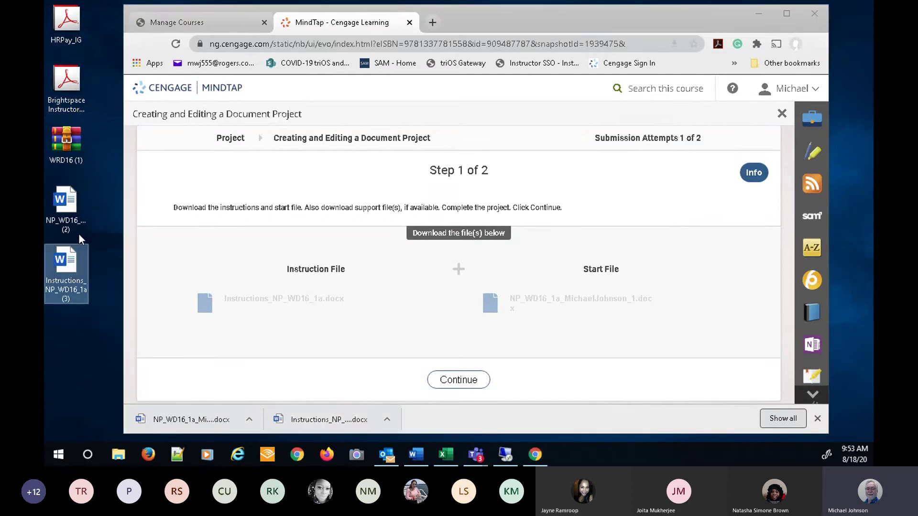
click(73, 203)
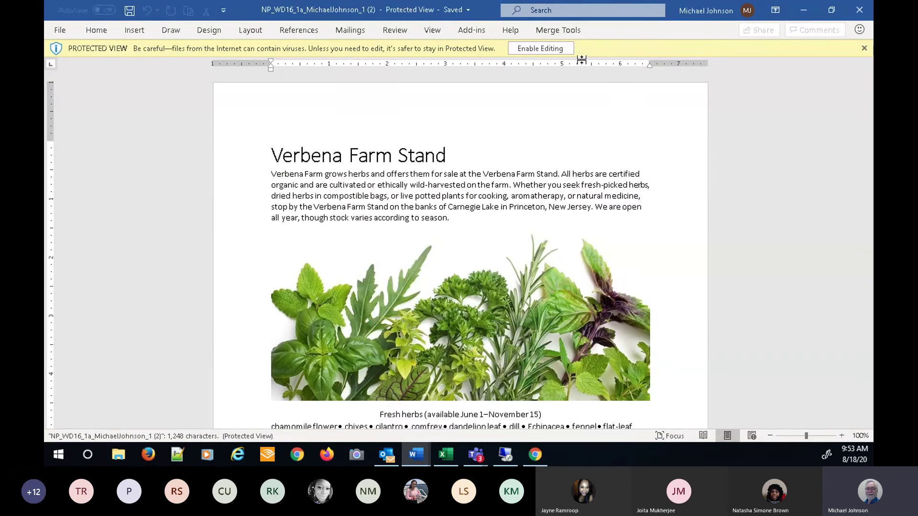
- Enable editing on the NP_WD16_1a start file and scroll through its two pages
click(535, 49)
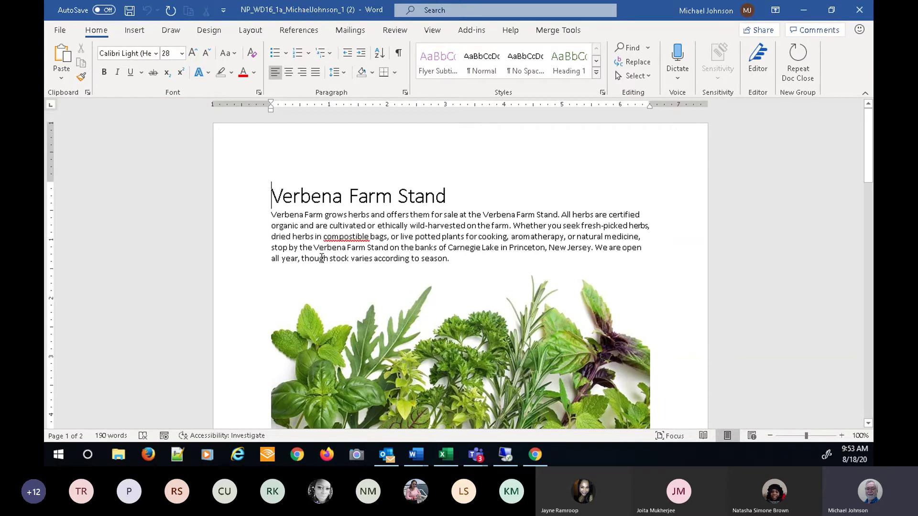
scroll(442, 247, down, 10)
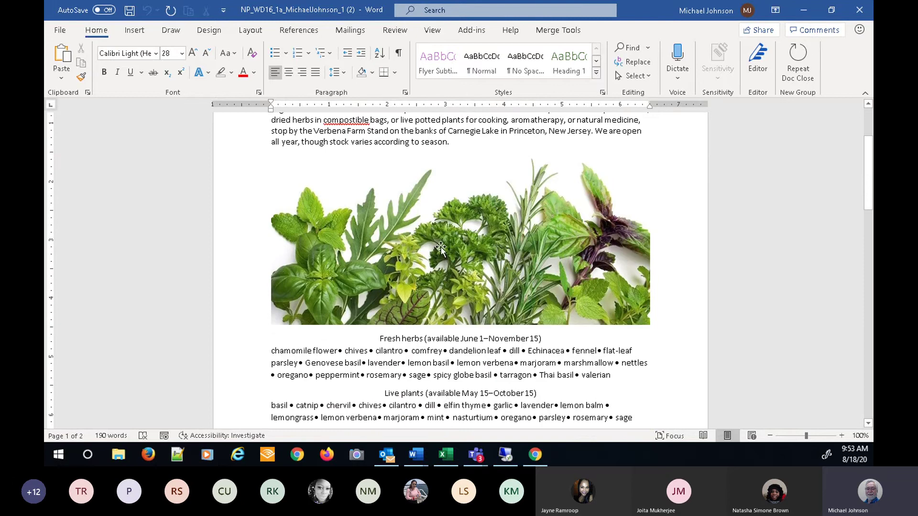
scroll(443, 247, up, 10)
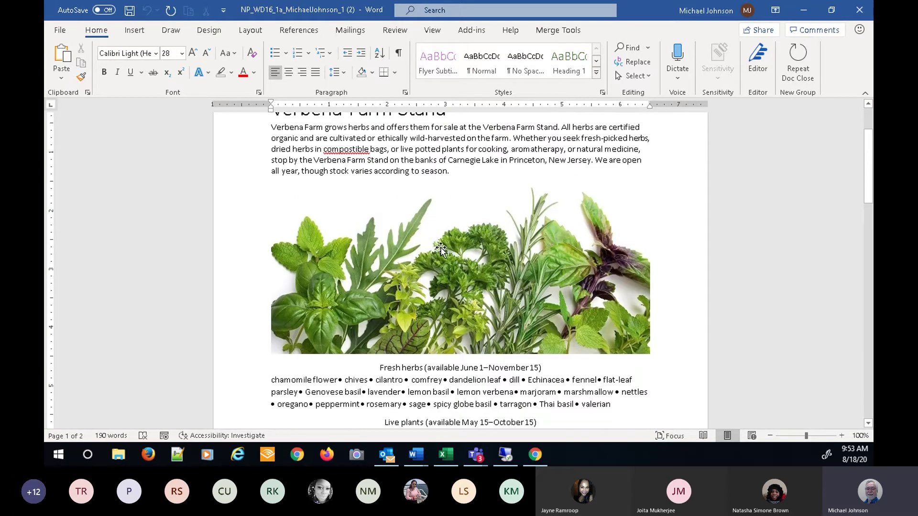
scroll(441, 250, up, 1)
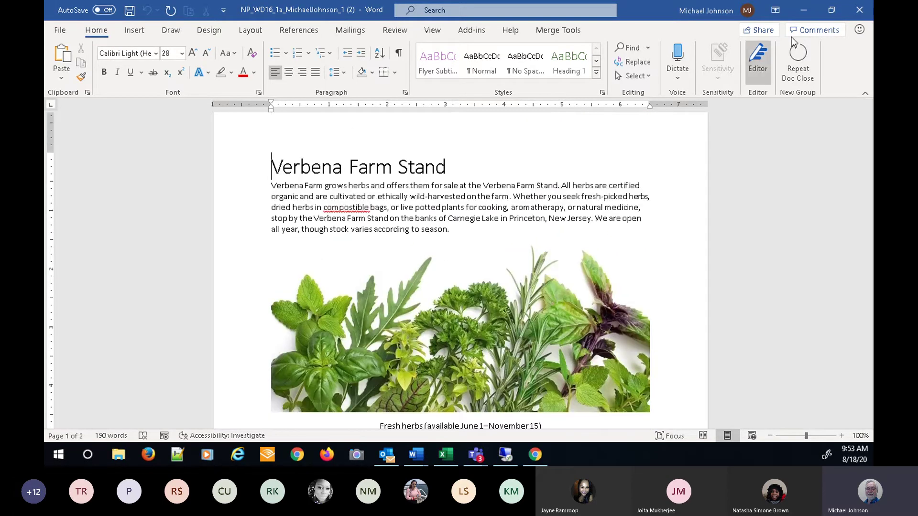
- Minimize both Word windows and open the desktop instructions file with editing enabled
click(805, 12)
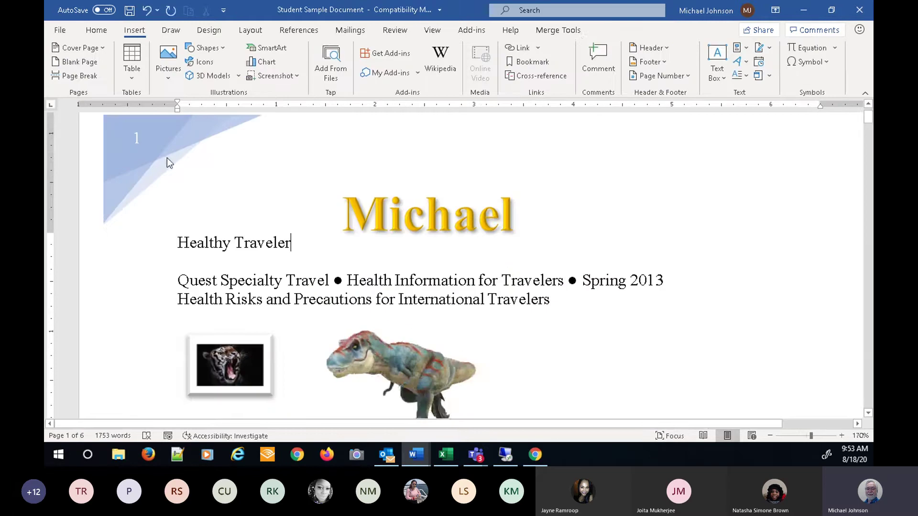
click(803, 12)
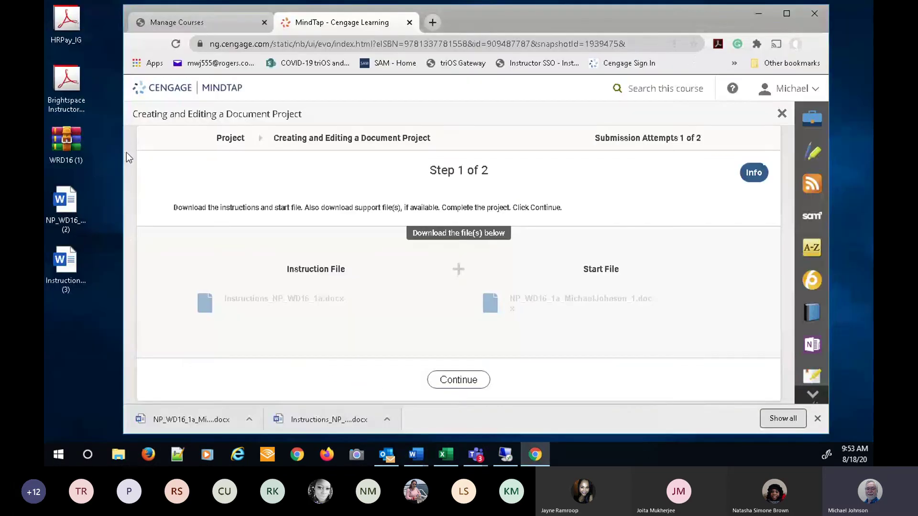
click(62, 268)
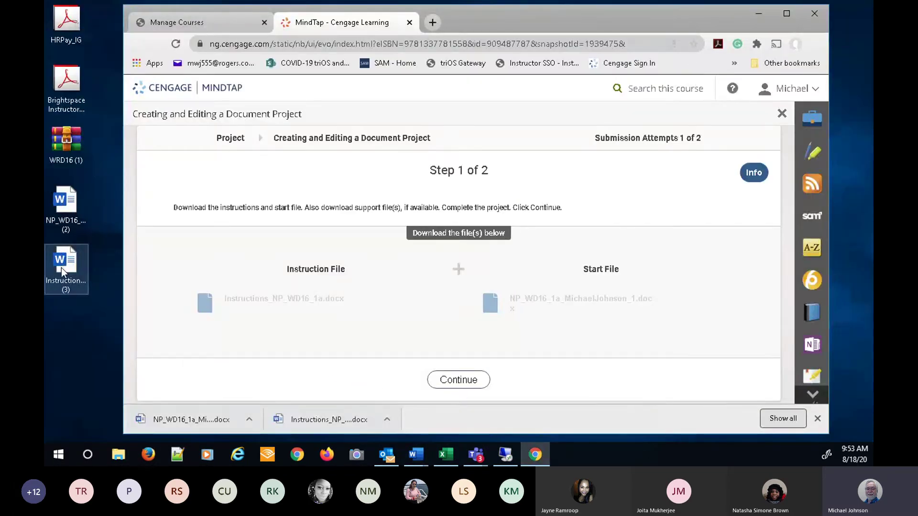
click(61, 268)
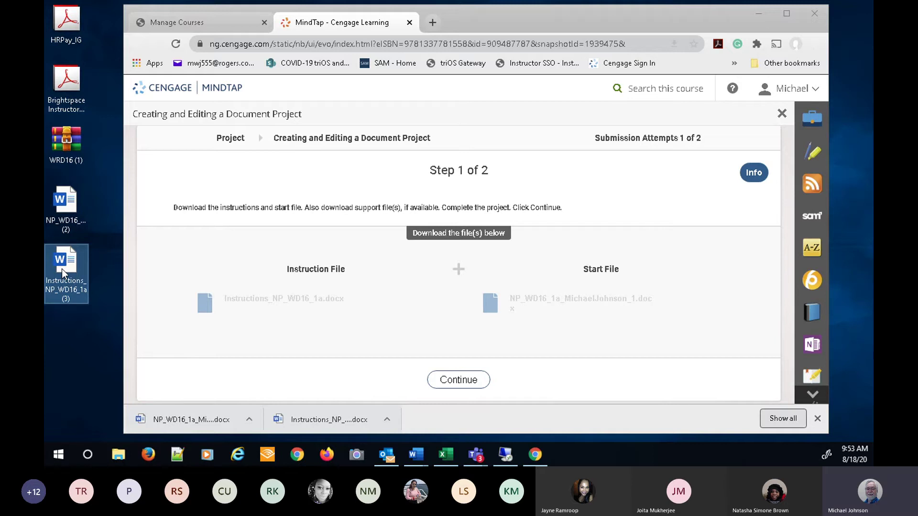
double_click(62, 269)
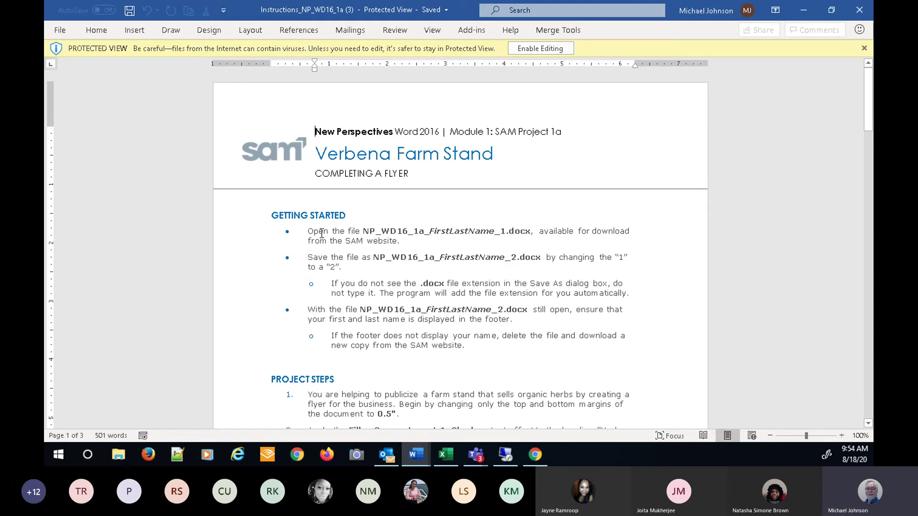
click(558, 50)
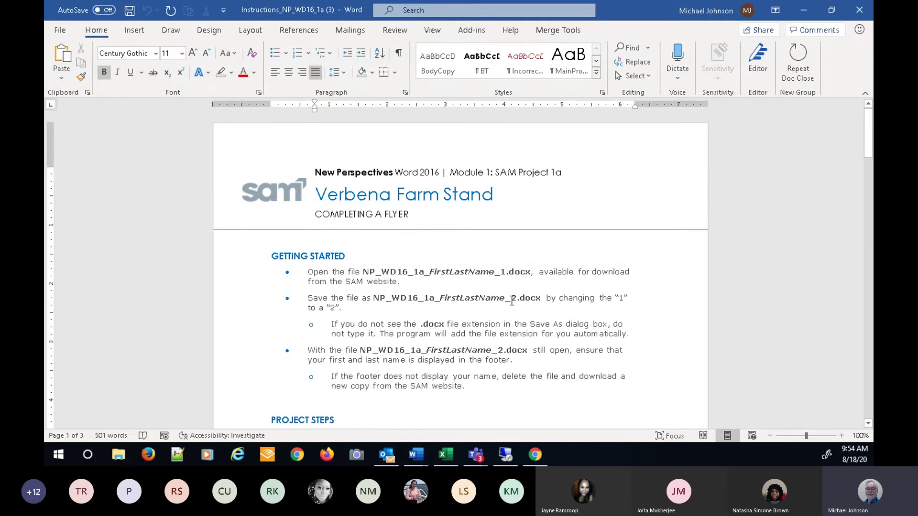
- Read through the instructions, noting the _2.docx file name, then return to Chrome
drag(511, 302, 517, 301)
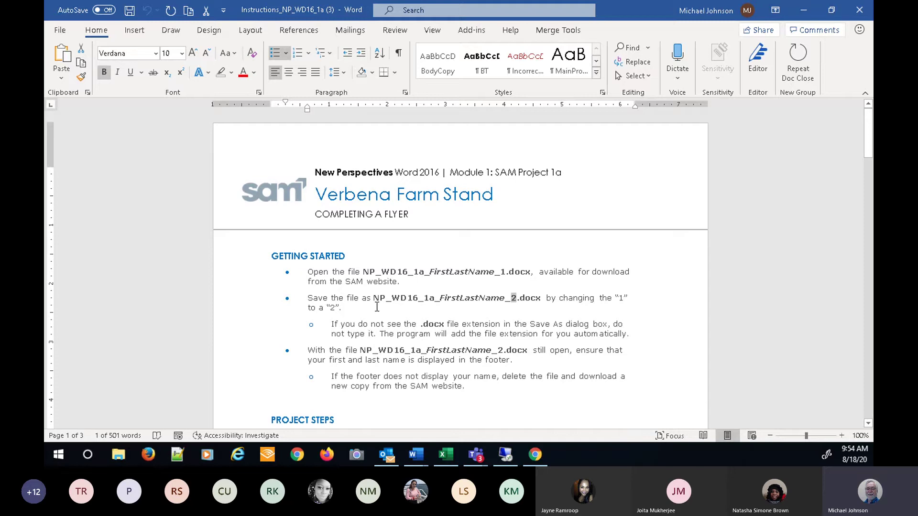
click(514, 304)
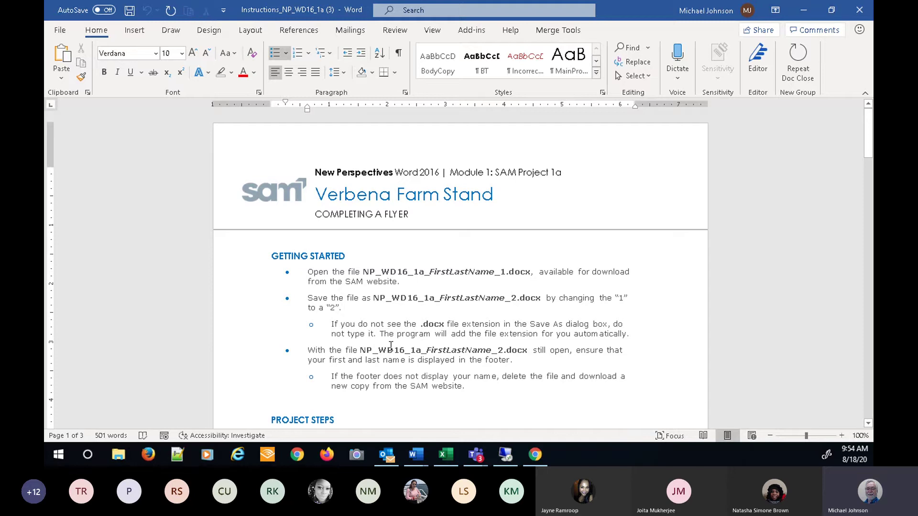
scroll(596, 341, down, 3)
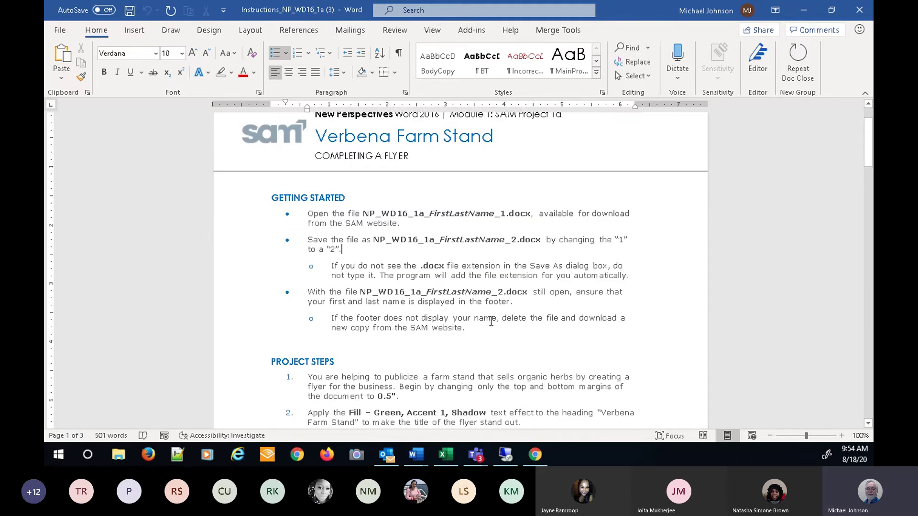
scroll(366, 329, down, 3)
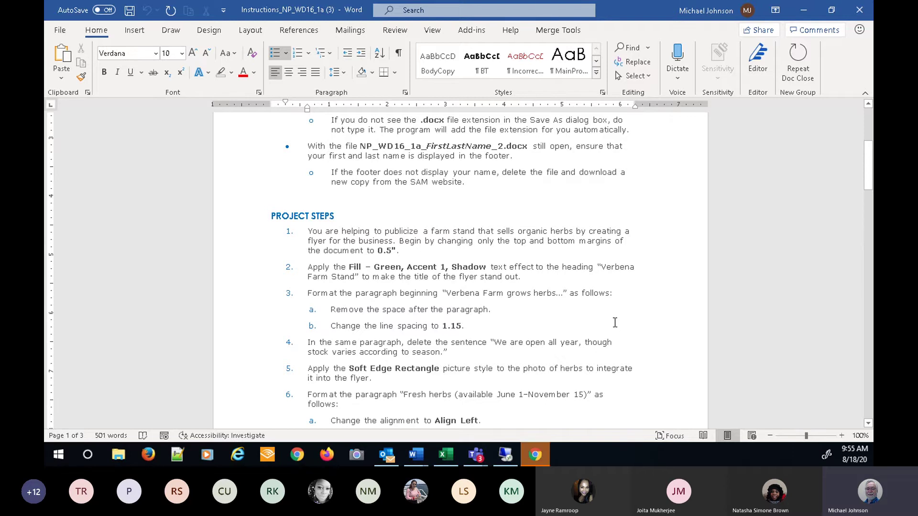
key(alt+Tab)
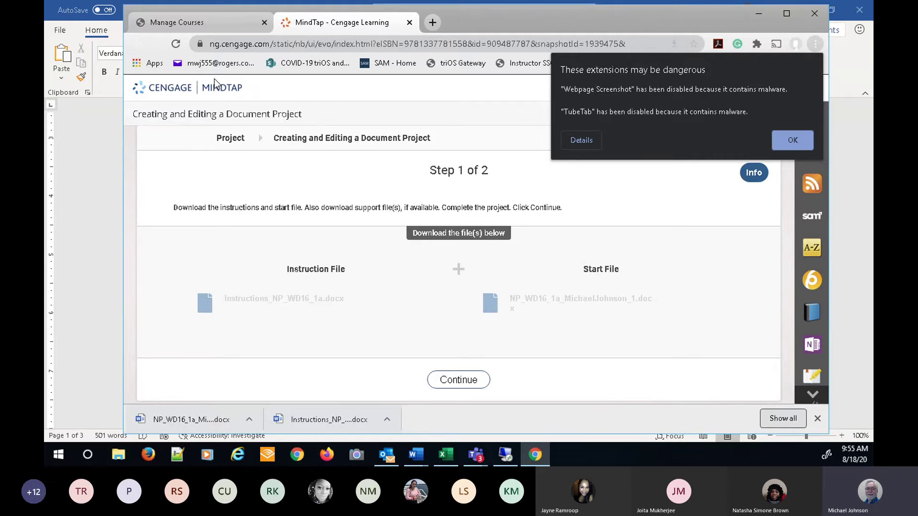
- Dismiss the extension warning, then restart the Creating and Editing a Document Project and continue to Step 2
click(496, 92)
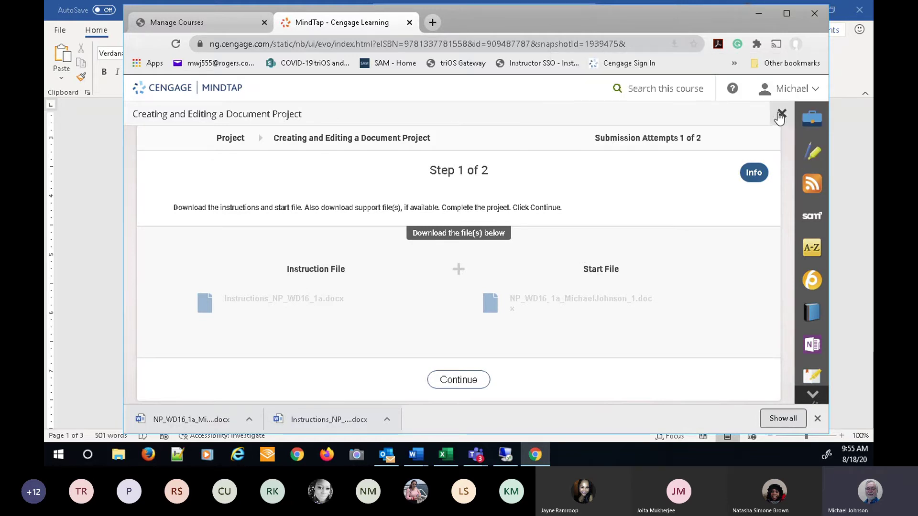
click(783, 114)
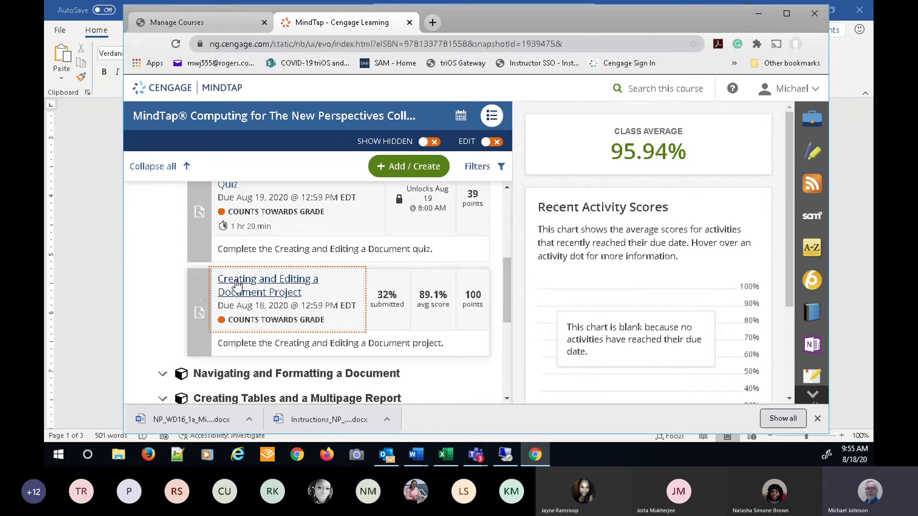
click(236, 286)
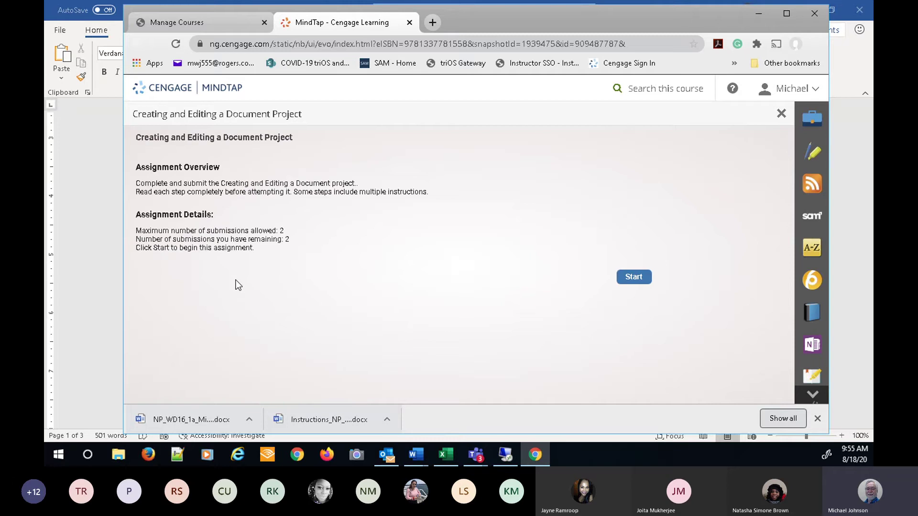
click(632, 278)
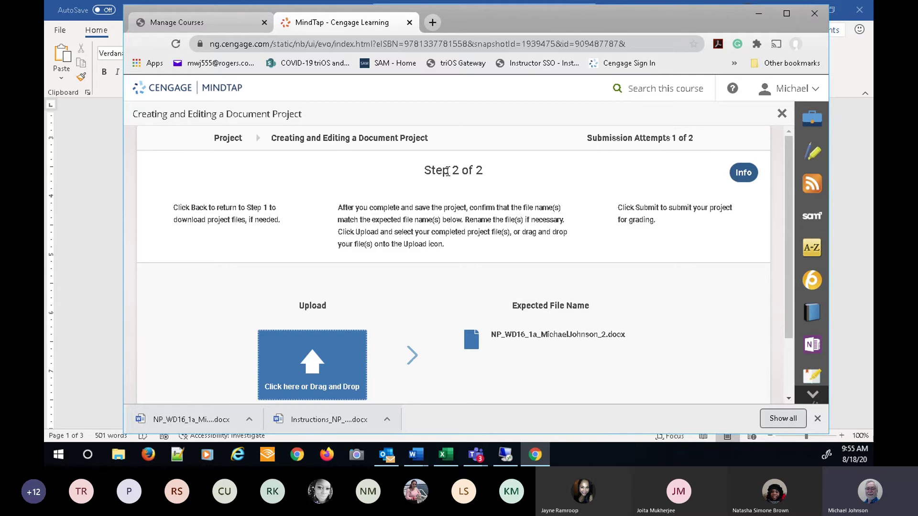
scroll(512, 180, down, 2)
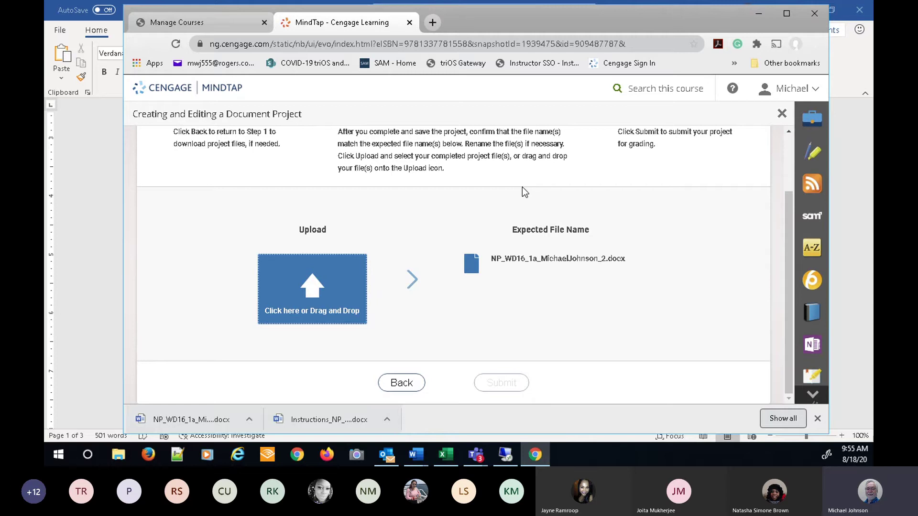
click(397, 391)
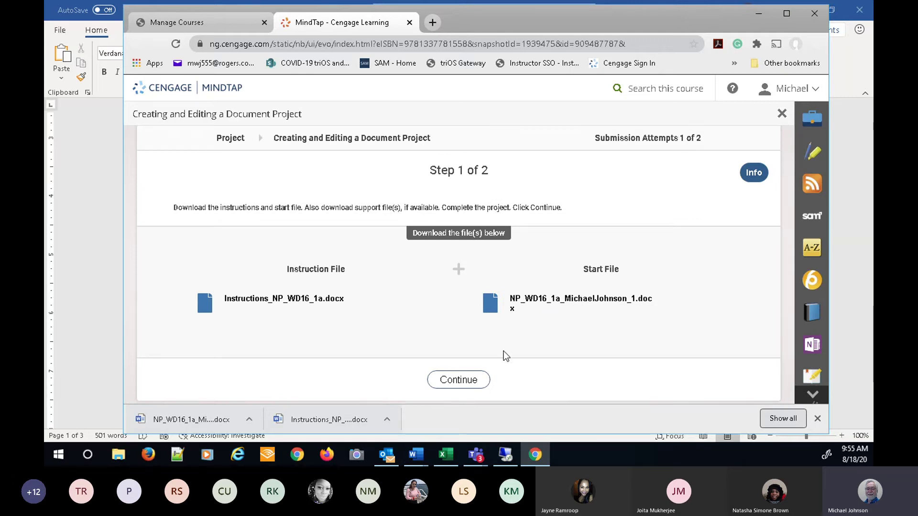
click(457, 381)
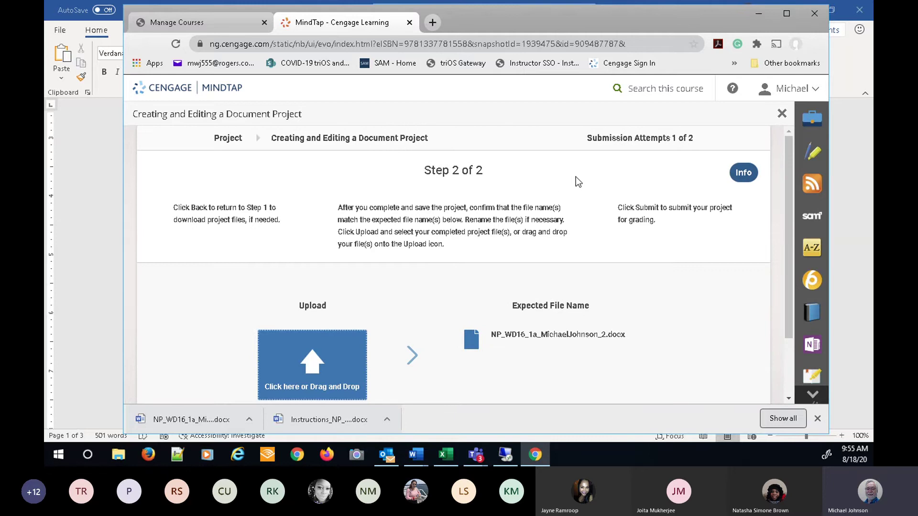
scroll(577, 178, down, 2)
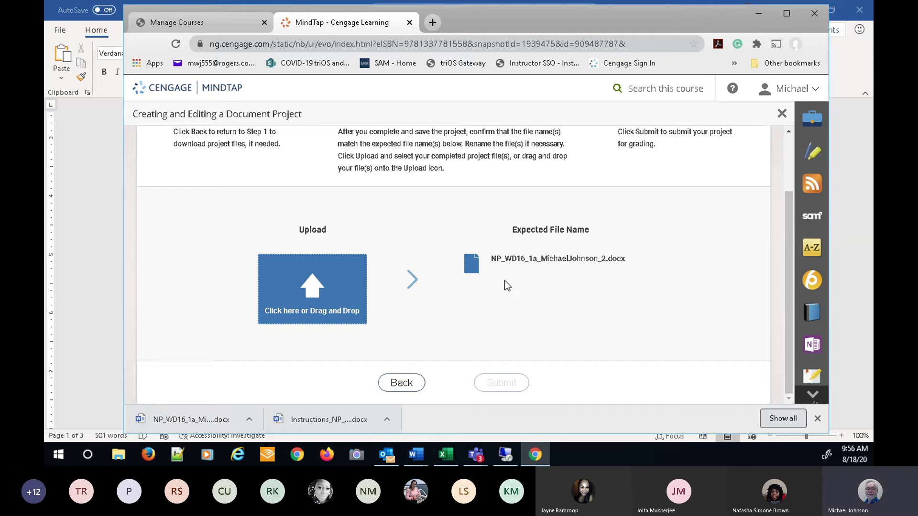
- Upload the _1 (2) Word file from the Desktop, found by sorting the file list by type
click(319, 290)
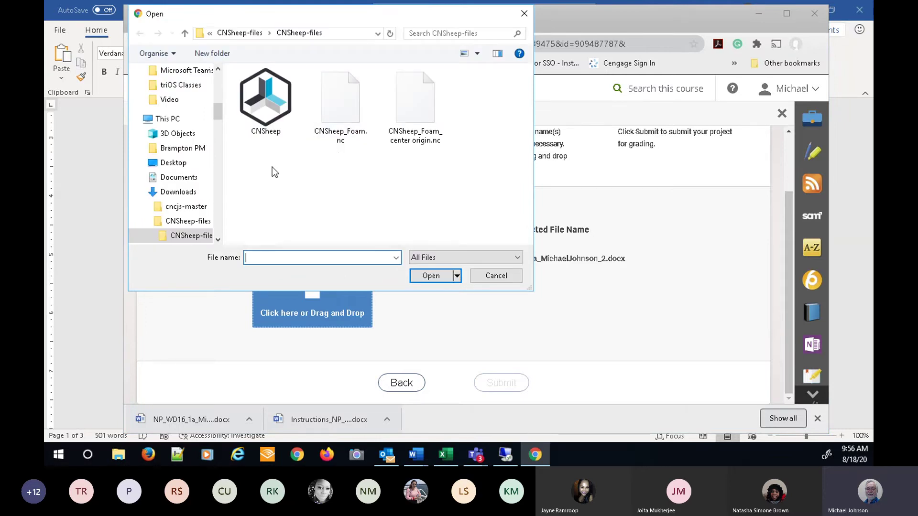
drag(216, 108, 221, 78)
click(199, 95)
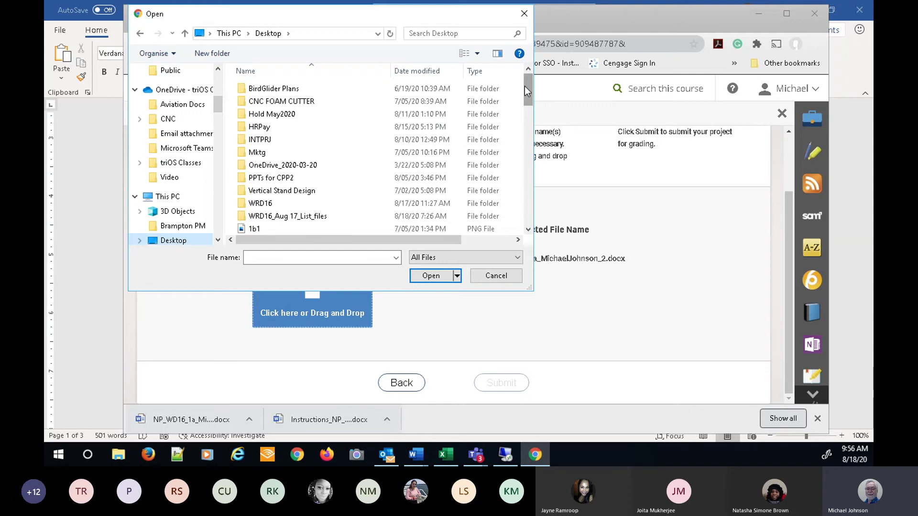
drag(524, 86, 511, 65)
click(478, 72)
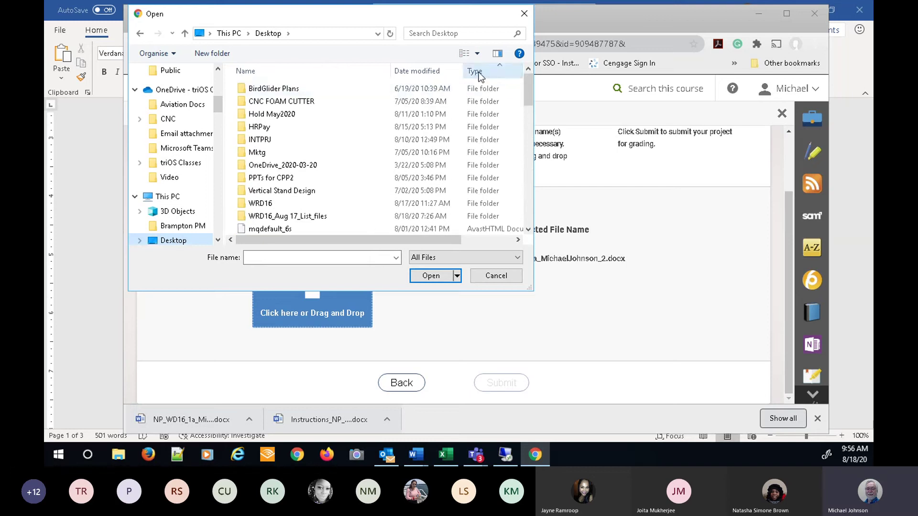
drag(527, 91, 524, 156)
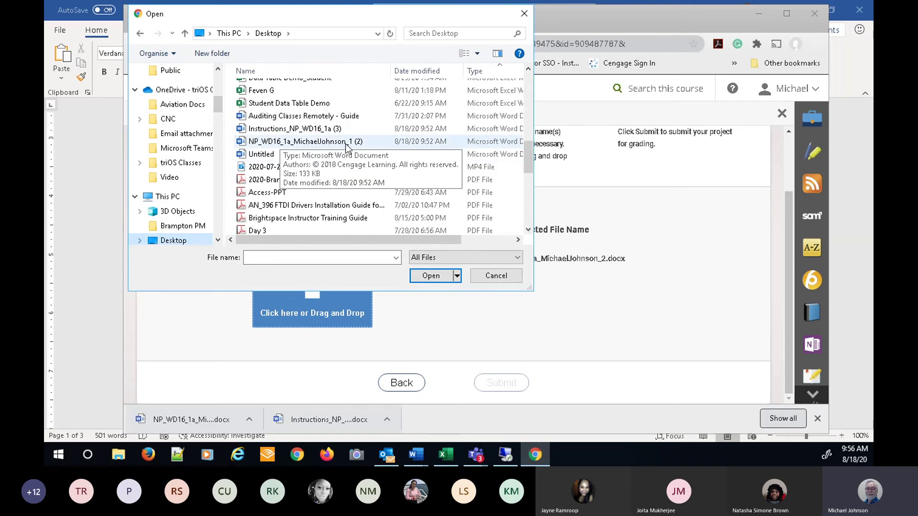
click(338, 142)
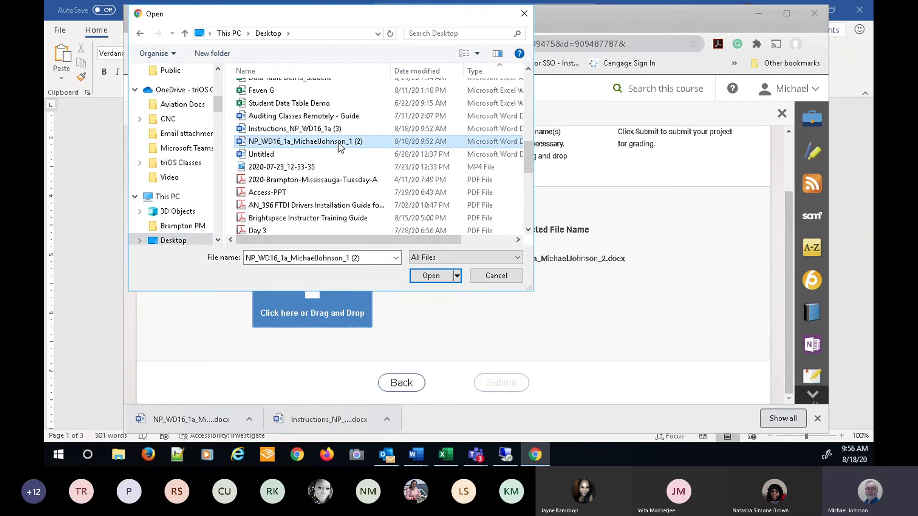
right_click(338, 143)
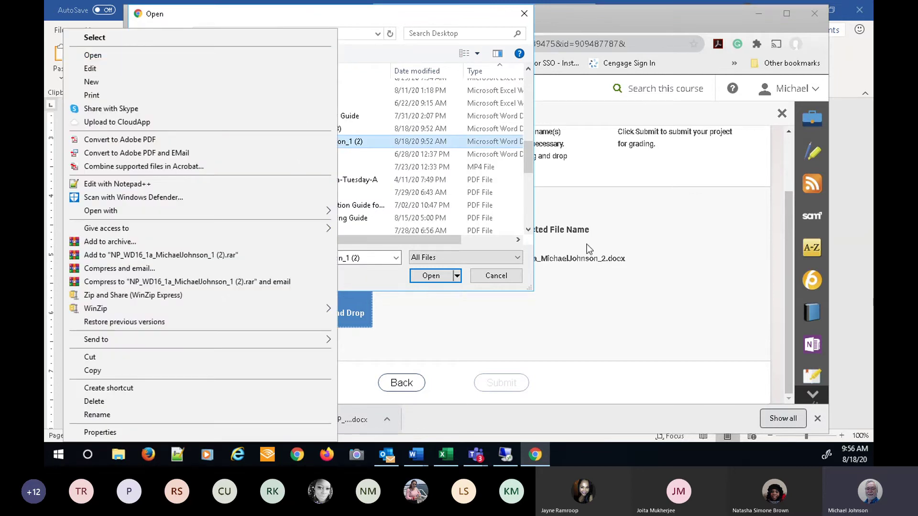
click(386, 279)
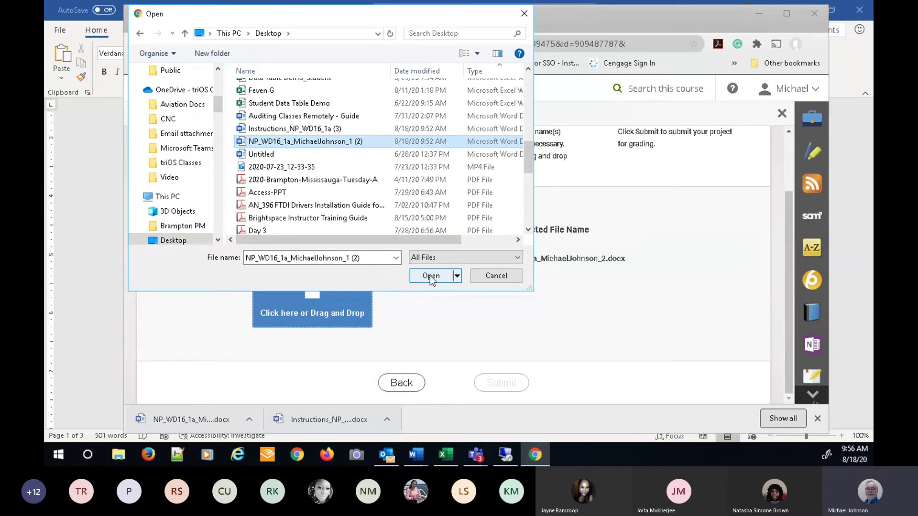
click(429, 277)
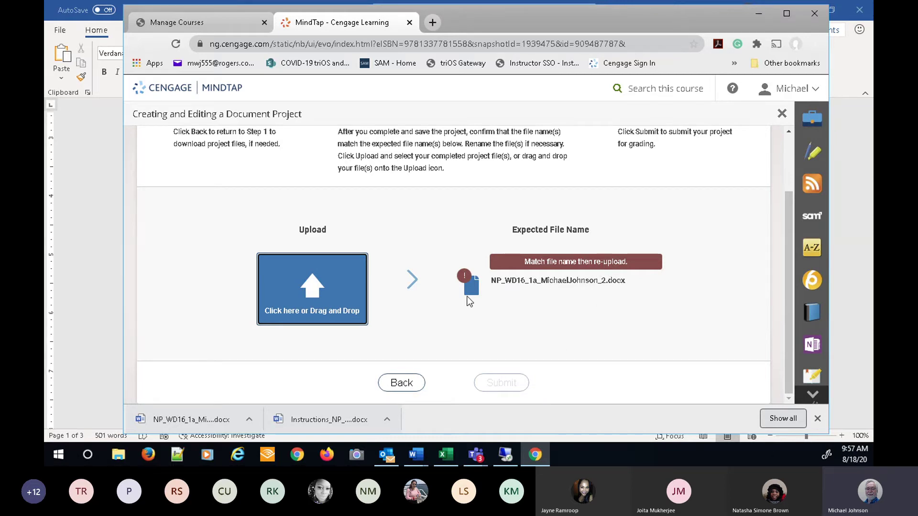
- Close the Student Sample Document without saving and bring the Verbena Farm Stand flyer forward
click(90, 387)
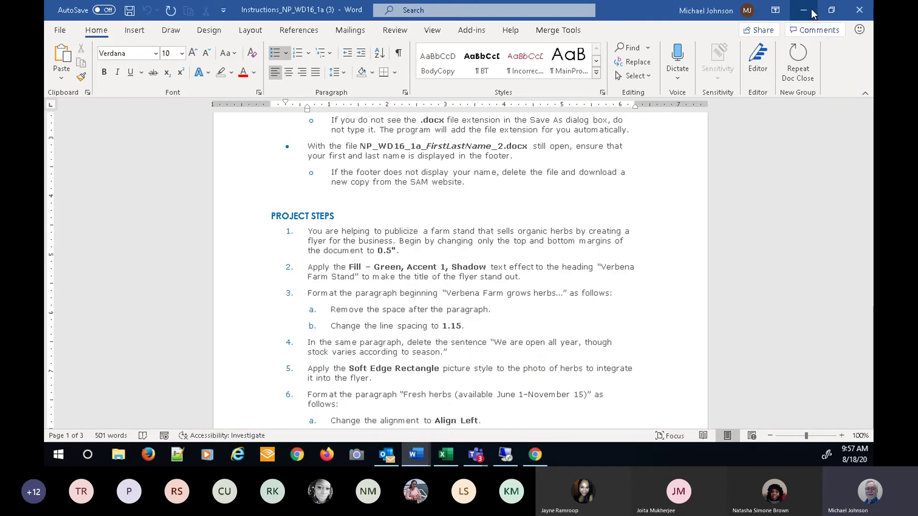
click(813, 13)
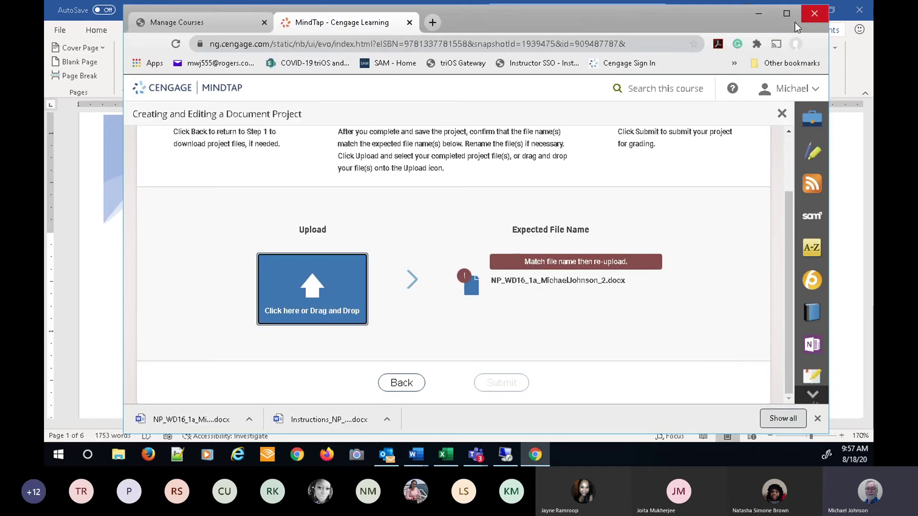
click(107, 287)
click(859, 10)
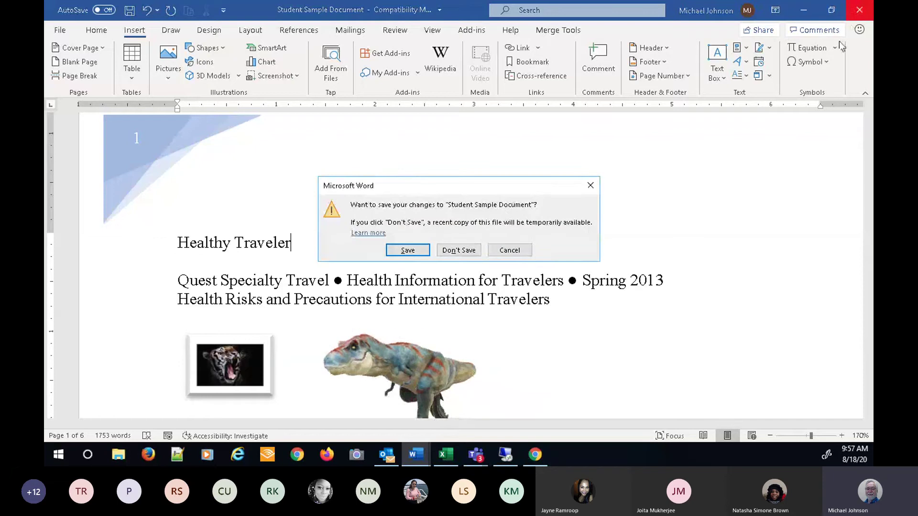
click(461, 250)
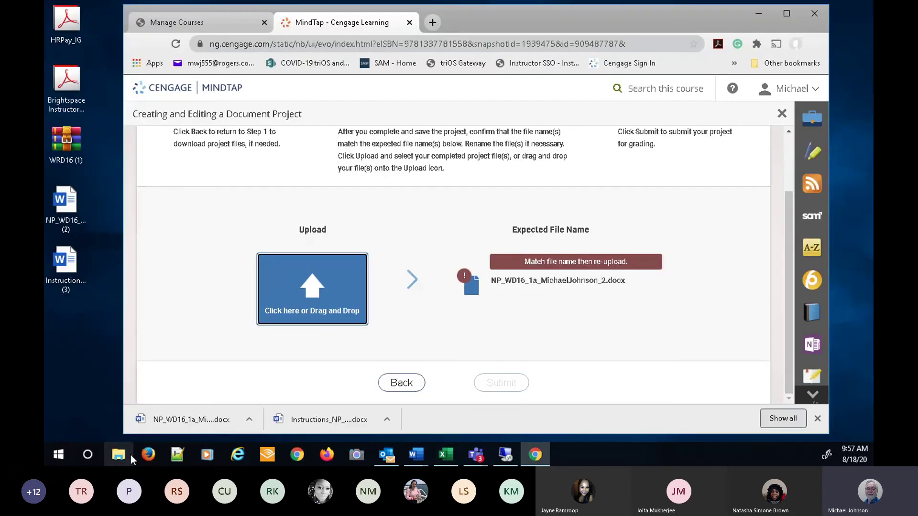
click(414, 458)
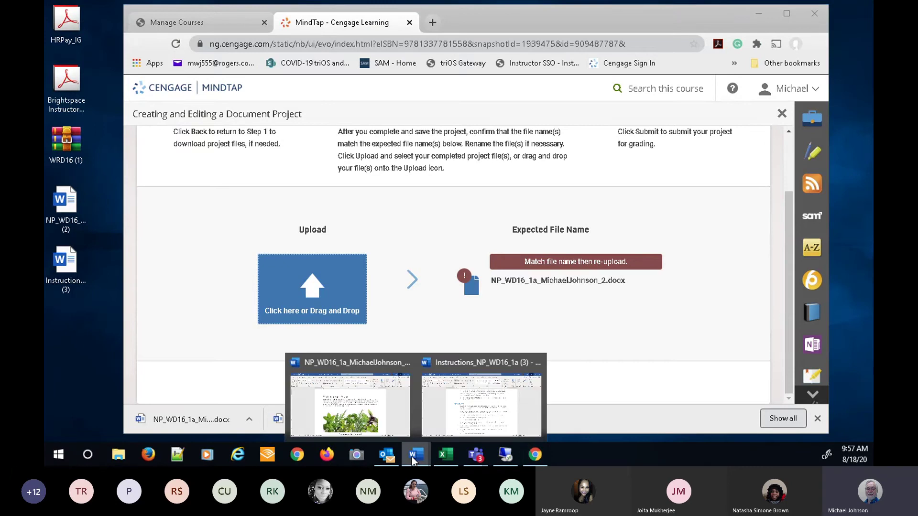
click(357, 385)
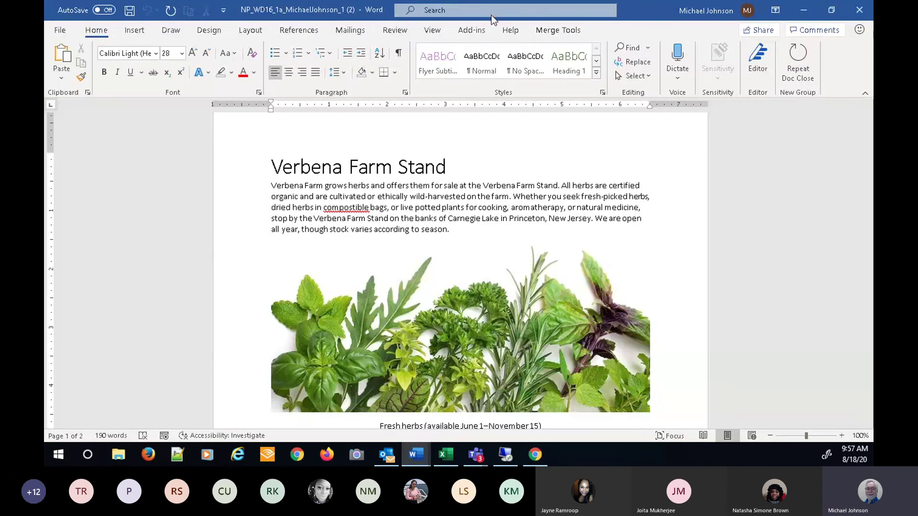
- Save the flyer with Save As, changing the name ending from _1 (2) to _2
click(61, 30)
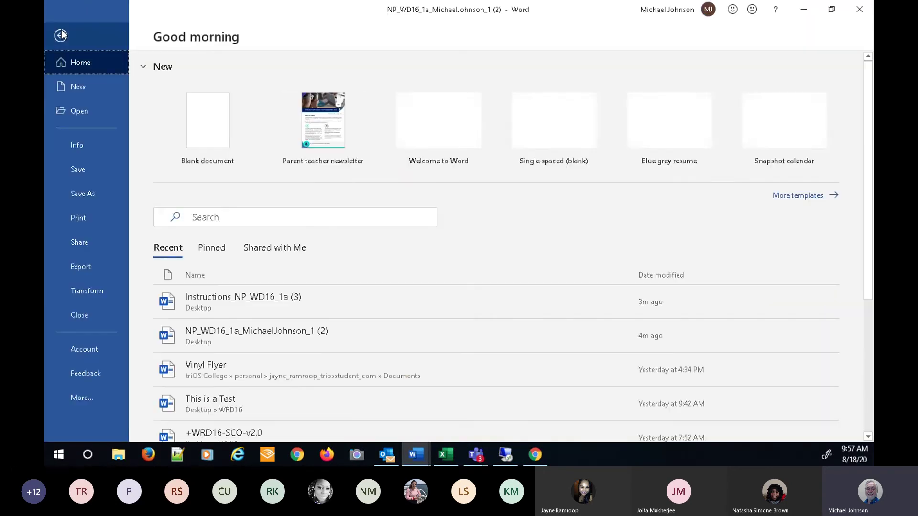
click(75, 193)
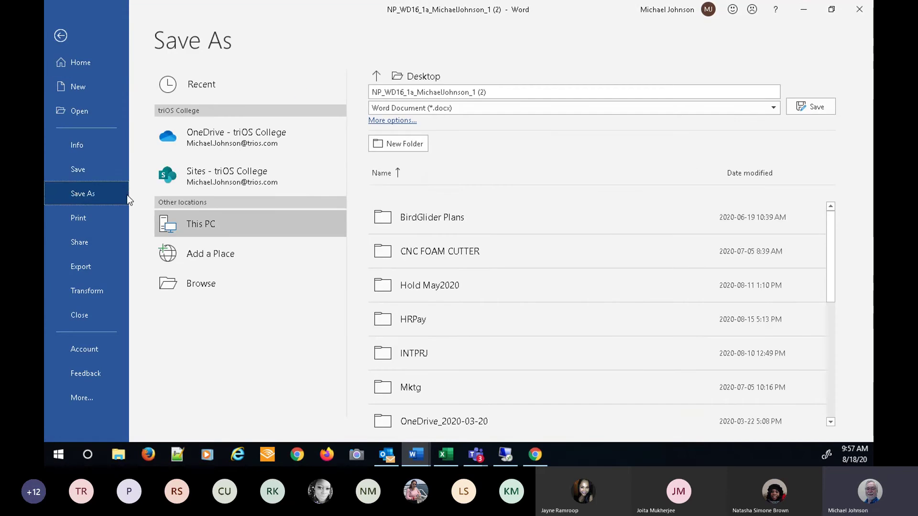
click(473, 92)
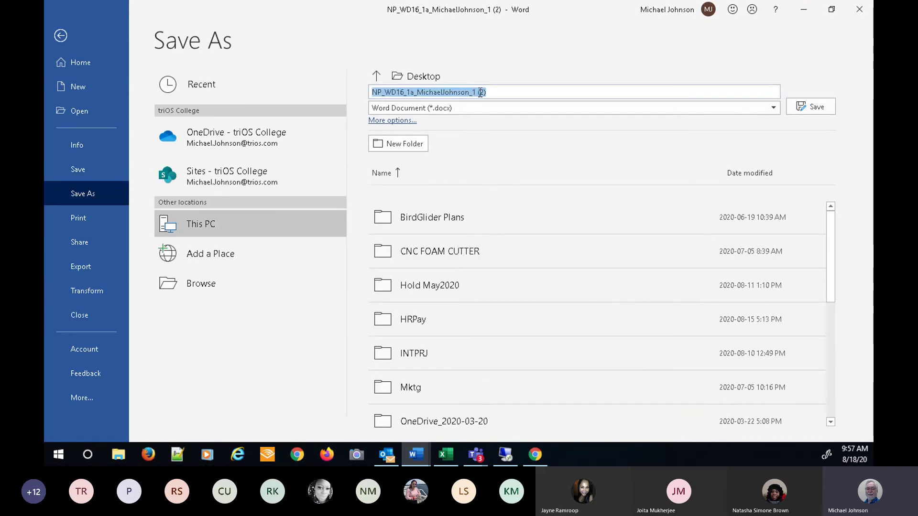
drag(473, 92, 509, 92)
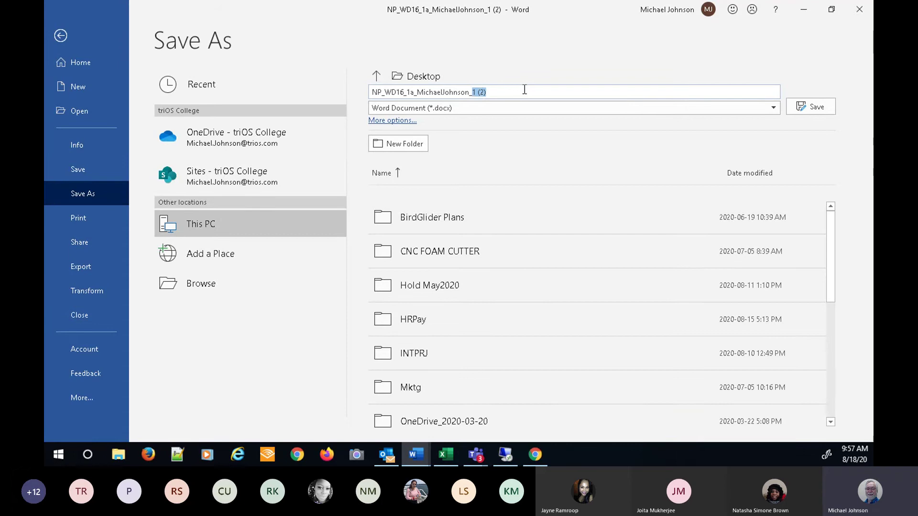
text(2)
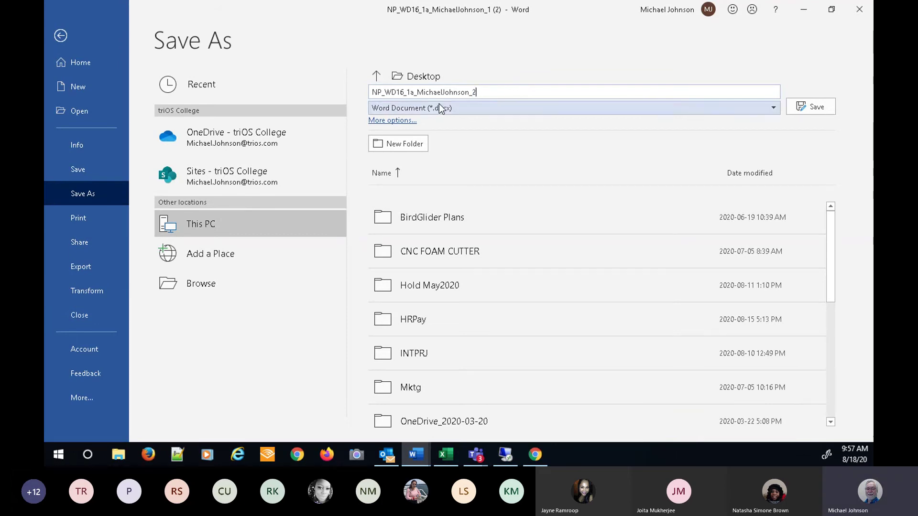
click(810, 107)
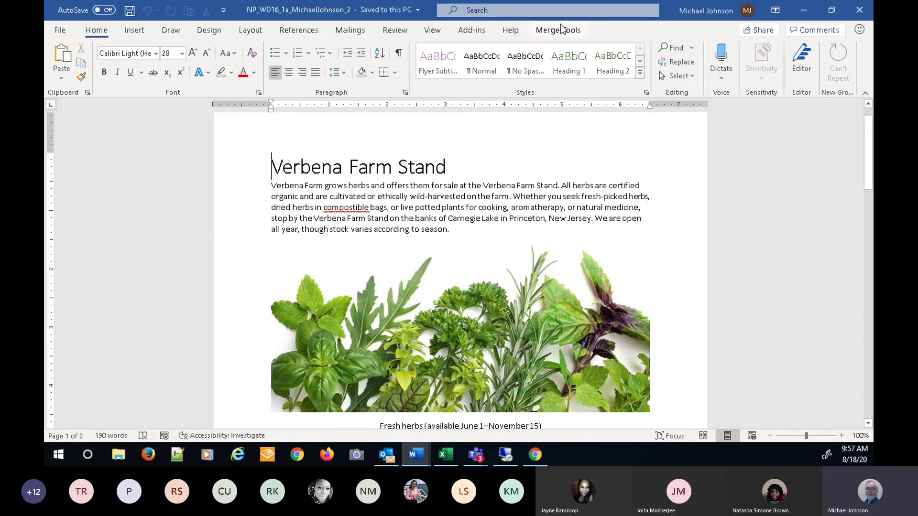
- Close Word and upload the renamed NP_WD16_1a _2 file to MindTap
click(859, 10)
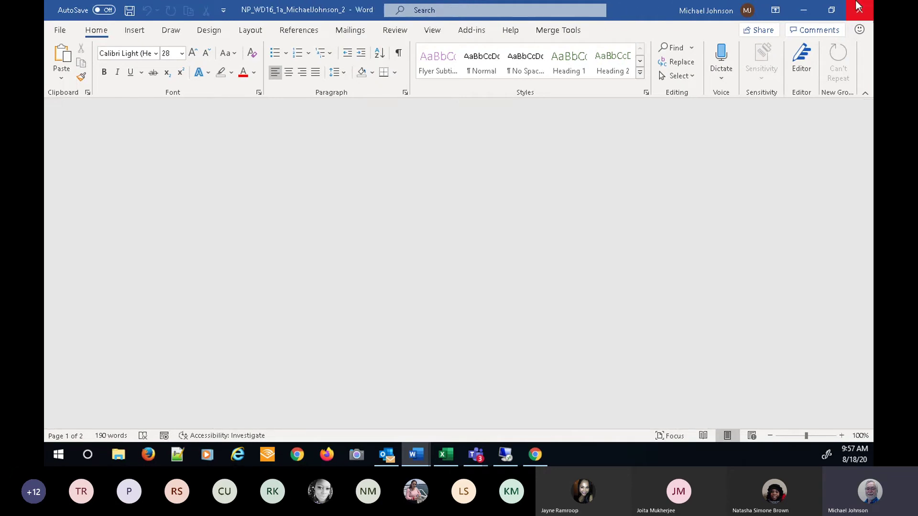
click(322, 300)
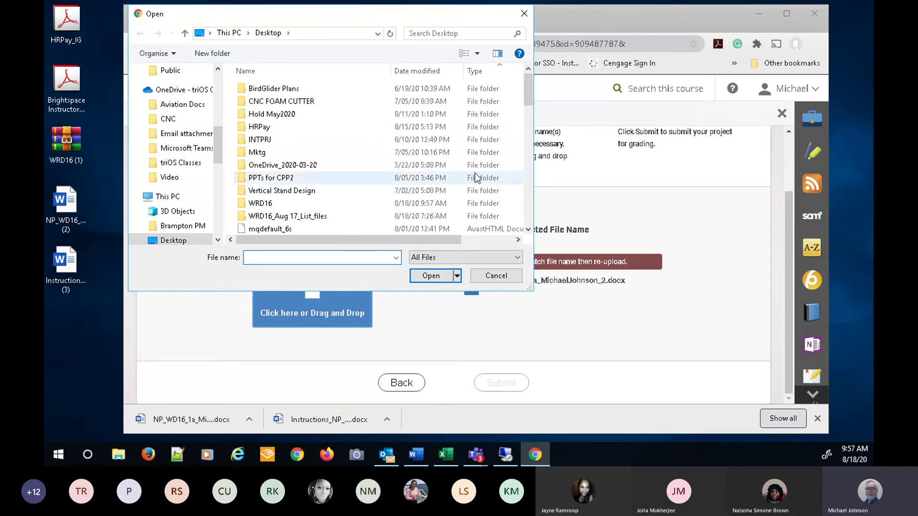
drag(529, 94, 532, 143)
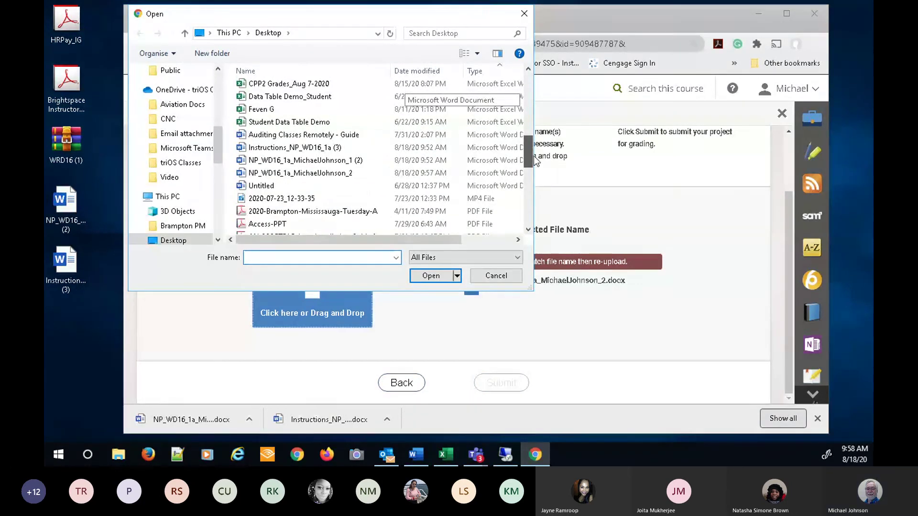
click(299, 176)
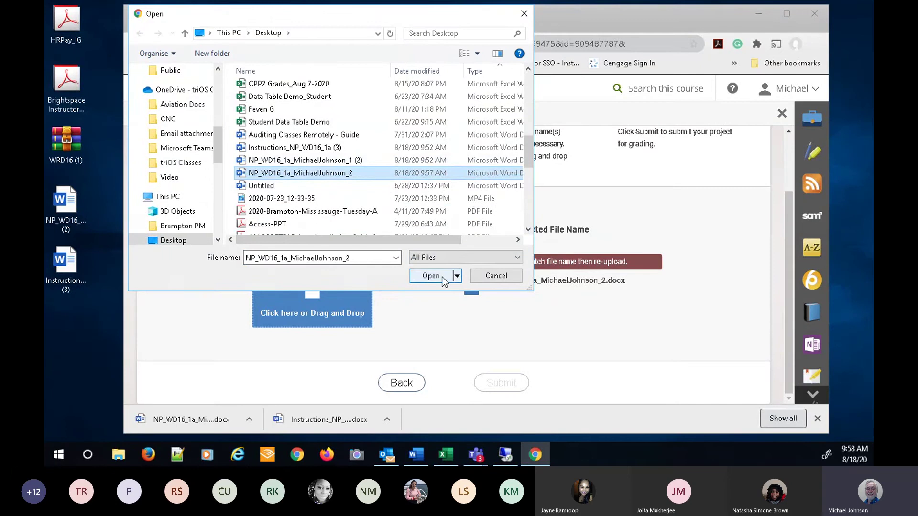
click(435, 276)
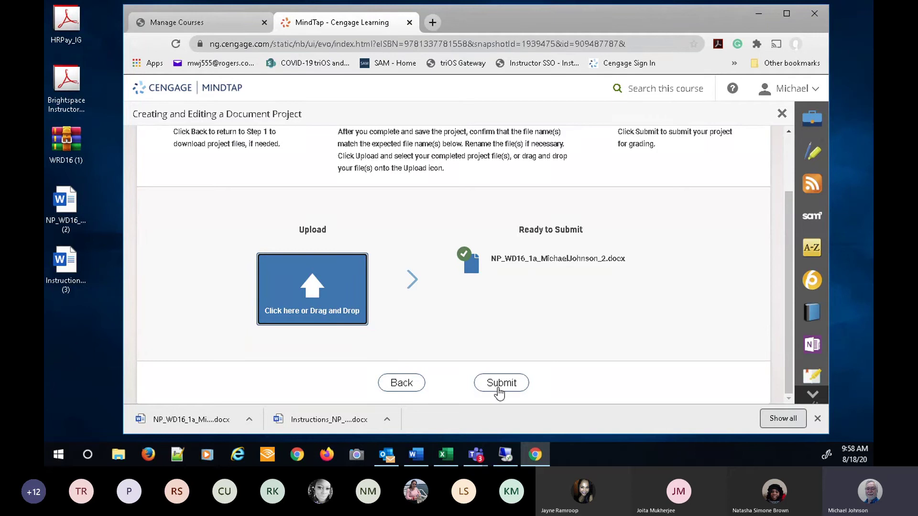
- Submit the assignment for grading and download the graded report
click(499, 391)
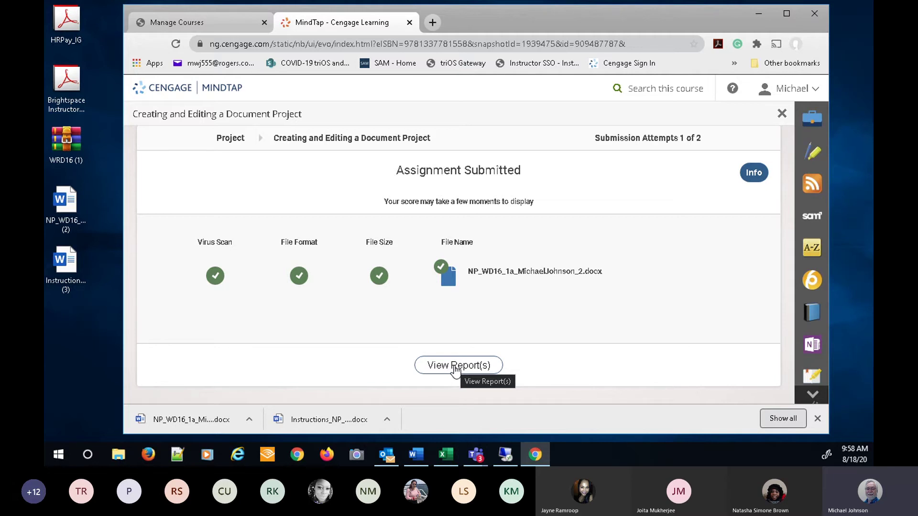
click(454, 369)
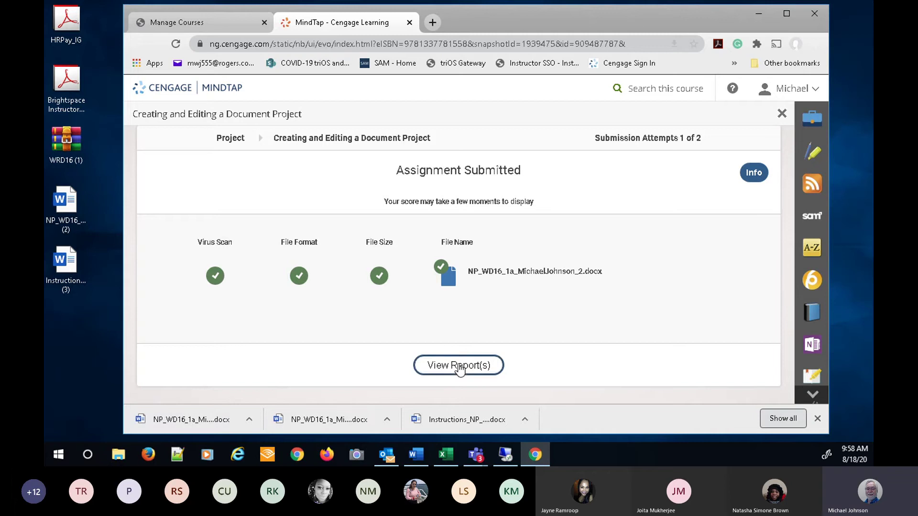
click(458, 365)
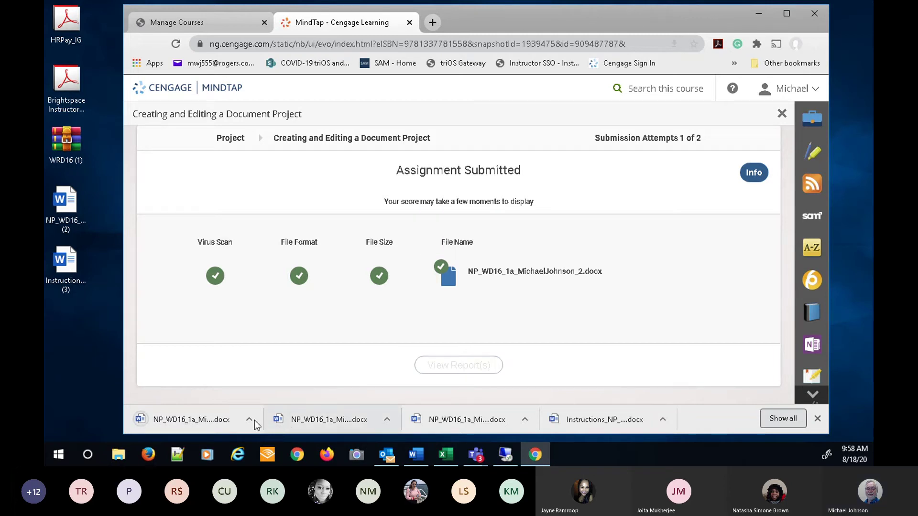
- Open the downloaded SAM report showing 0 out of 100 and scroll through it
click(193, 420)
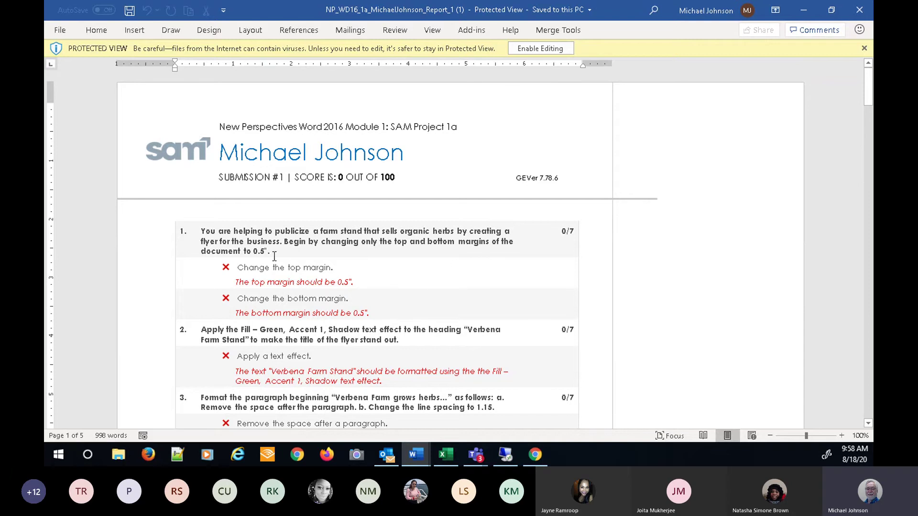
scroll(323, 261, down, 6)
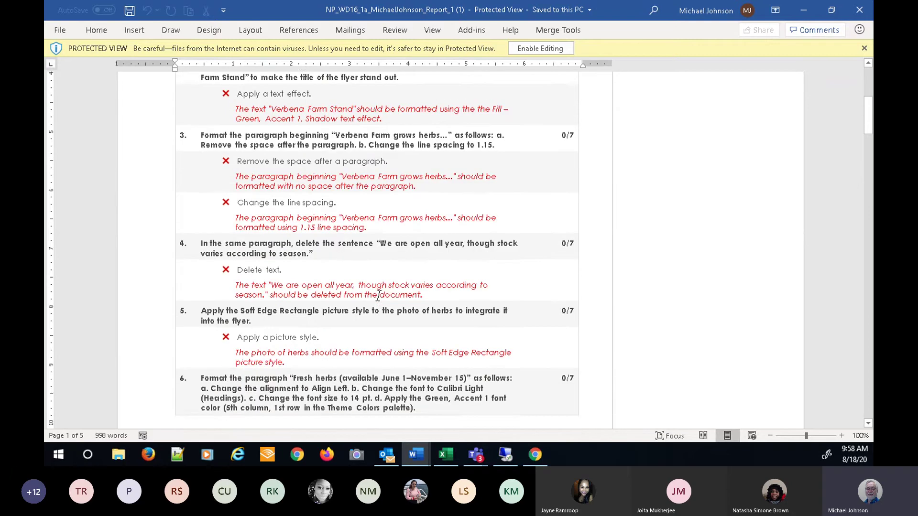
scroll(378, 297, up, 3)
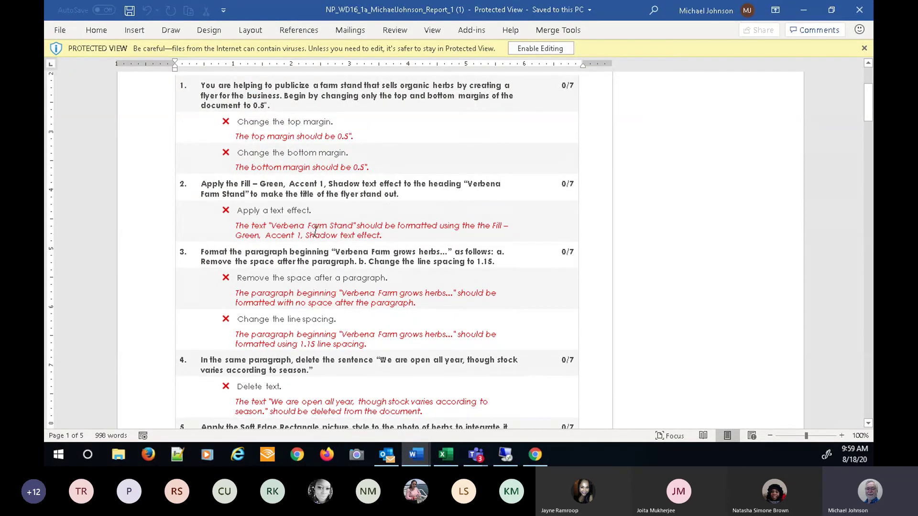
scroll(316, 232, down, 8)
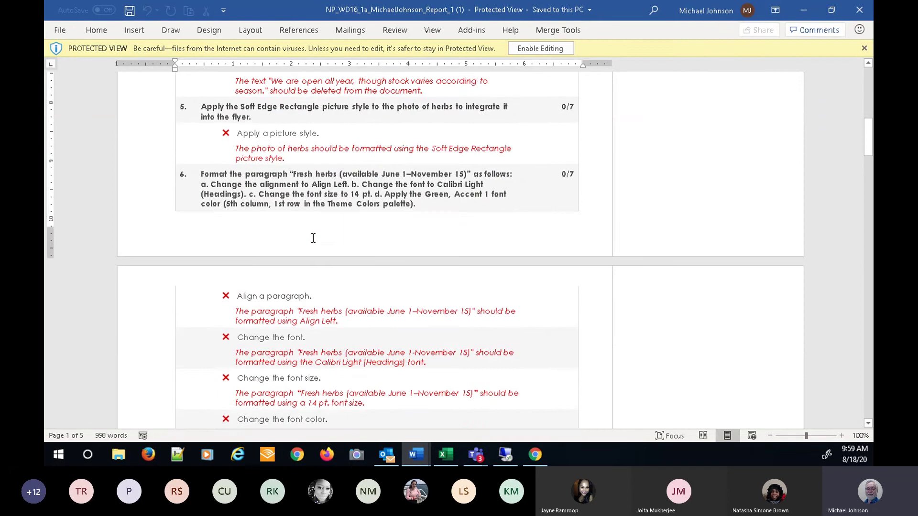
scroll(313, 239, down, 15)
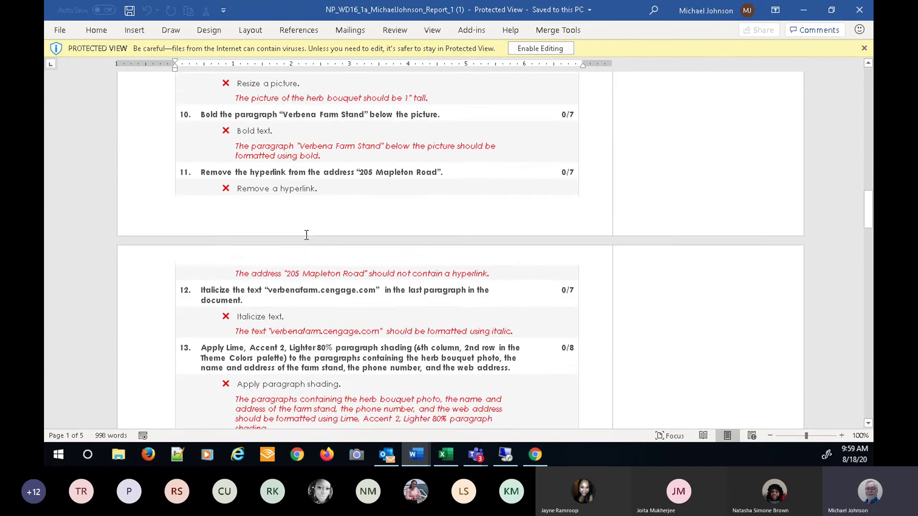
scroll(304, 223, down, 15)
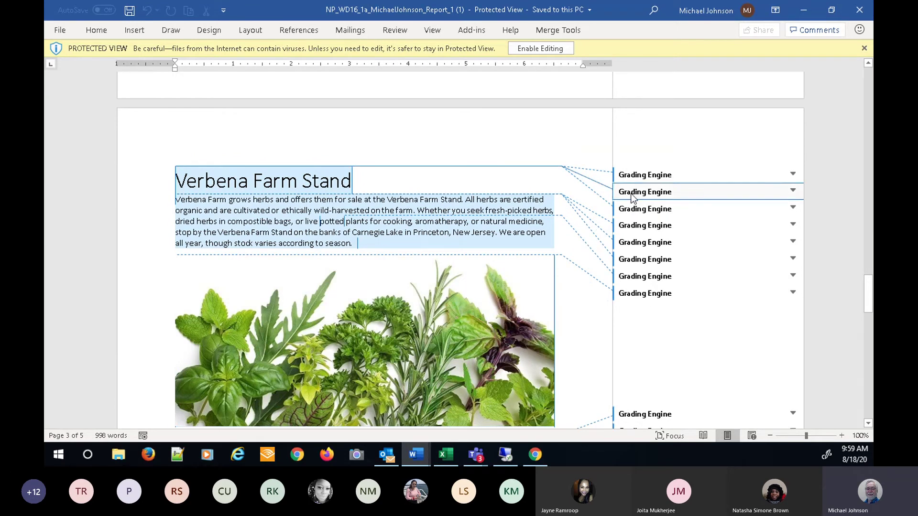
- Expand the first Grading Engine comment, review the remaining comments, and close the report
click(793, 174)
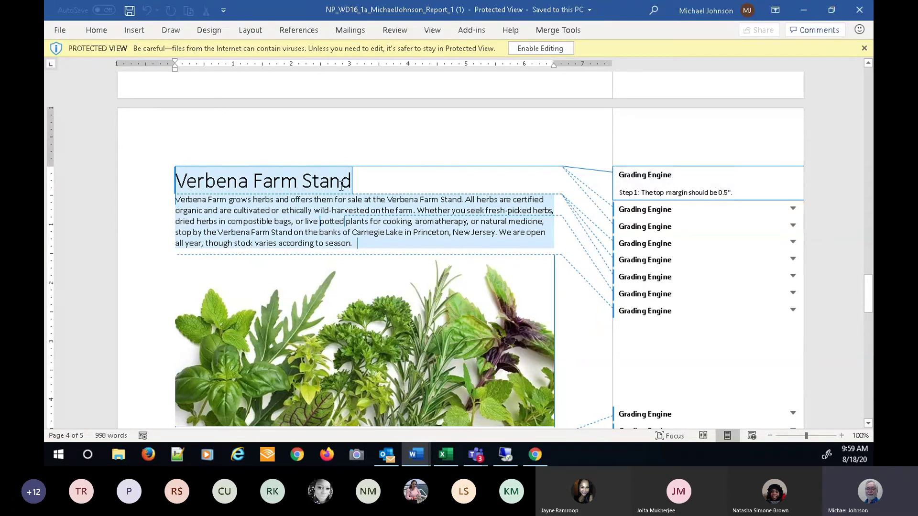
click(358, 244)
scroll(243, 241, down, 9)
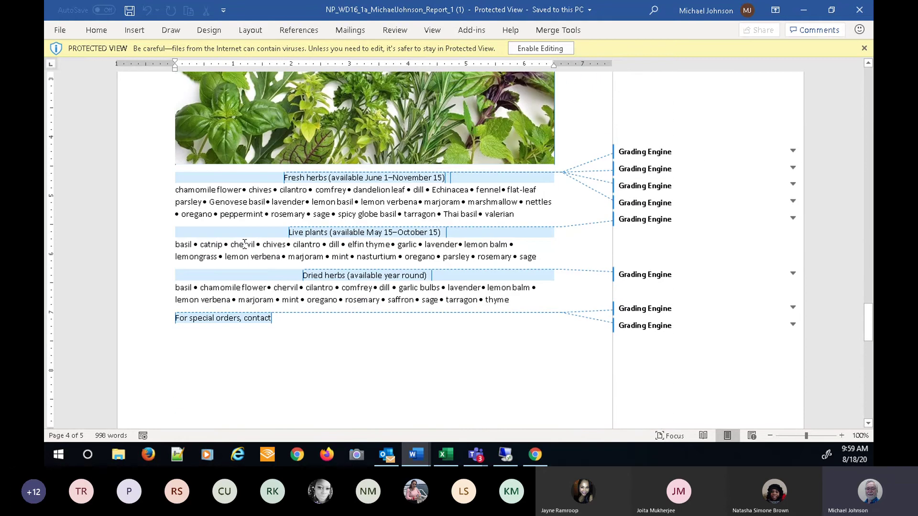
scroll(243, 248, down, 14)
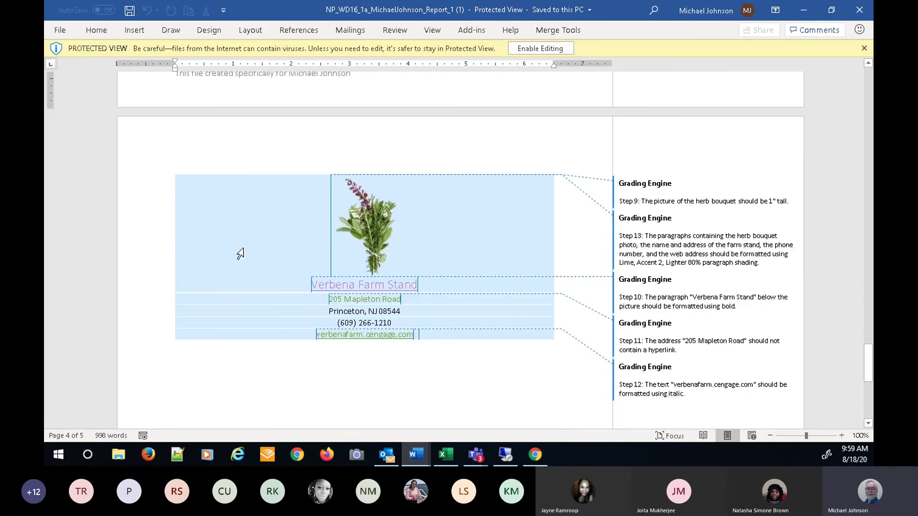
scroll(230, 358, up, 8)
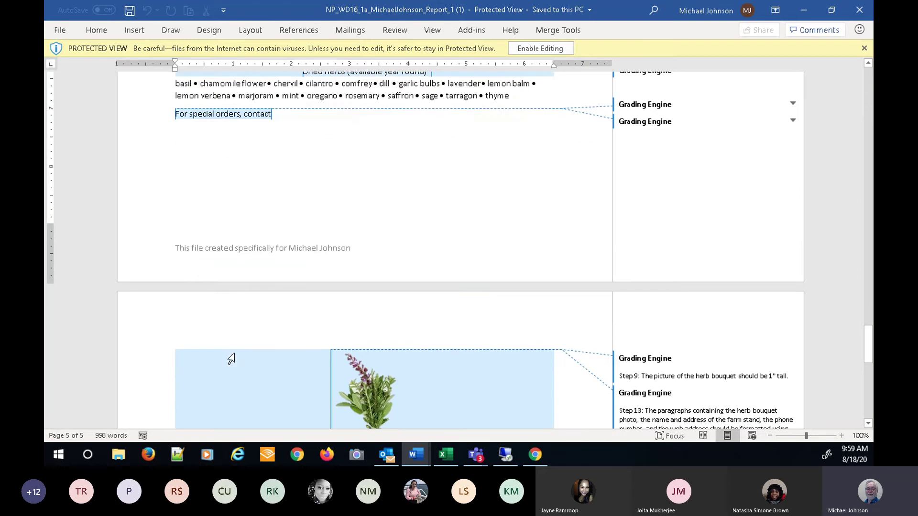
scroll(235, 358, down, 10)
scroll(235, 357, up, 20)
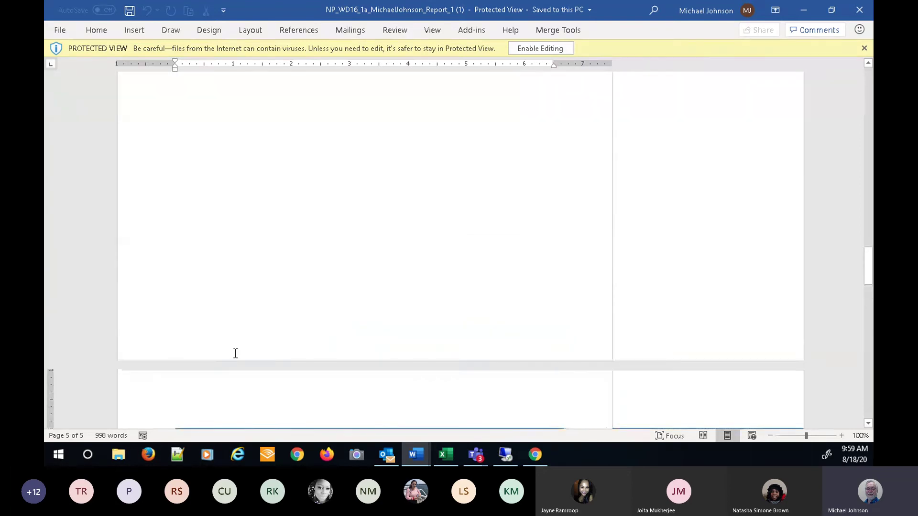
scroll(236, 353, up, 20)
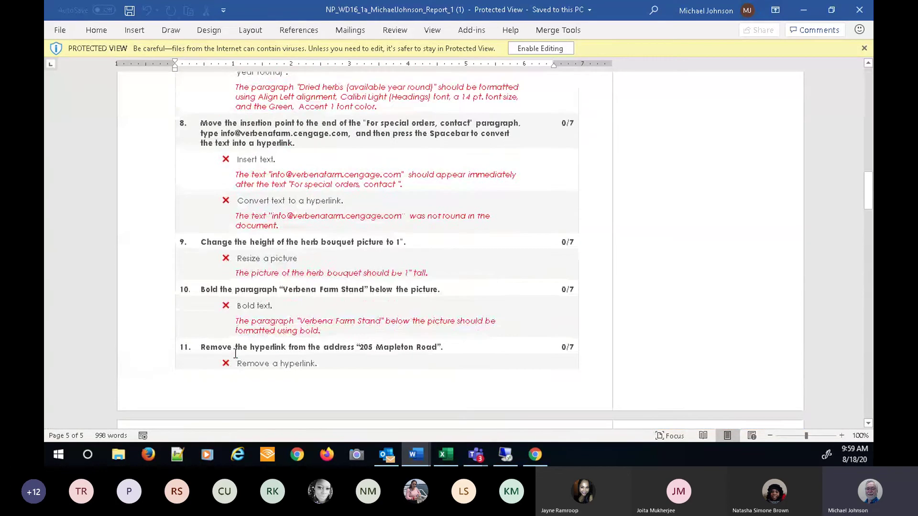
scroll(235, 353, up, 20)
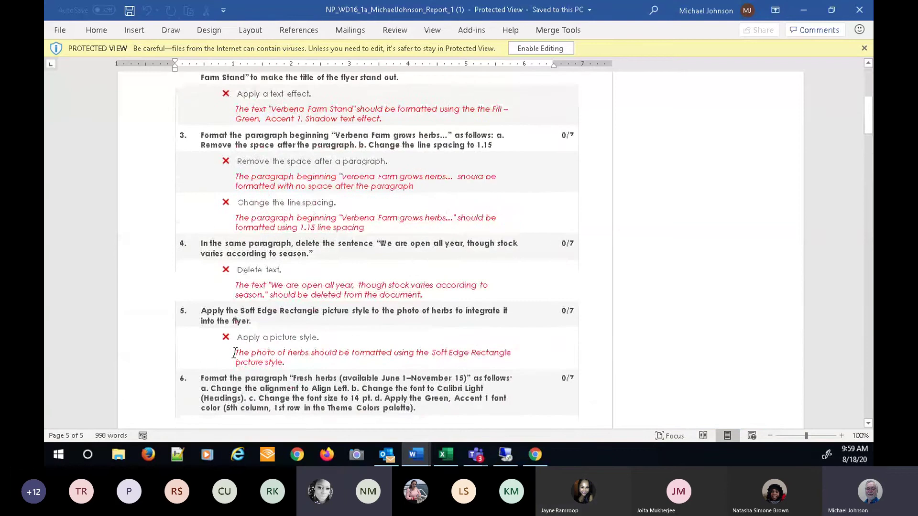
scroll(235, 354, up, 2)
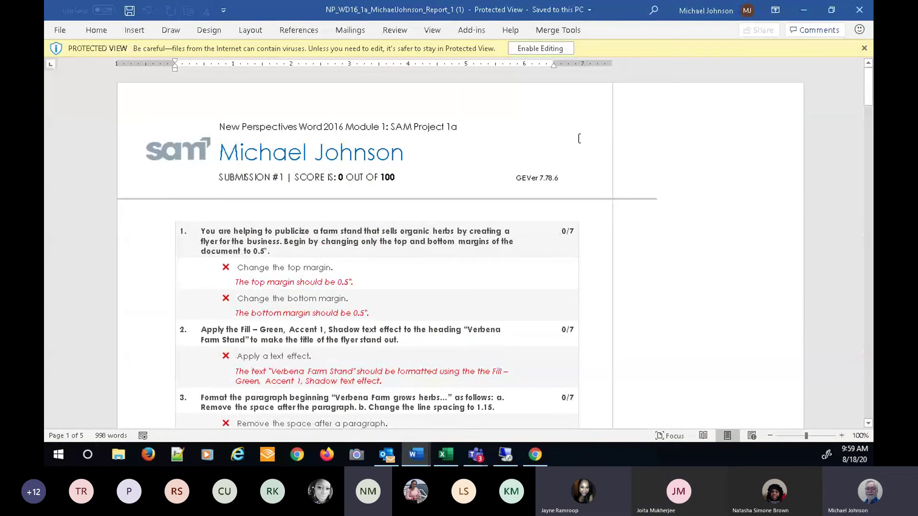
click(856, 14)
- Close the instructions document, then reopen and restart the Creating and Editing a Document Project
click(859, 10)
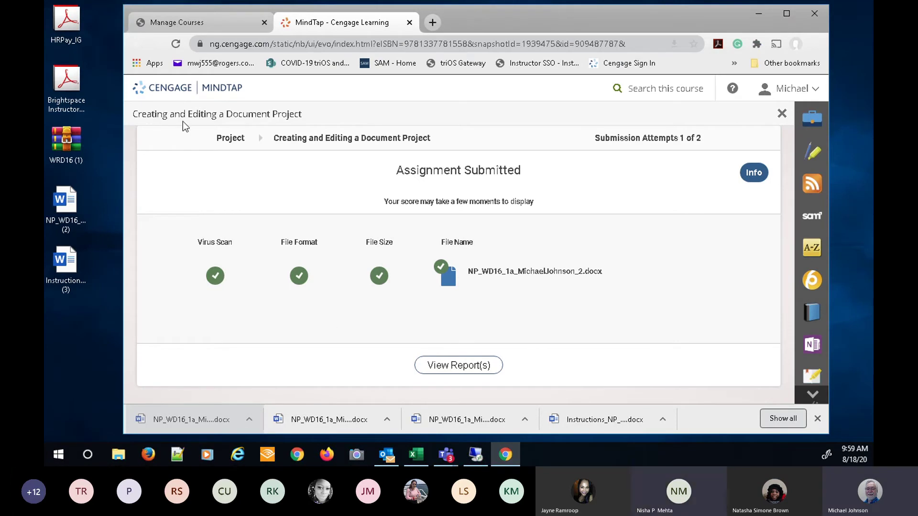
click(781, 113)
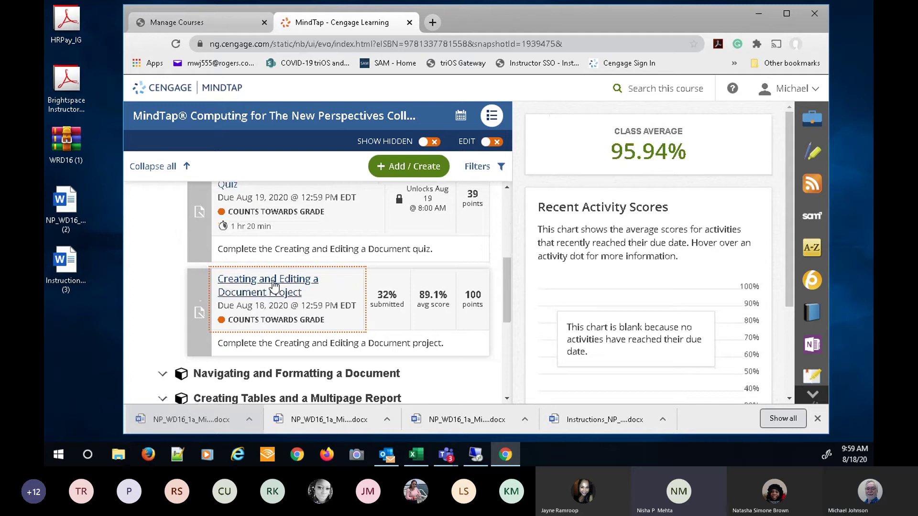
click(273, 286)
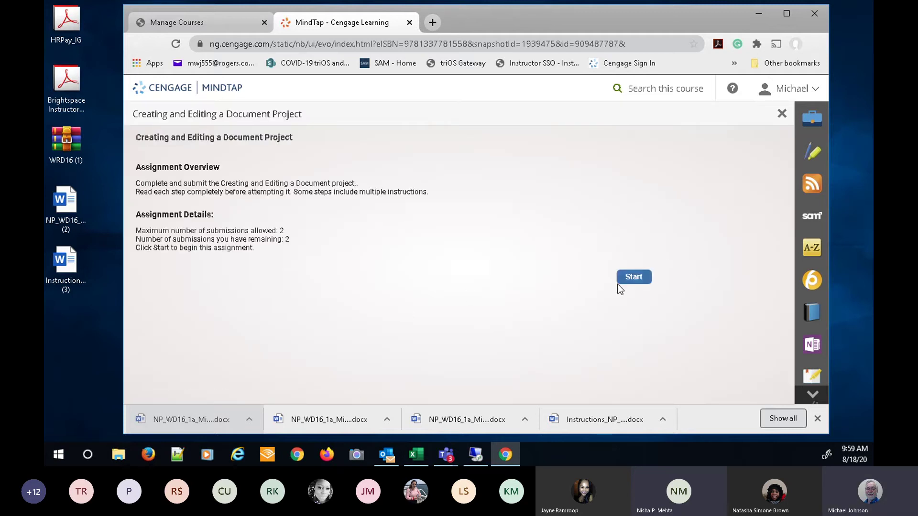
click(634, 278)
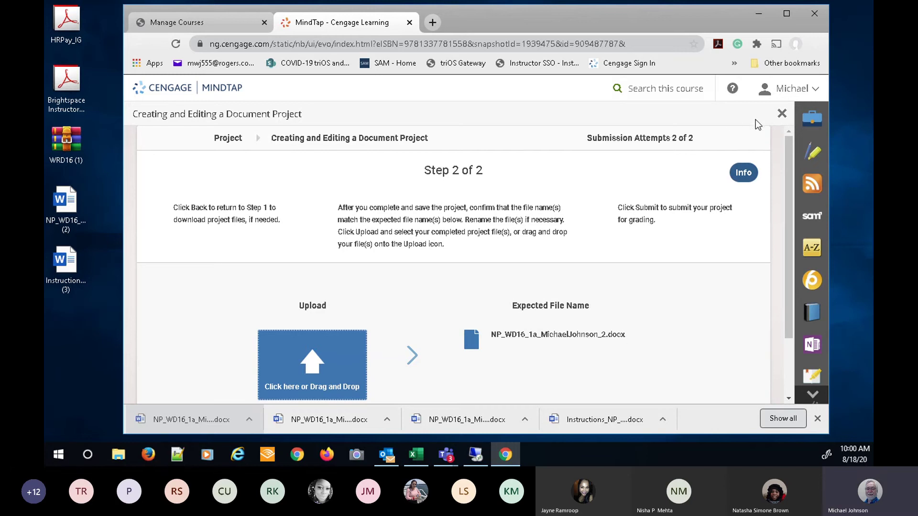
- Close the project panel to return to the MindTap course activity list
click(782, 113)
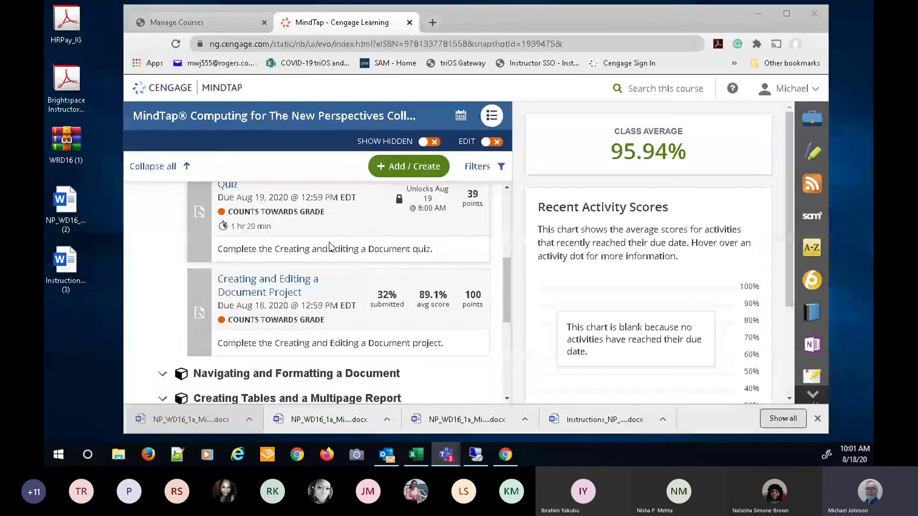
- Start the Creating and Editing a Document Trainings and show its task list
scroll(309, 240, up, 4)
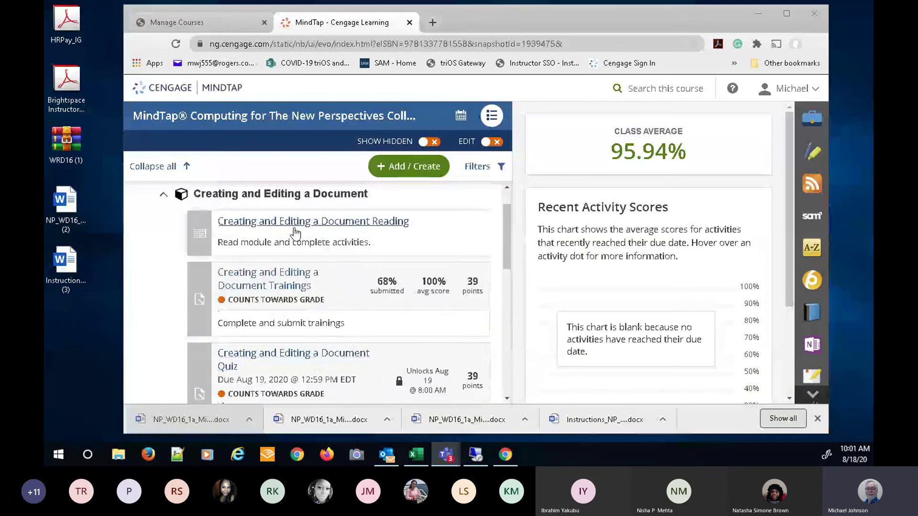
click(274, 272)
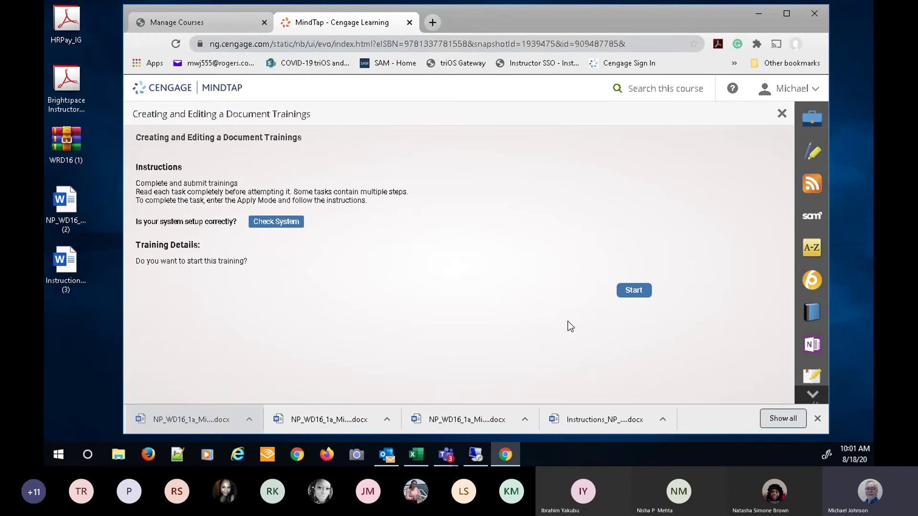
click(633, 289)
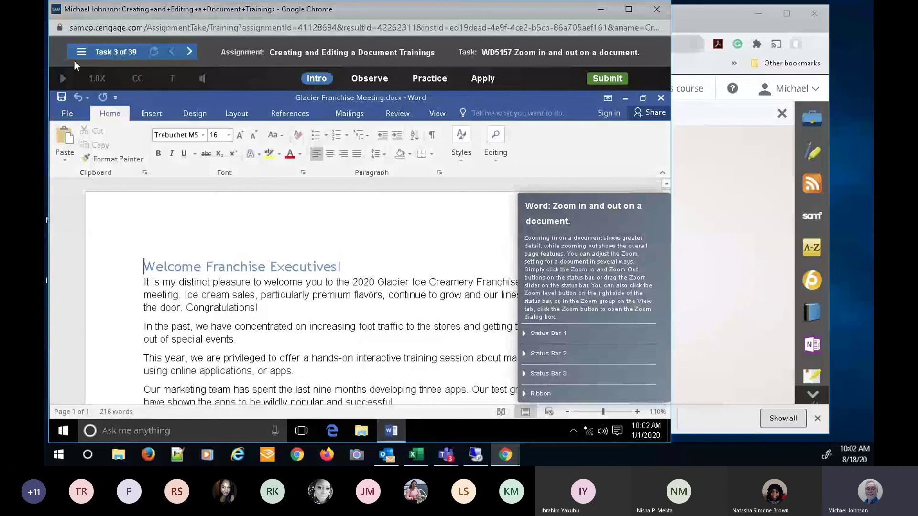
click(83, 55)
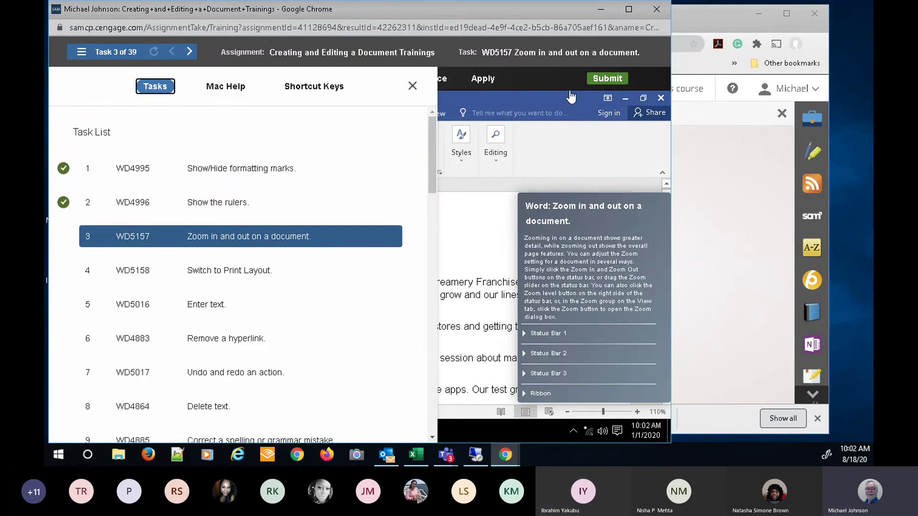
click(85, 55)
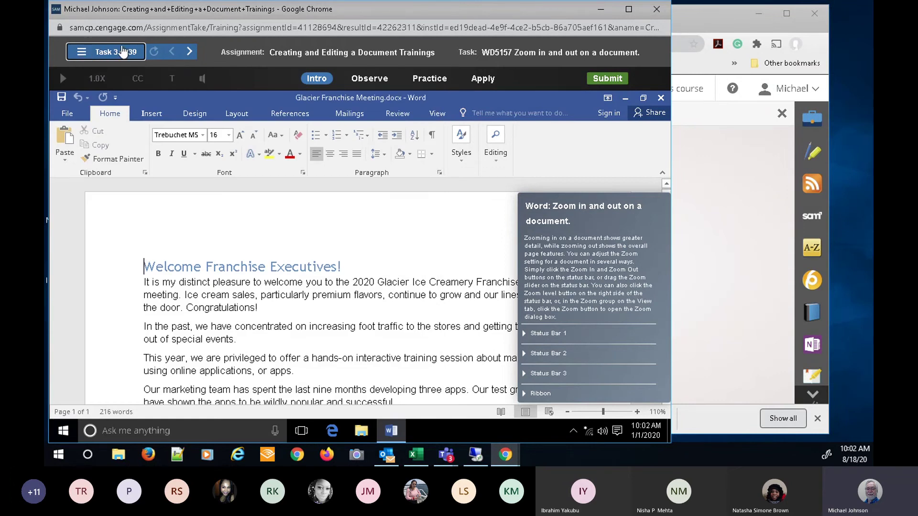
click(82, 55)
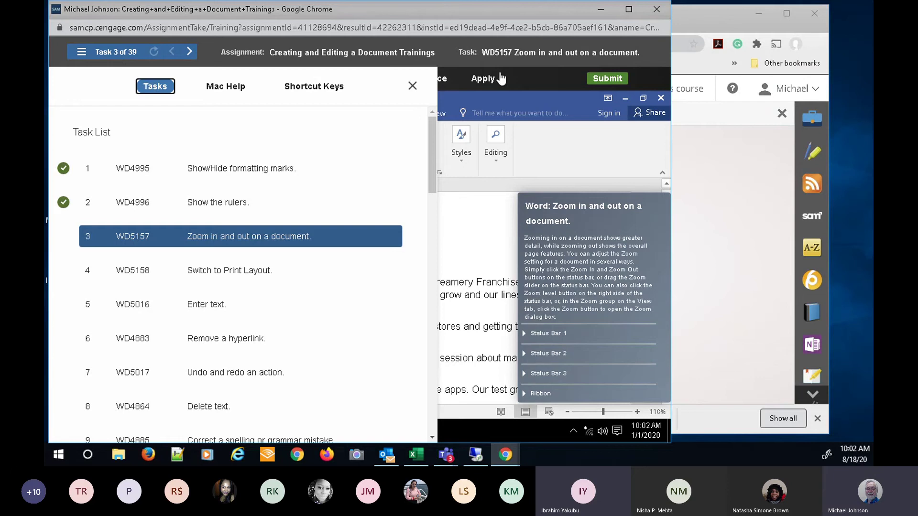
- Close the SAM training window, dismiss the relaunch notice, and minimize Chrome to the desktop
click(654, 11)
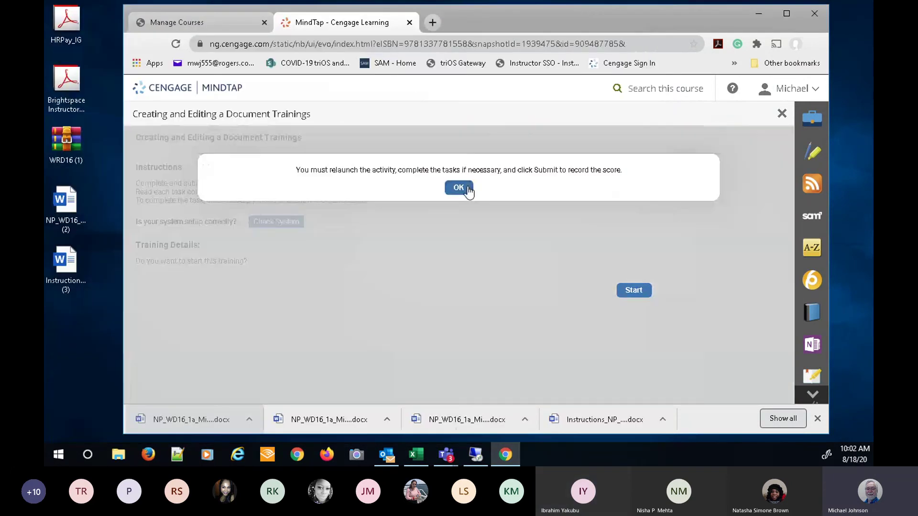
click(471, 189)
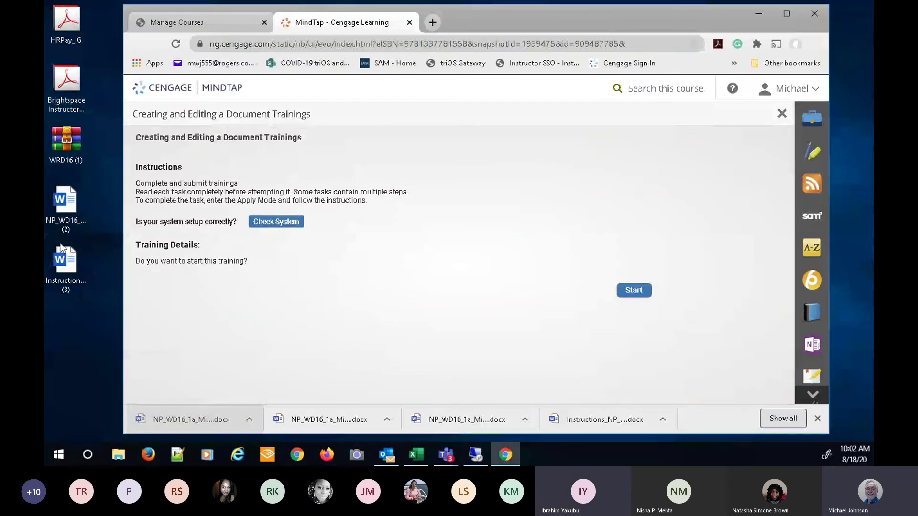
click(758, 15)
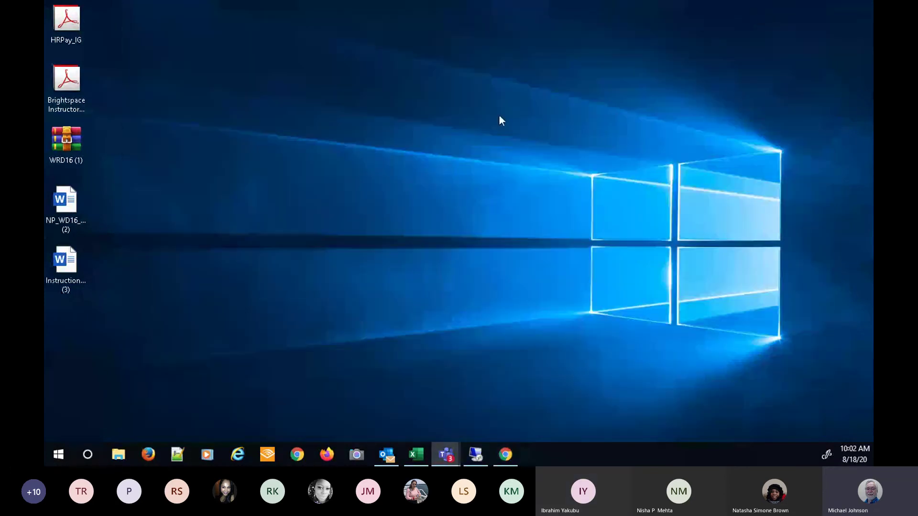
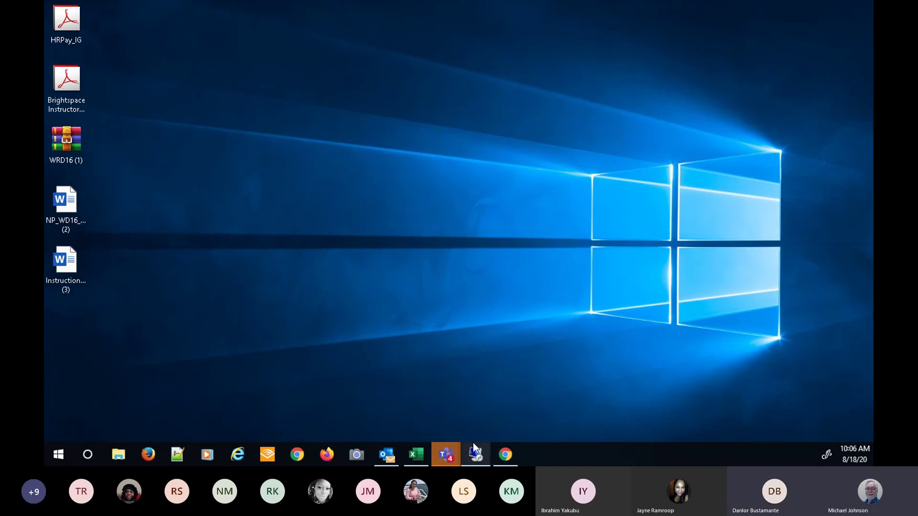
- Bring Chrome back, close the MindTap training panel, and go to the Manage Courses page
click(446, 454)
mouse_move(462, 463)
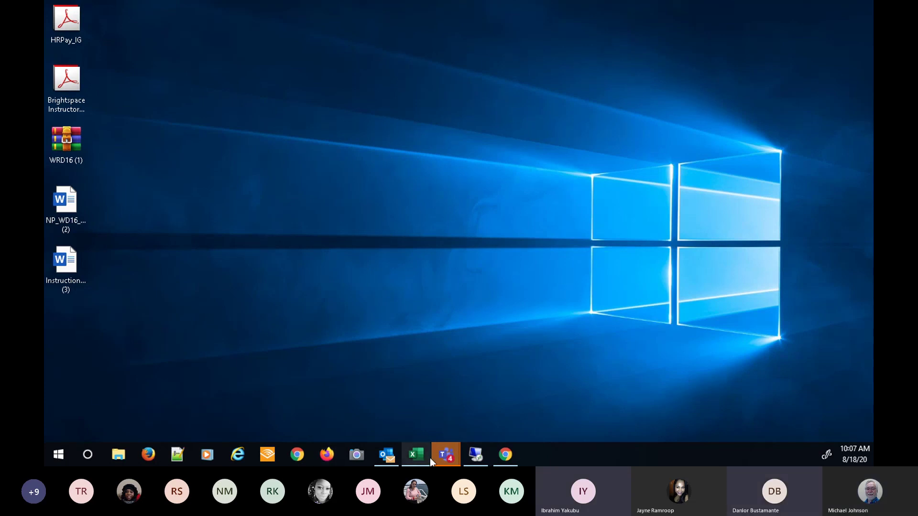
click(505, 455)
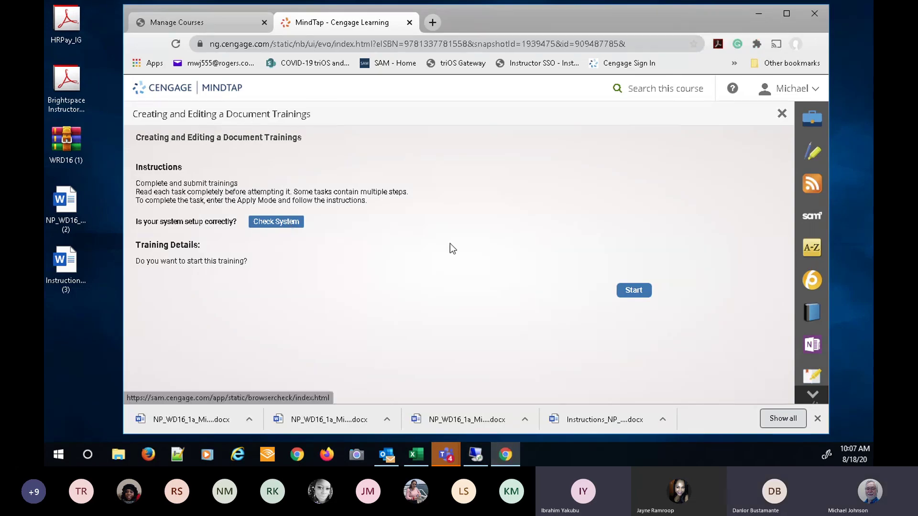
click(781, 115)
click(202, 22)
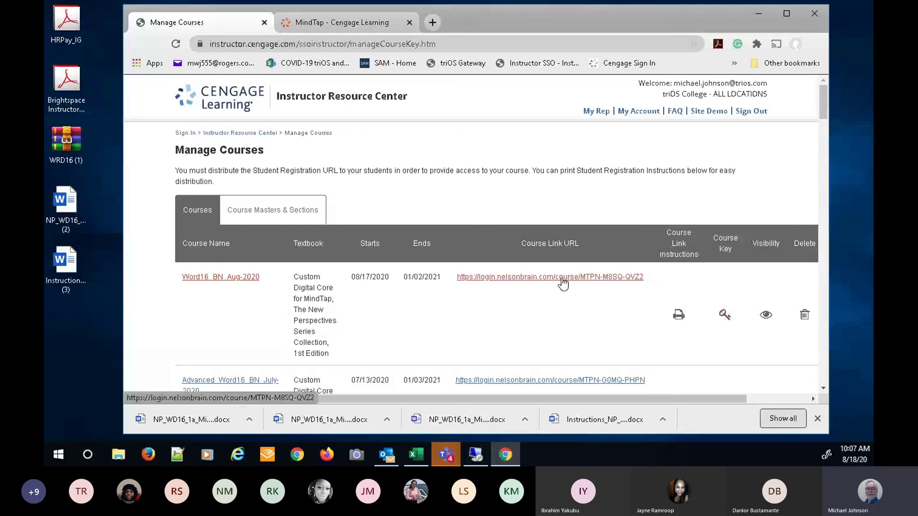
- Display and copy the Word16_BN_Aug-2020 course key, close its window, then minimize Chrome
click(724, 316)
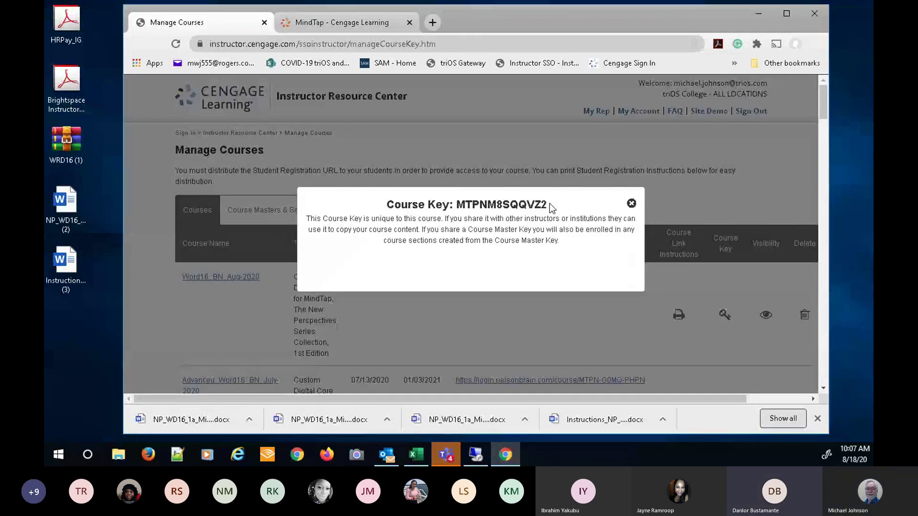
drag(549, 204, 388, 205)
right_click(394, 205)
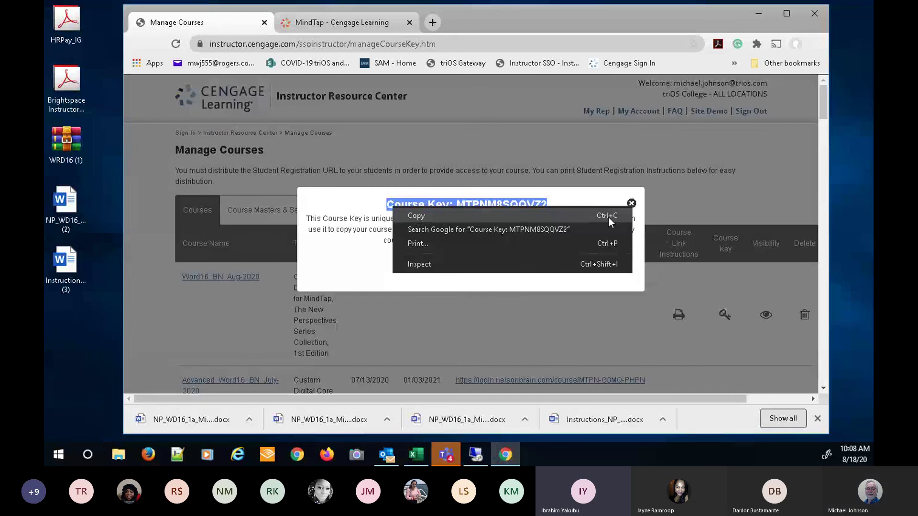
click(573, 199)
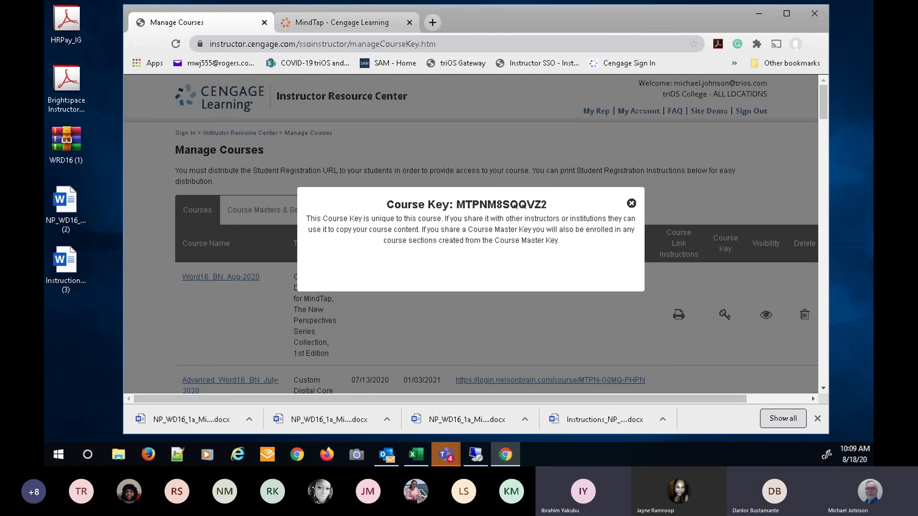
click(632, 204)
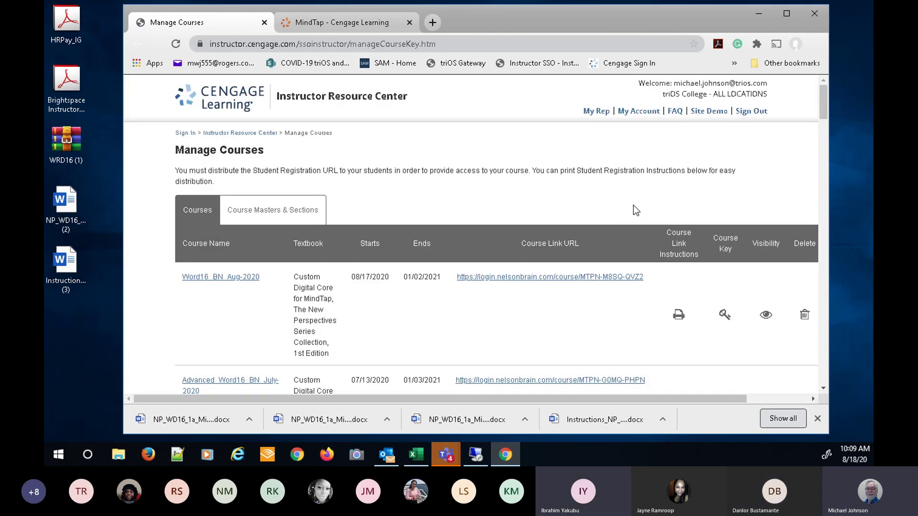
click(759, 13)
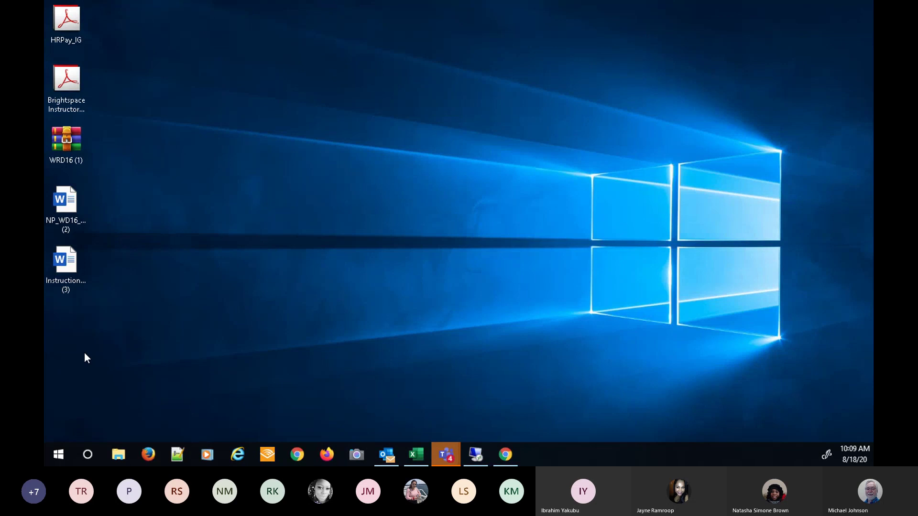